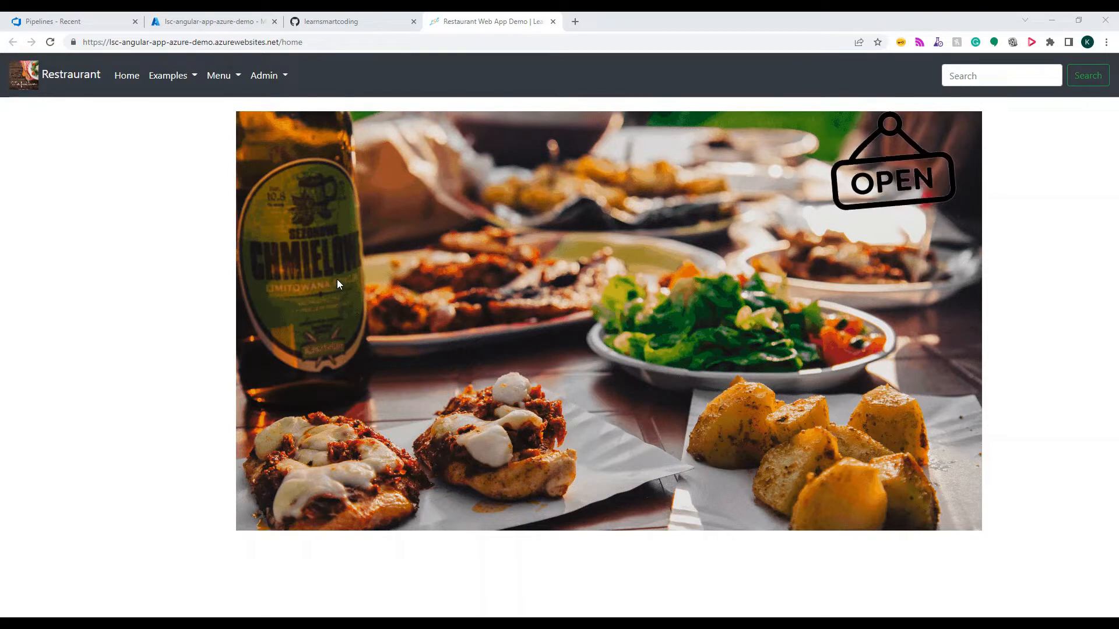
# Examine the base URL of the deployed restaurant site and switch to its App Service overview in the Azure portal
pyautogui.click(229, 45)
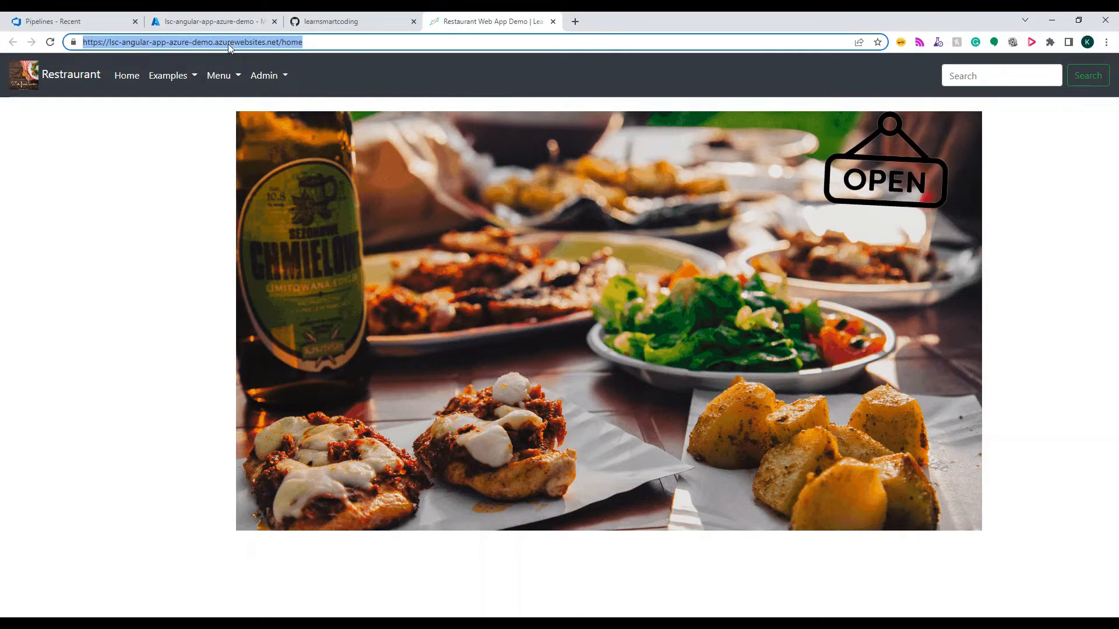
pyautogui.click(228, 46)
pyautogui.moveTo(279, 42); pyautogui.dragTo(103, 56)
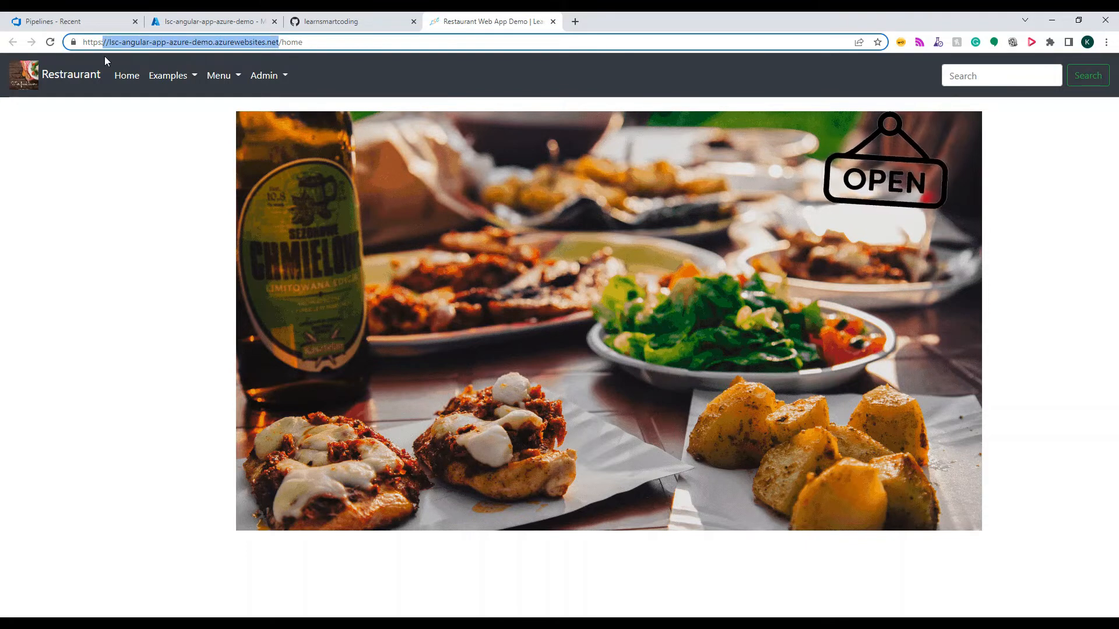
pyautogui.click(250, 22)
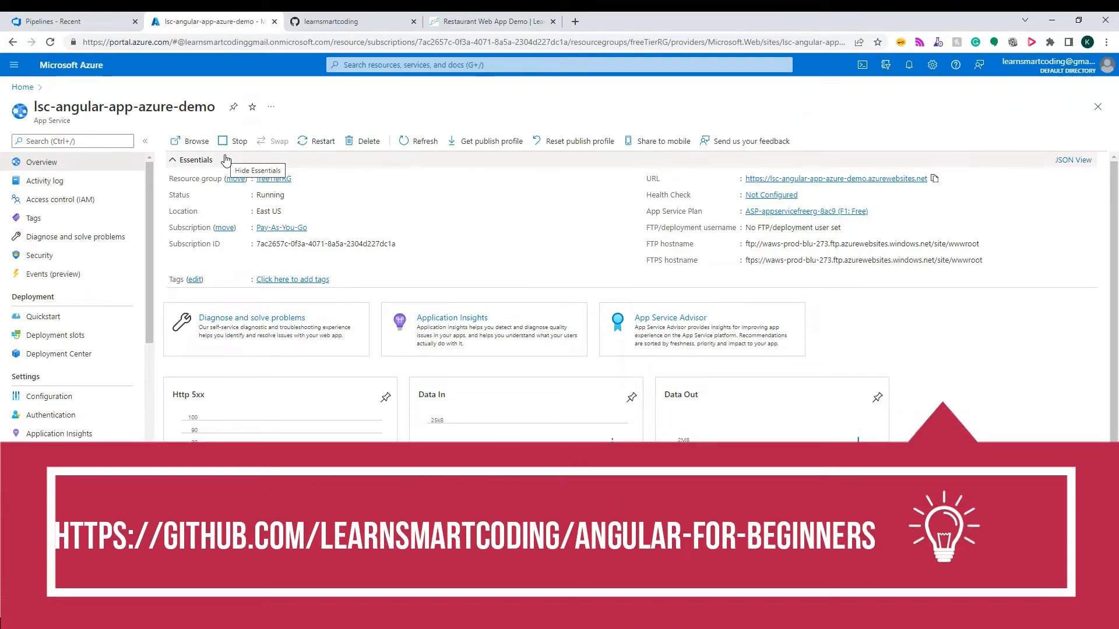
# View the angular-for-beginners repository on GitHub, and switch to the project's Pipelines page in Azure DevOps
pyautogui.click(339, 25)
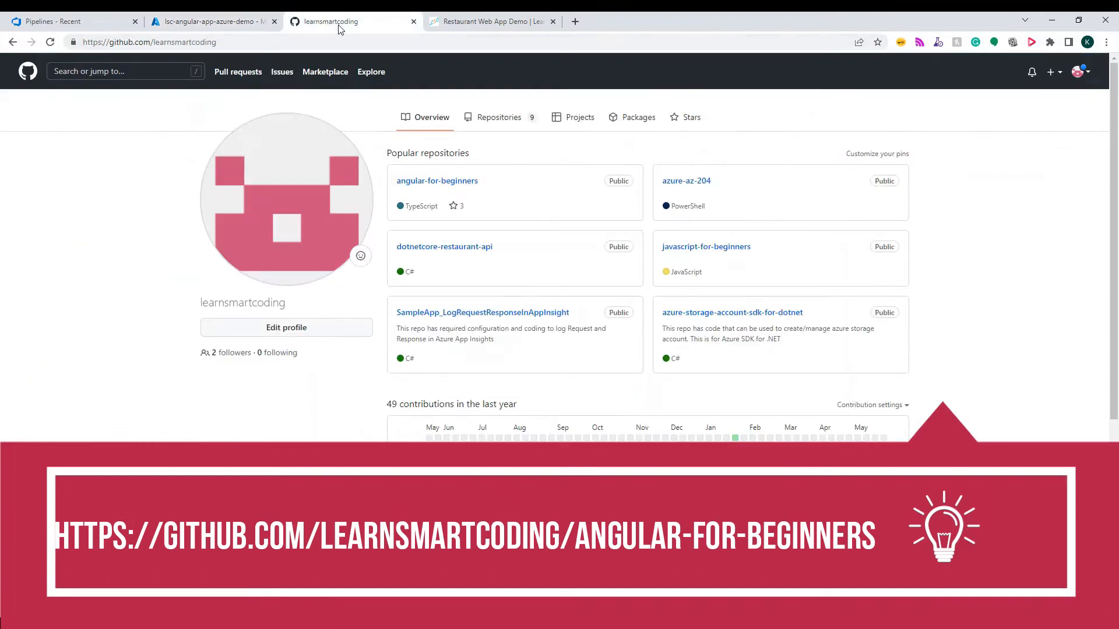
pyautogui.click(421, 185)
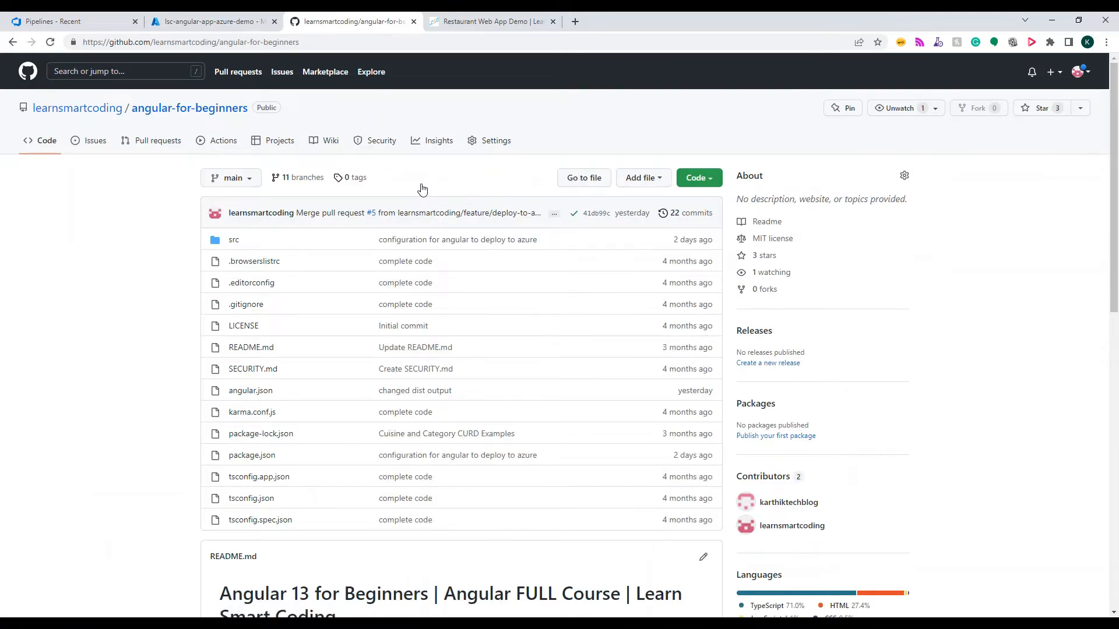
pyautogui.click(118, 29)
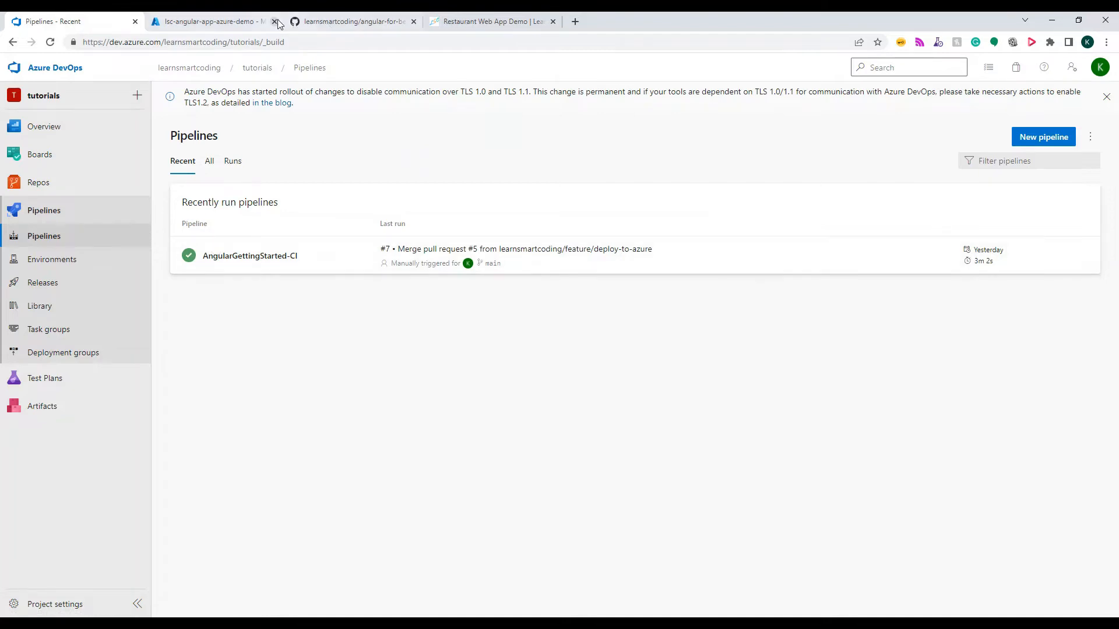
# Review the lsc-angular-app-azure-demo App Service overview alongside the deployed site and return to the Azure portal
pyautogui.click(236, 22)
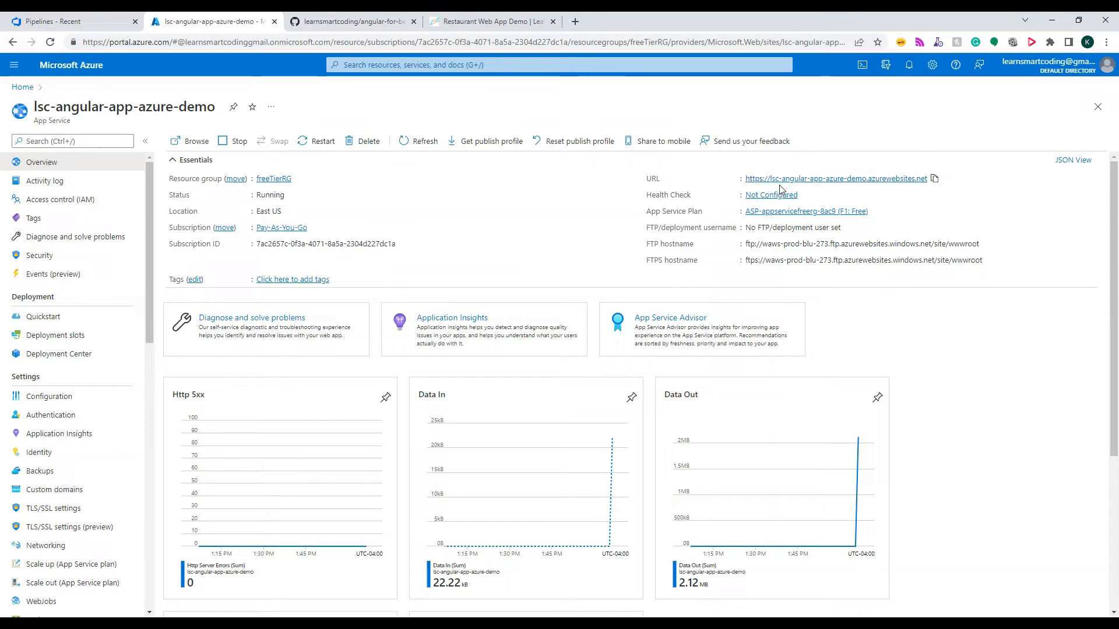
pyautogui.click(505, 29)
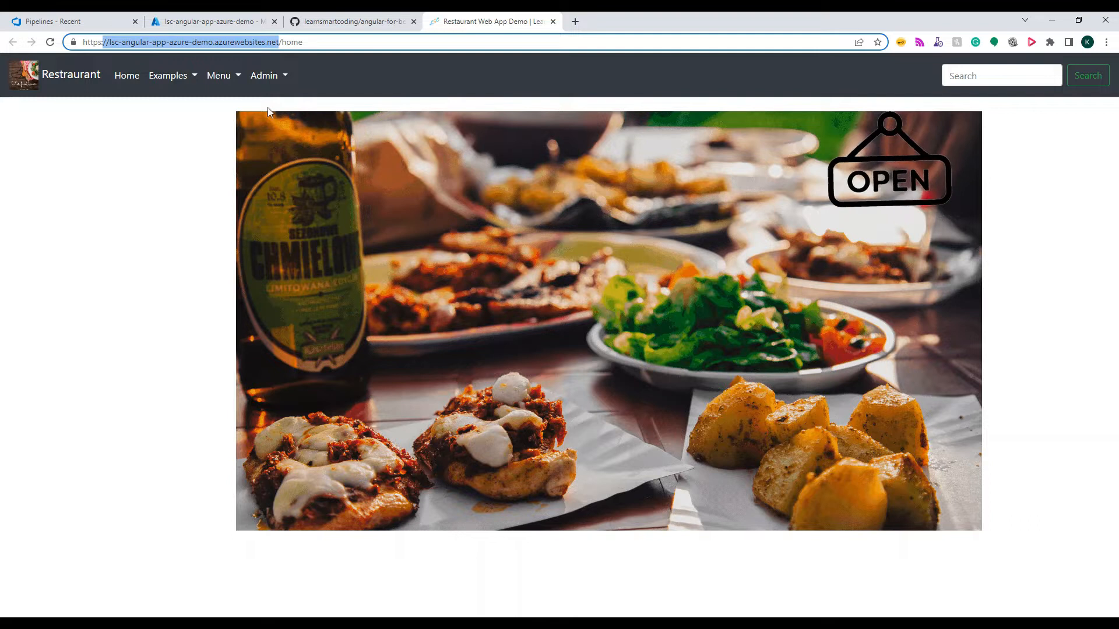
pyautogui.click(211, 22)
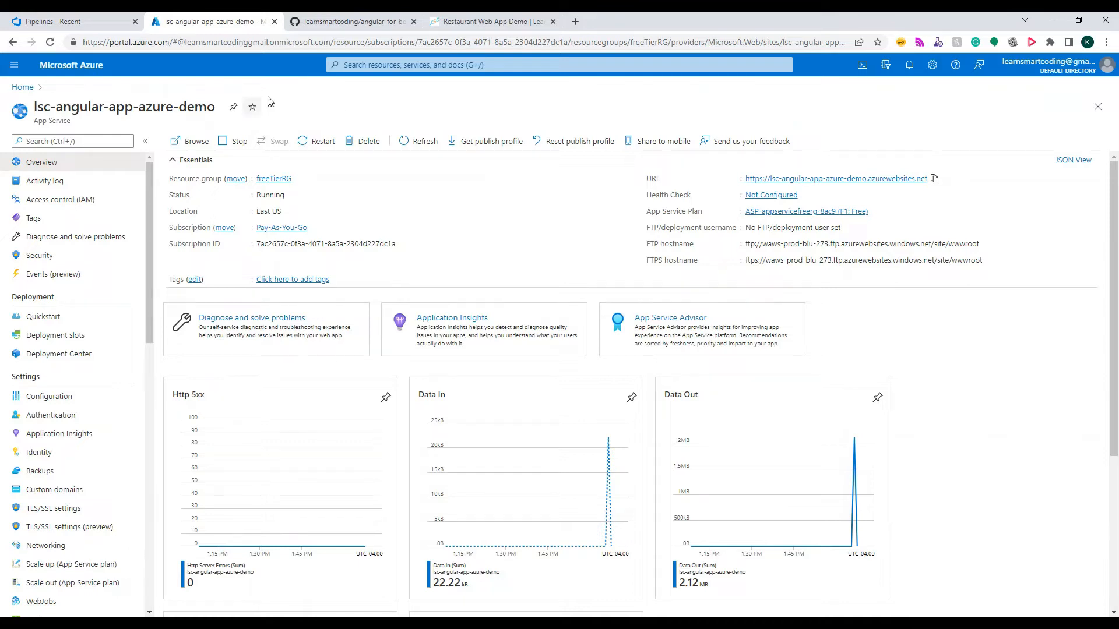
pyautogui.click(570, 22)
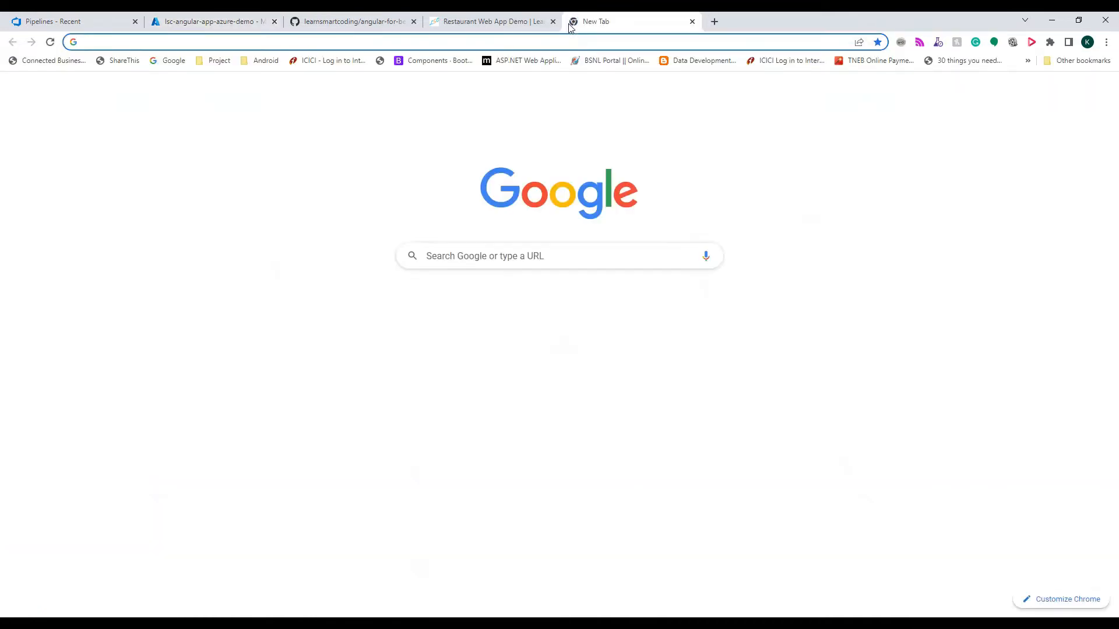
pyautogui.write('por')
pyautogui.press('Return')
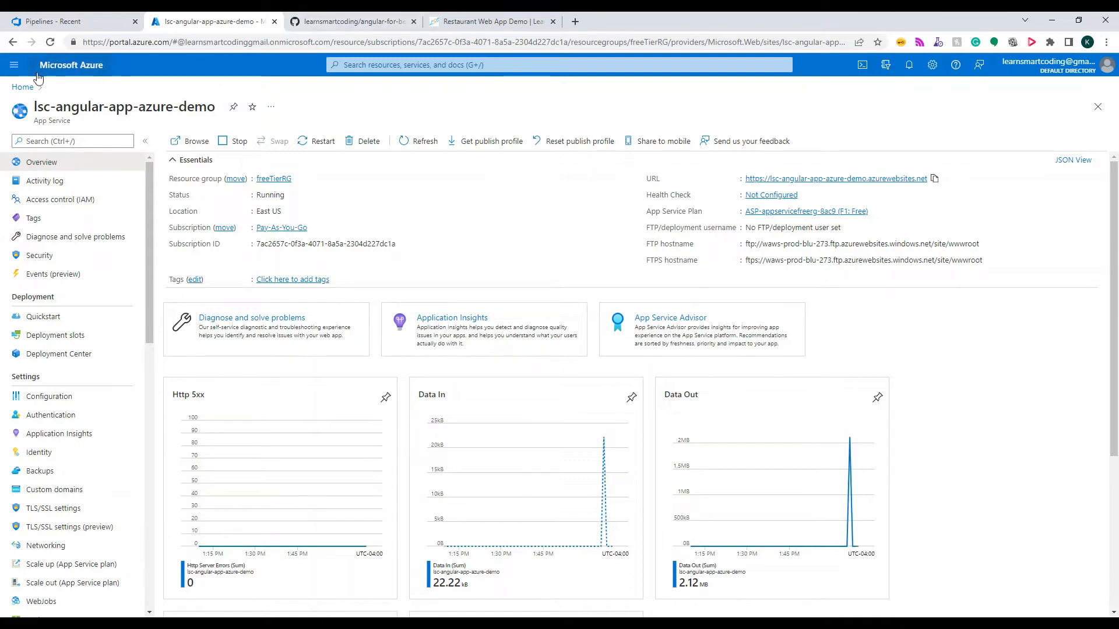
# Start creating a new Web App resource from the Azure portal home page
pyautogui.click(24, 86)
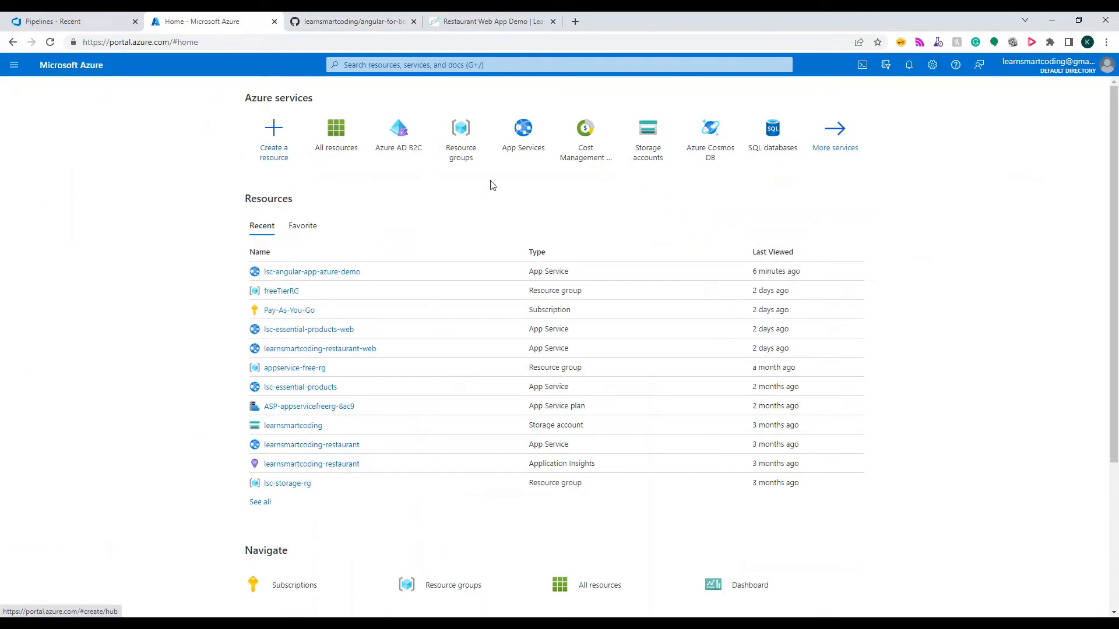
pyautogui.click(276, 148)
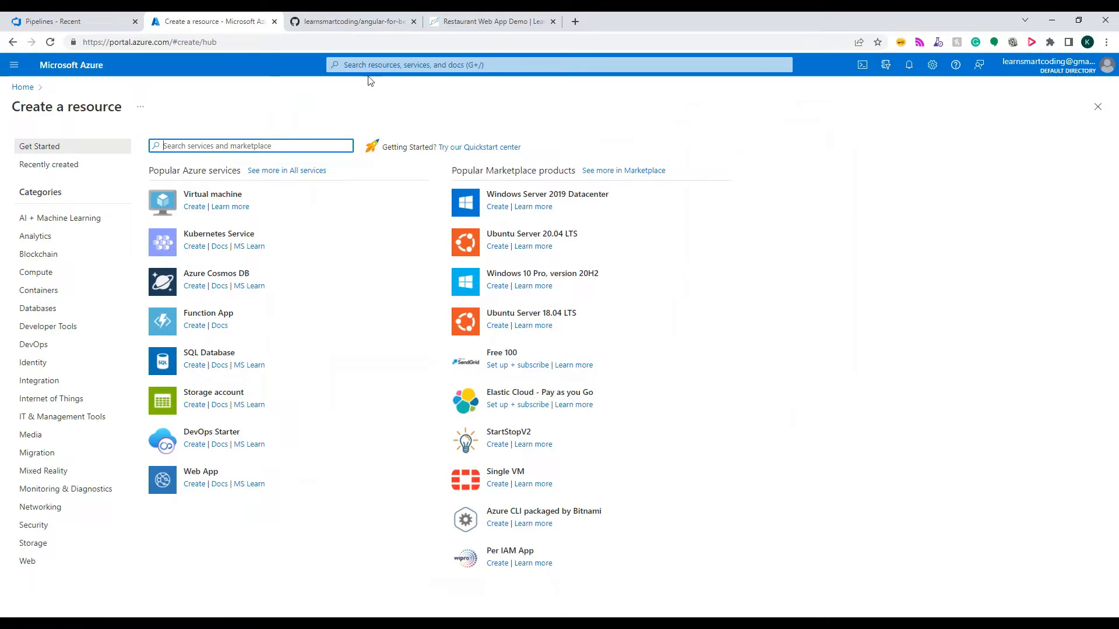
pyautogui.click(196, 487)
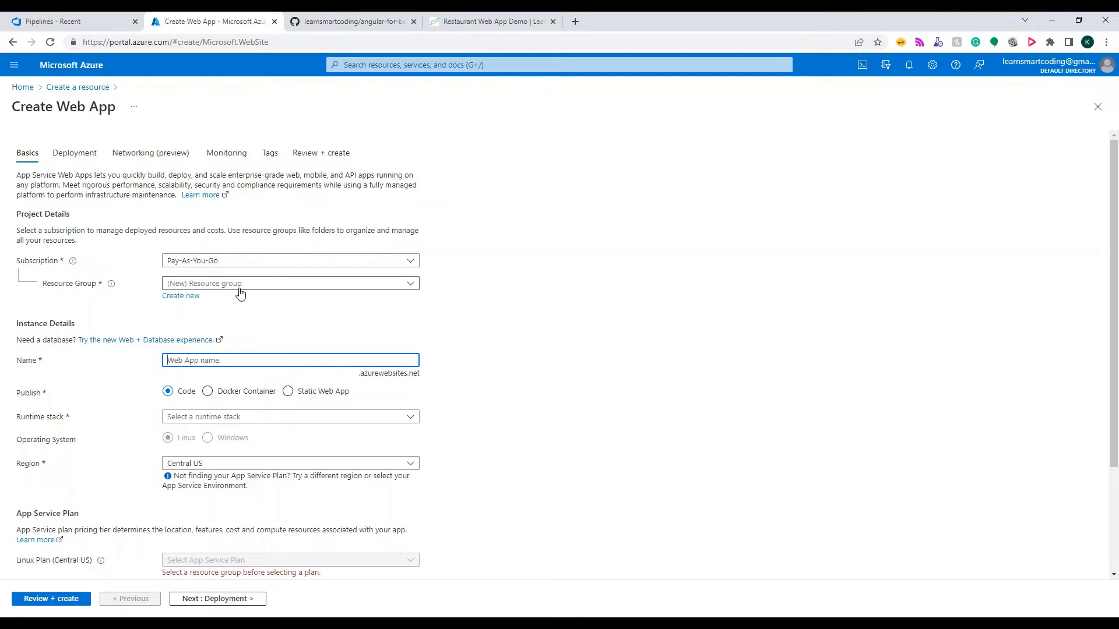
# Select the Pay-As-You-Go subscription and the existing freeTierRG resource group for the web app
pyautogui.click(213, 264)
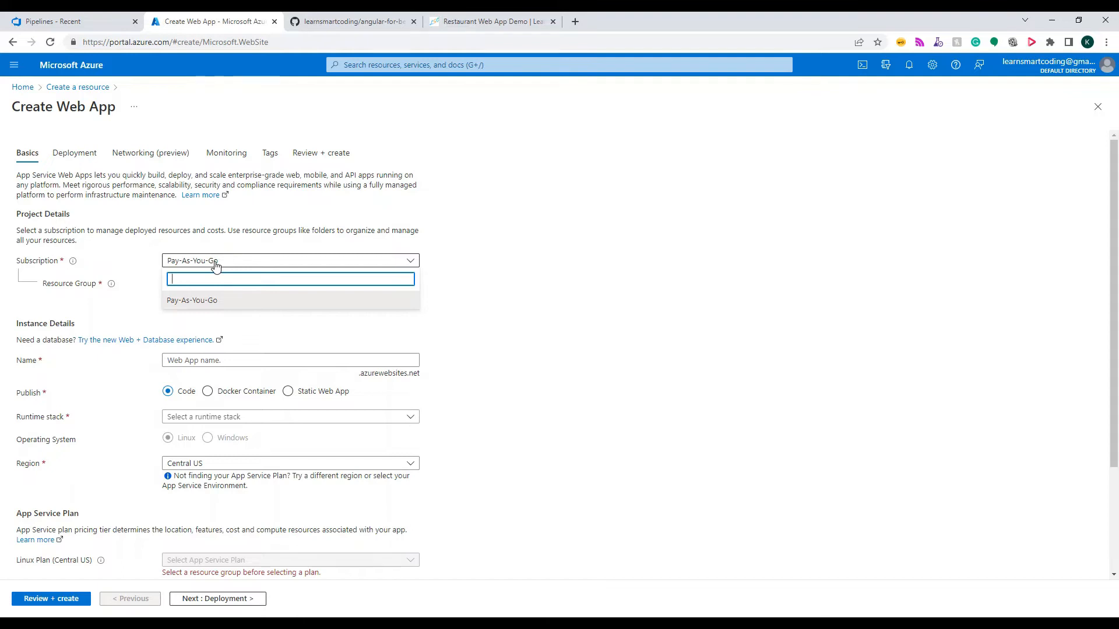
pyautogui.click(204, 301)
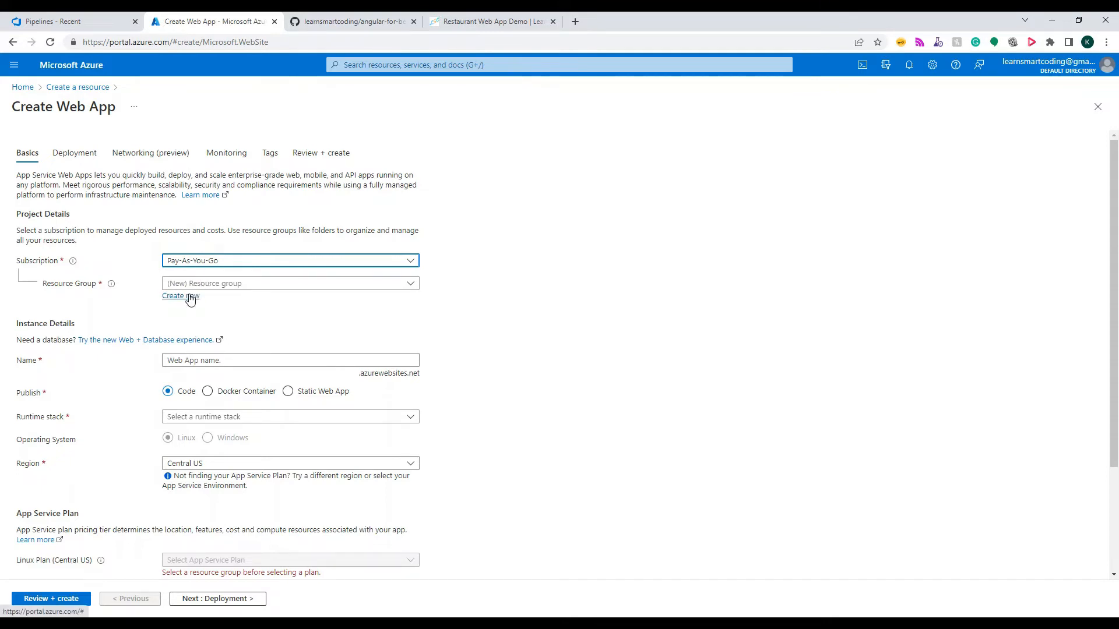
pyautogui.click(194, 286)
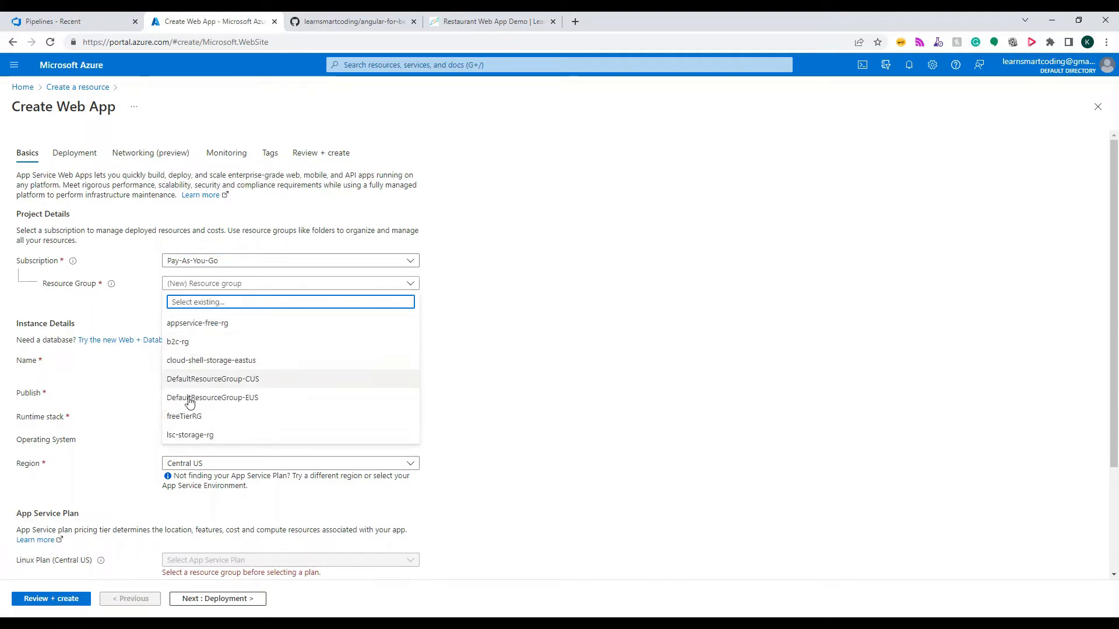
pyautogui.click(190, 417)
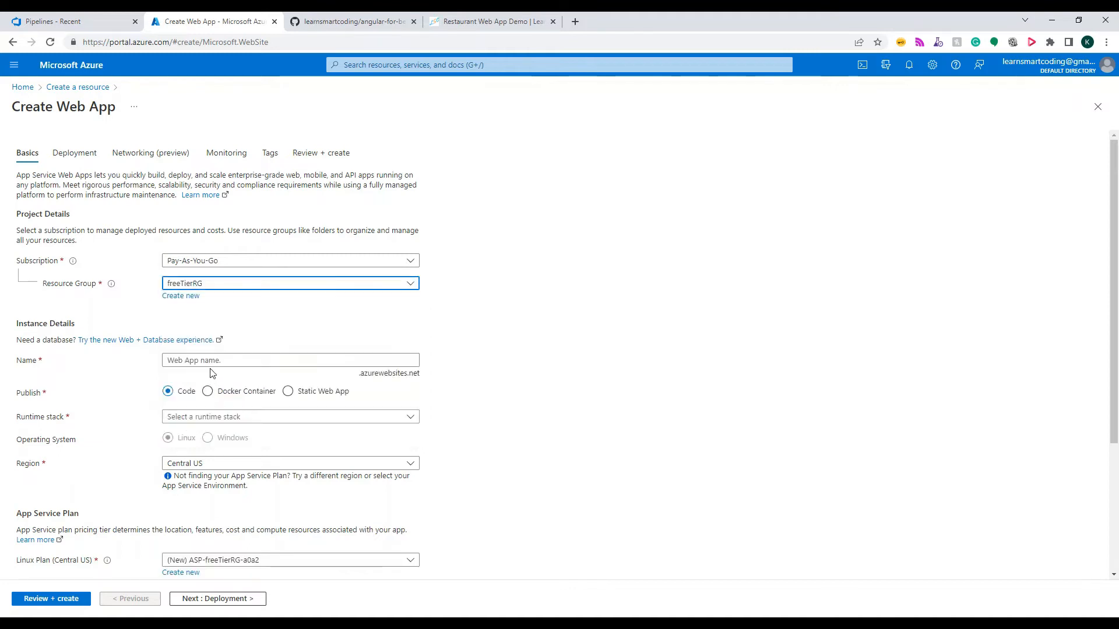
# Name the web app lscwebdemoangular
pyautogui.click(198, 362)
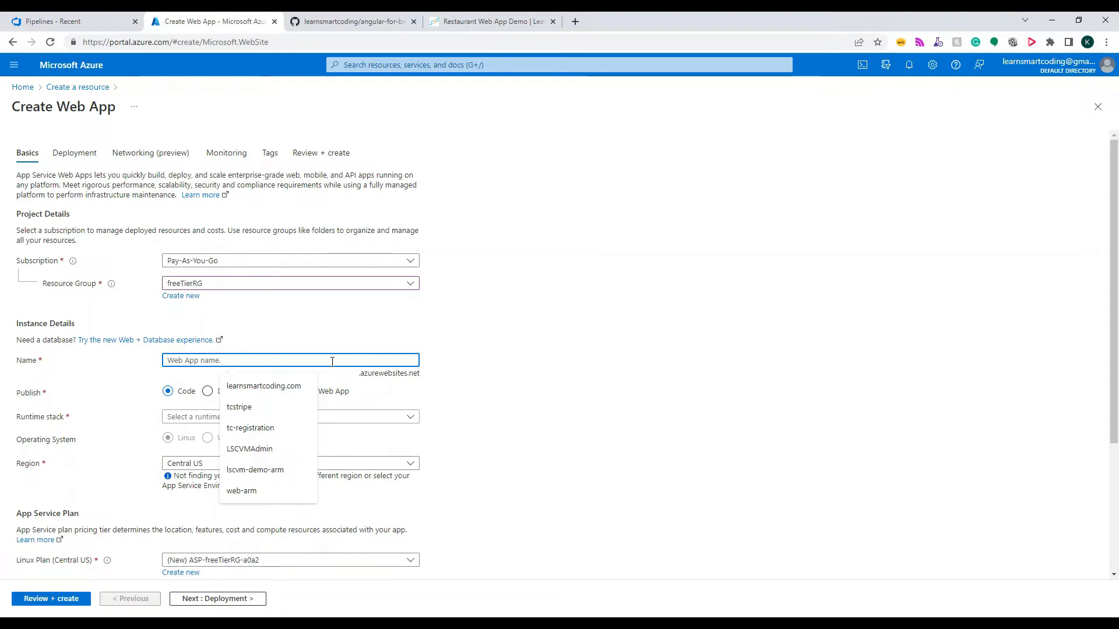
pyautogui.write('lsc')
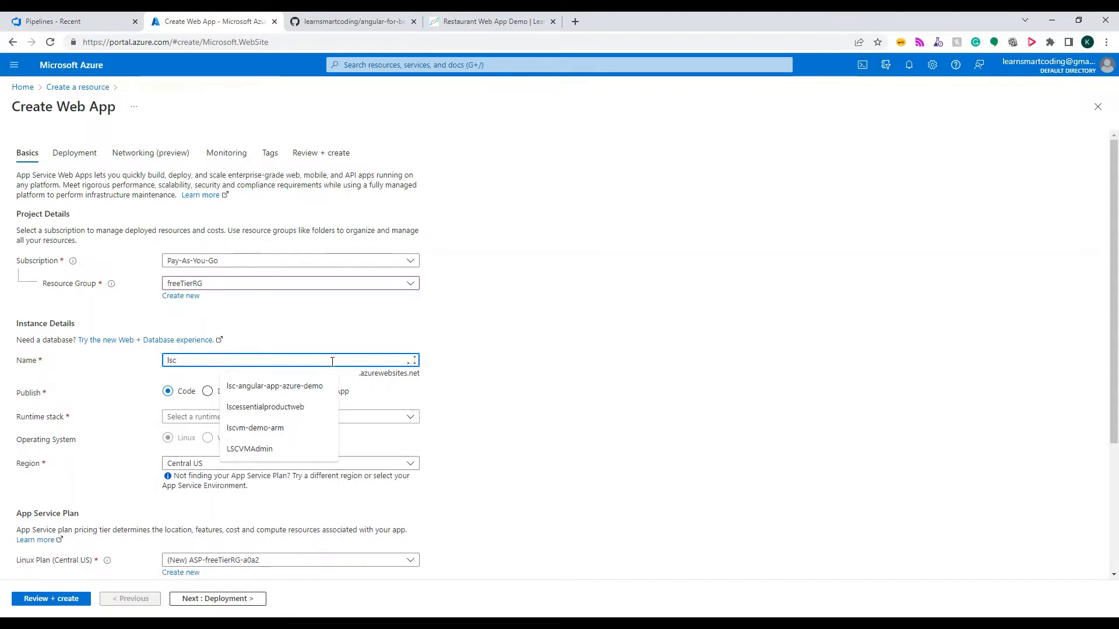
pyautogui.write('webdemo')
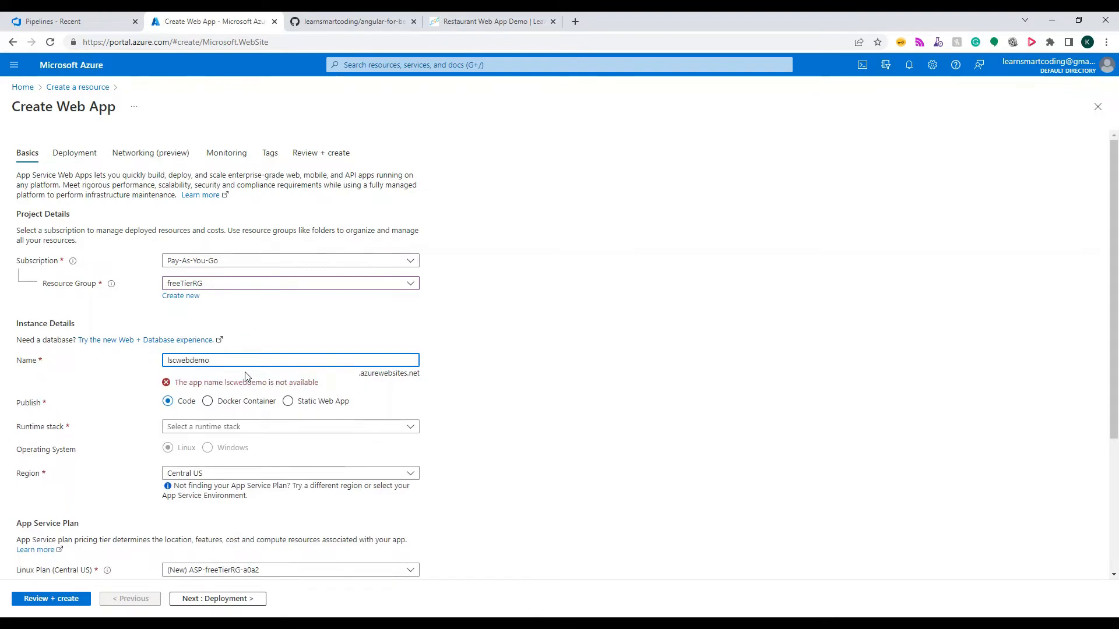
pyautogui.write('1')
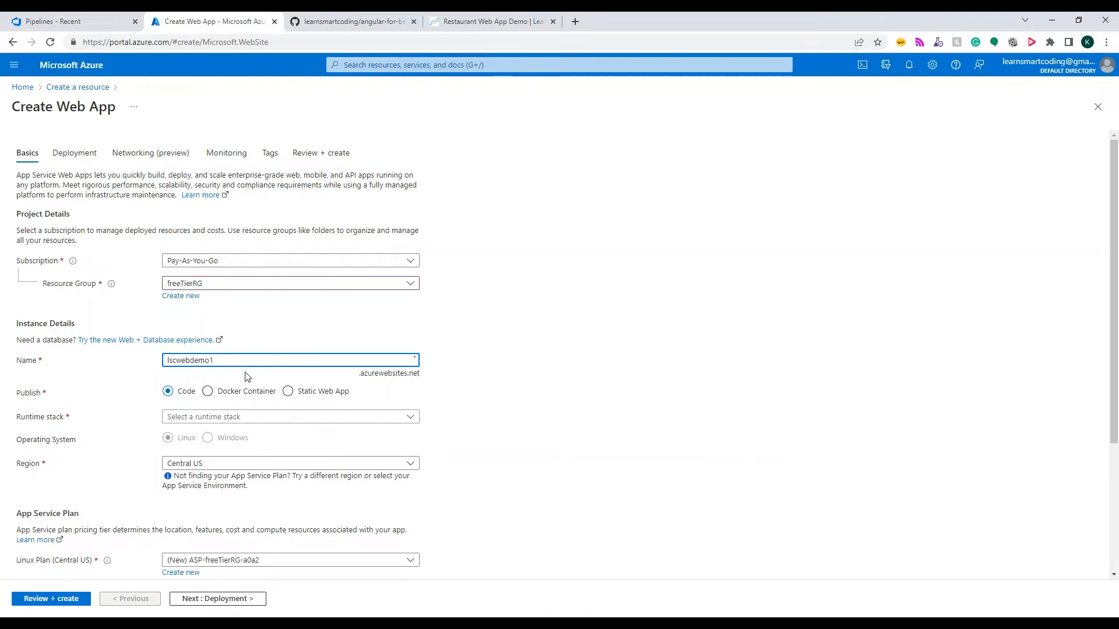
pyautogui.press('BackSpace')
pyautogui.write('angular')
# Set the web app's runtime stack to Node 14 LTS and its operating system to Windows
pyautogui.scroll(-1, 201, 387)
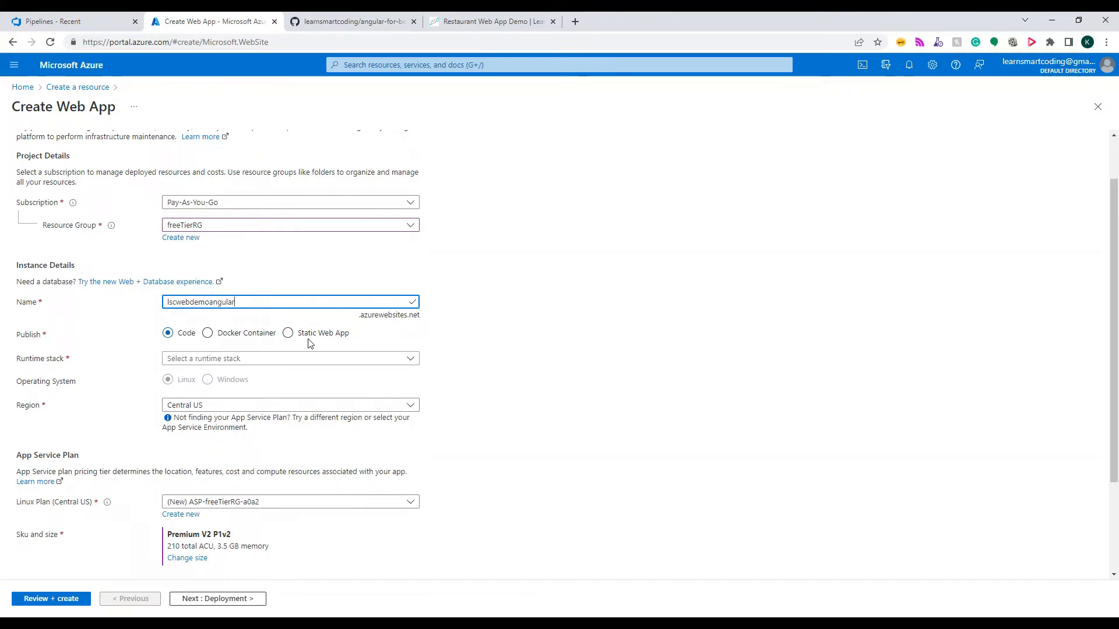
pyautogui.click(199, 360)
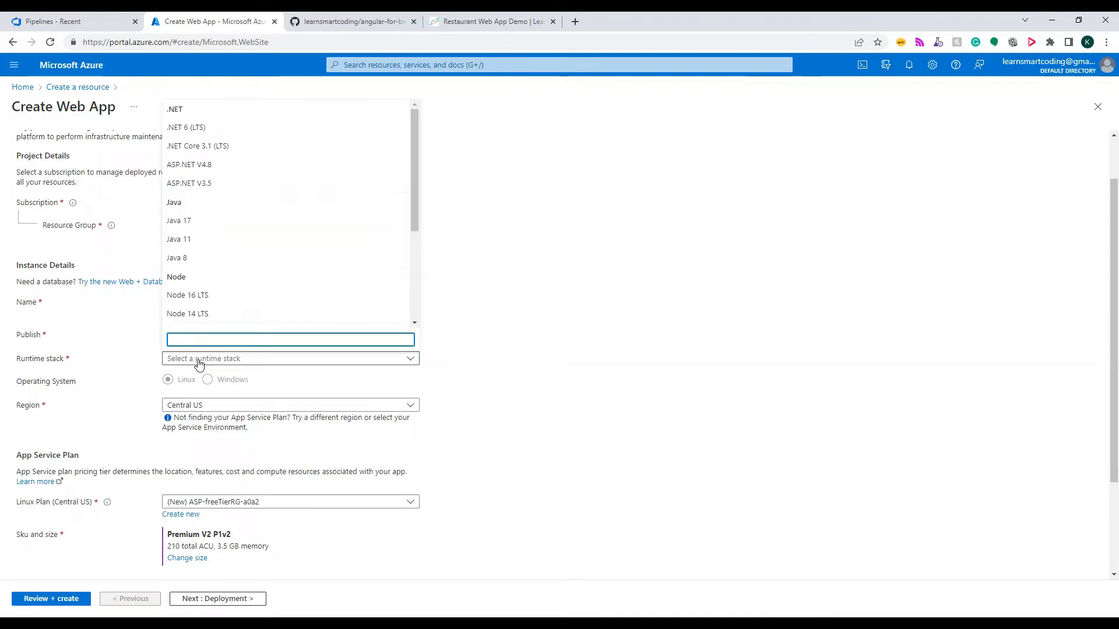
pyautogui.click(188, 316)
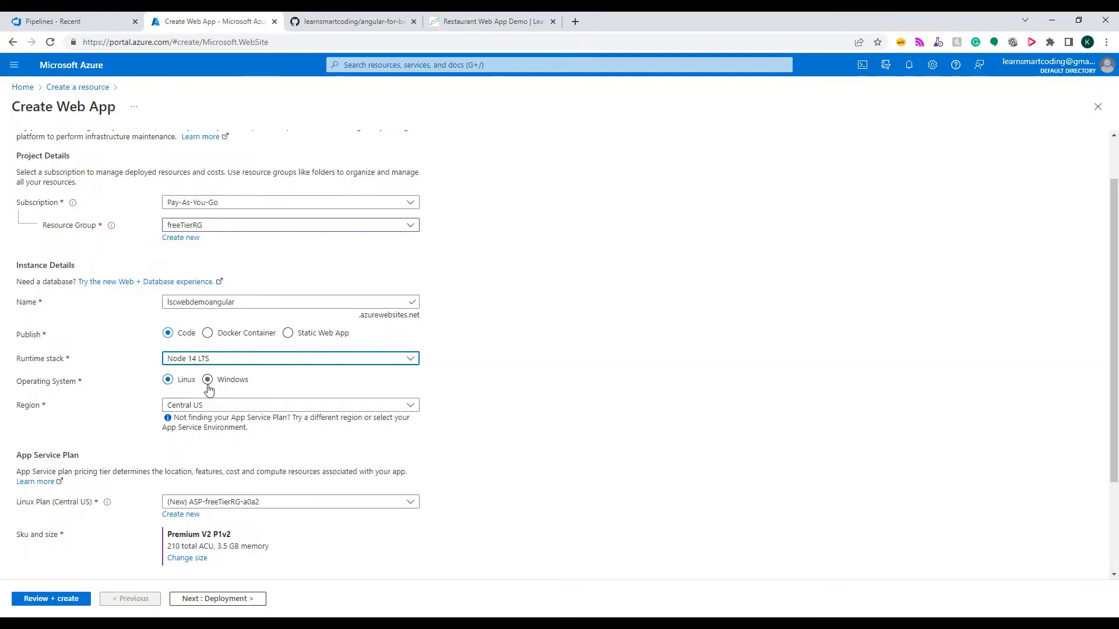
pyautogui.click(204, 360)
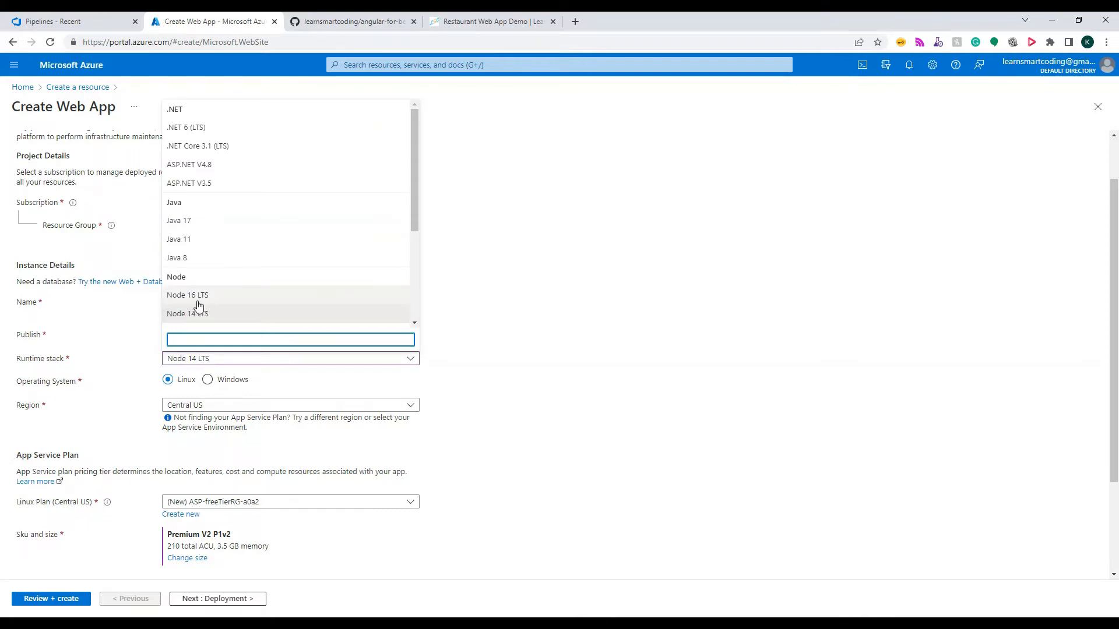
pyautogui.click(443, 352)
pyautogui.click(229, 384)
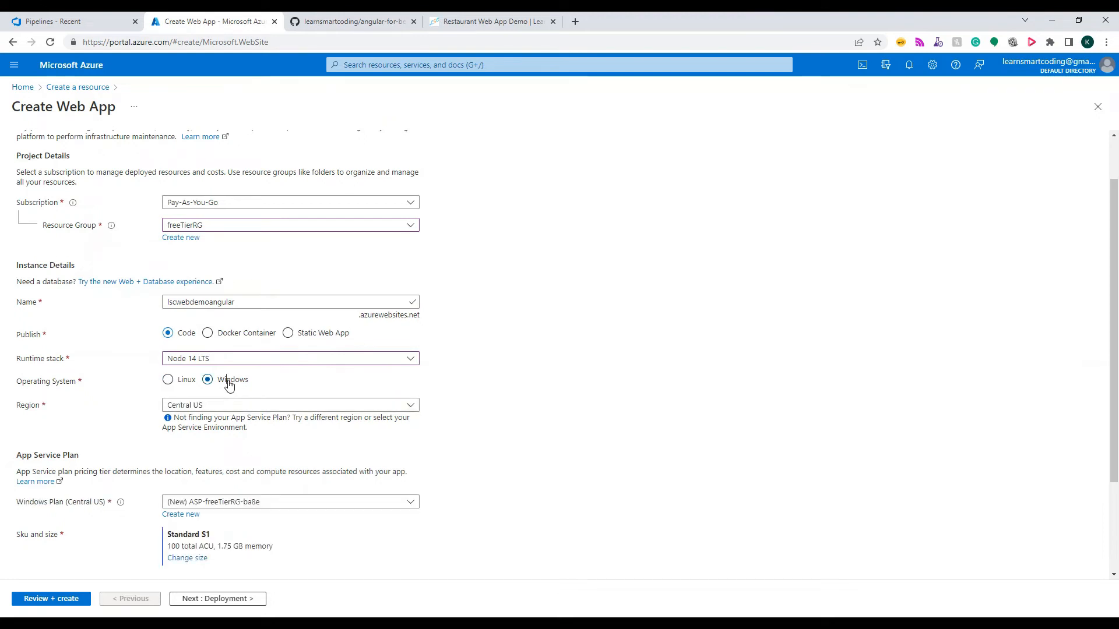
# Set the web app's region to East US, using the existing ASP-appservicefreerg-8ac9 (F1) plan
pyautogui.scroll(-2, 226, 355)
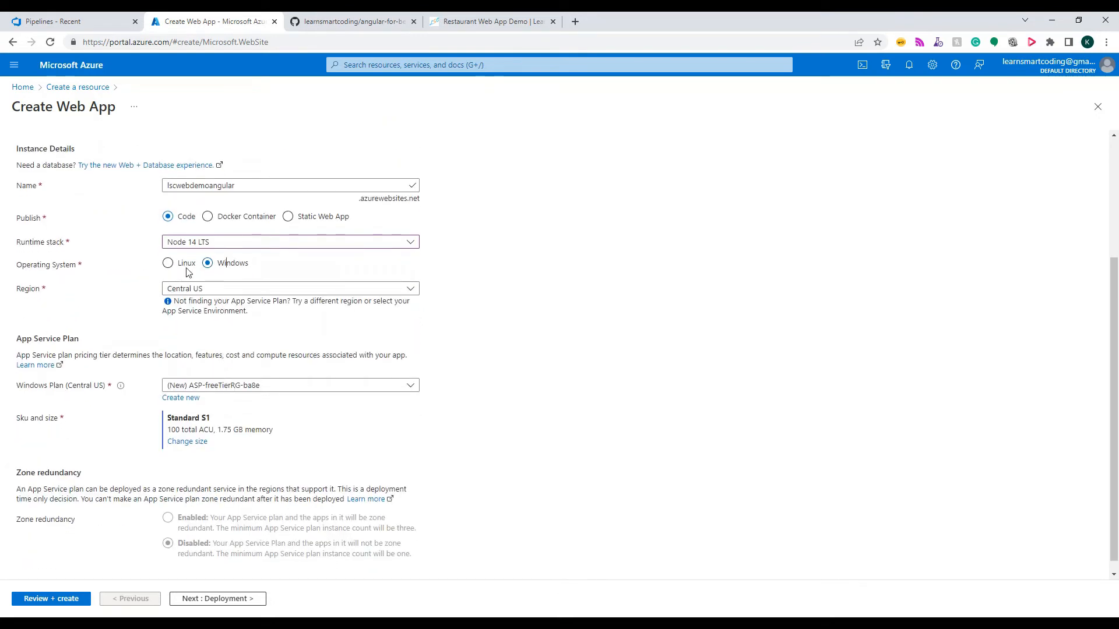
pyautogui.click(214, 292)
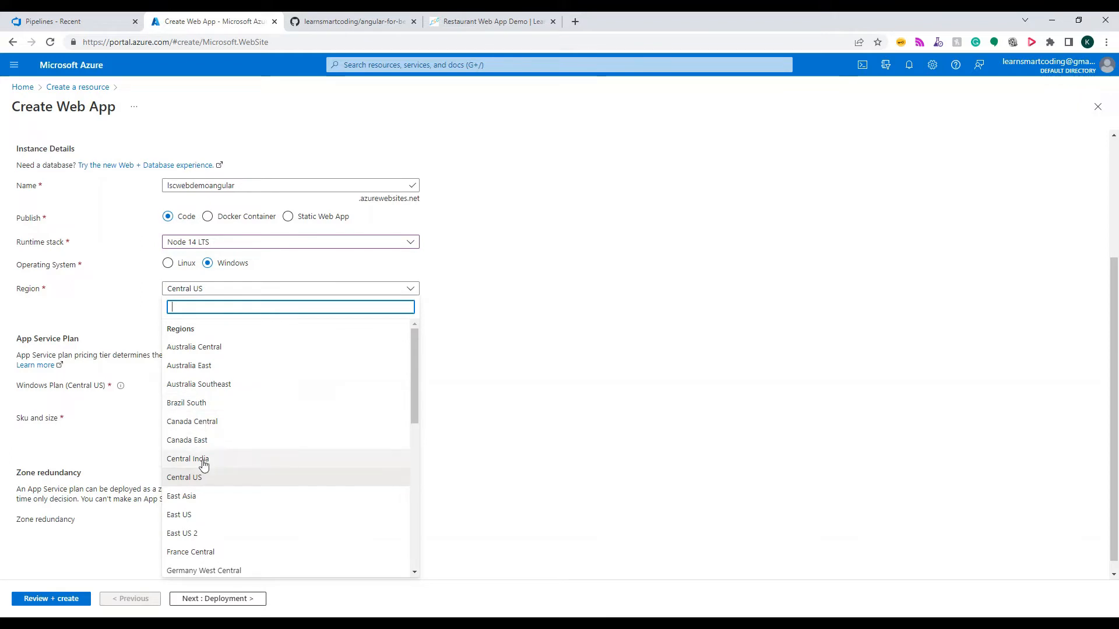
pyautogui.click(187, 515)
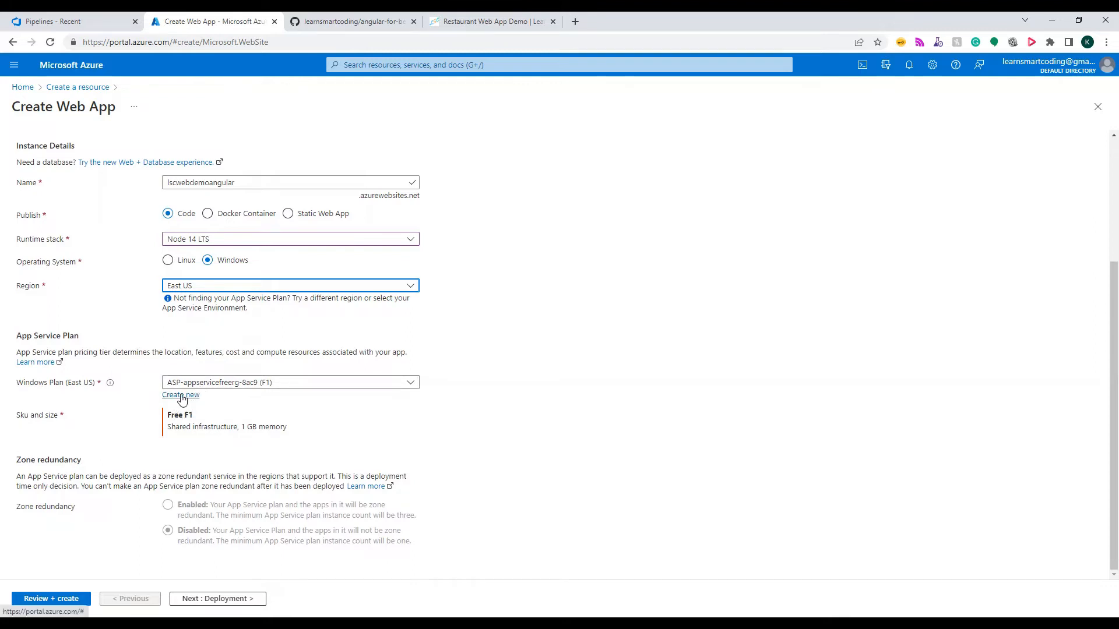
pyautogui.click(182, 396)
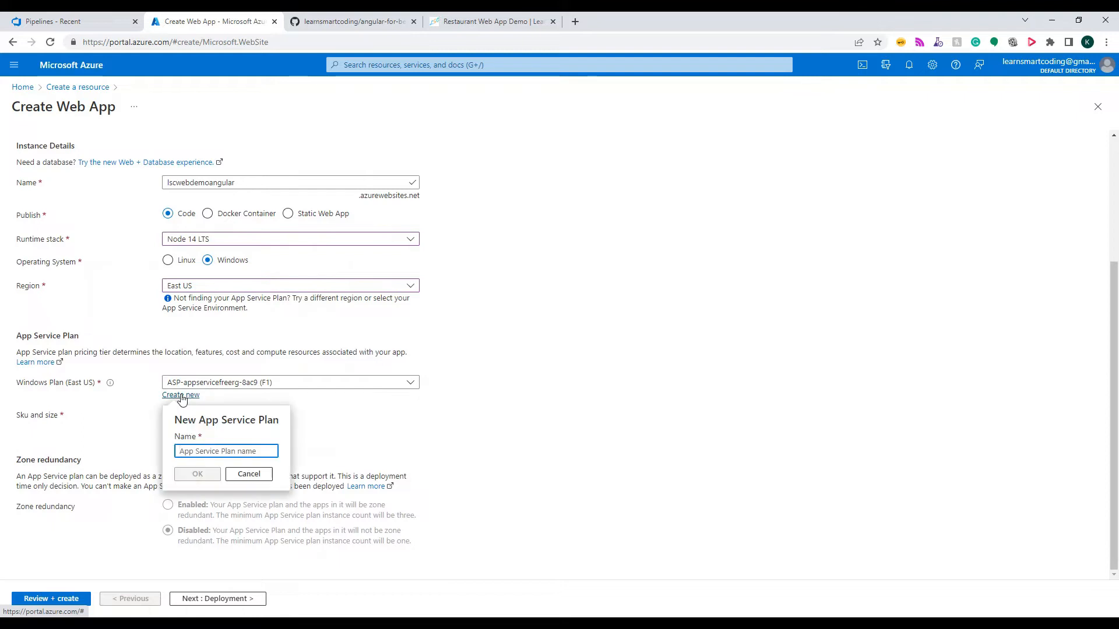
pyautogui.click(248, 474)
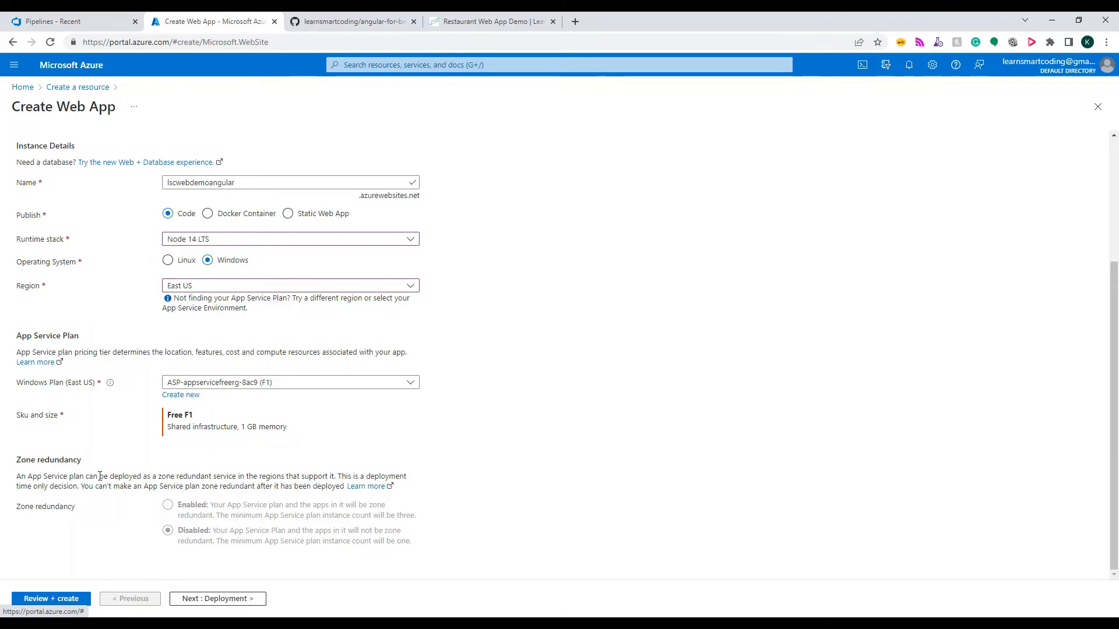
# Recheck the web app's basic settings and proceed to the review summary before creation
pyautogui.scroll(3, 235, 412)
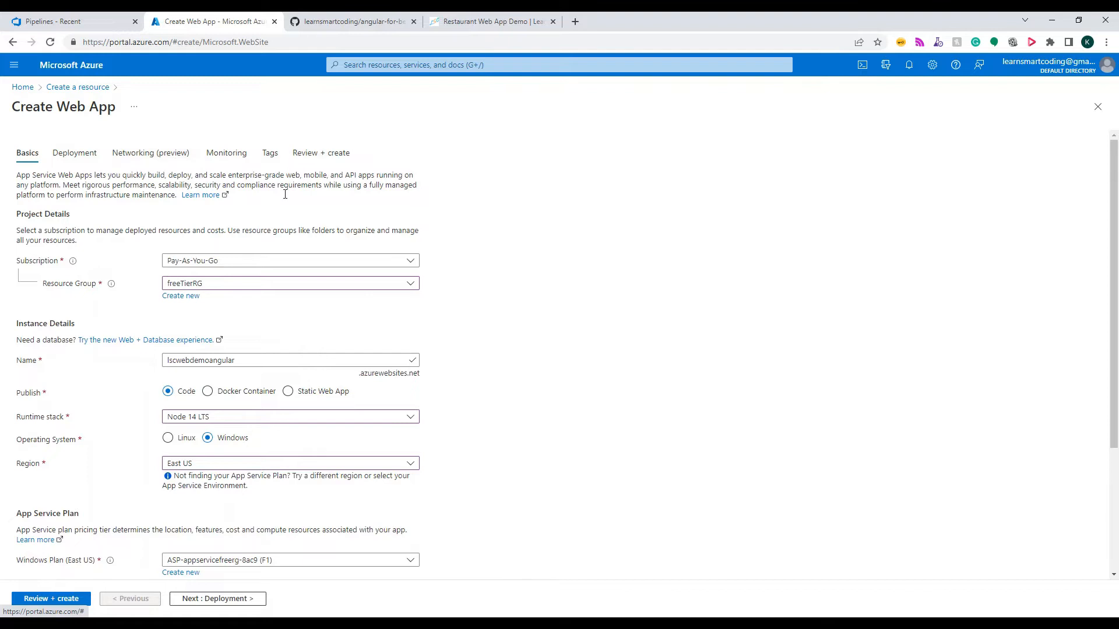
pyautogui.scroll(-3, 239, 349)
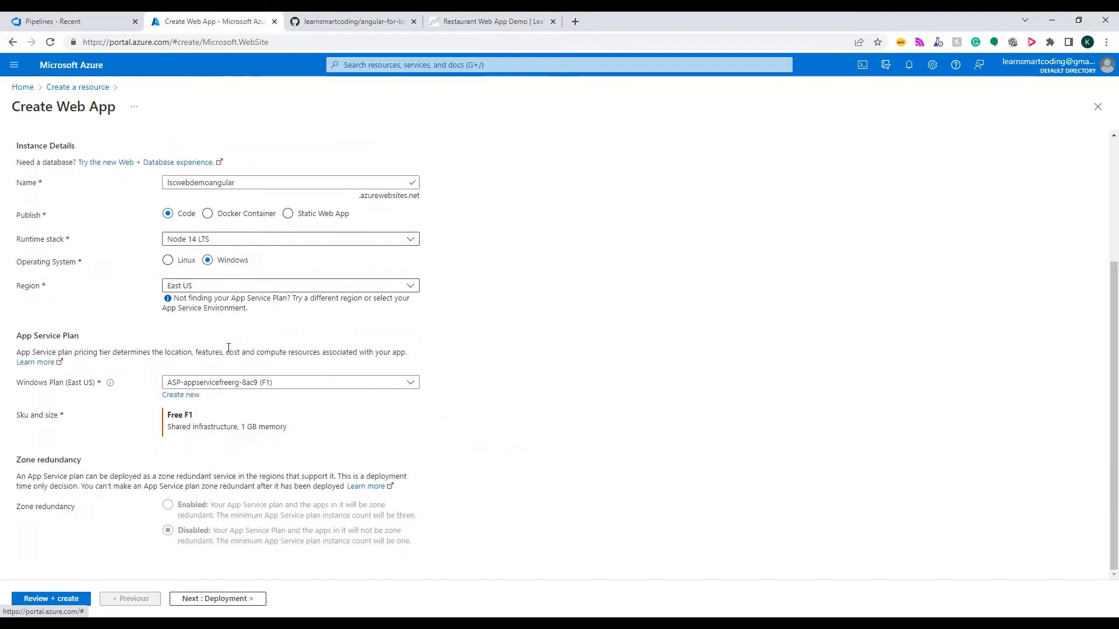
pyautogui.click(45, 600)
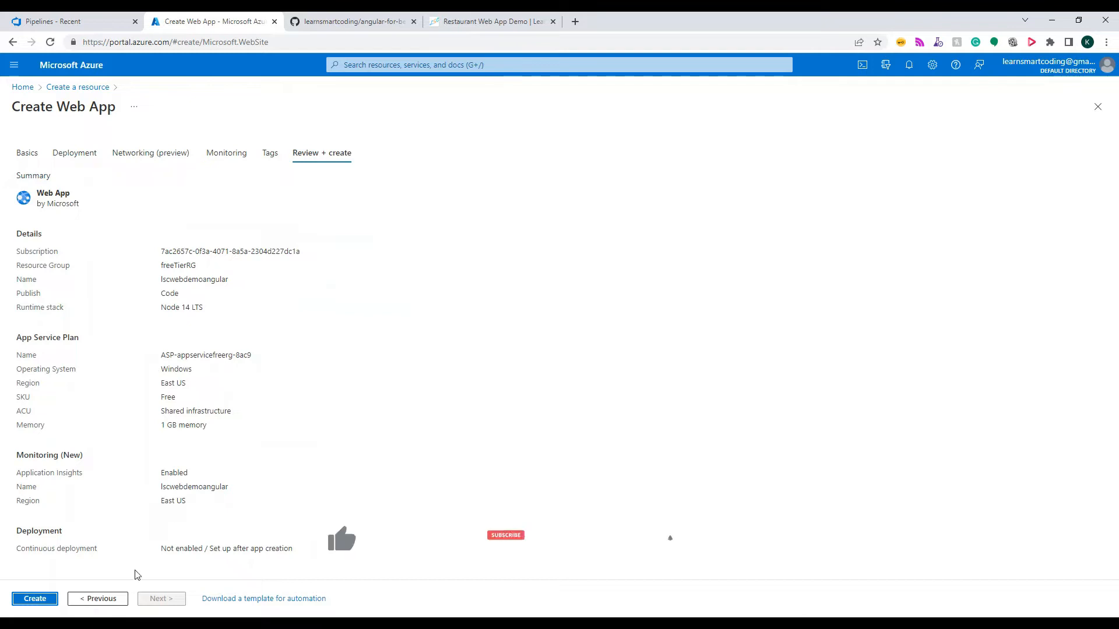
# Create the web app from the reviewed settings, and switch to the Azure DevOps Pipelines page
pyautogui.click(43, 600)
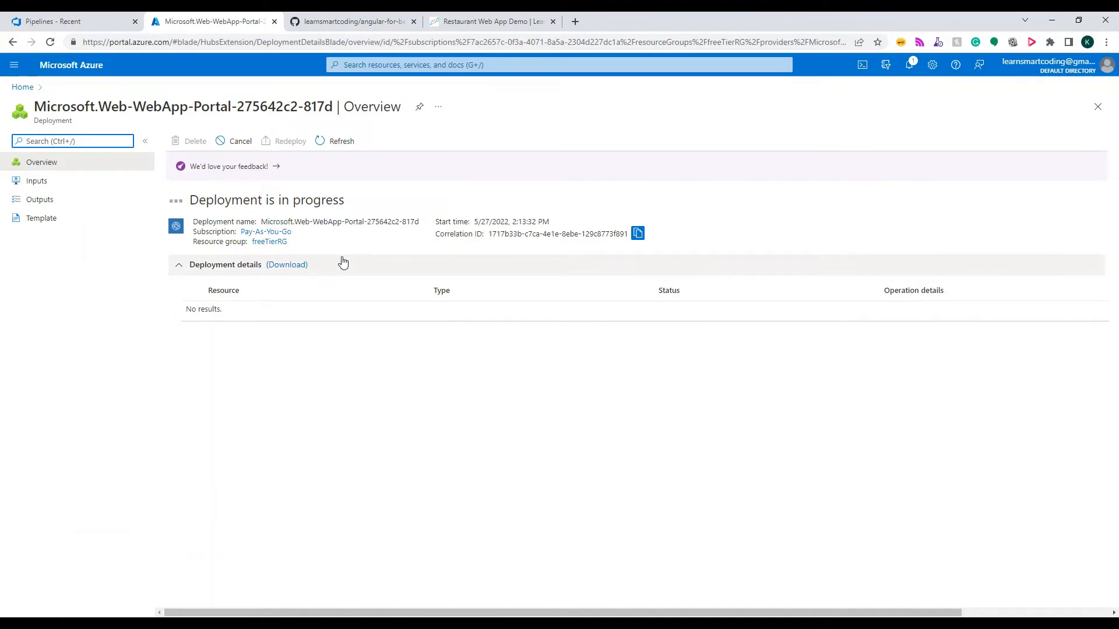
pyautogui.click(575, 23)
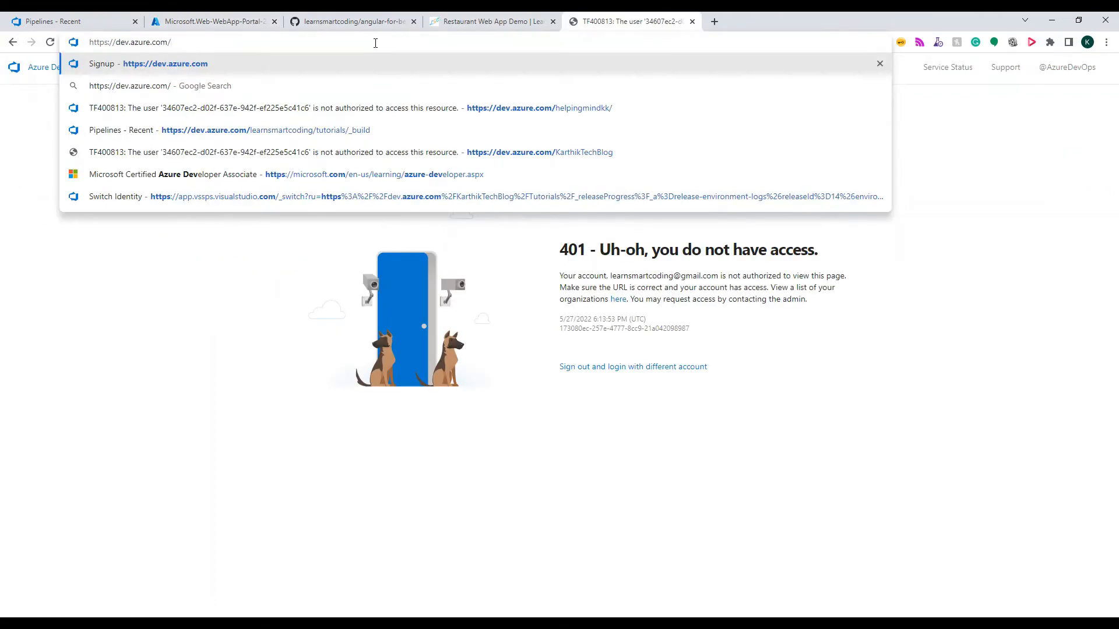
pyautogui.click(55, 22)
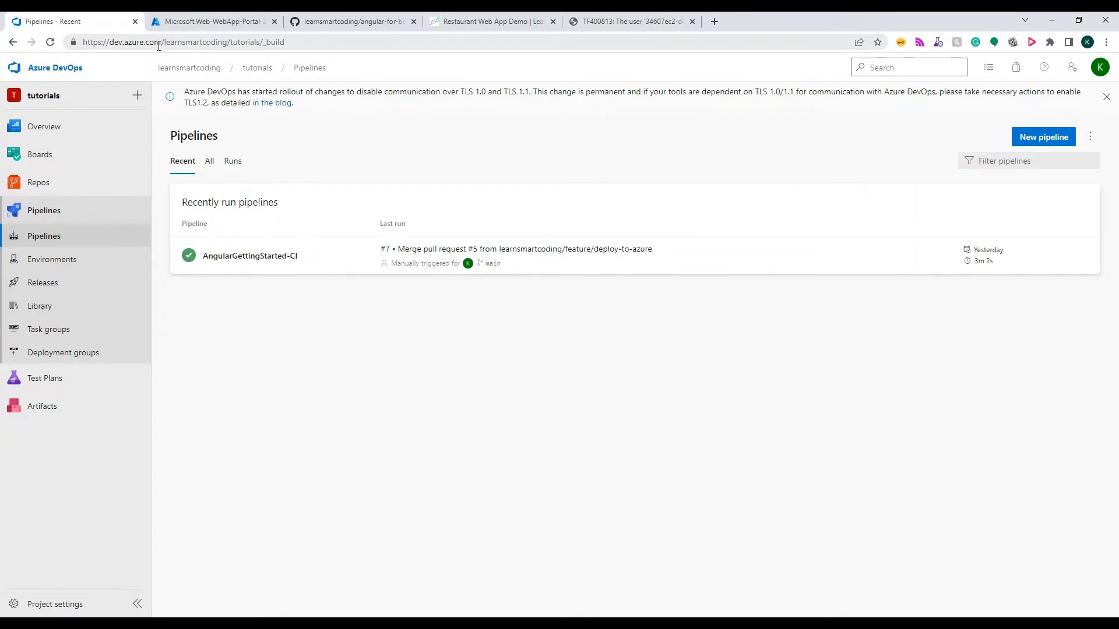
# Go to the learnsmartcoding organization's home, open the tutorials project and show its Repos files
pyautogui.moveTo(166, 41); pyautogui.dragTo(227, 48)
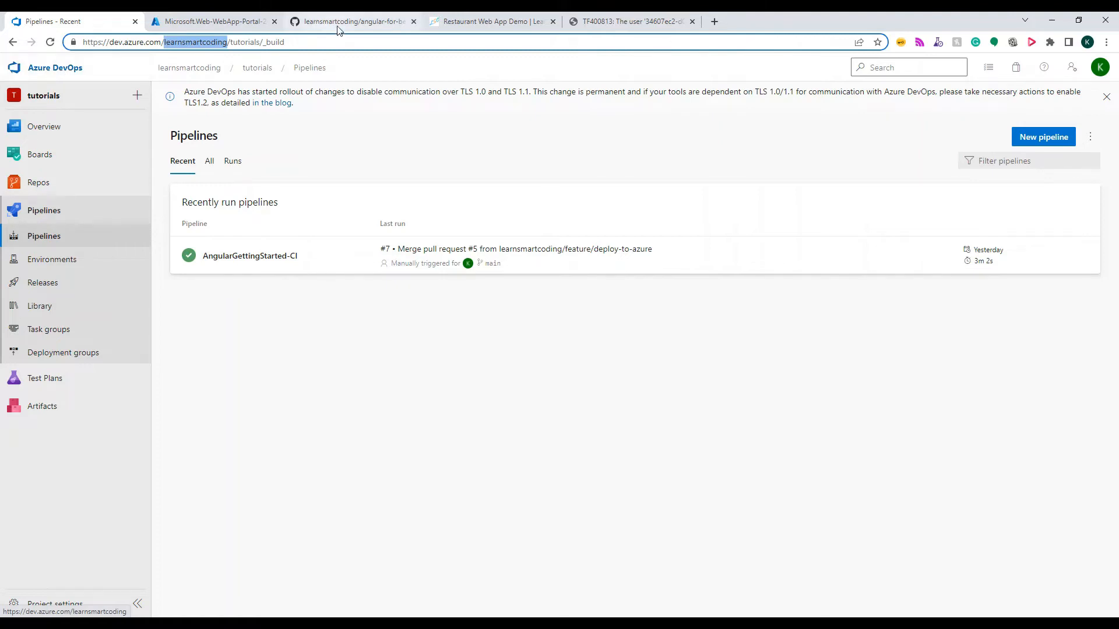
pyautogui.click(74, 69)
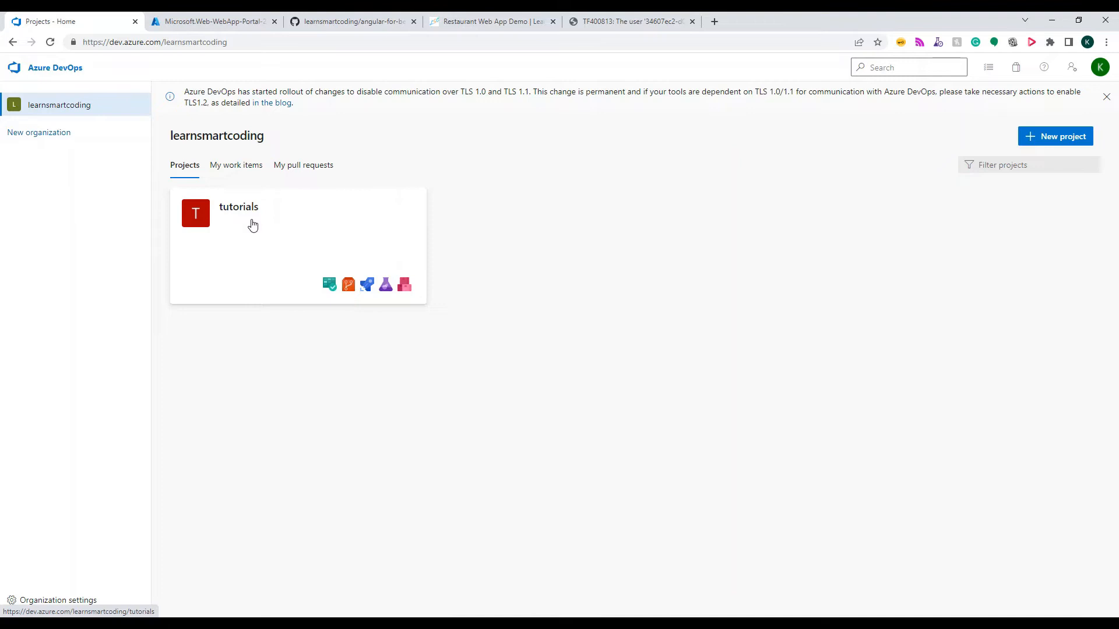
pyautogui.click(308, 233)
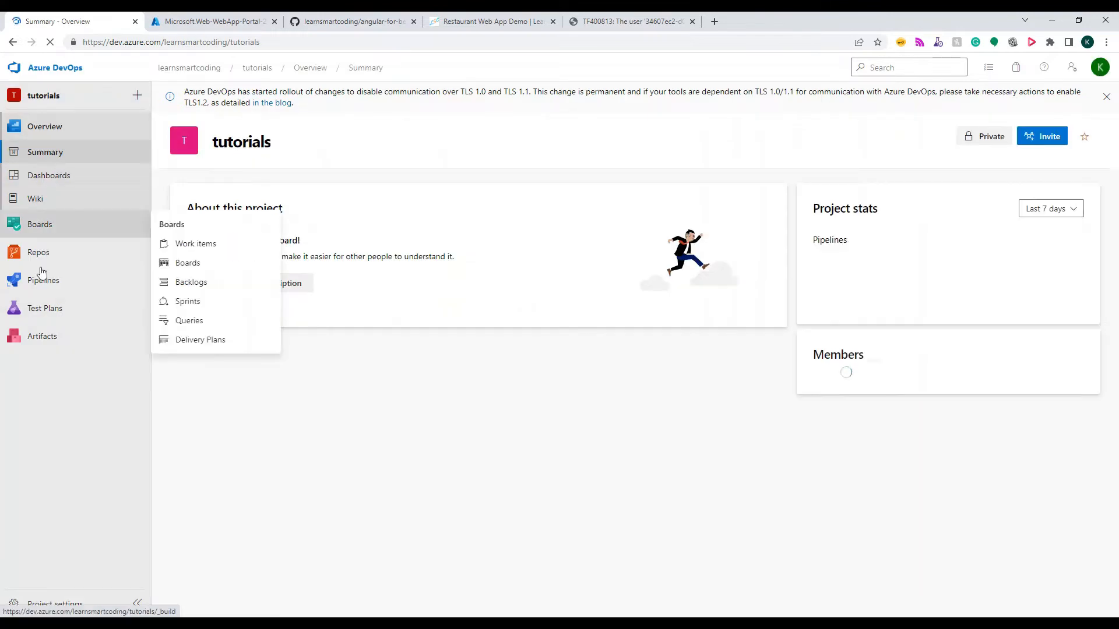
pyautogui.click(40, 252)
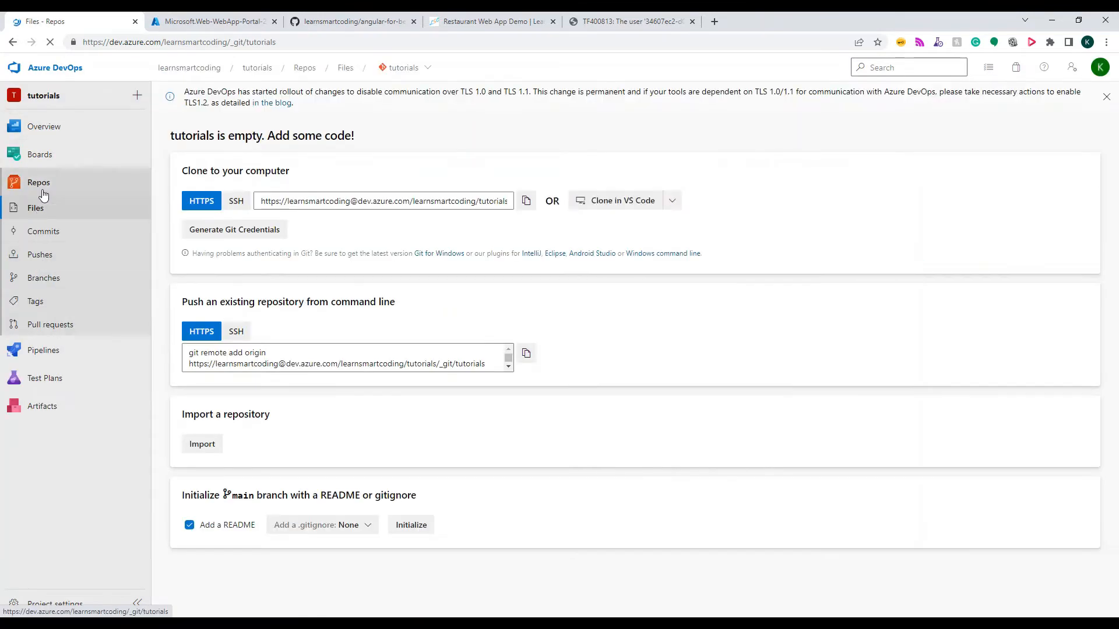
# Look at the repository choices of the tutorials project and view the angular-for-beginners repository on GitHub
pyautogui.click(396, 70)
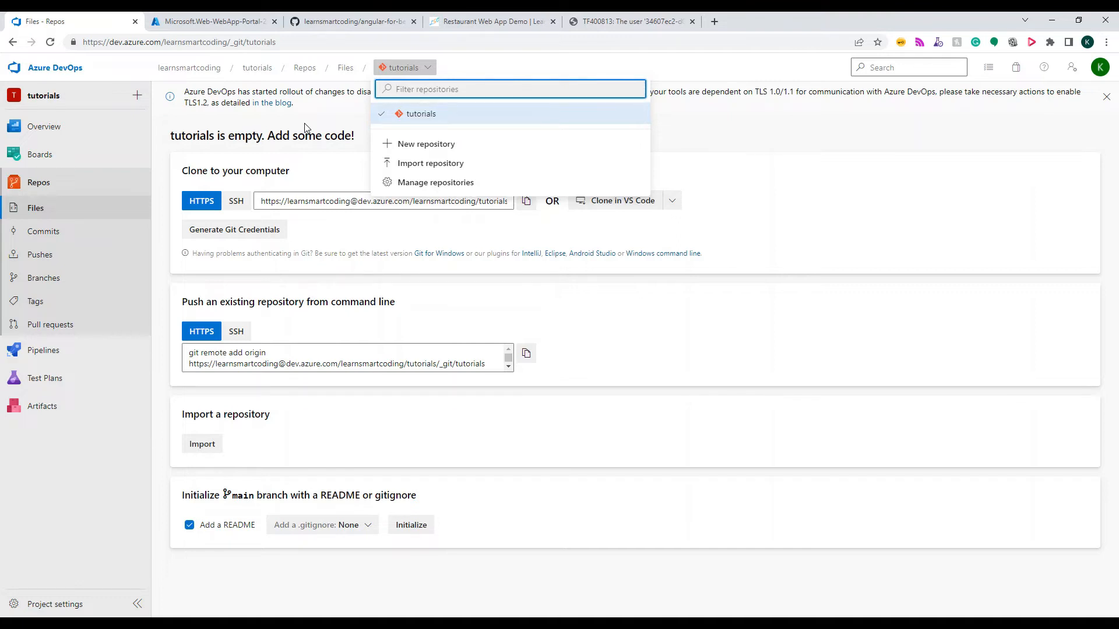
pyautogui.click(203, 159)
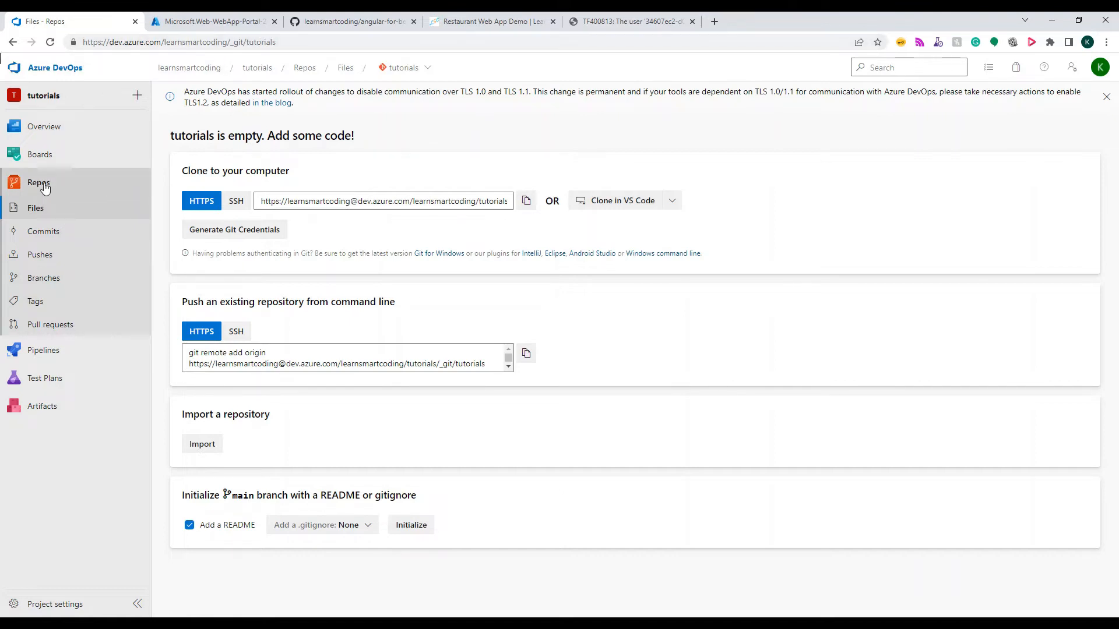
pyautogui.click(405, 67)
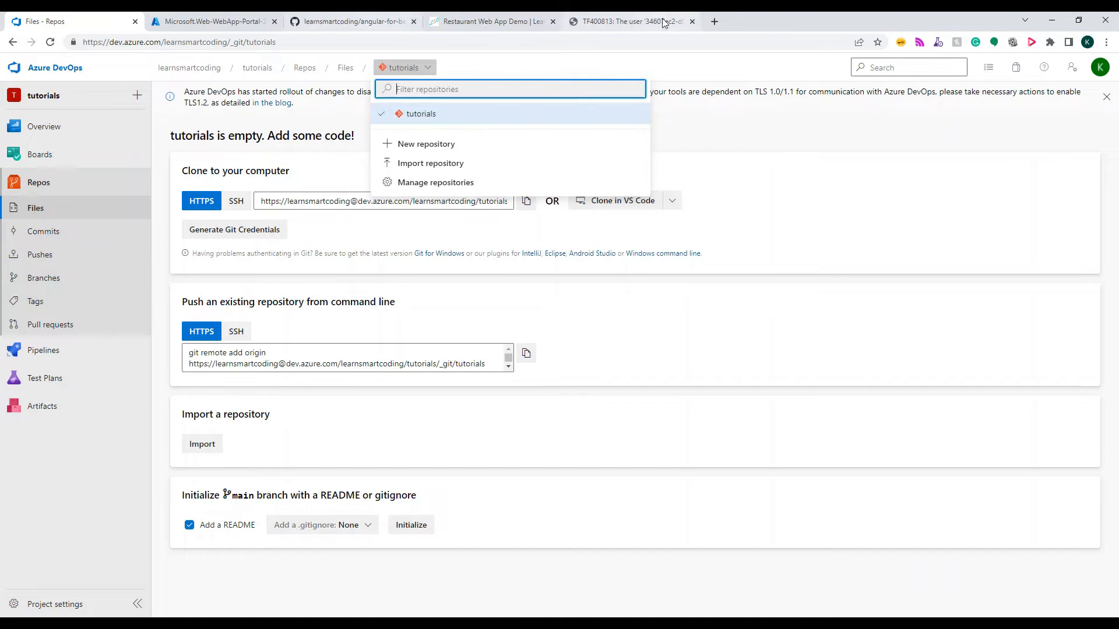
pyautogui.click(389, 23)
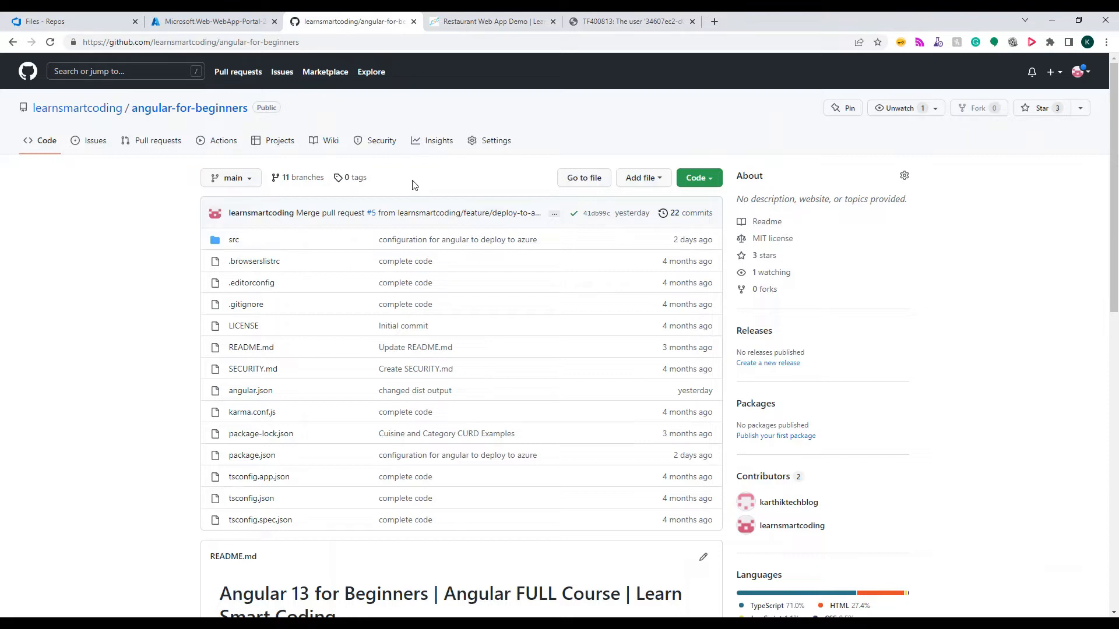
# Open the new lscwebdemoangular resource in the Azure portal and view its default site in a separate browser tab
pyautogui.click(183, 21)
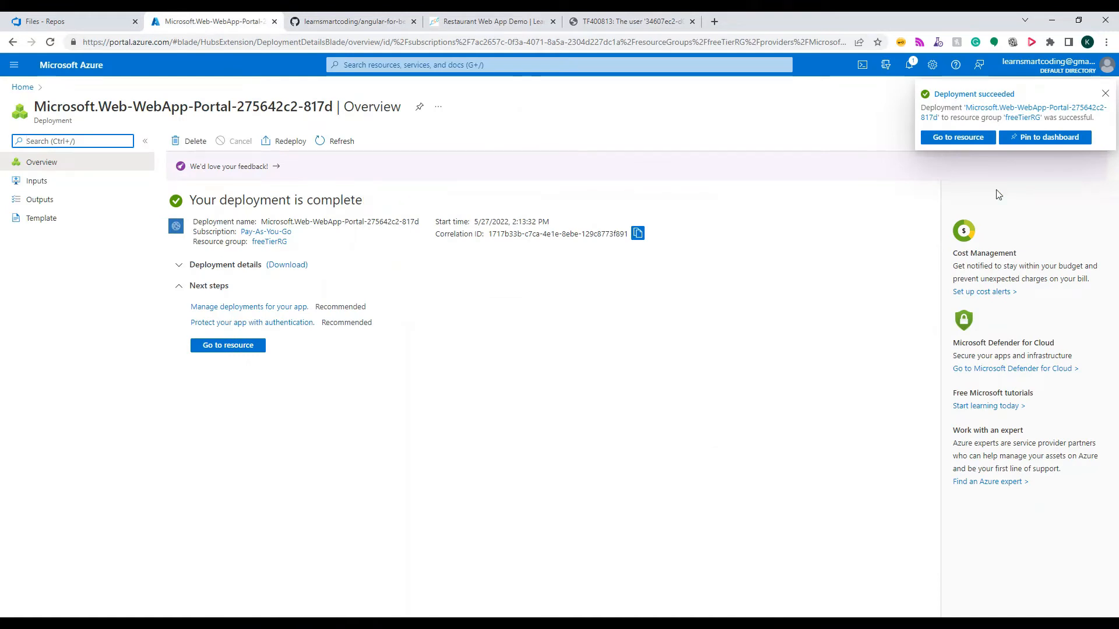
pyautogui.click(949, 143)
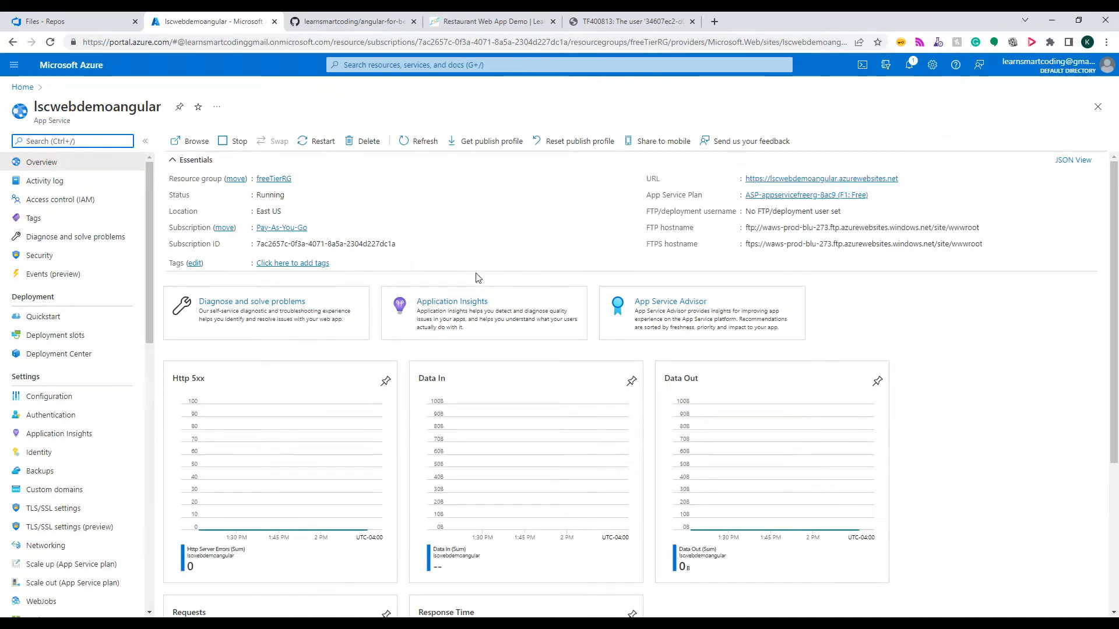
pyautogui.rightClick(809, 182)
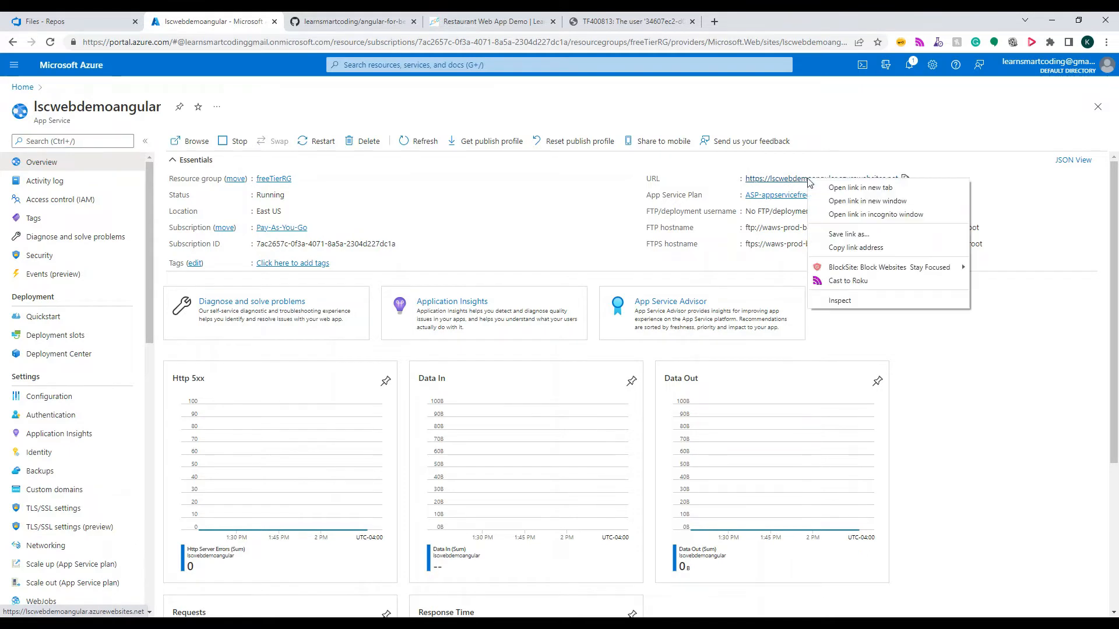
pyautogui.click(845, 190)
pyautogui.click(358, 28)
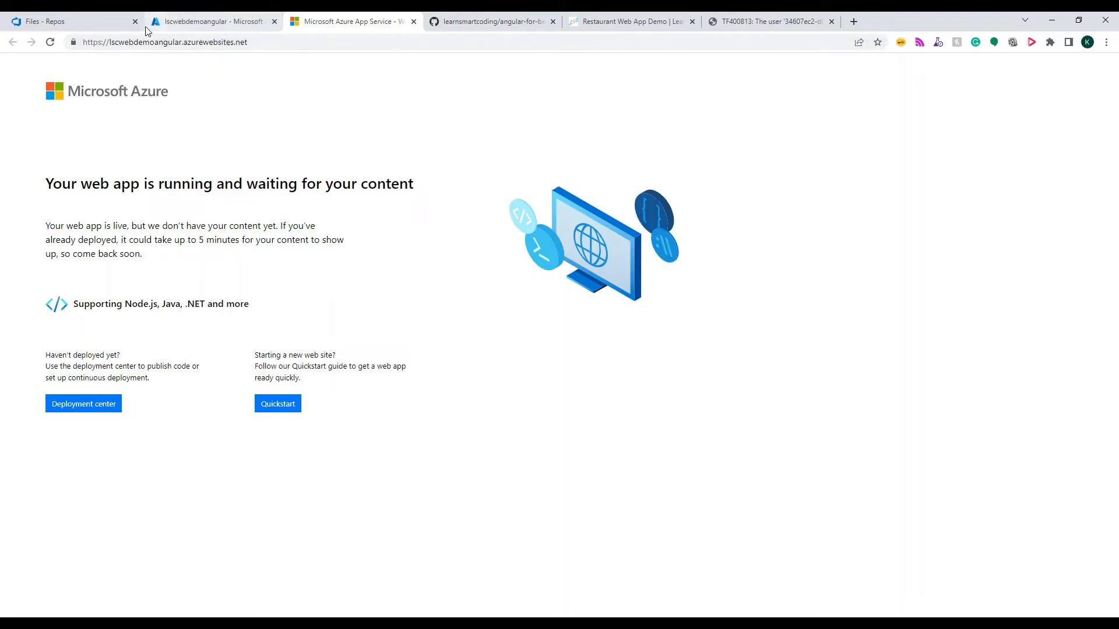
# Start a new pipeline in the tutorials project on Azure DevOps using the classic editor
pyautogui.click(87, 23)
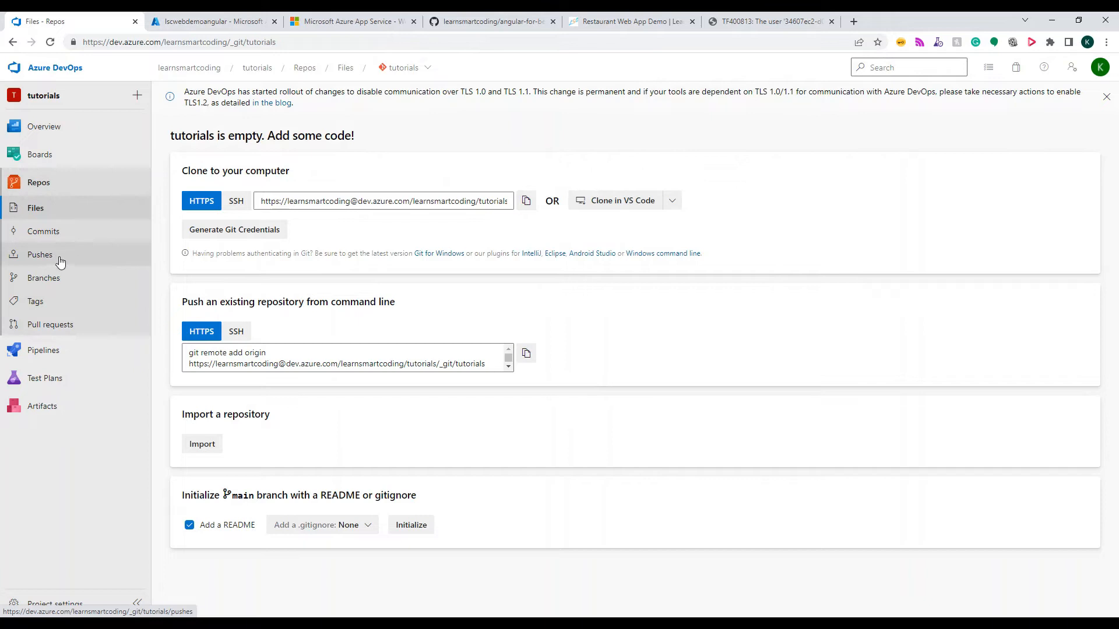
pyautogui.moveTo(54, 362)
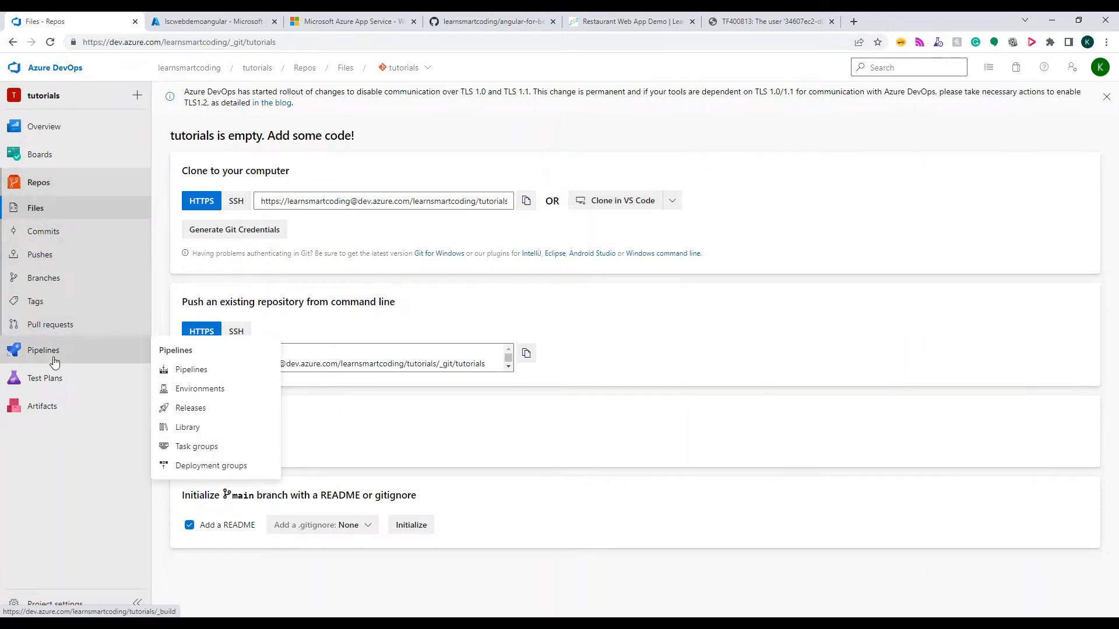
pyautogui.click(55, 356)
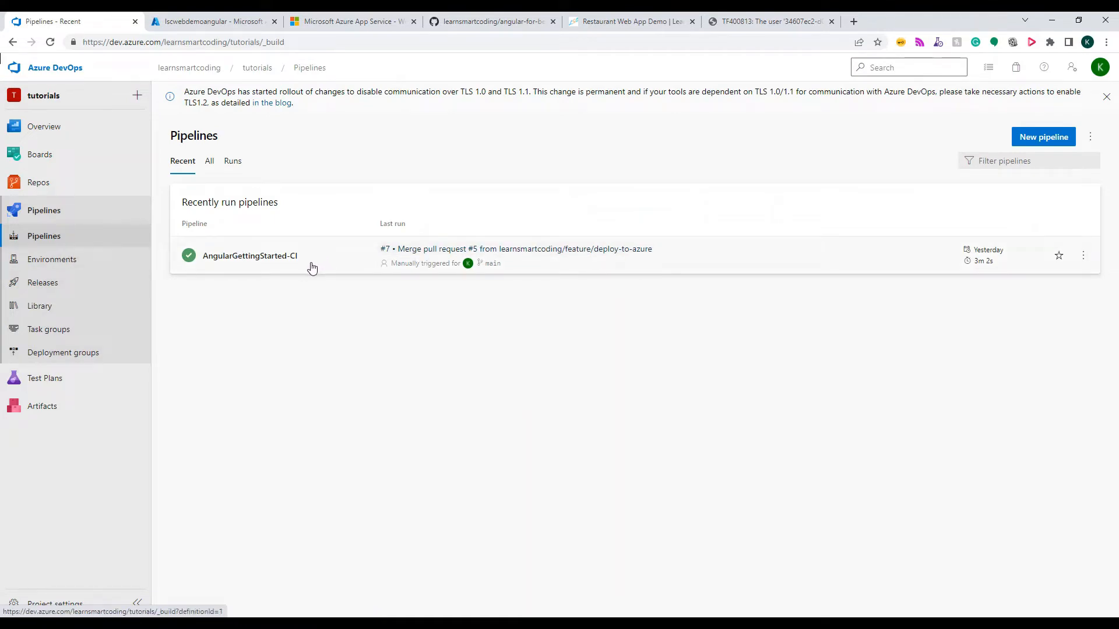
pyautogui.click(1056, 144)
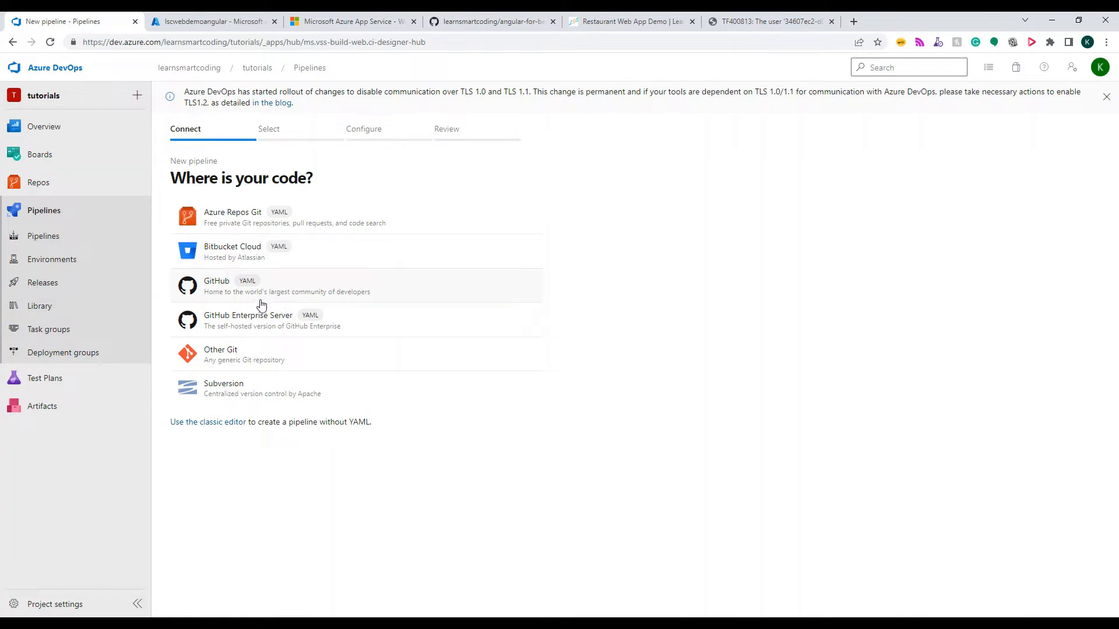
pyautogui.click(213, 423)
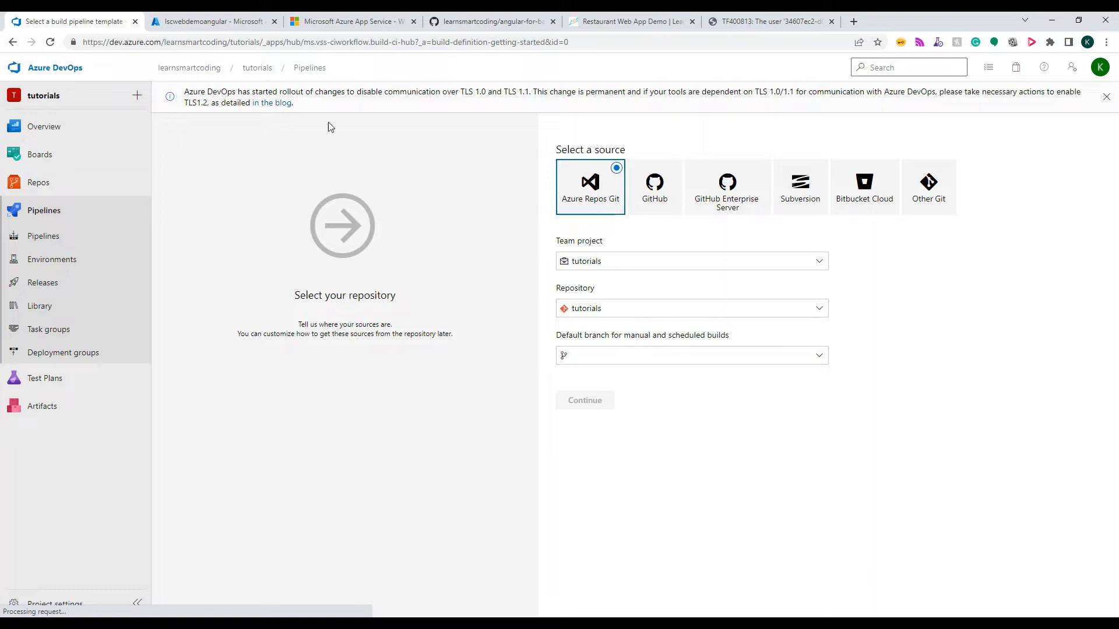
# Try the Azure Repos Git source with the tutorials team project and tutorials repository, checking the default branch choices
pyautogui.click(597, 262)
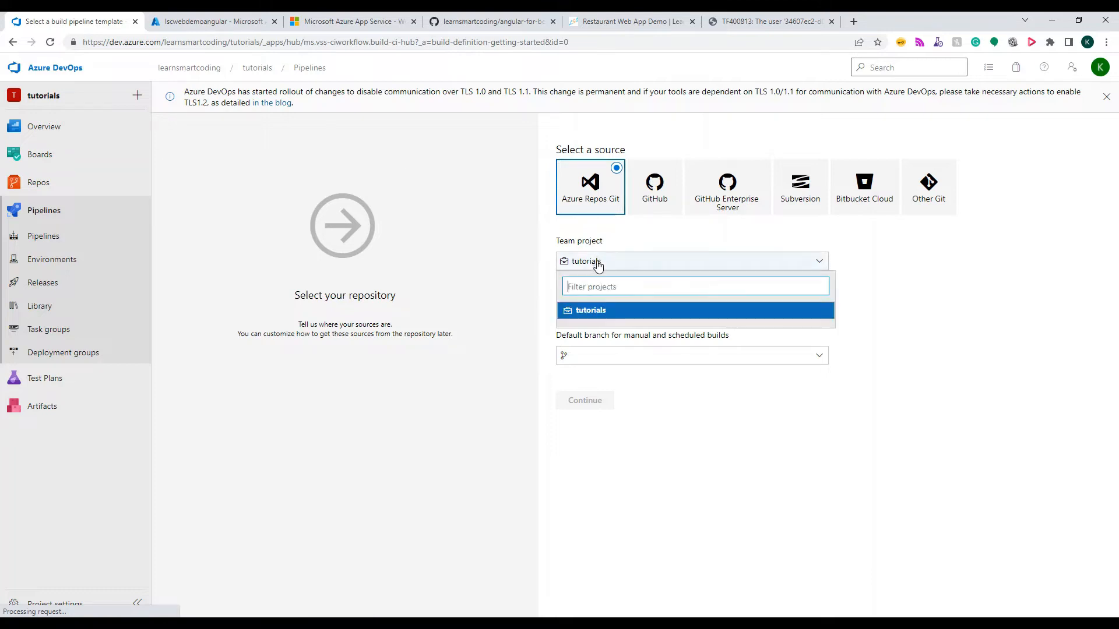
pyautogui.click(592, 315)
pyautogui.click(590, 315)
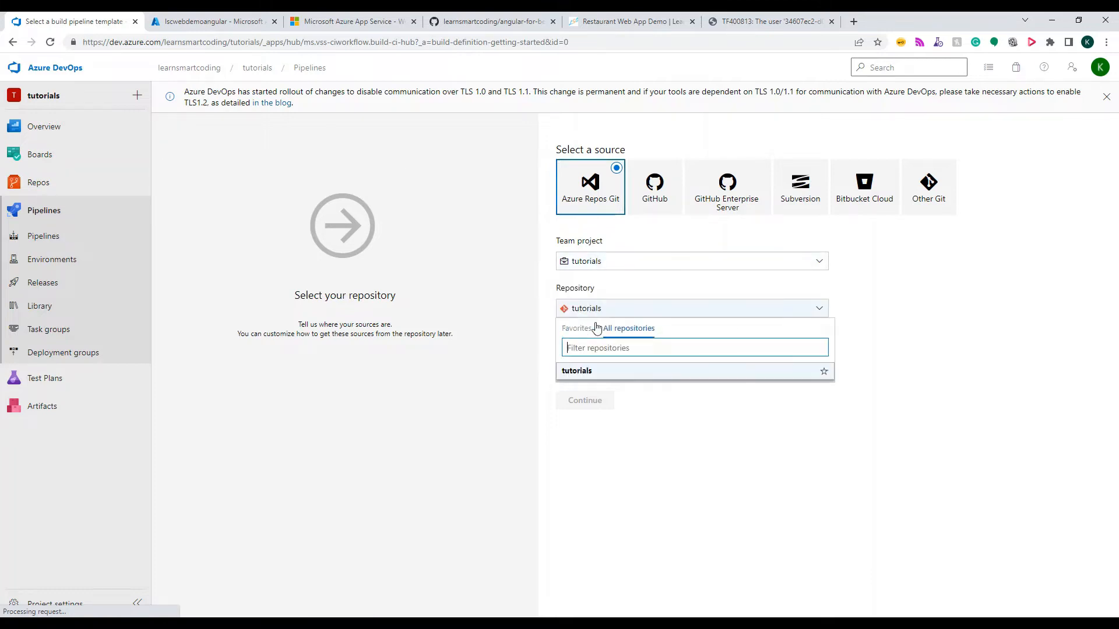
pyautogui.click(585, 370)
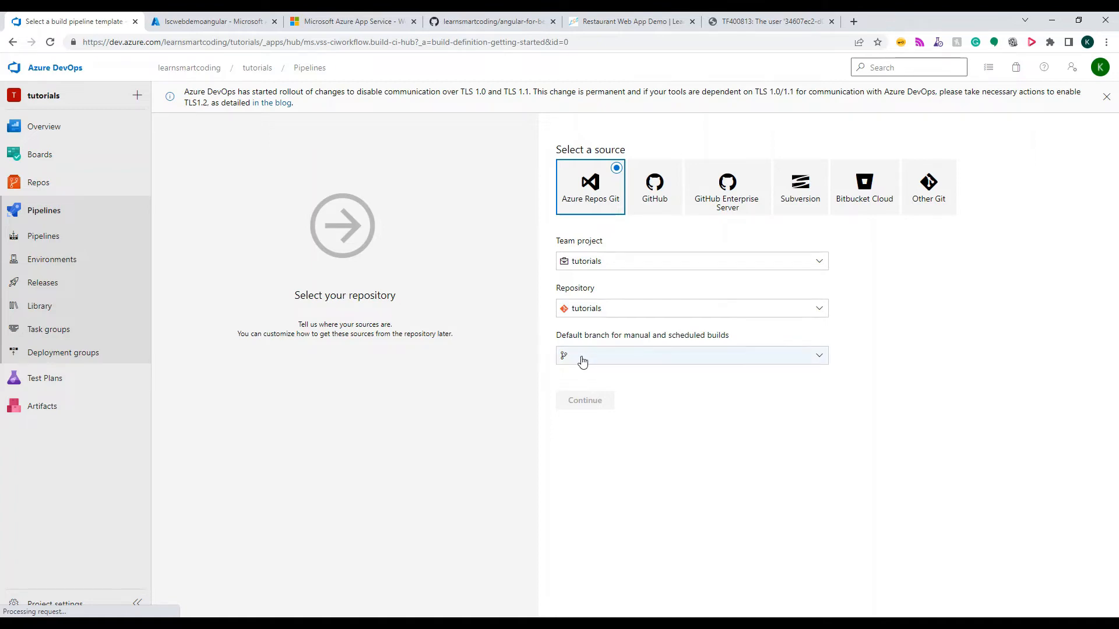
pyautogui.click(581, 362)
pyautogui.click(603, 447)
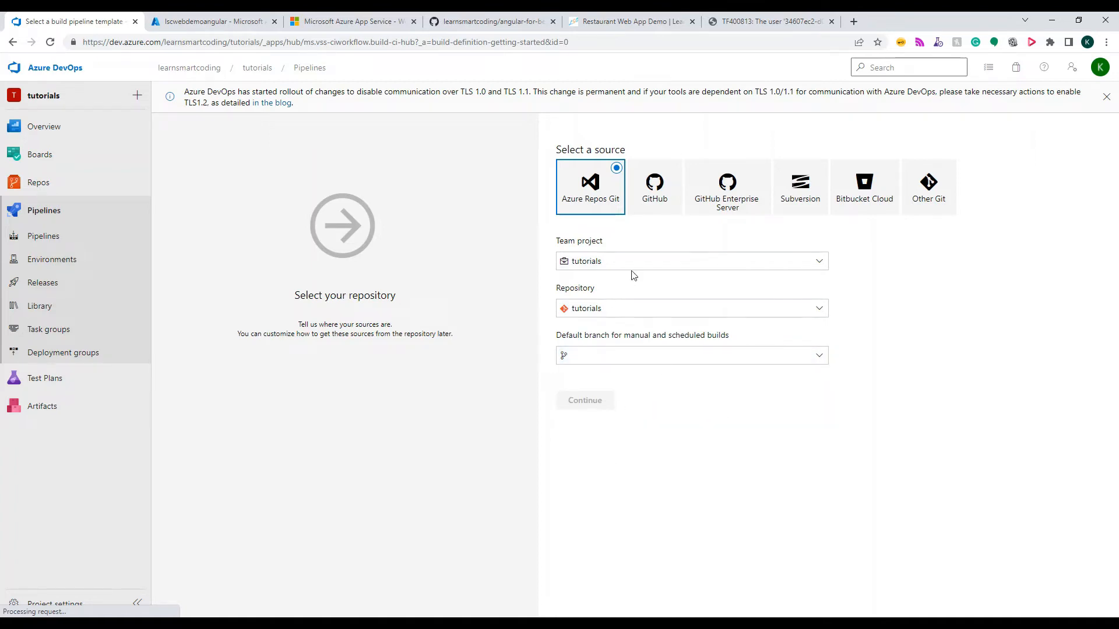
# Choose GitHub as the pipeline's source and check the learnsmartcoding account's profile on GitHub
pyautogui.click(658, 209)
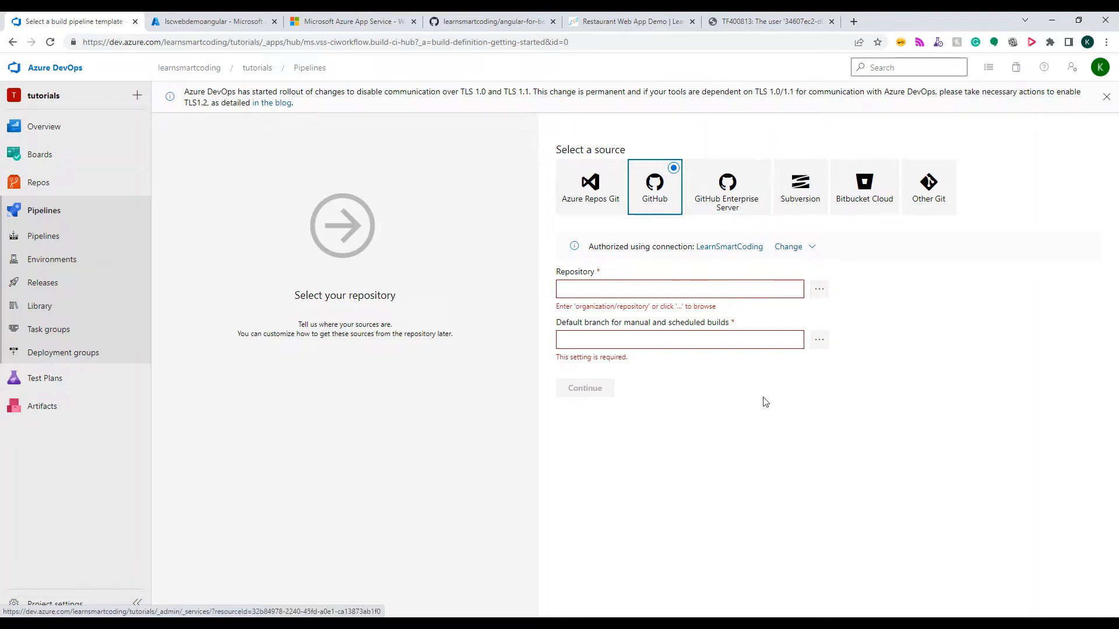
pyautogui.click(704, 247)
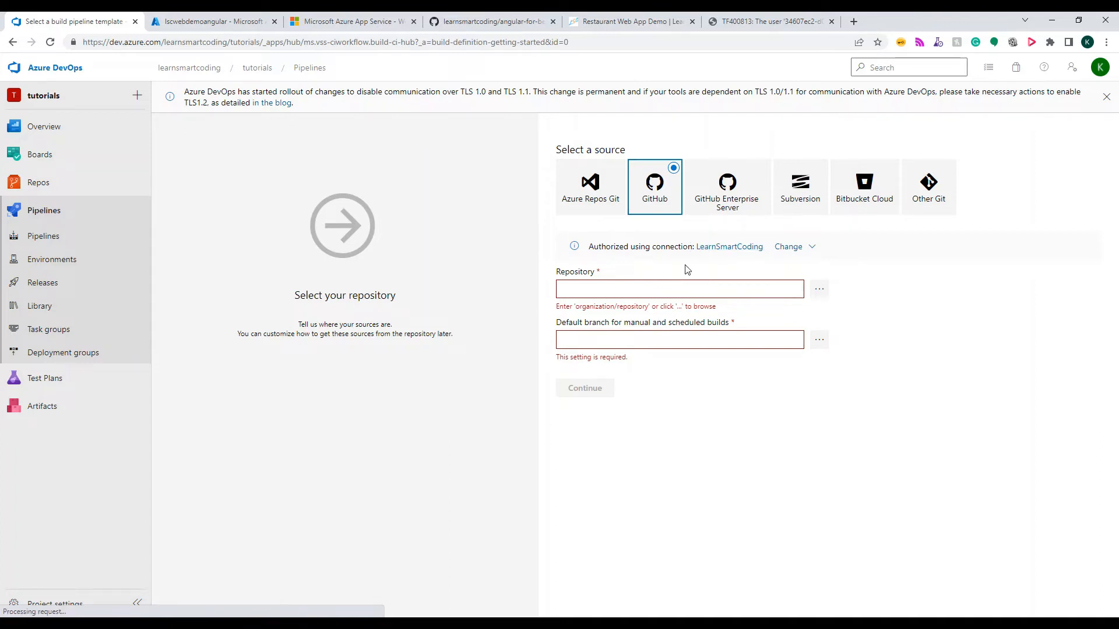
pyautogui.click(475, 22)
pyautogui.click(91, 114)
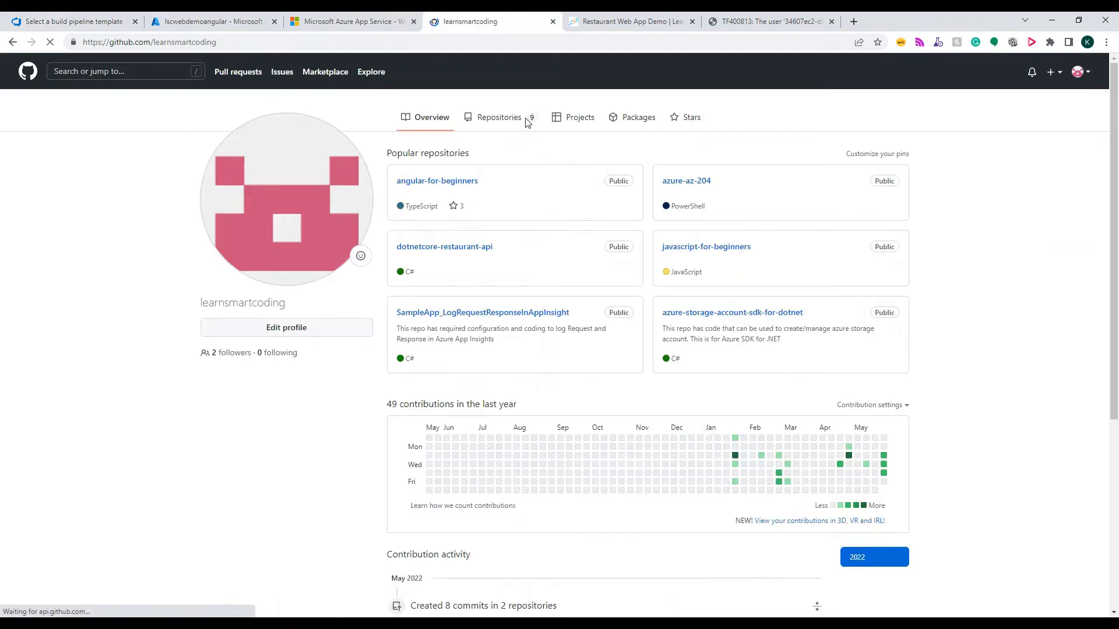
pyautogui.click(109, 24)
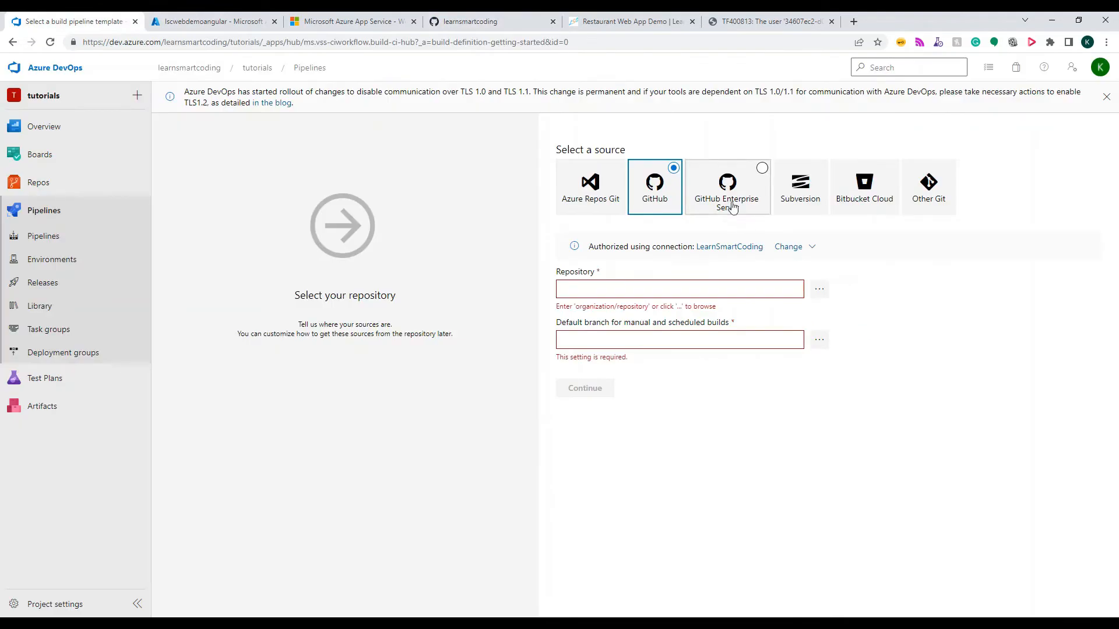
# Set the source repository to learnsmartcoding/angular-for-beginners with main as the default branch, and continue to template selection
pyautogui.click(818, 291)
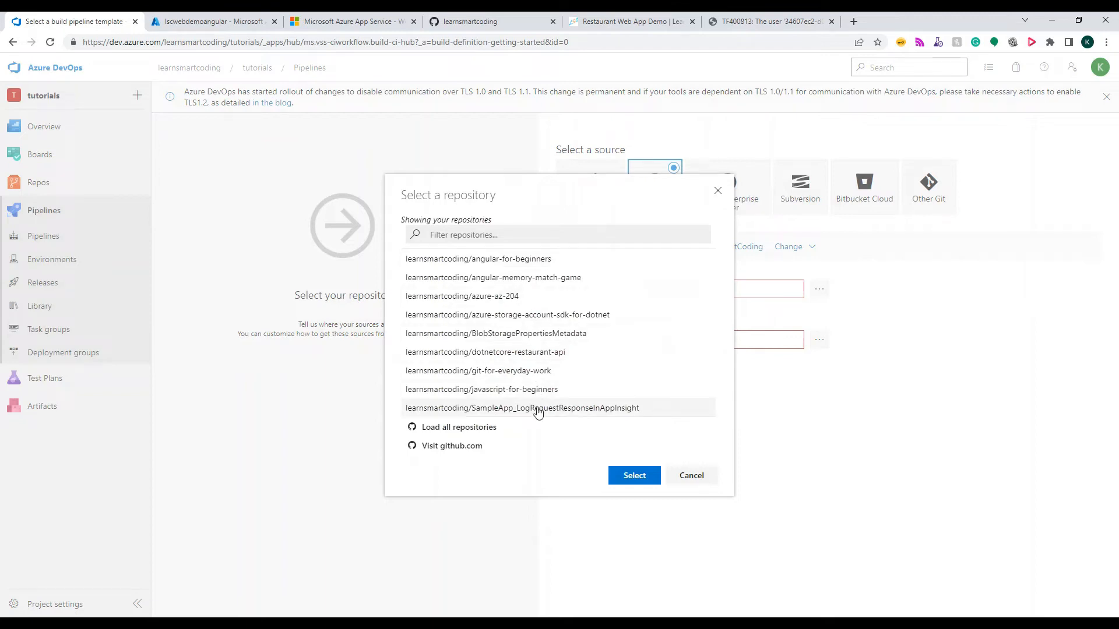
pyautogui.click(532, 260)
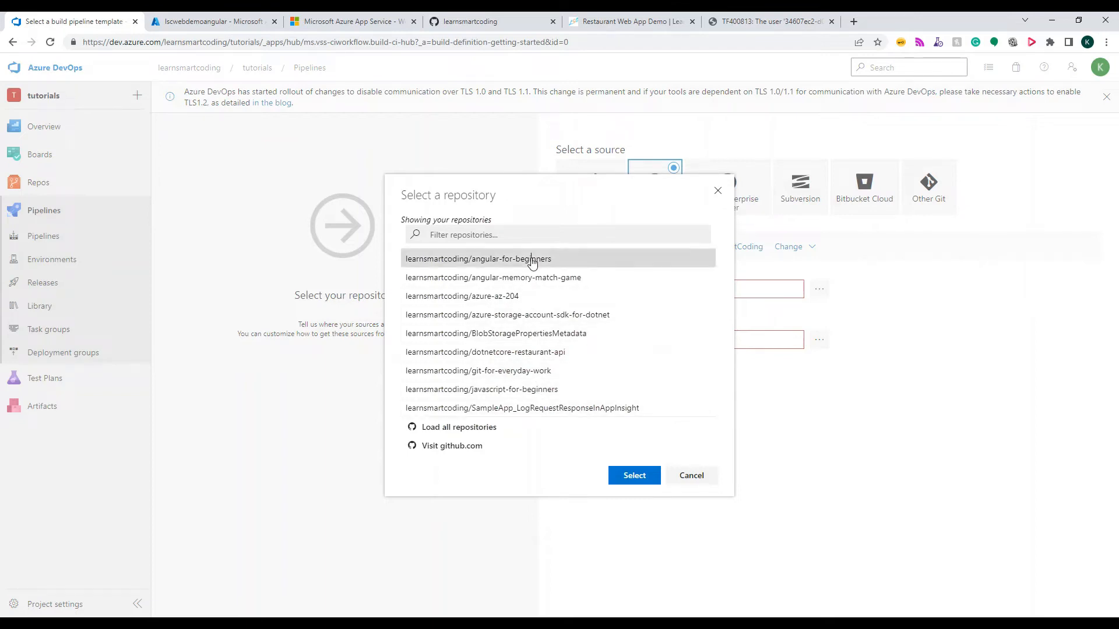
pyautogui.click(635, 475)
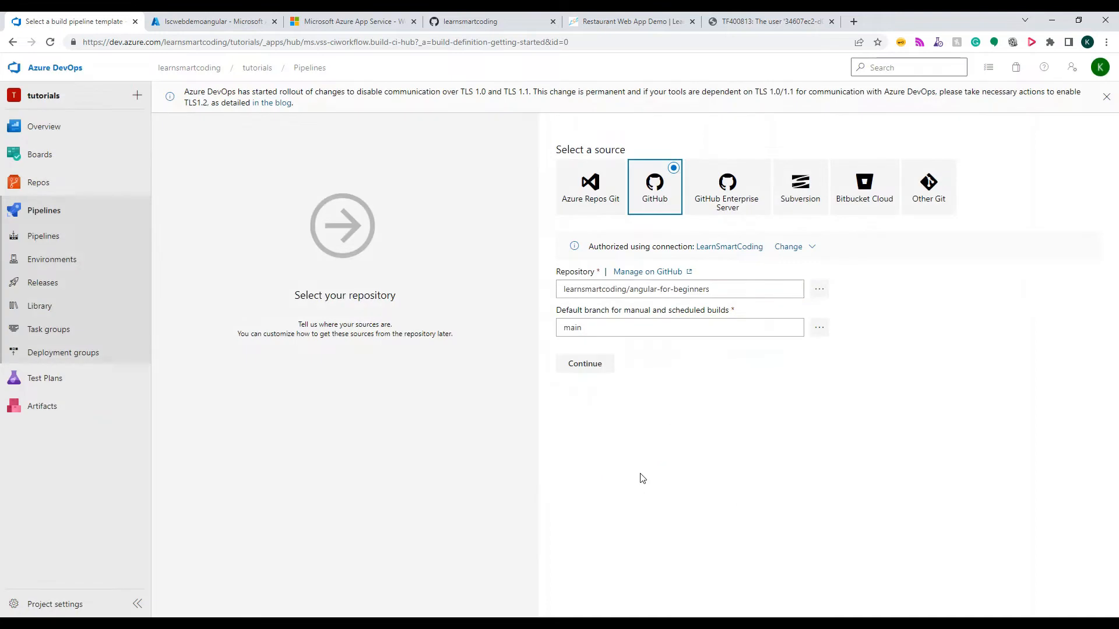
pyautogui.click(818, 336)
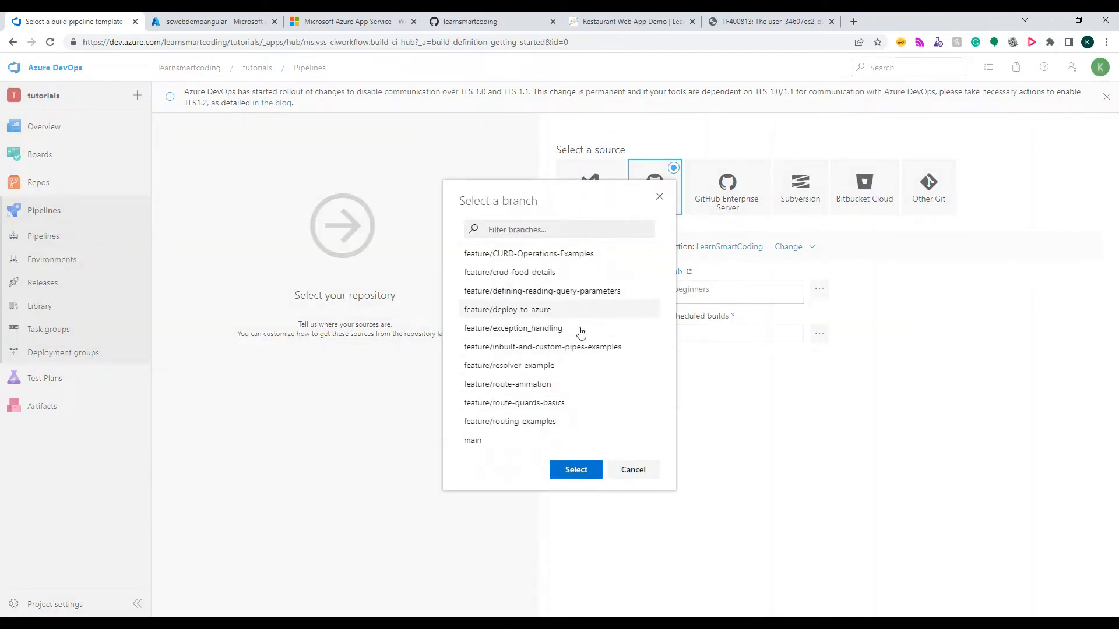
pyautogui.click(490, 441)
pyautogui.click(576, 470)
pyautogui.click(584, 369)
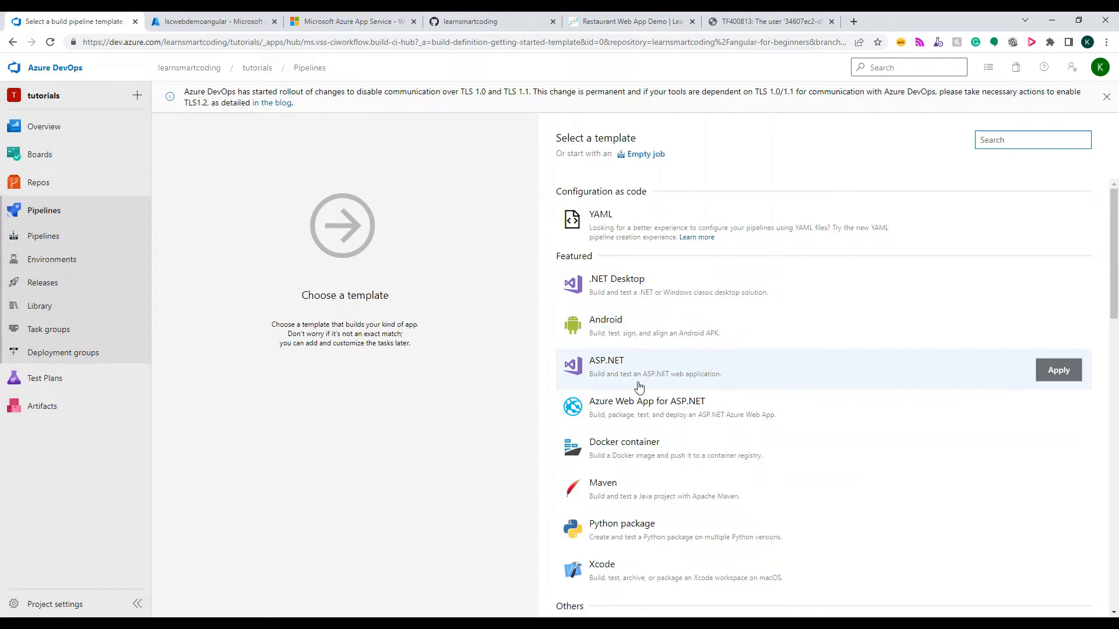
# Look through the available build pipeline templates and start the pipeline from an empty job
pyautogui.scroll(-2, 638, 385)
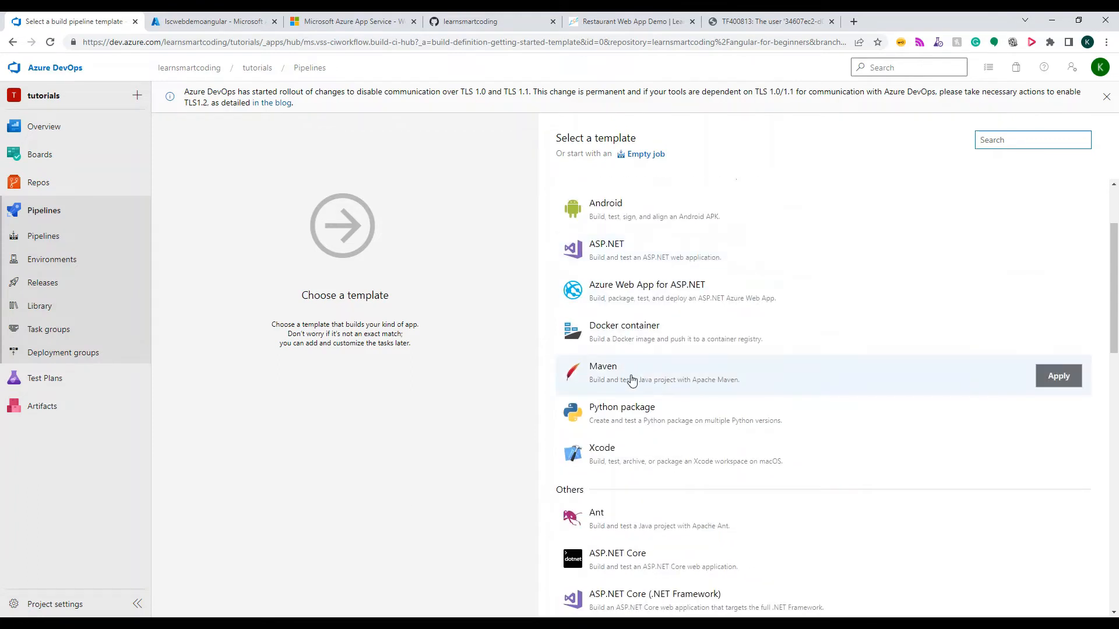
pyautogui.scroll(-4, 661, 414)
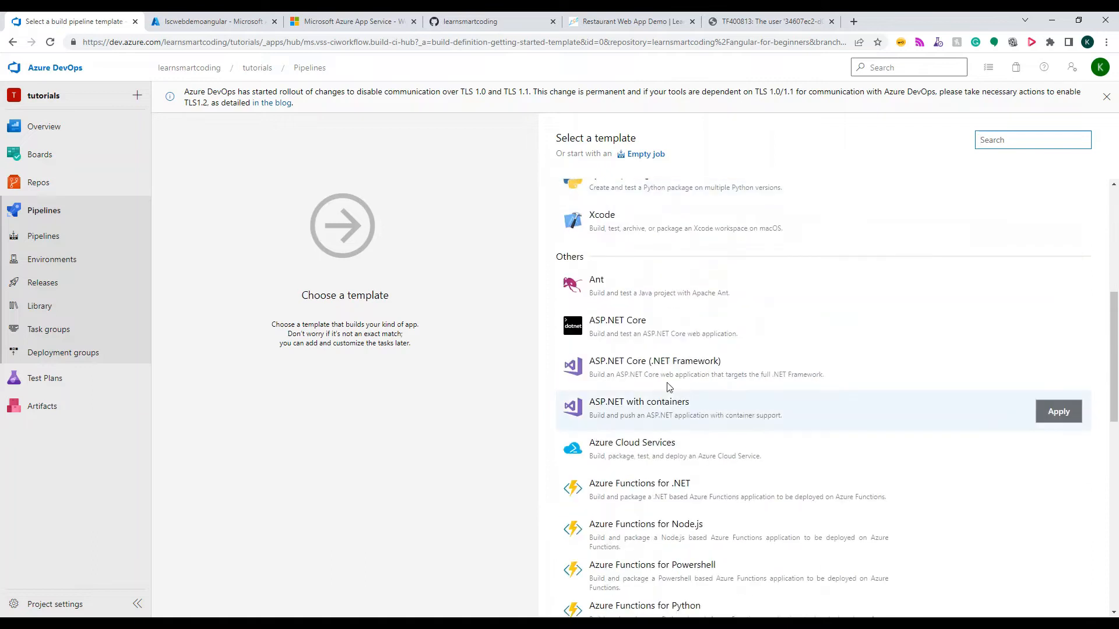
pyautogui.scroll(-10, 668, 388)
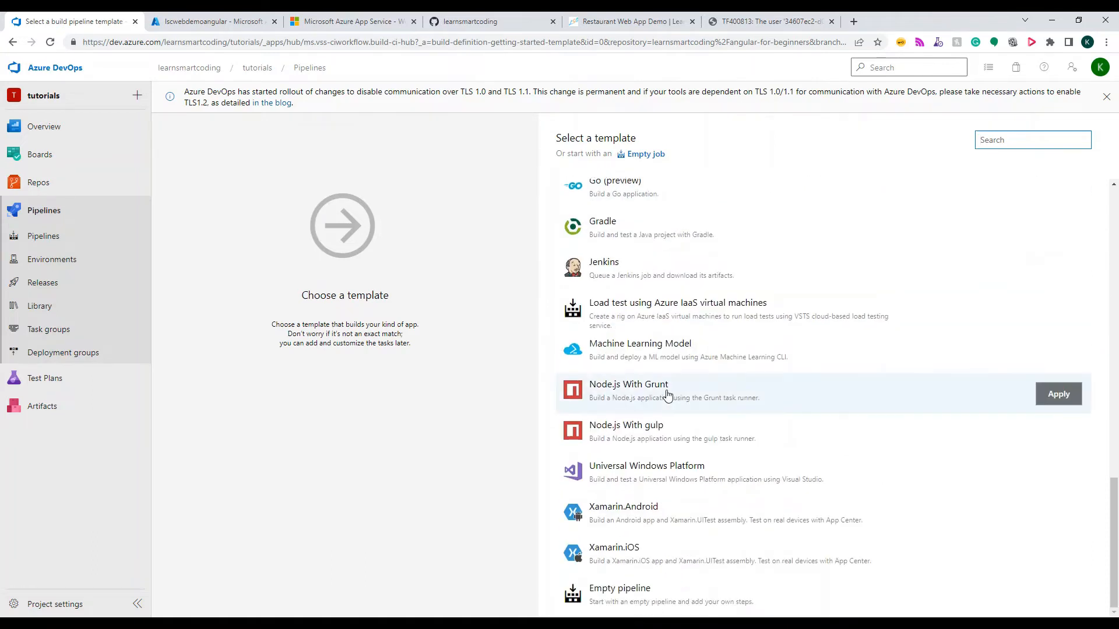
pyautogui.scroll(15, 668, 397)
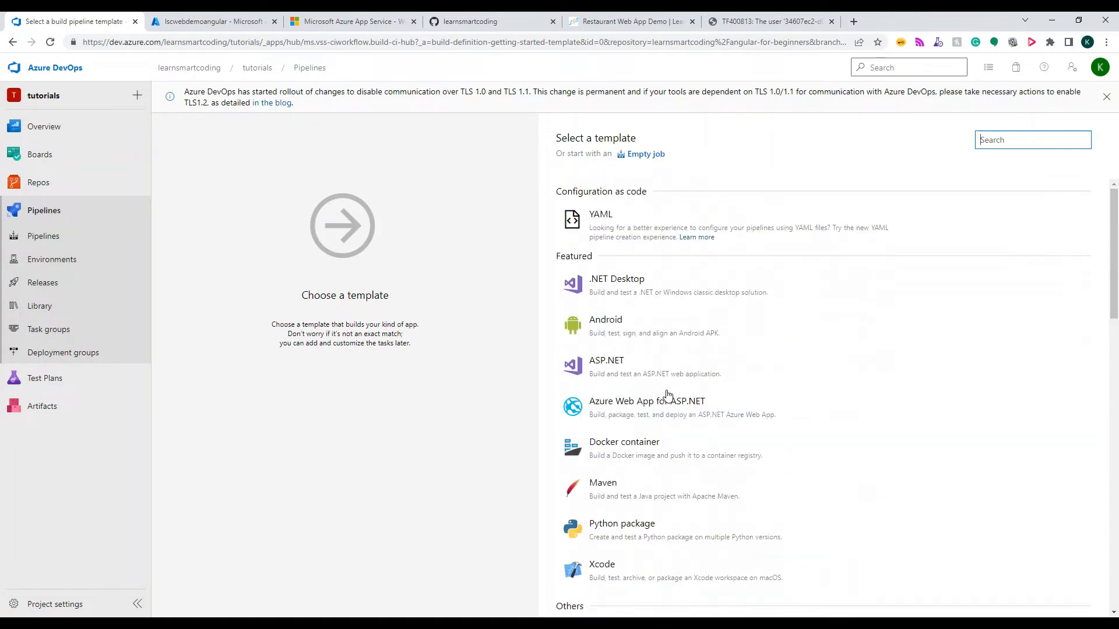
pyautogui.click(655, 161)
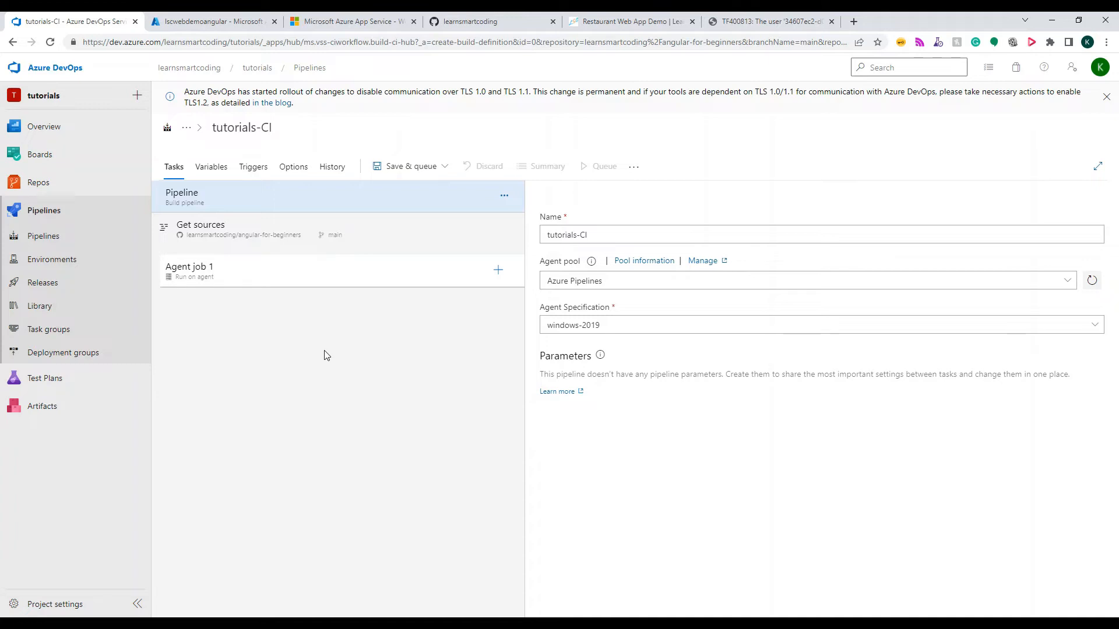
# Rename the build pipeline as AngularGettingStartedDemo-CI
pyautogui.click(619, 234)
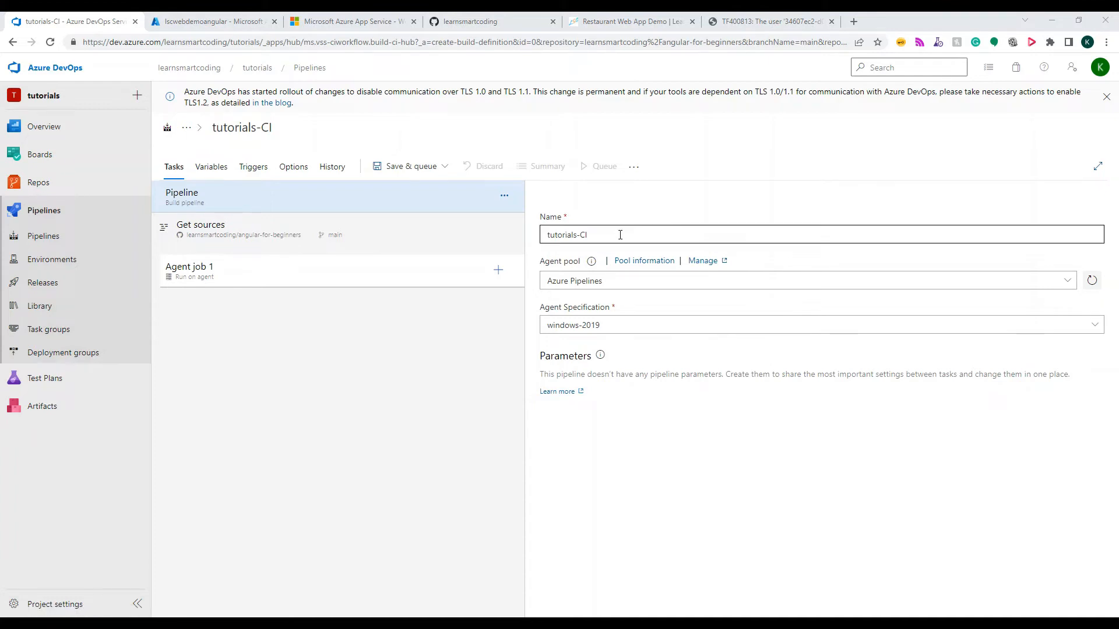
pyautogui.hotkey('ctrl', 'a')
pyautogui.write('AngularGettingStarted-CI')
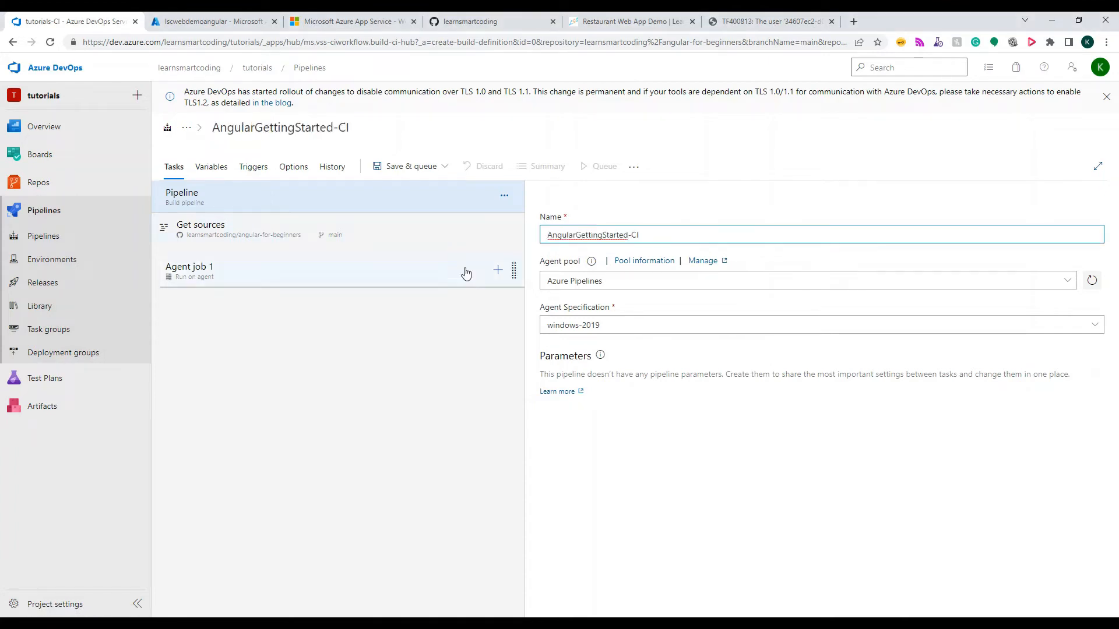
pyautogui.click(630, 236)
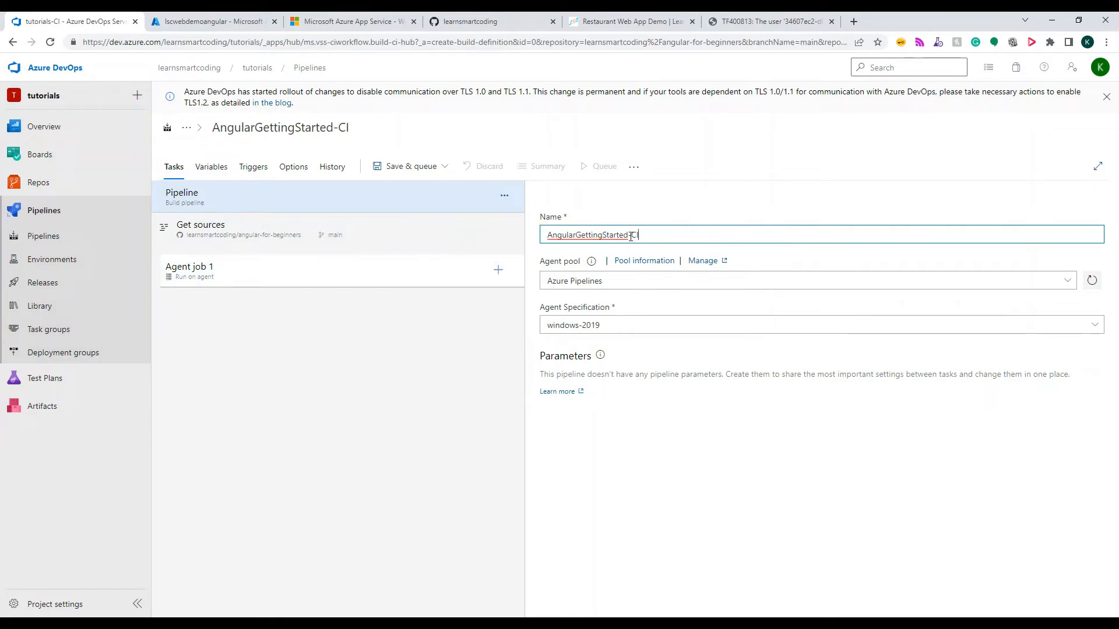
pyautogui.write('Demo')
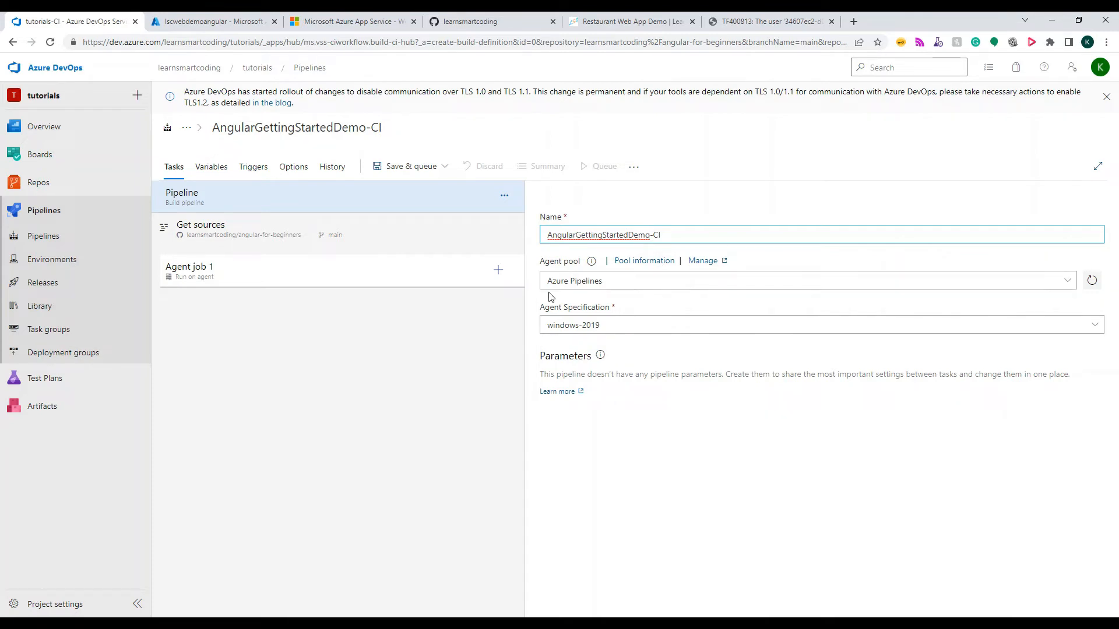
# Review the pipeline's agent specification choices and select the hosted Azure Pipelines agent pool
pyautogui.click(615, 328)
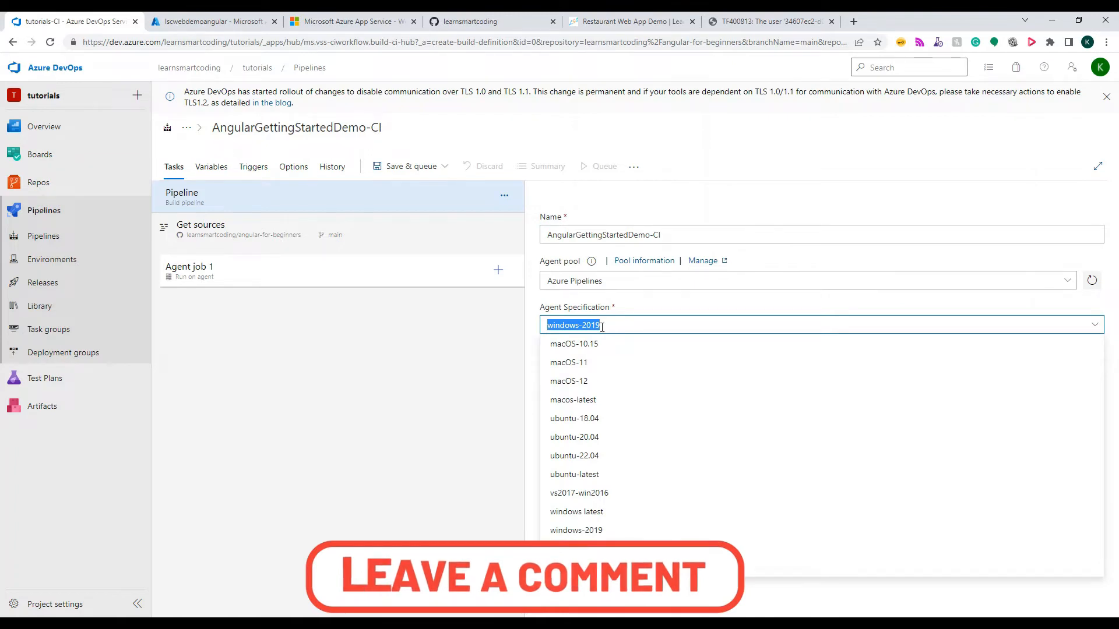
pyautogui.click(635, 307)
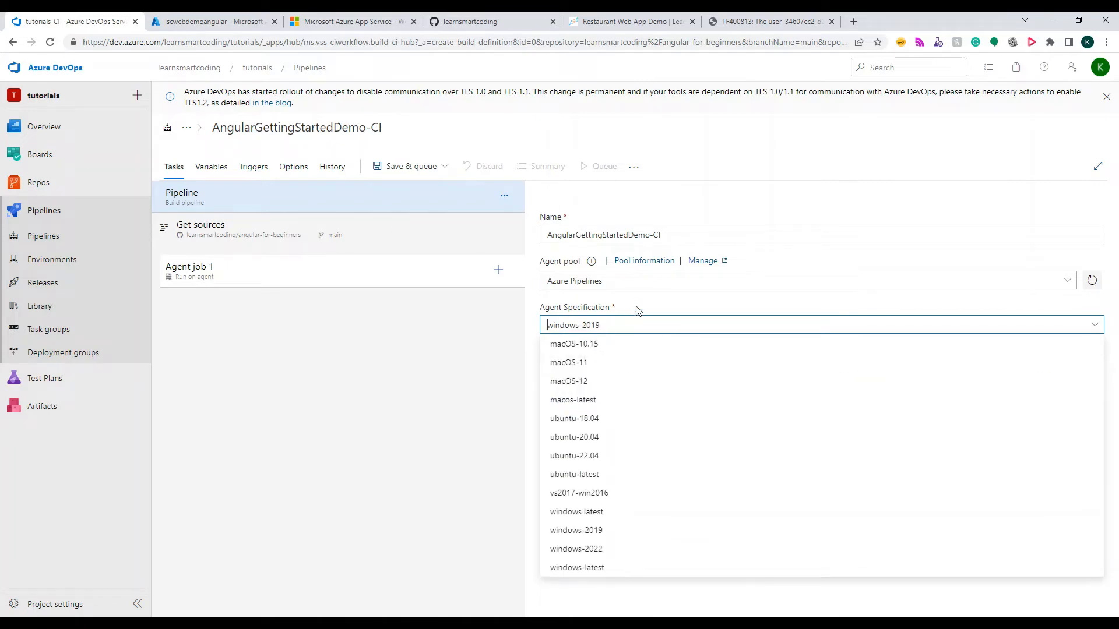
pyautogui.click(676, 282)
pyautogui.click(1069, 282)
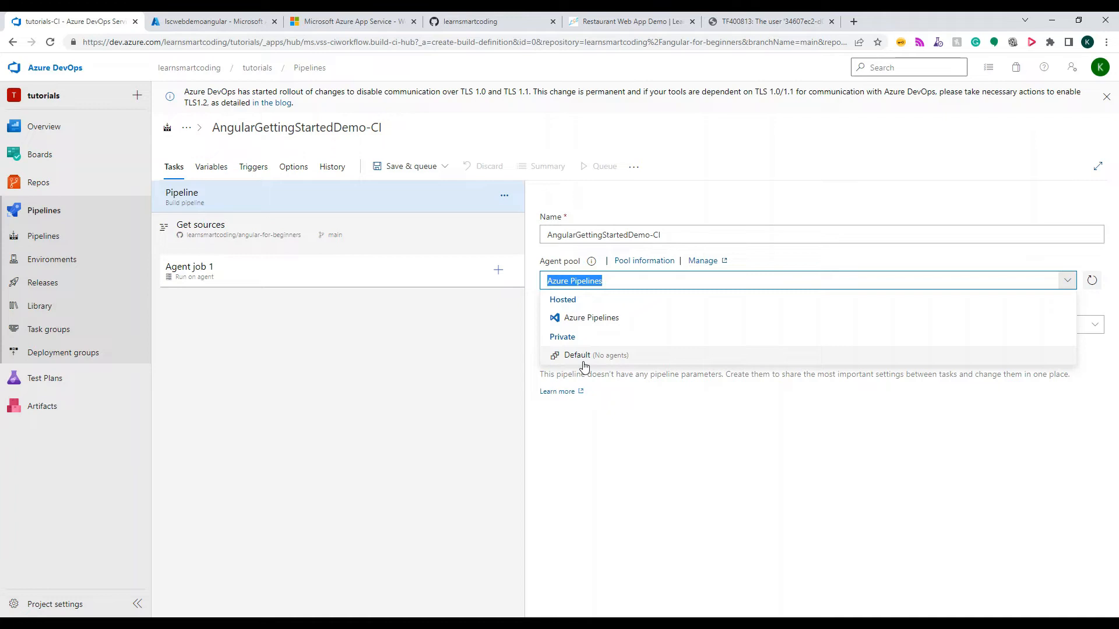
pyautogui.click(604, 319)
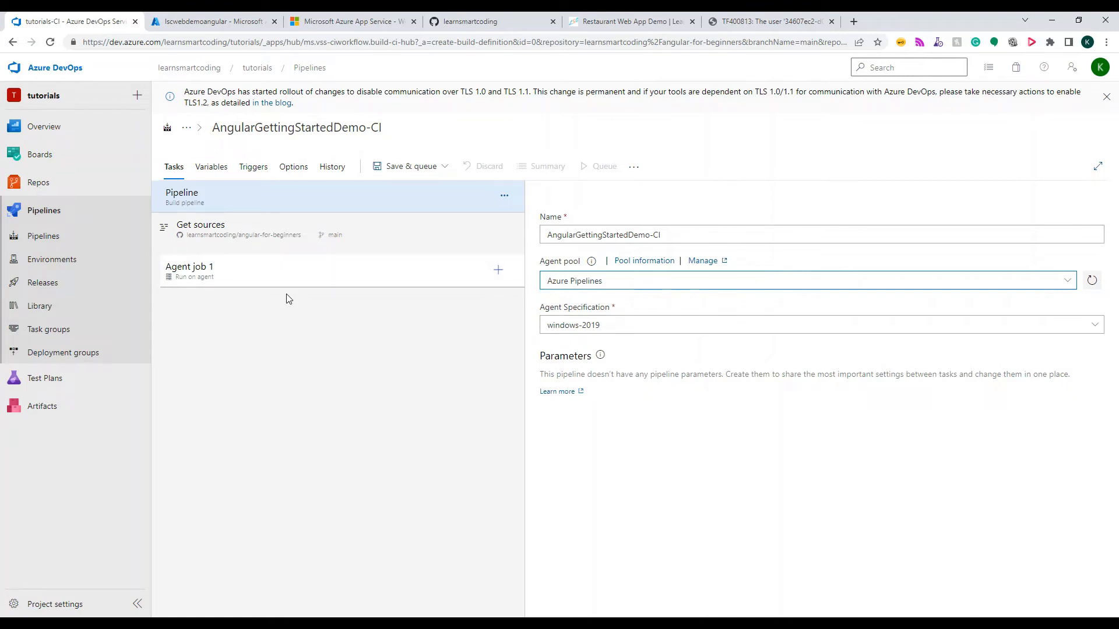
# Set the agent job's display name to "RestaurantWebApp - Agent" and review its remaining settings
pyautogui.click(295, 274)
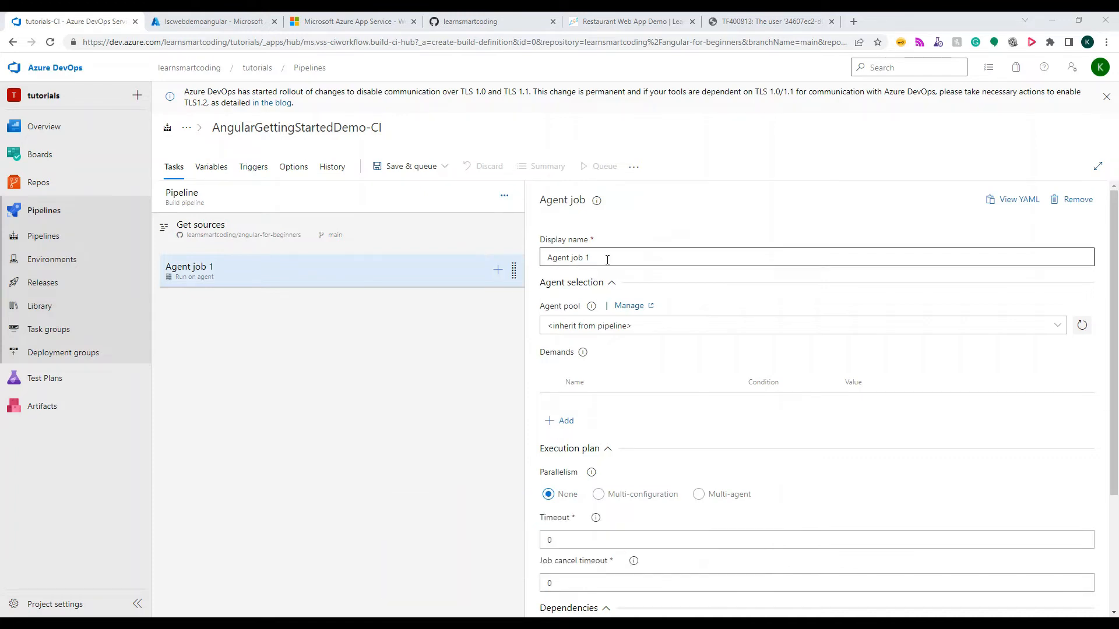
pyautogui.moveTo(606, 257); pyautogui.dragTo(457, 272)
pyautogui.write('RestaurantWebApp - Agent')
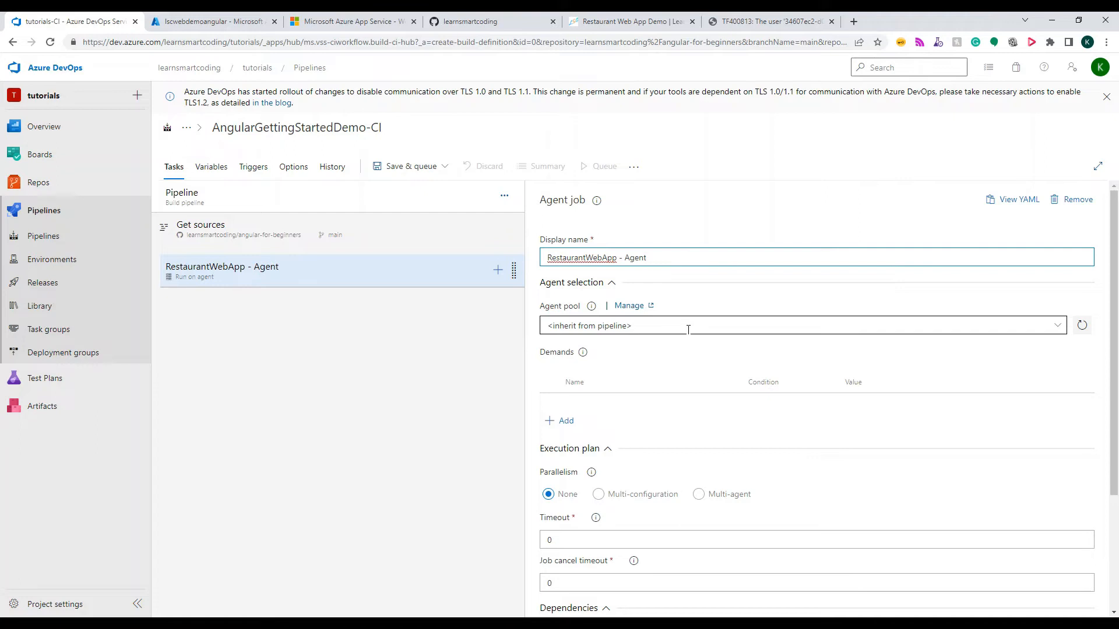
pyautogui.scroll(-3, 689, 331)
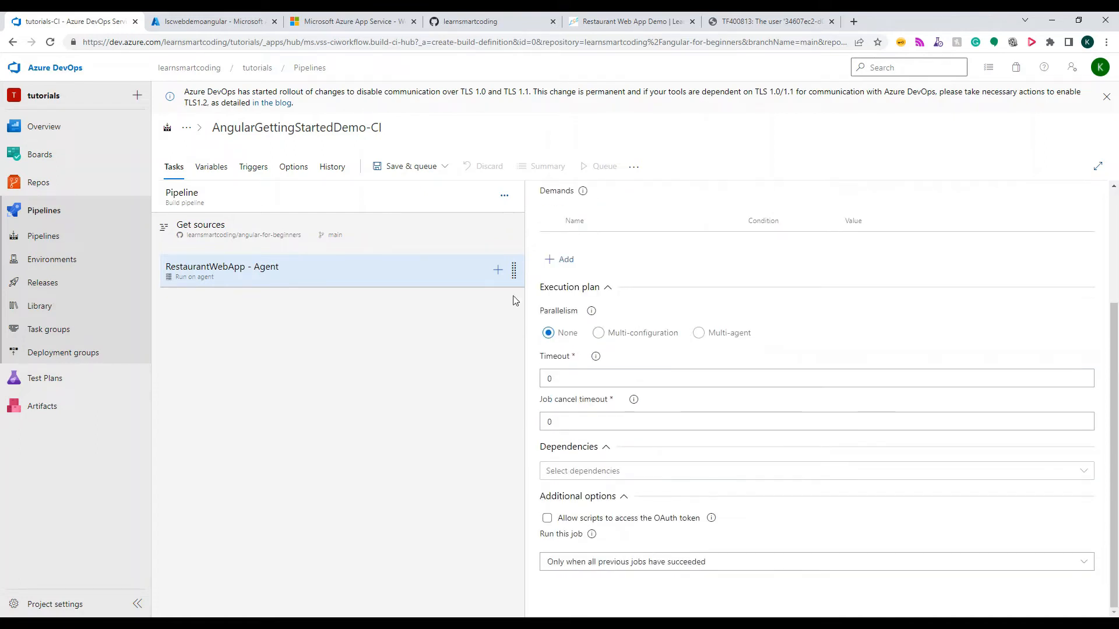
# Add an npm task to the RestaurantWebApp - Agent job and open its settings
pyautogui.click(499, 271)
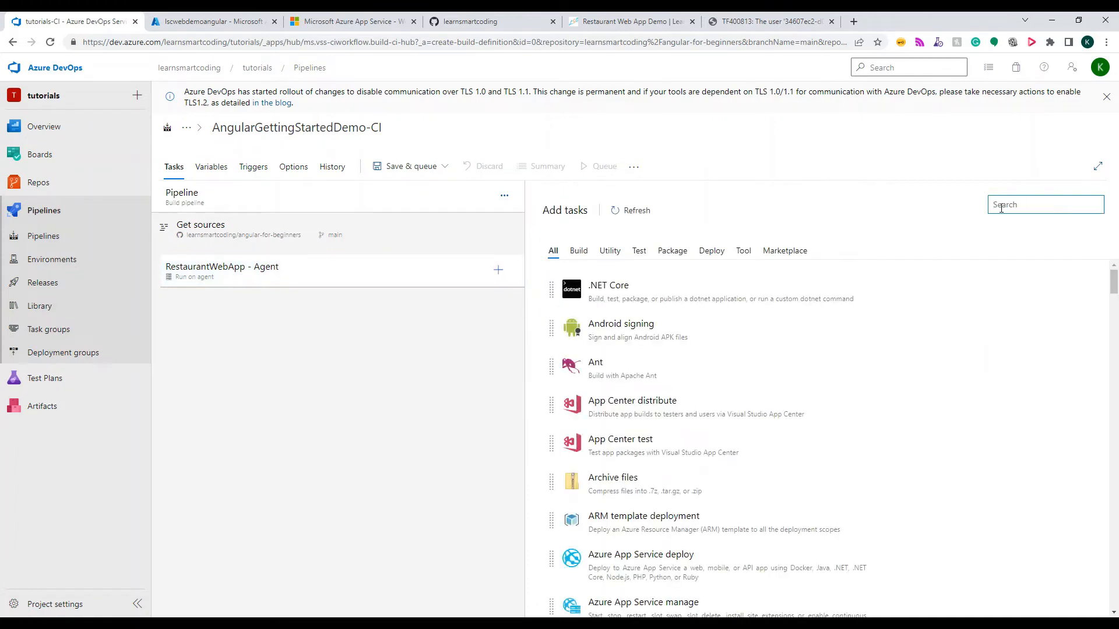
pyautogui.write('npm')
pyautogui.click(665, 282)
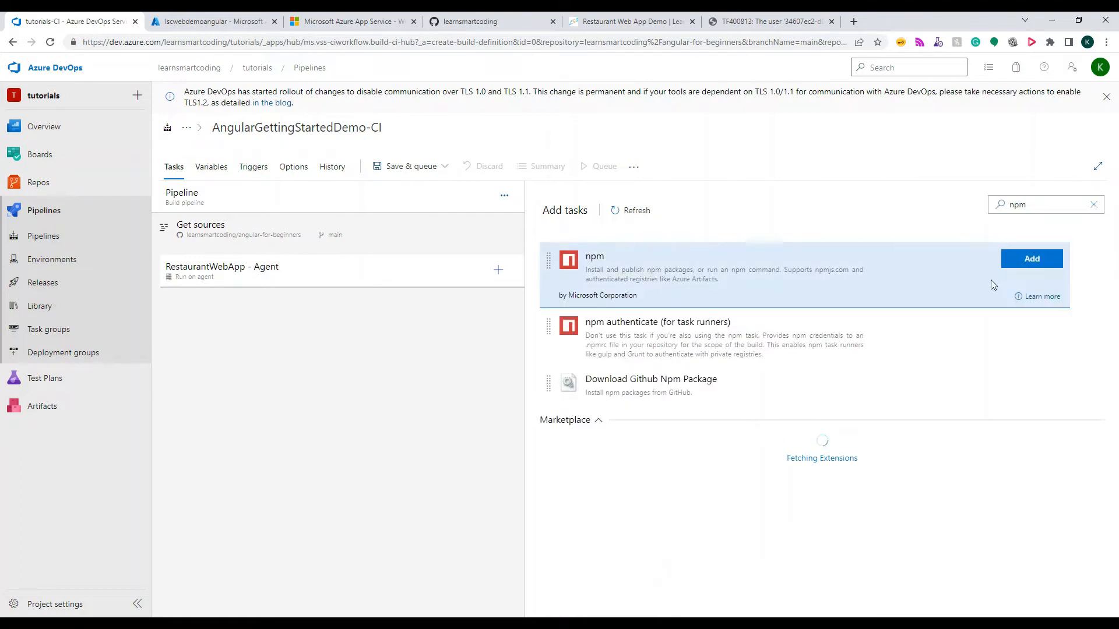
pyautogui.click(1030, 259)
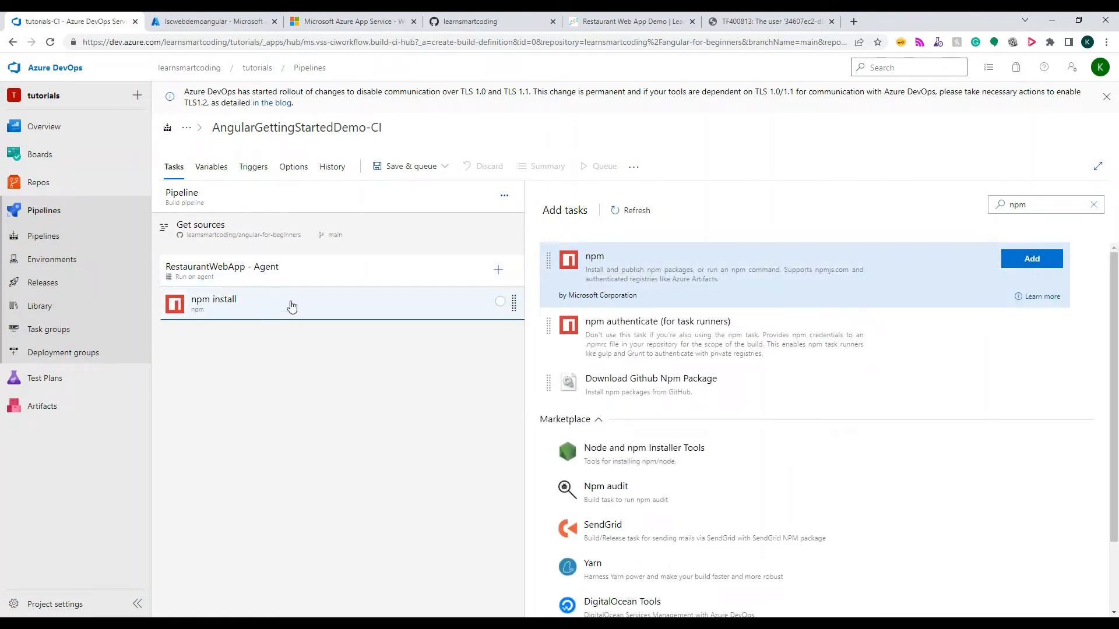
pyautogui.click(291, 306)
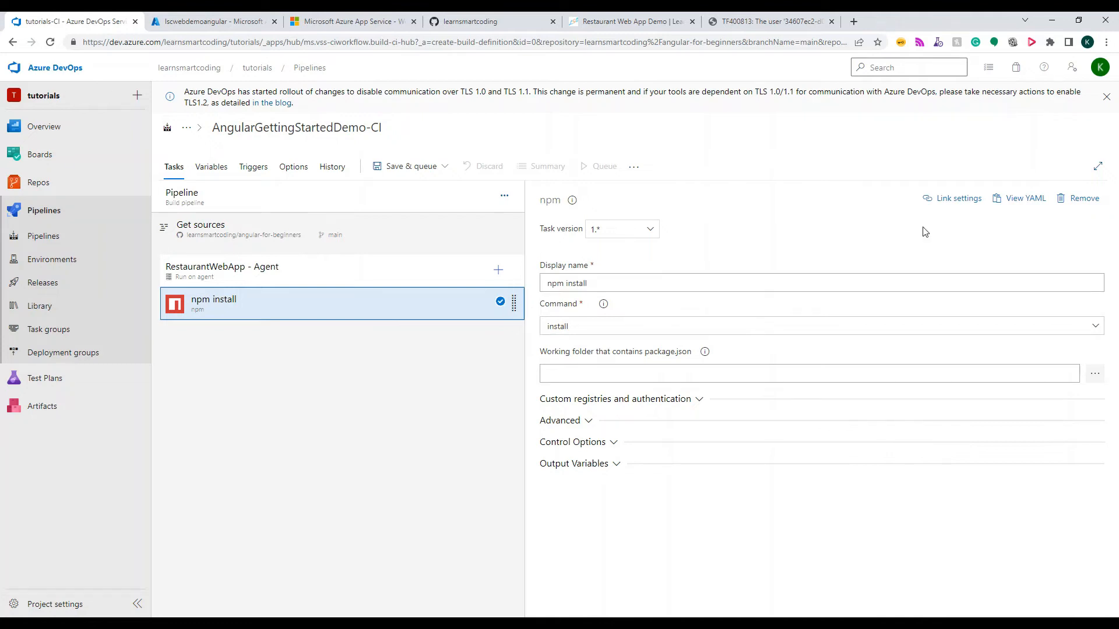
# Add a second npm task to the RestaurantWebApp - Agent job, below the npm install task
pyautogui.click(499, 270)
pyautogui.click(1018, 204)
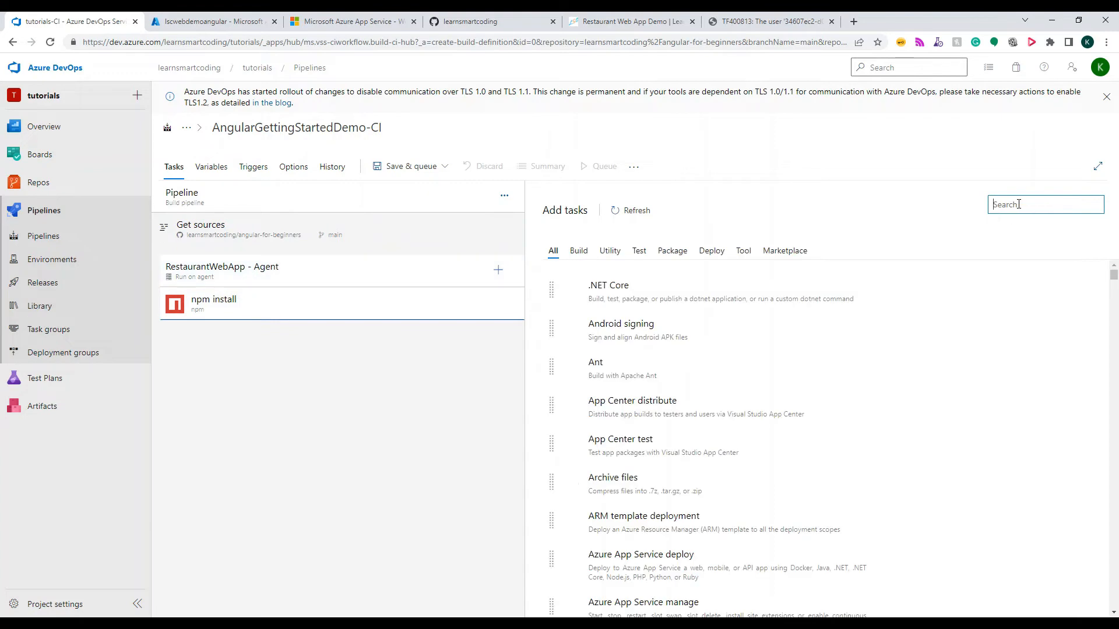
pyautogui.write('npm')
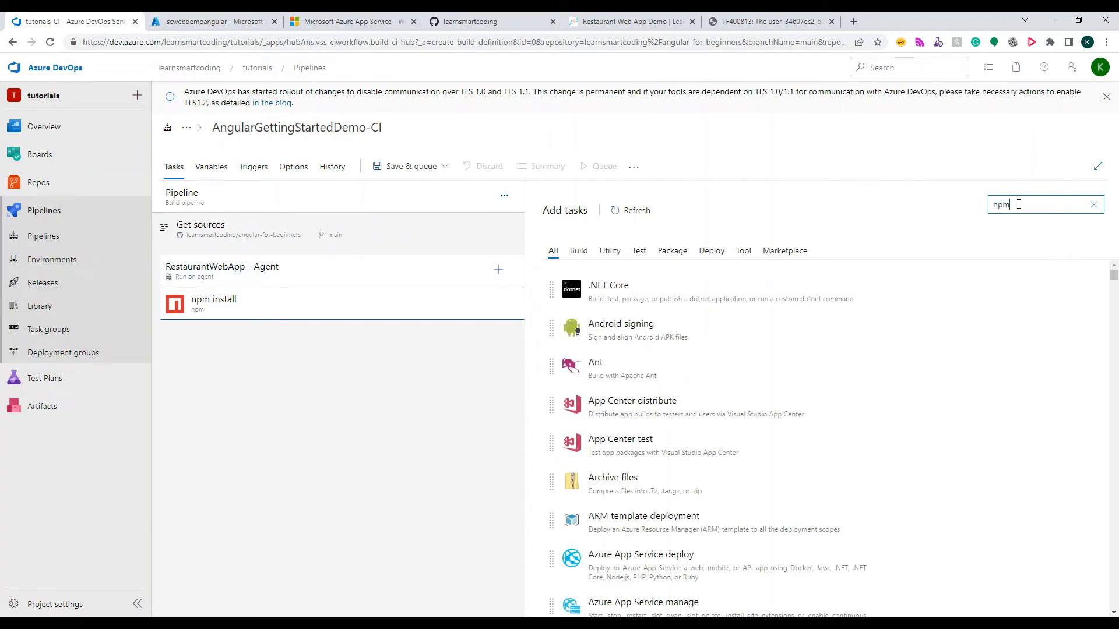
pyautogui.click(1032, 259)
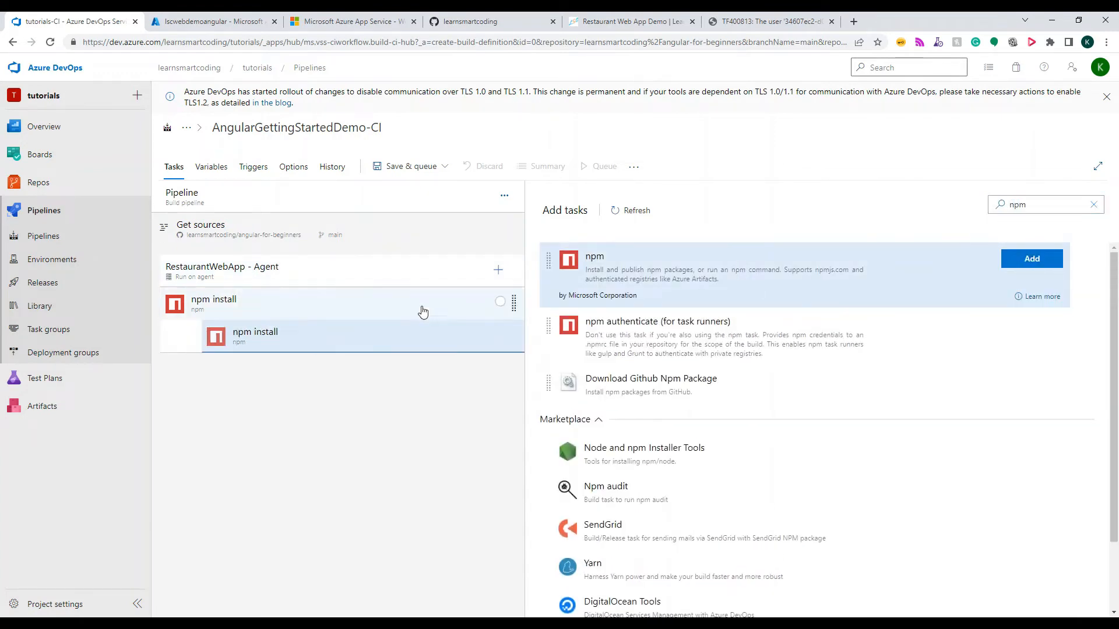
# Rename the second npm task as "npm build" and set its command to custom
pyautogui.click(289, 344)
pyautogui.doubleClick(577, 283)
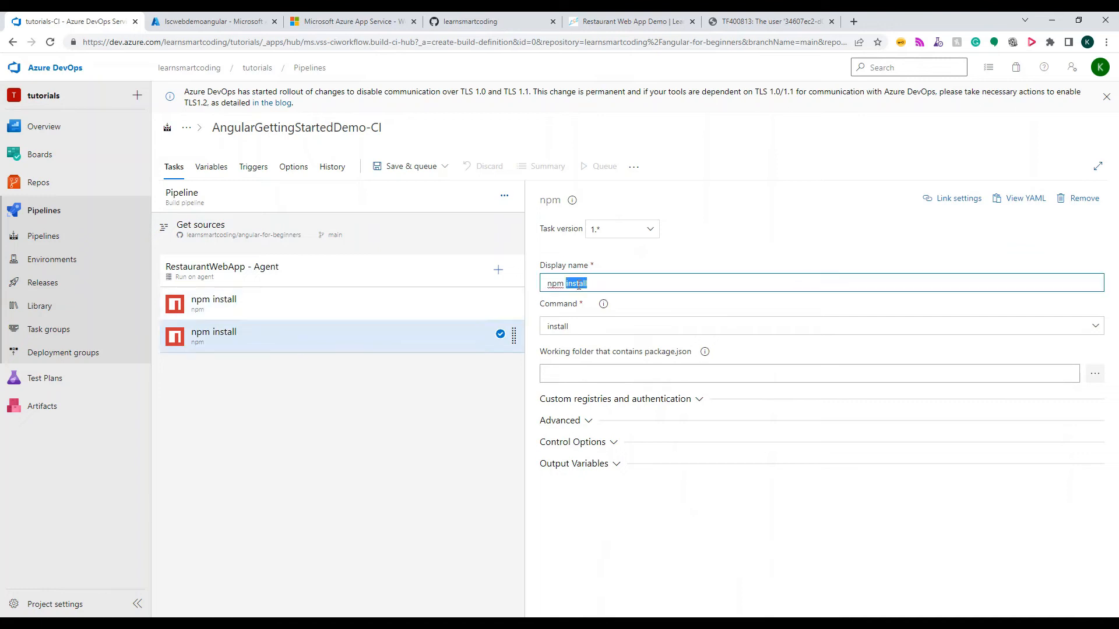
pyautogui.write('build')
pyautogui.click(559, 325)
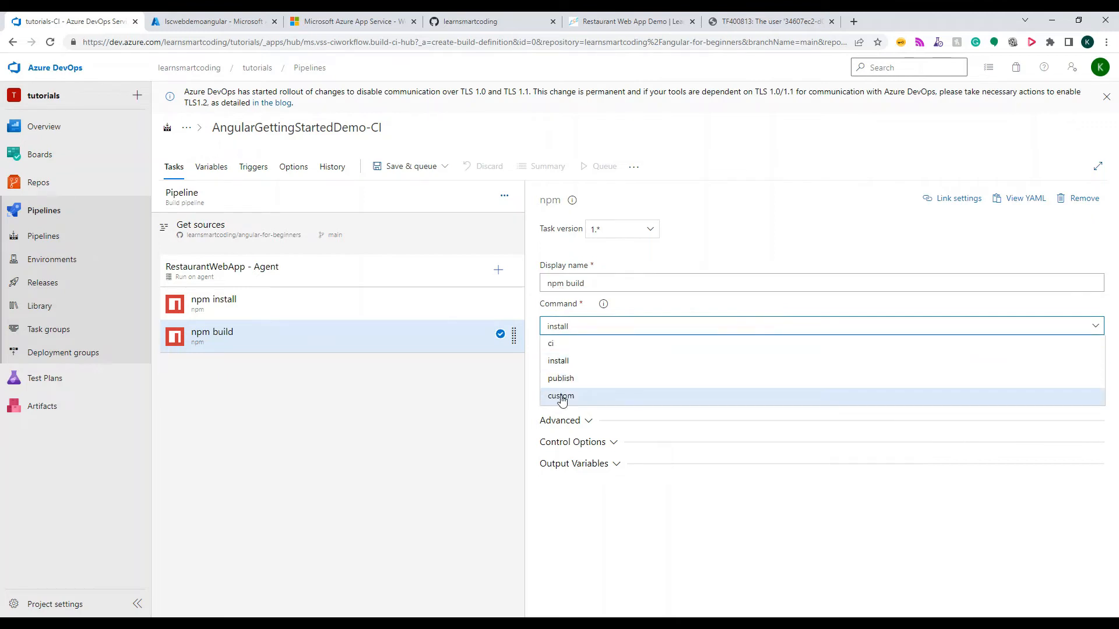
pyautogui.click(560, 395)
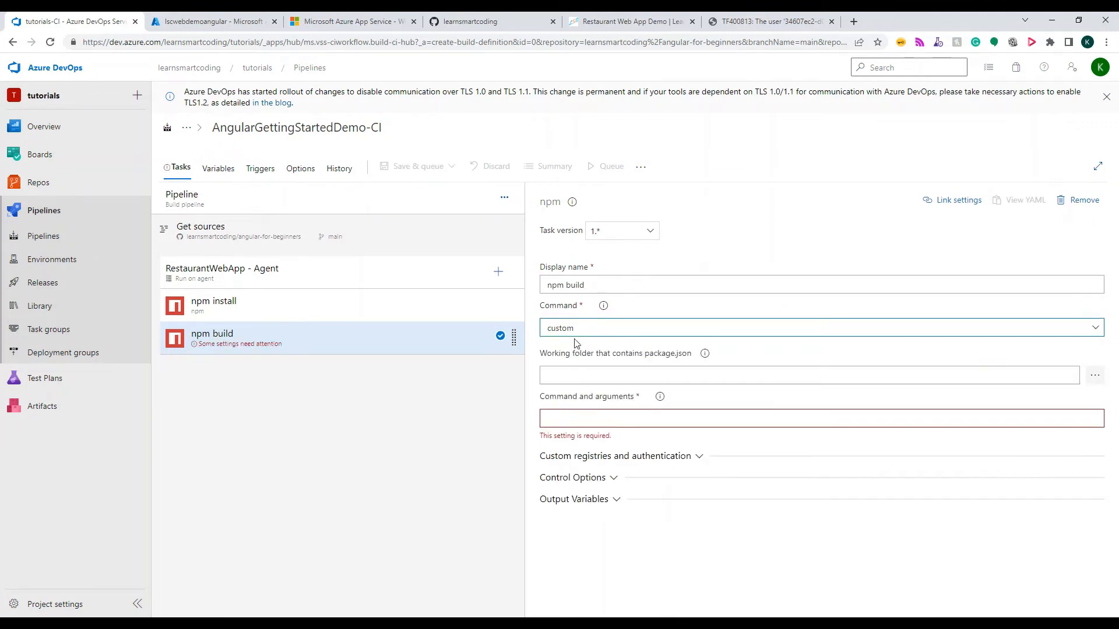
pyautogui.click(570, 420)
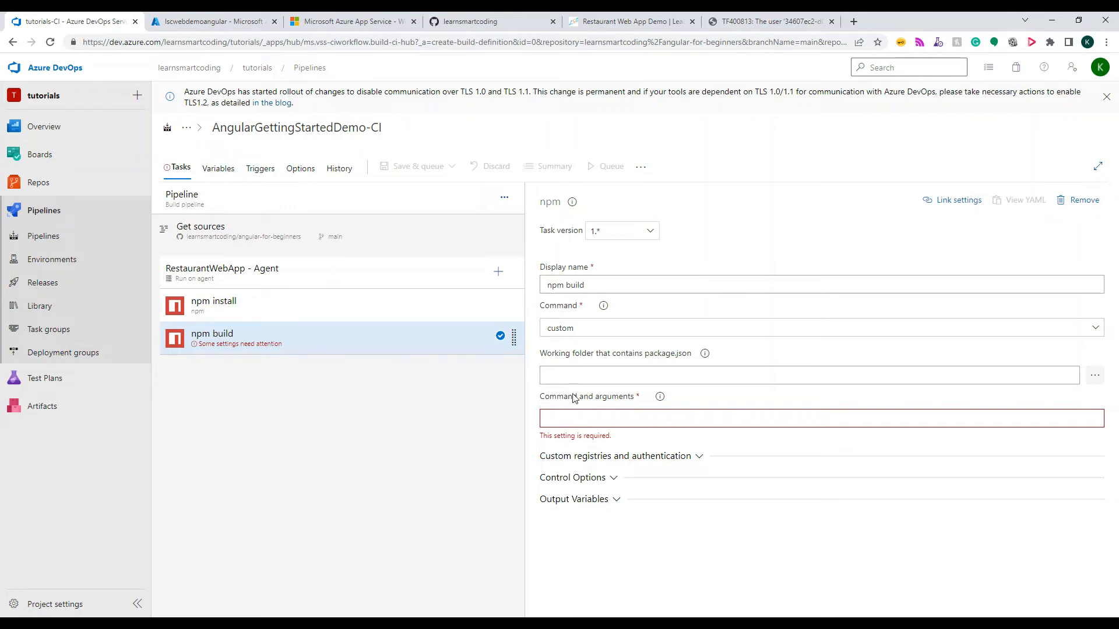
# Switch to GitHub, open the angular-for-beginners repository, view its feature/deploy-to-azure branch and return to main
pyautogui.click(499, 29)
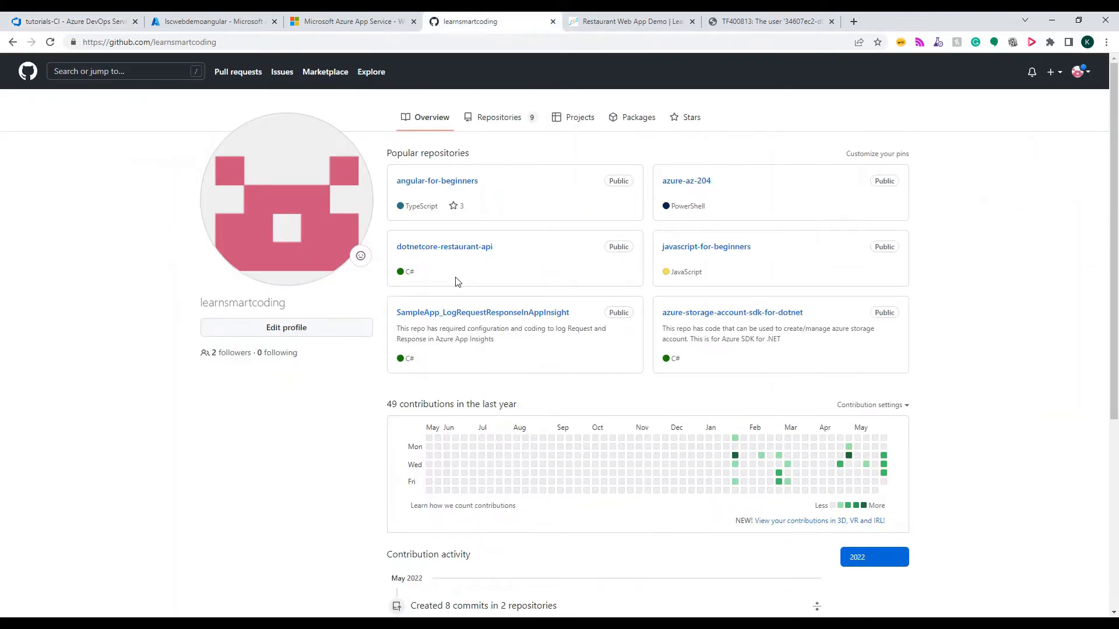
pyautogui.click(437, 180)
pyautogui.click(233, 177)
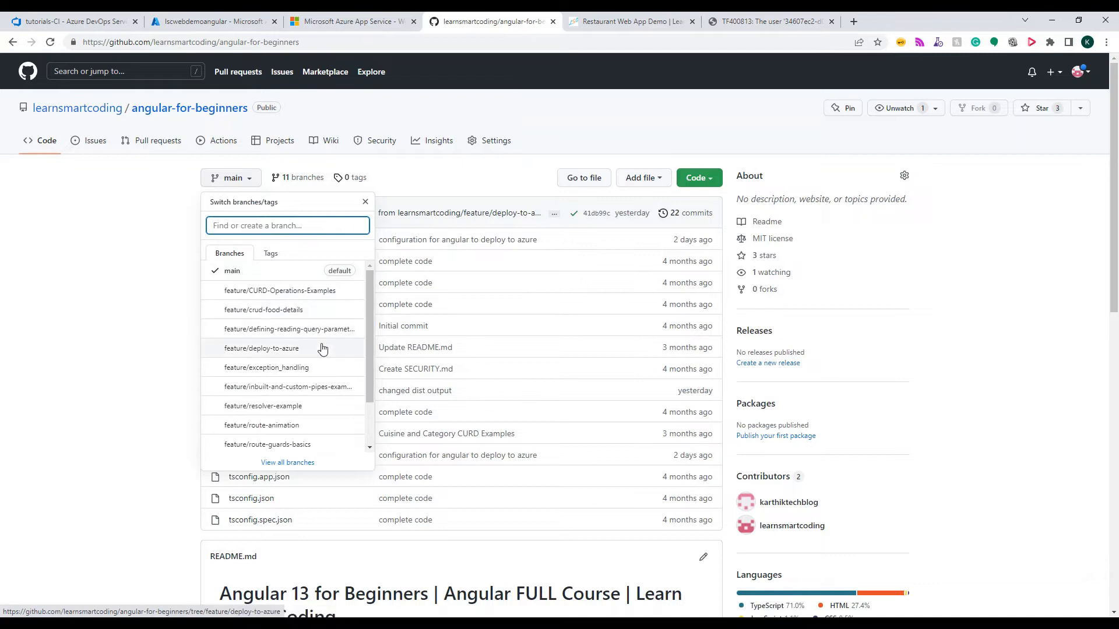
pyautogui.click(277, 353)
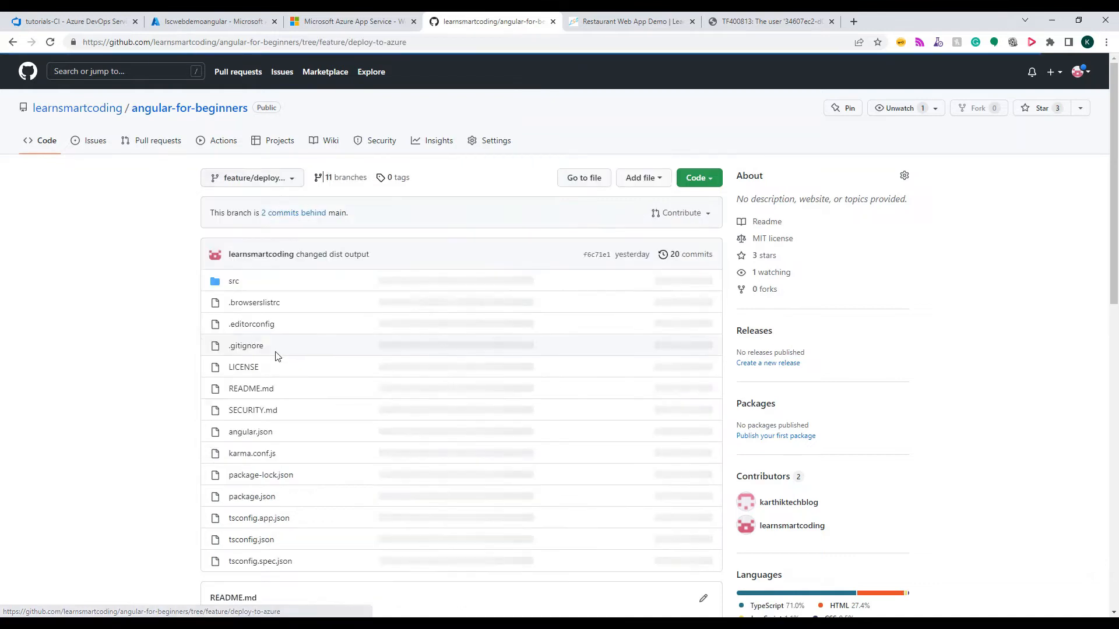
pyautogui.click(254, 181)
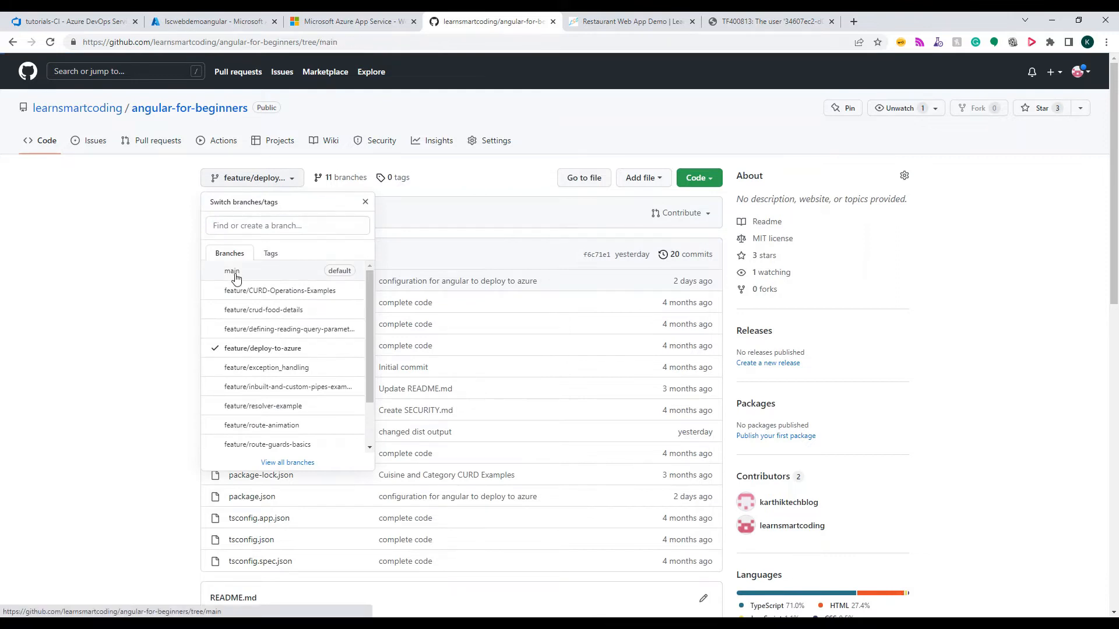
pyautogui.click(235, 271)
# Open package.json on the main branch and examine the build-prod script, highlighting its line
pyautogui.scroll(-1, 368, 276)
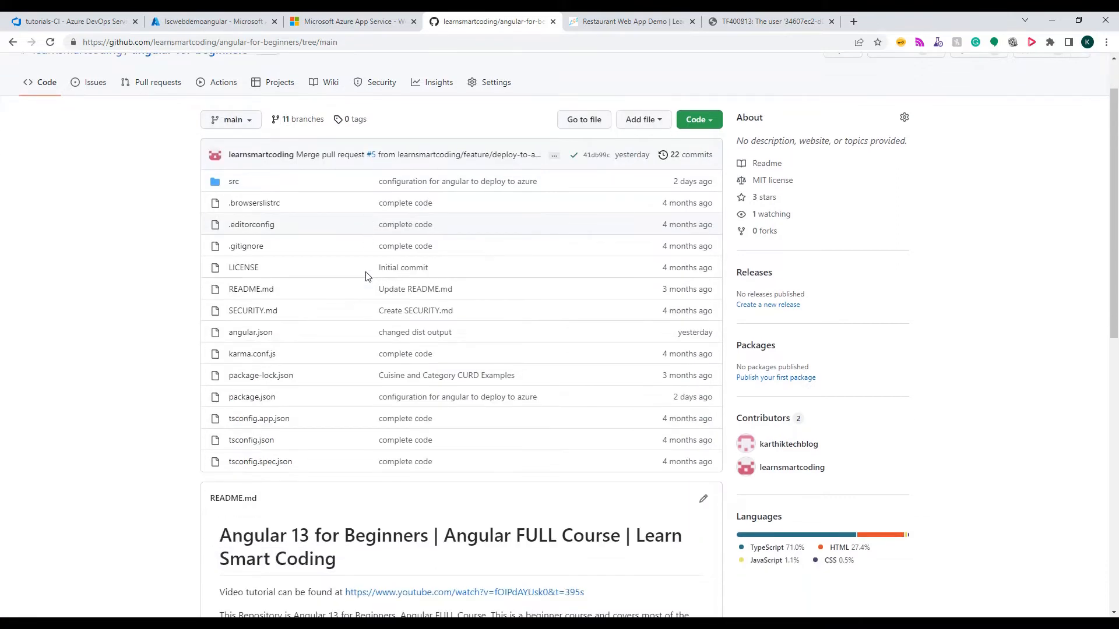
pyautogui.click(243, 399)
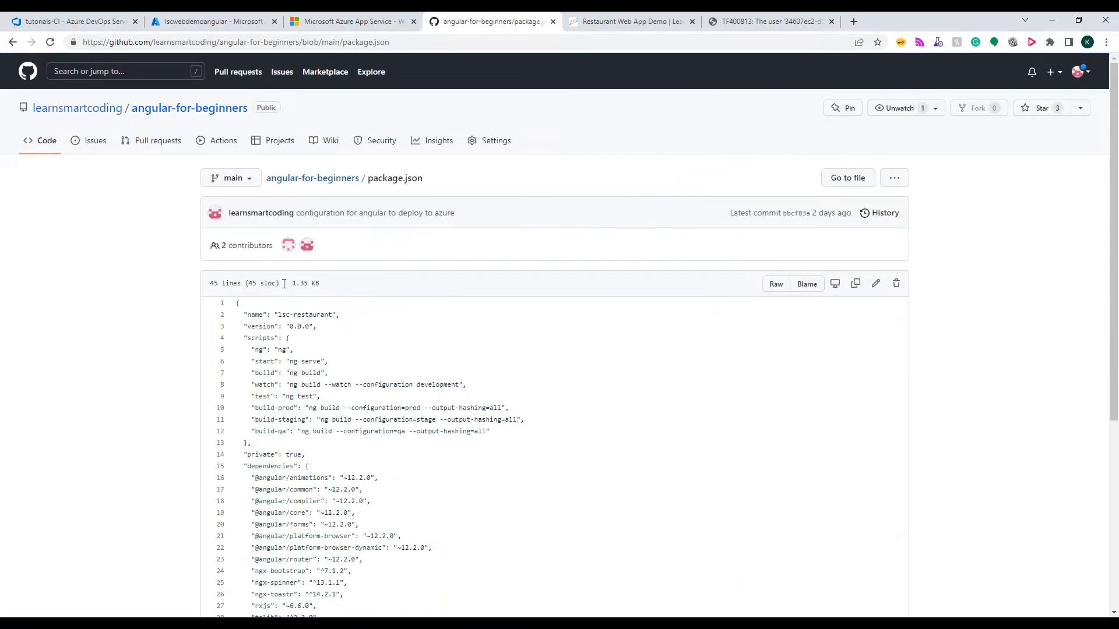
pyautogui.scroll(-2, 284, 284)
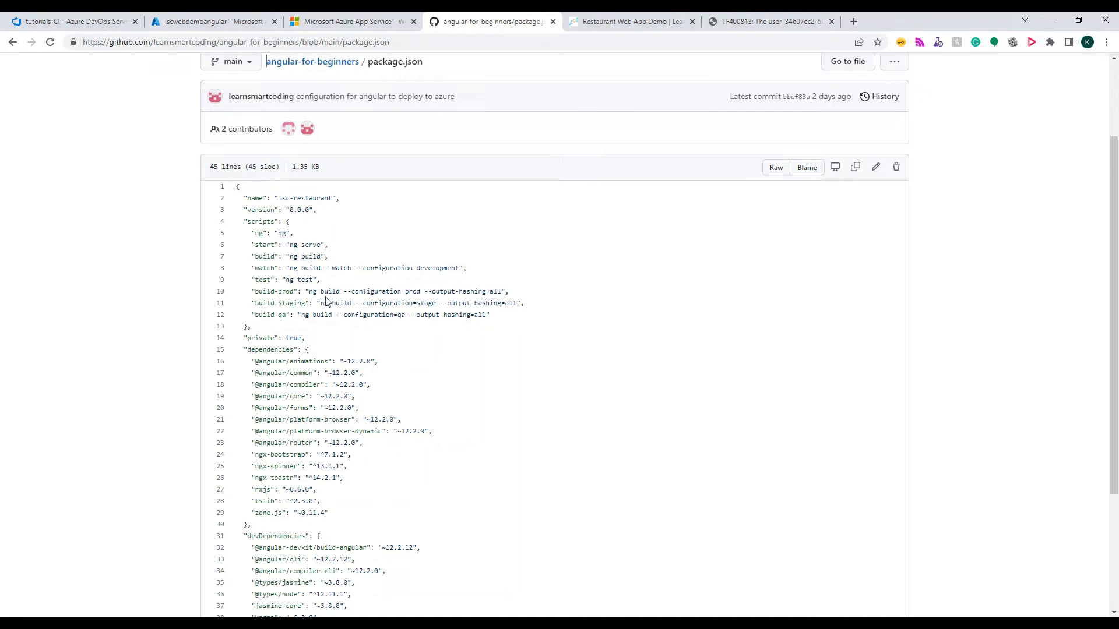
pyautogui.moveTo(252, 292); pyautogui.dragTo(512, 300)
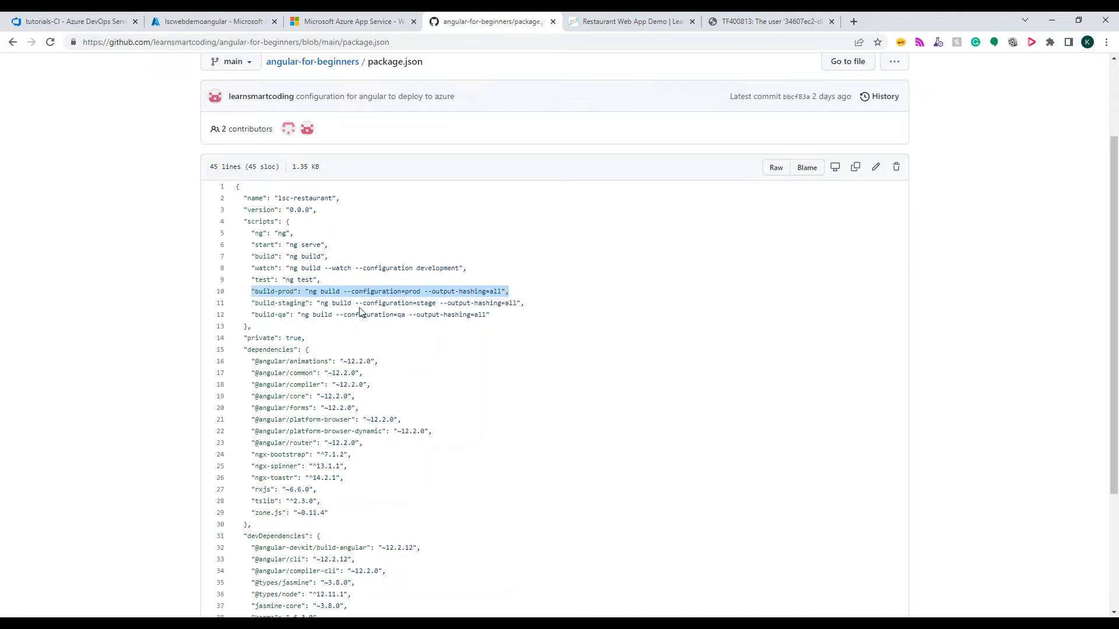
# Examine the build-staging and build-qa scripts in package.json, highlighting each line
pyautogui.moveTo(248, 303); pyautogui.dragTo(543, 305)
pyautogui.moveTo(249, 315); pyautogui.dragTo(499, 322)
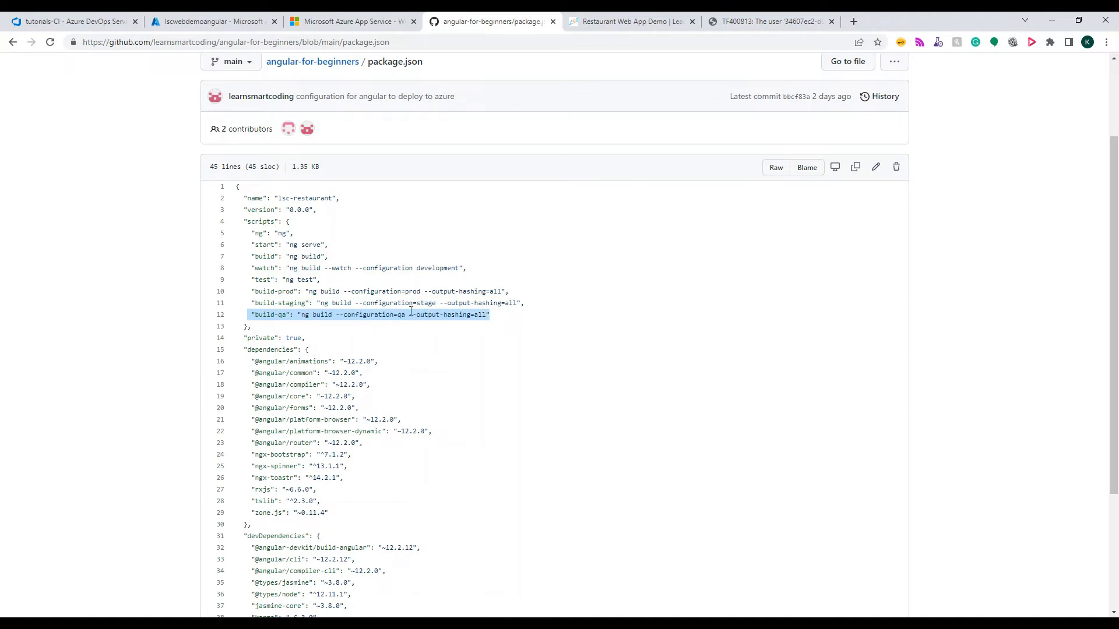
pyautogui.scroll(3, 407, 319)
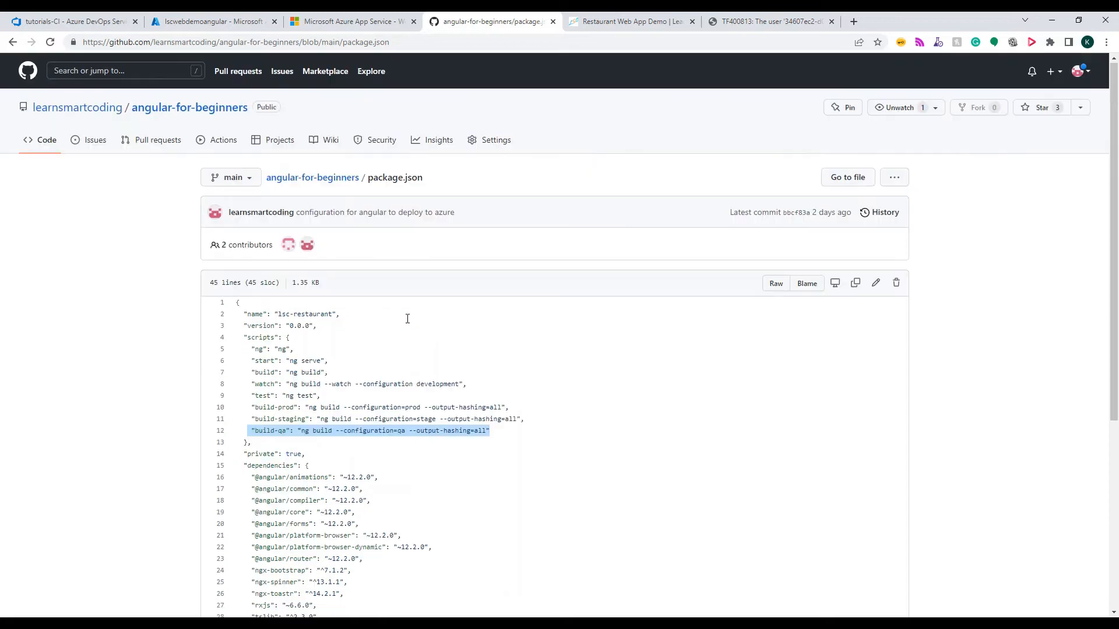
# Open environment.prod.ts in the repository's src/environments folder and examine its apiUrl, highlighting the host name
pyautogui.click(327, 182)
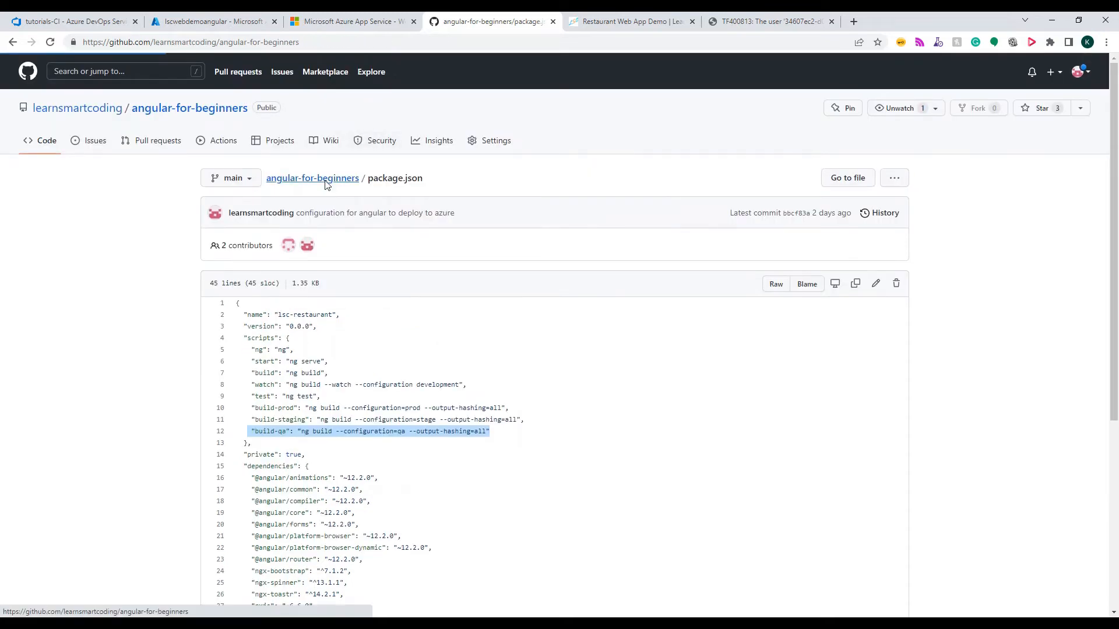
pyautogui.click(232, 242)
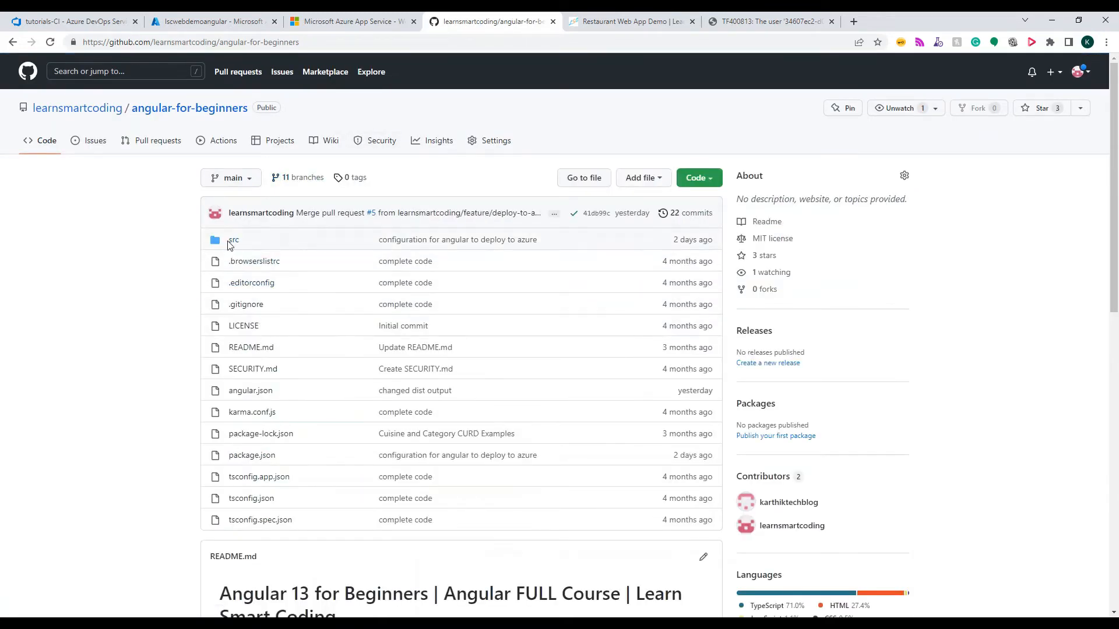
pyautogui.click(260, 308)
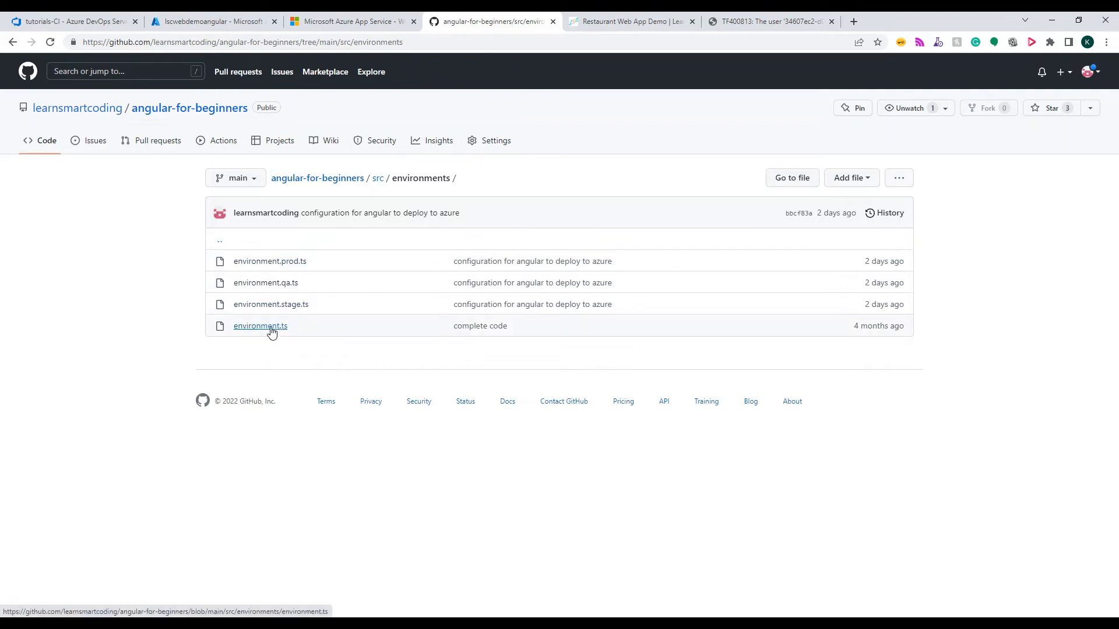
pyautogui.click(290, 263)
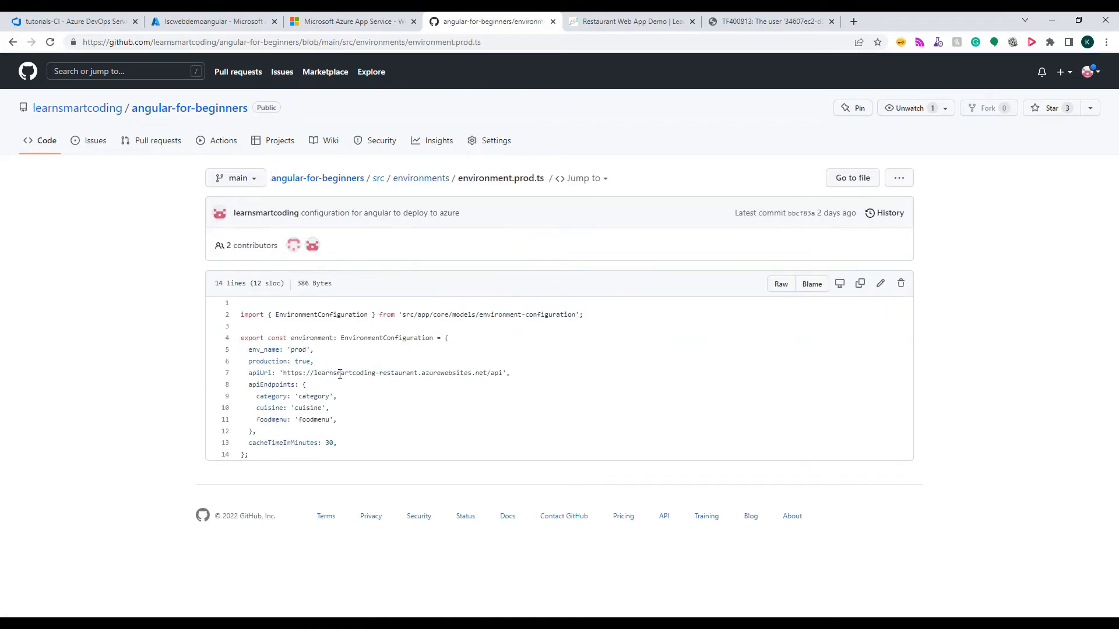
pyautogui.moveTo(487, 374); pyautogui.dragTo(317, 376)
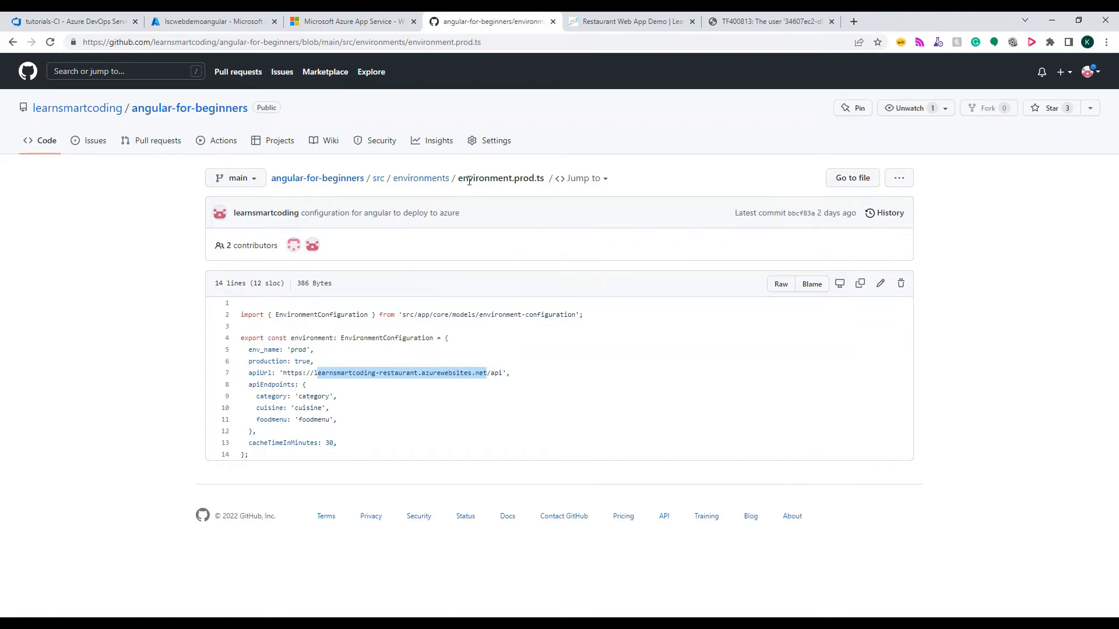
# Open environment.qa.ts from the environments folder and examine its apiUrl, highlighting the address
pyautogui.click(432, 181)
pyautogui.click(271, 283)
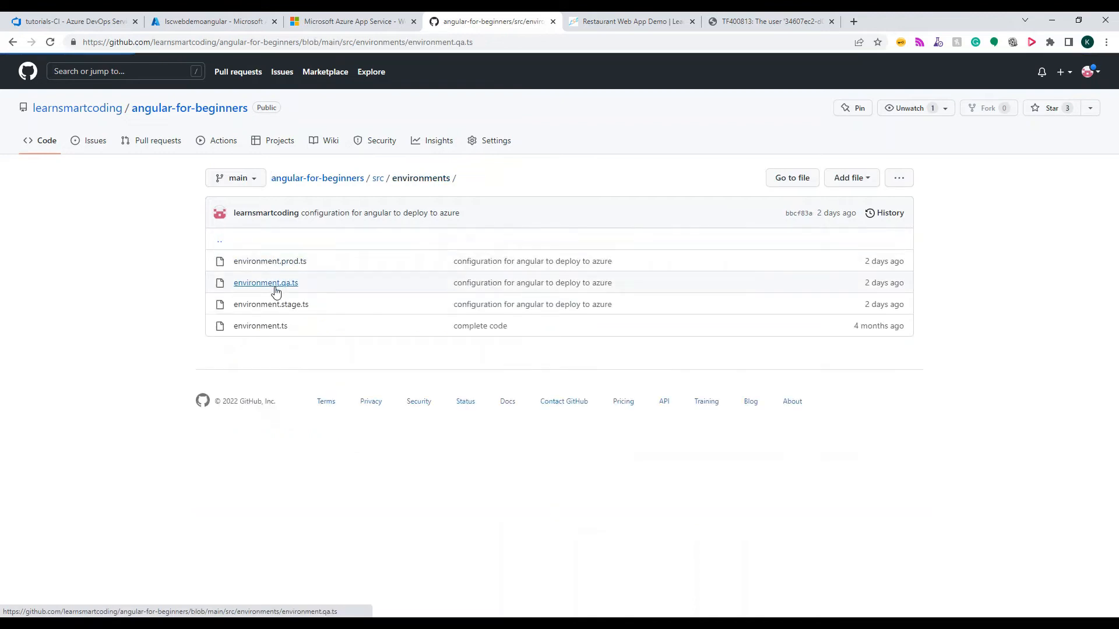
pyautogui.moveTo(511, 371); pyautogui.dragTo(286, 371)
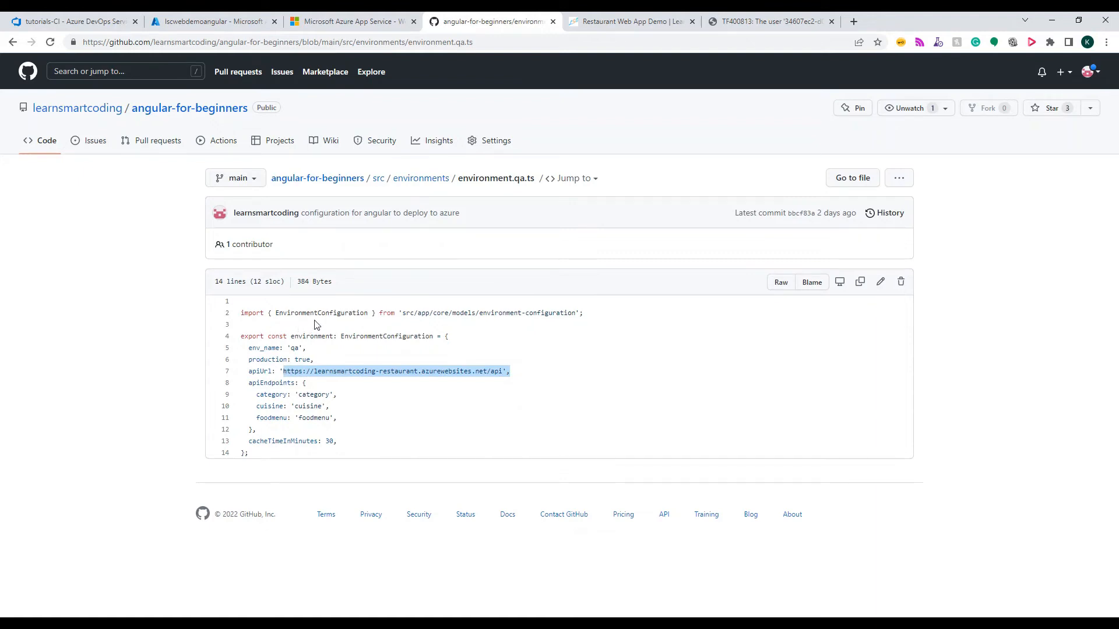
# Return to the repository root, open angular.json and review the project's build options
pyautogui.click(420, 182)
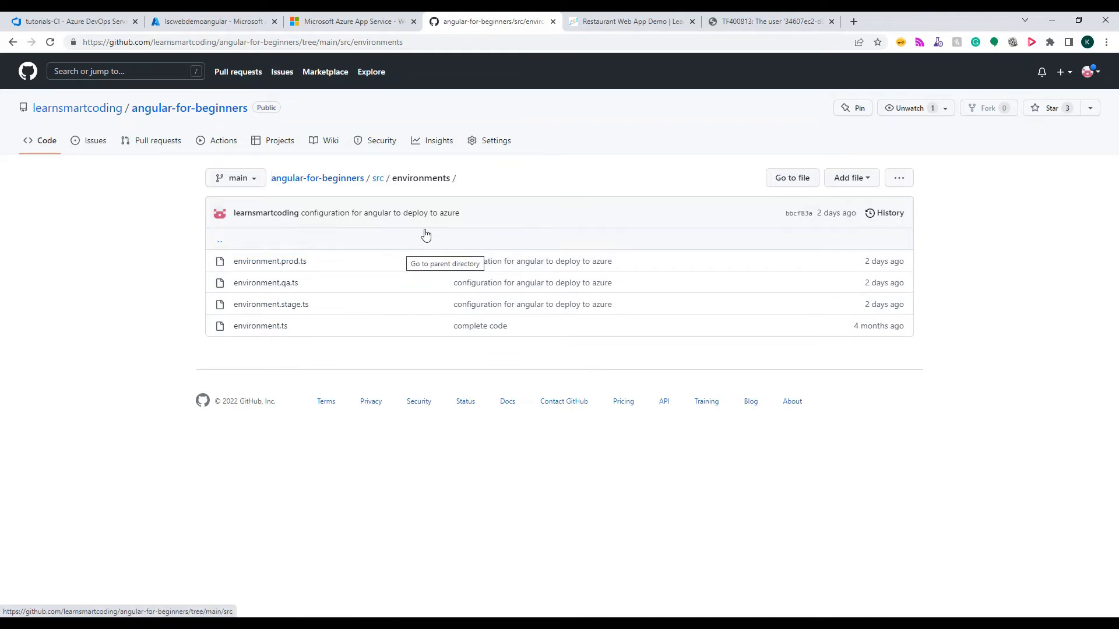
pyautogui.click(360, 182)
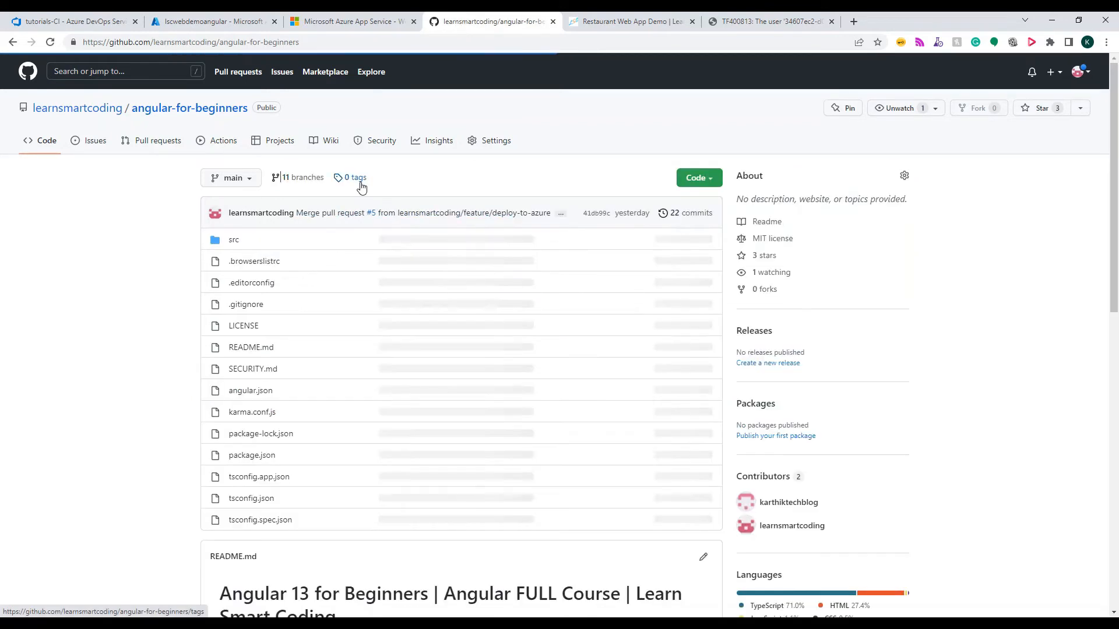
pyautogui.click(250, 391)
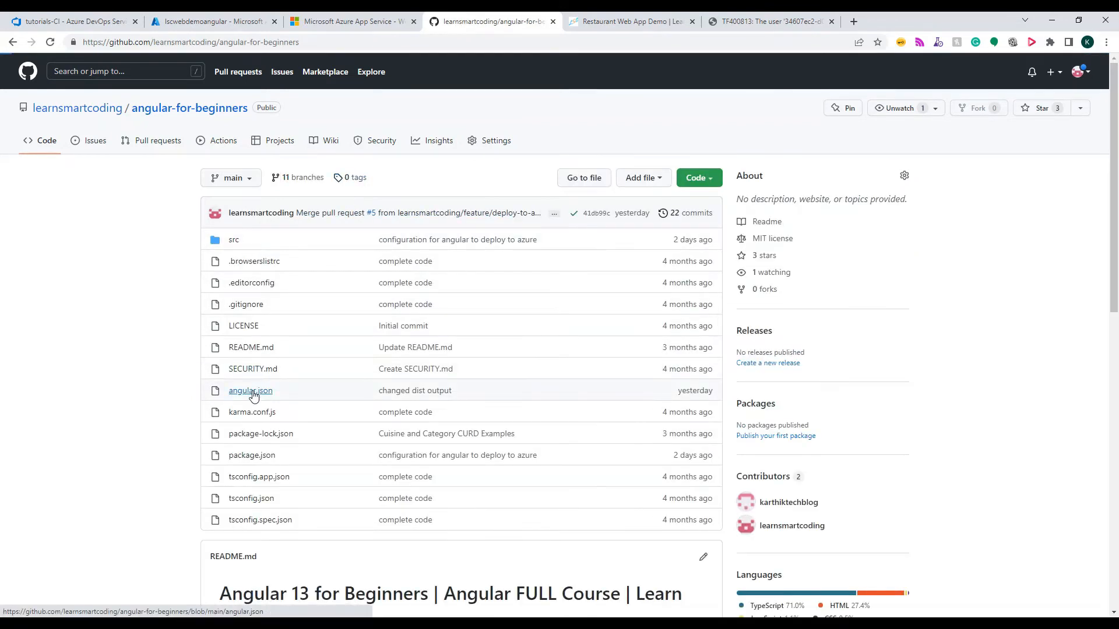
pyautogui.scroll(-3, 386, 396)
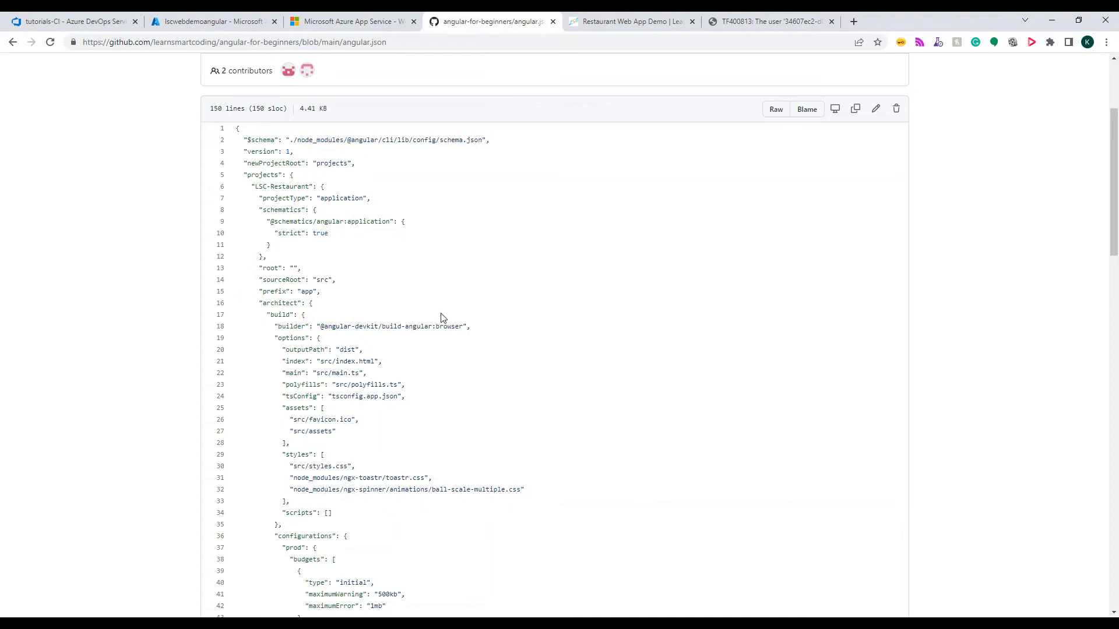
pyautogui.scroll(3, 441, 318)
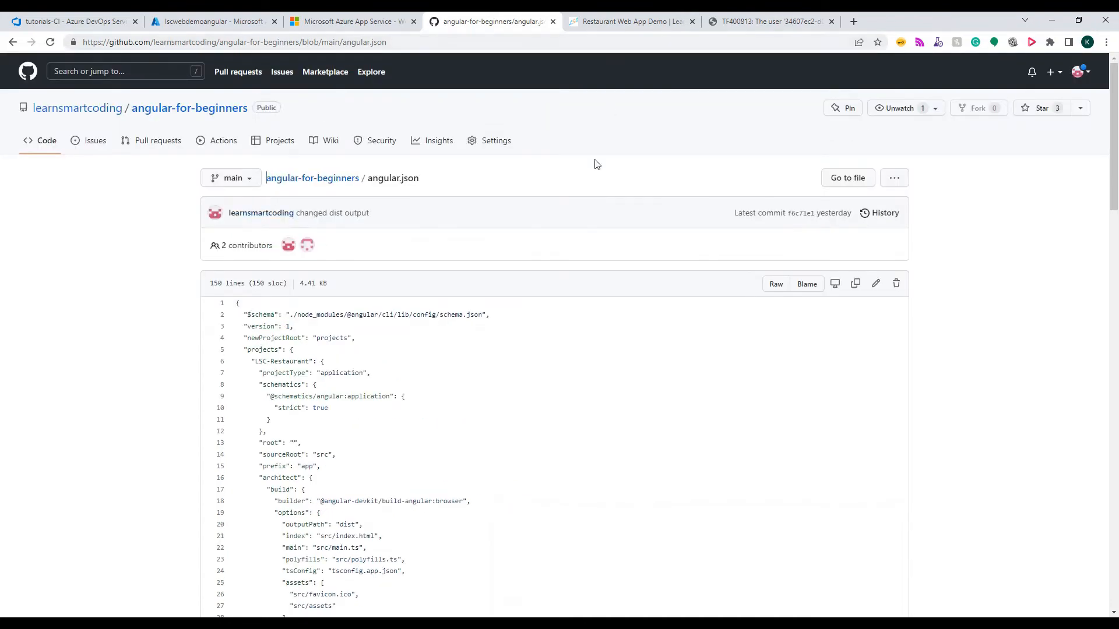
pyautogui.scroll(-5, 518, 284)
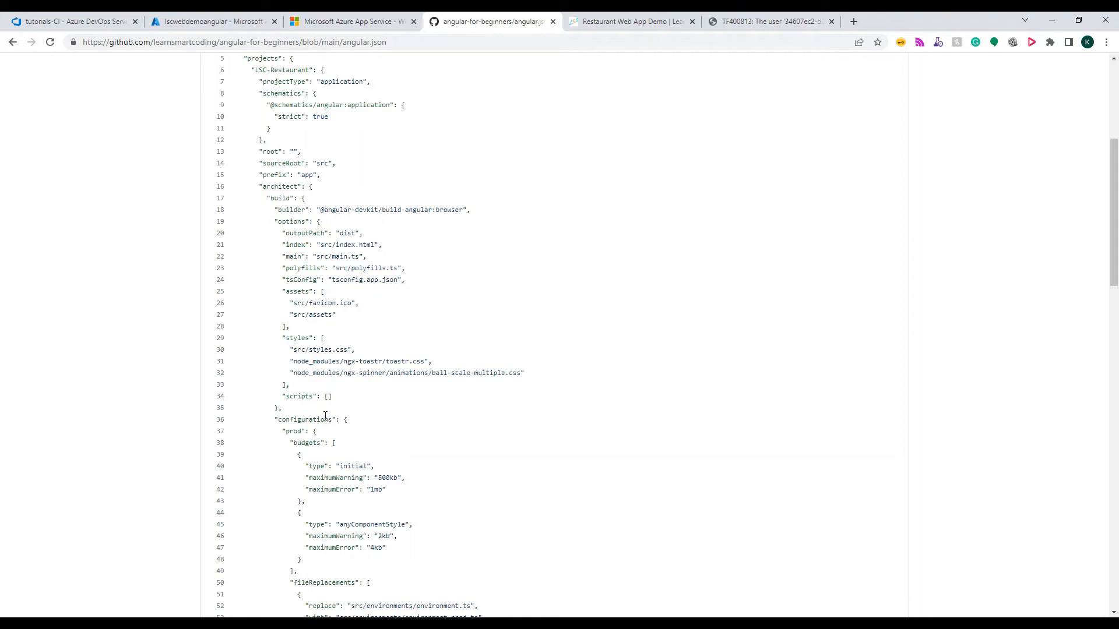
# Examine the prod, stage and qa configurations in angular.json, highlighting the whole prod block
pyautogui.scroll(-3, 325, 416)
pyautogui.doubleClick(293, 257)
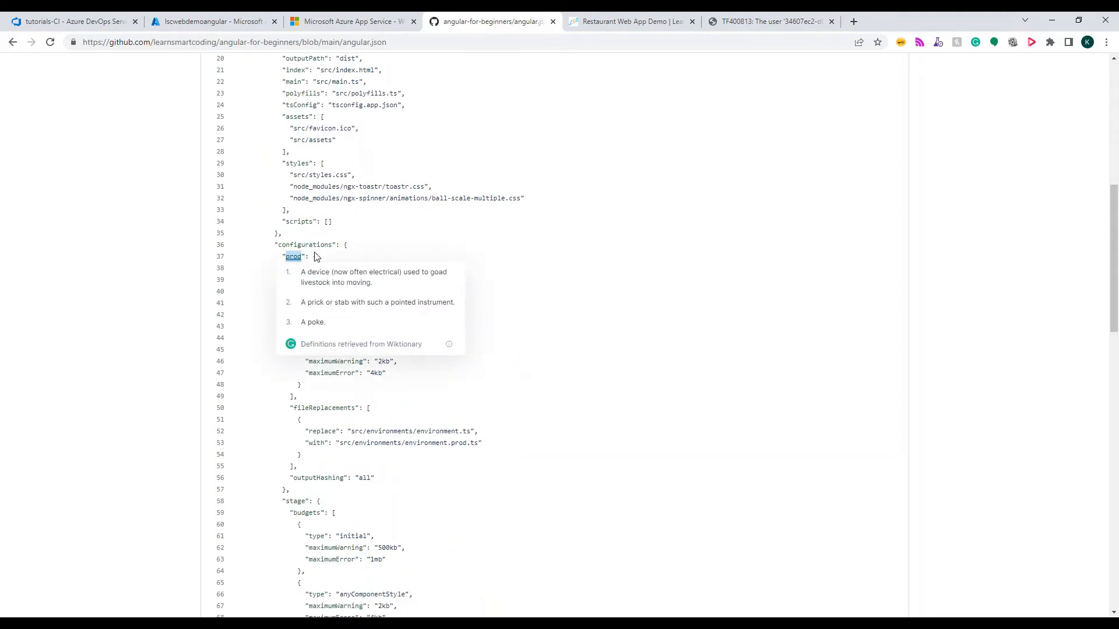
pyautogui.click(267, 279)
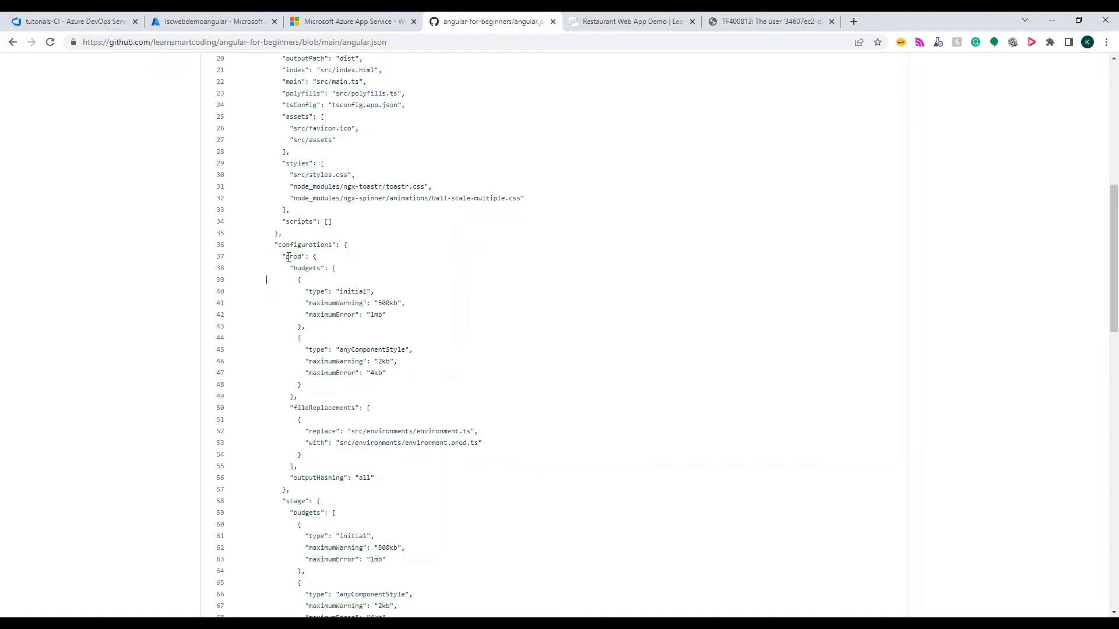
pyautogui.moveTo(283, 256); pyautogui.dragTo(305, 492)
pyautogui.scroll(-4, 421, 404)
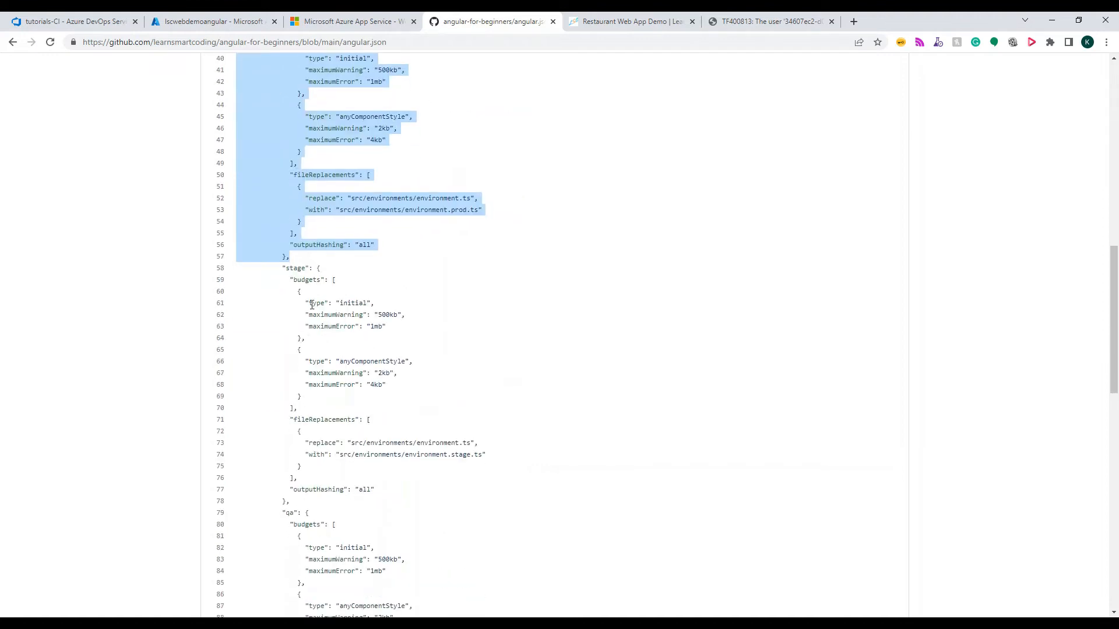
pyautogui.scroll(-4, 323, 437)
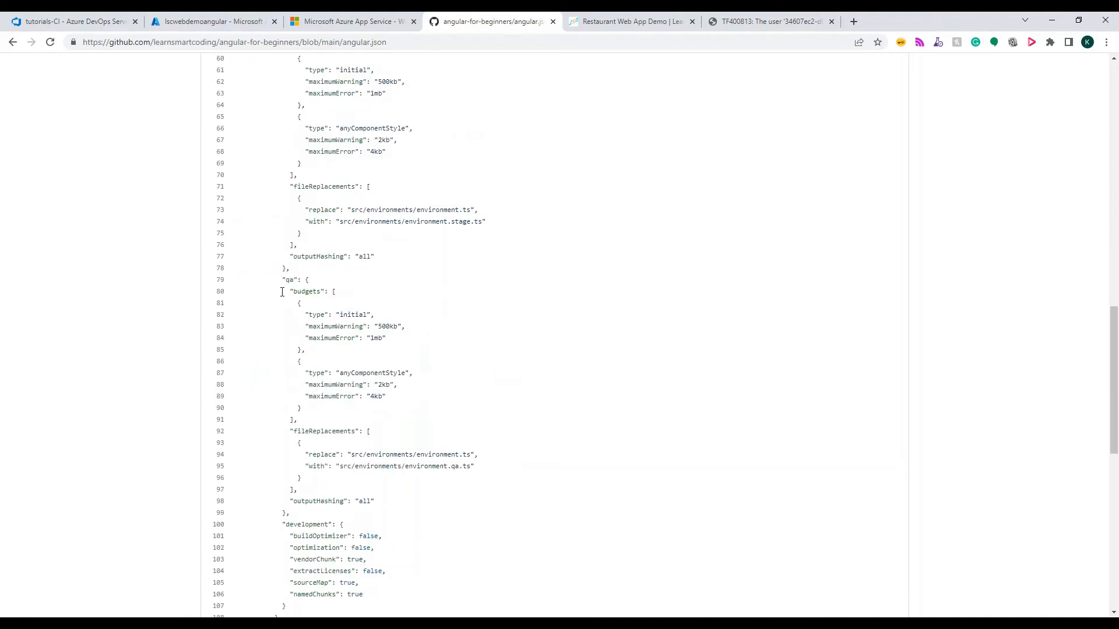
pyautogui.scroll(8, 338, 464)
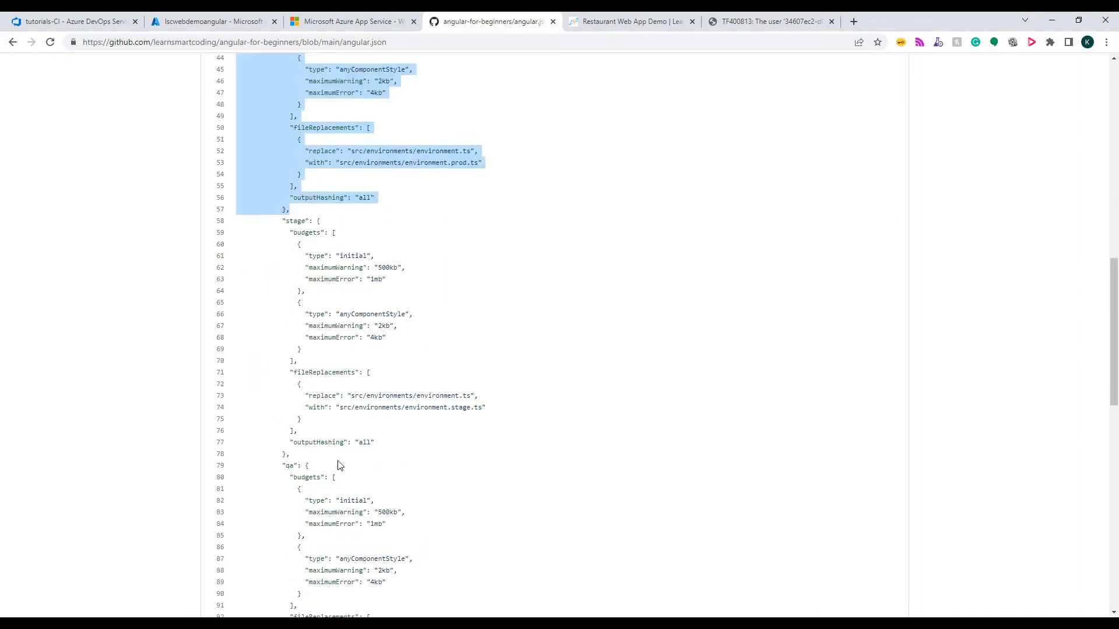
# Examine the prod configuration's fileReplacements, highlighting the environment.ts and environment.prod.ts paths
pyautogui.click(440, 351)
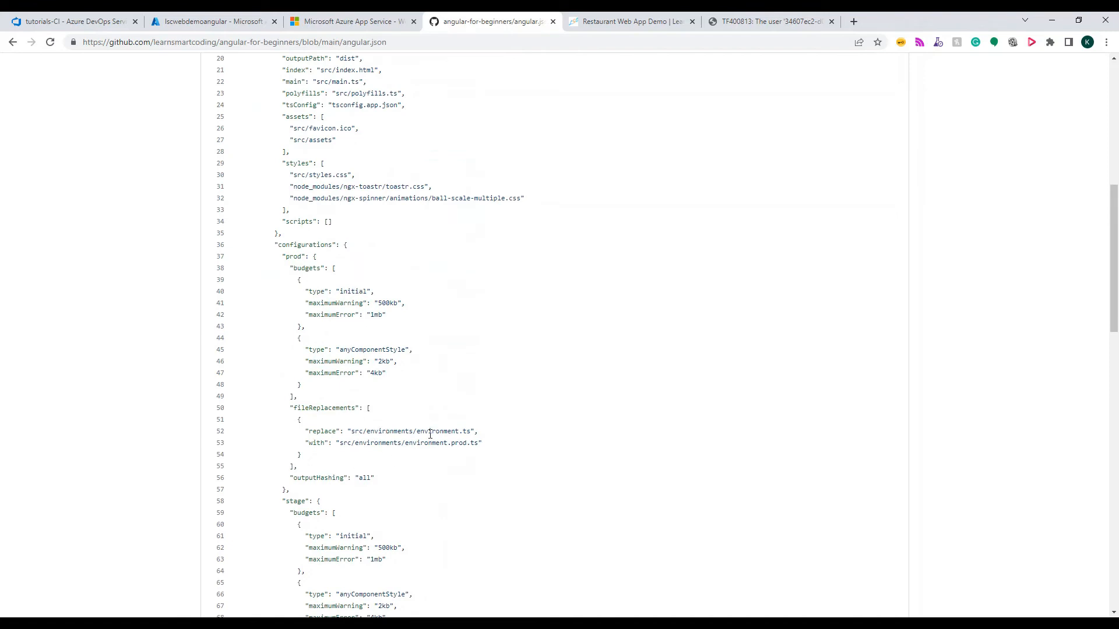
pyautogui.moveTo(476, 432); pyautogui.dragTo(344, 432)
pyautogui.moveTo(481, 443); pyautogui.dragTo(342, 442)
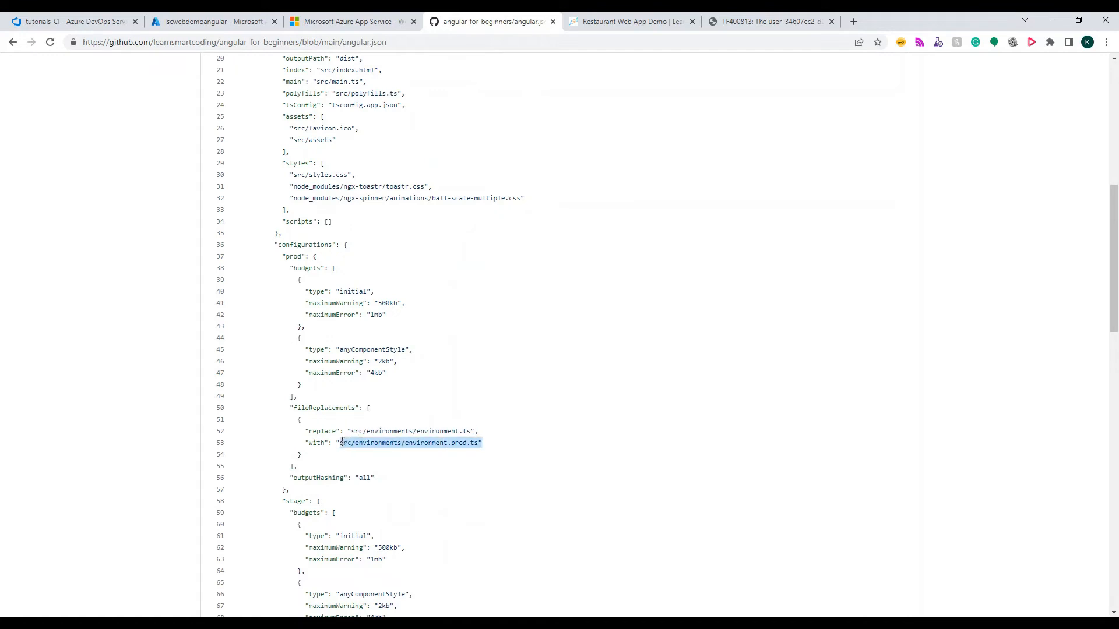
pyautogui.doubleClick(433, 432)
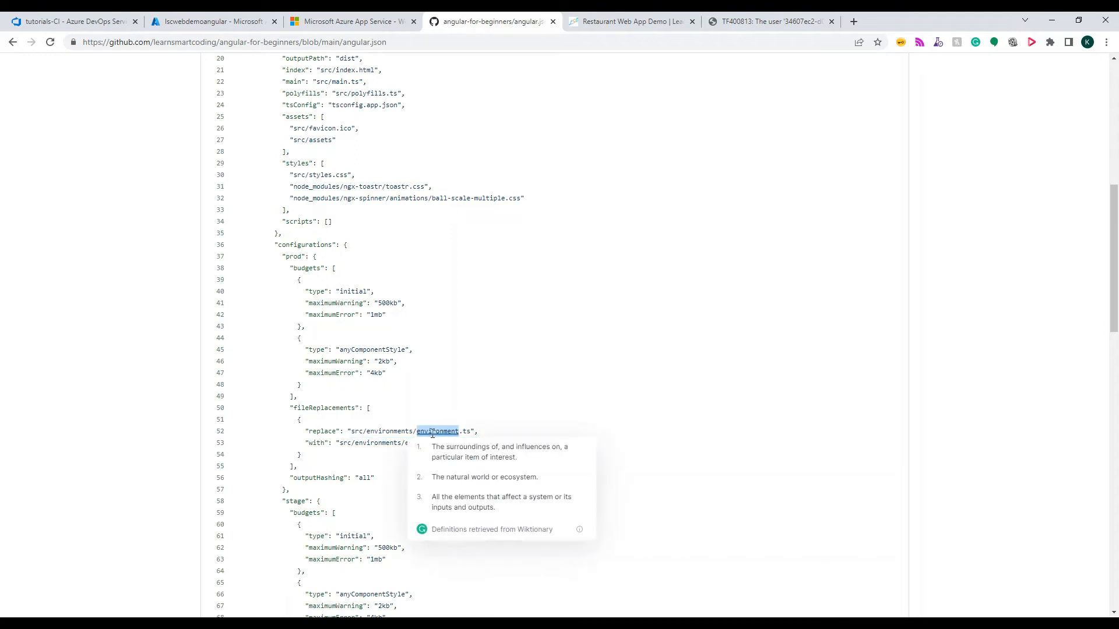
# Browse the repository's src folder, viewing the app folder and the list of files in environments
pyautogui.scroll(8, 430, 431)
pyautogui.click(207, 113)
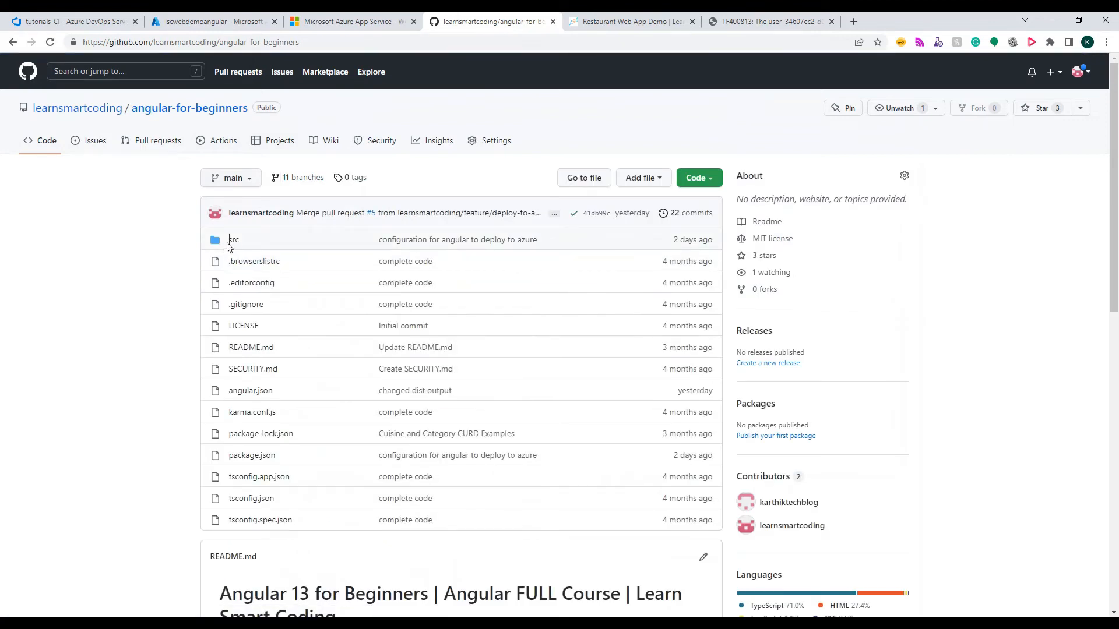
pyautogui.click(231, 241)
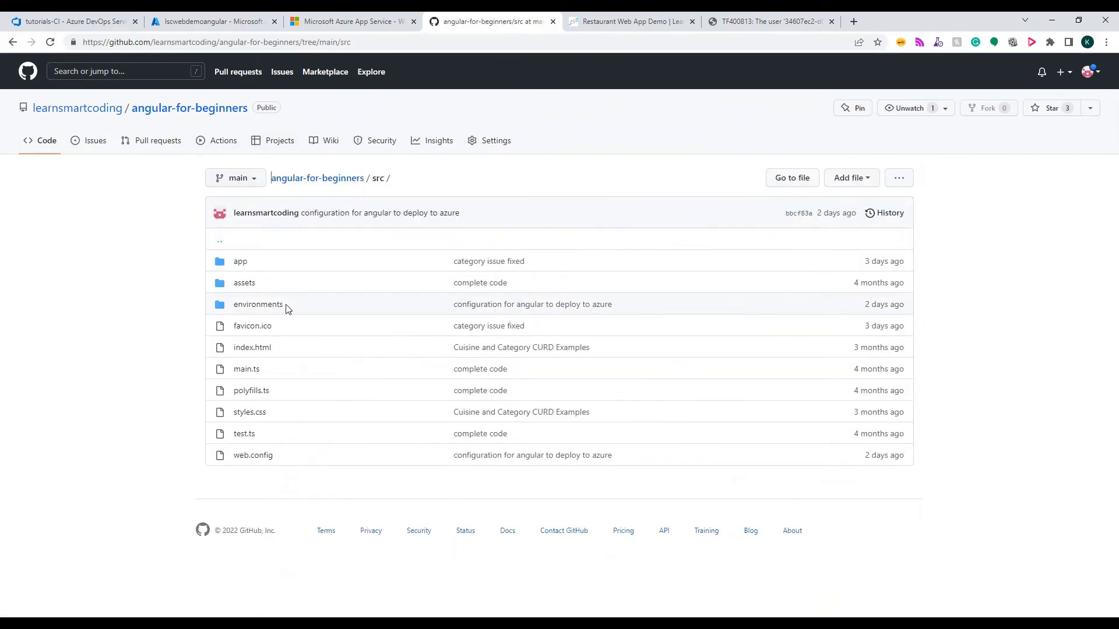
pyautogui.click(243, 263)
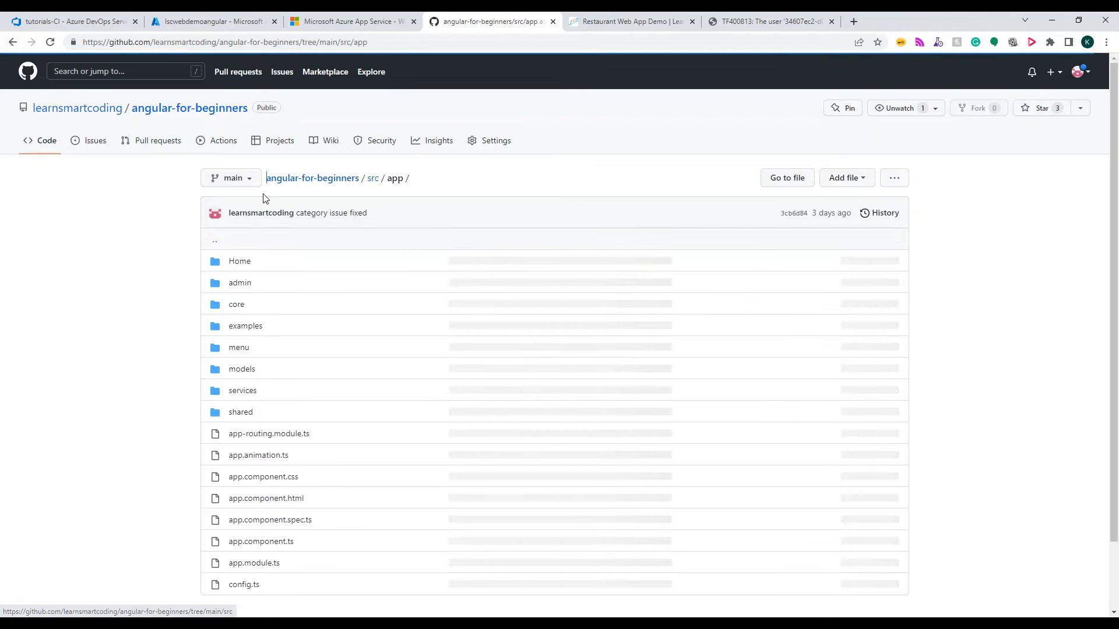
pyautogui.click(371, 178)
pyautogui.click(269, 306)
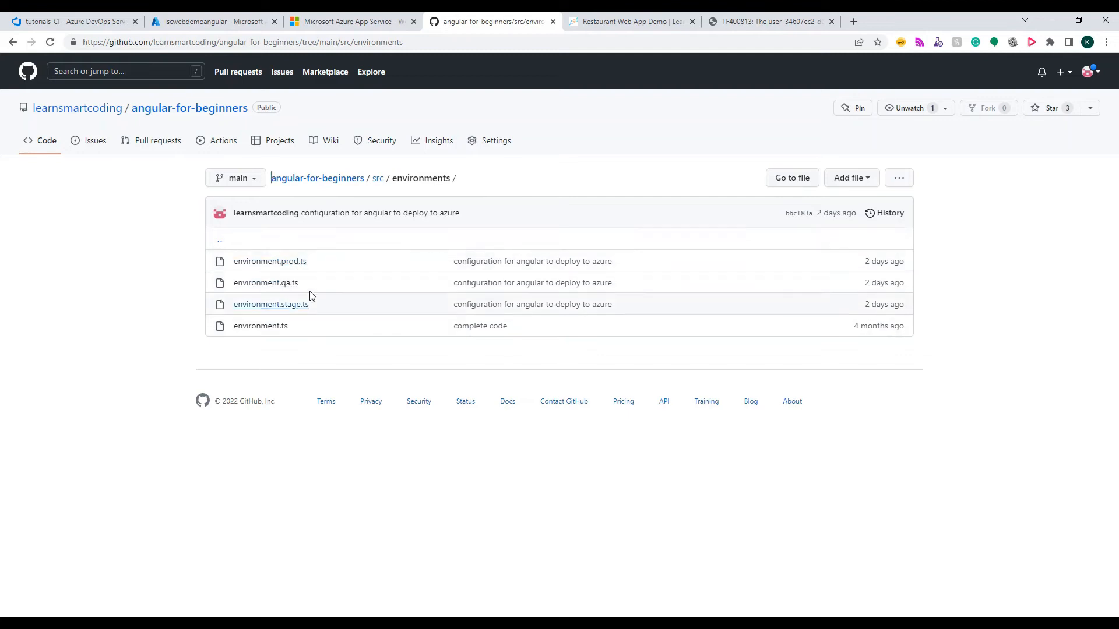
# Find the build-prod script name in package.json and set the npm build task's command and arguments in Azure DevOps to "run build-prod"
pyautogui.click(303, 180)
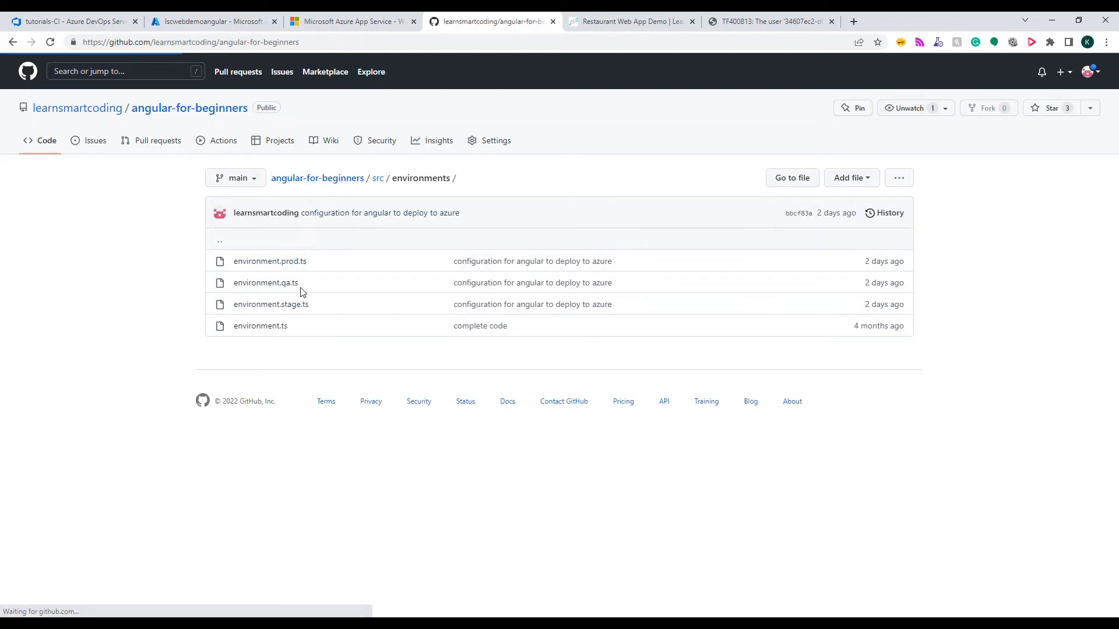
pyautogui.click(250, 457)
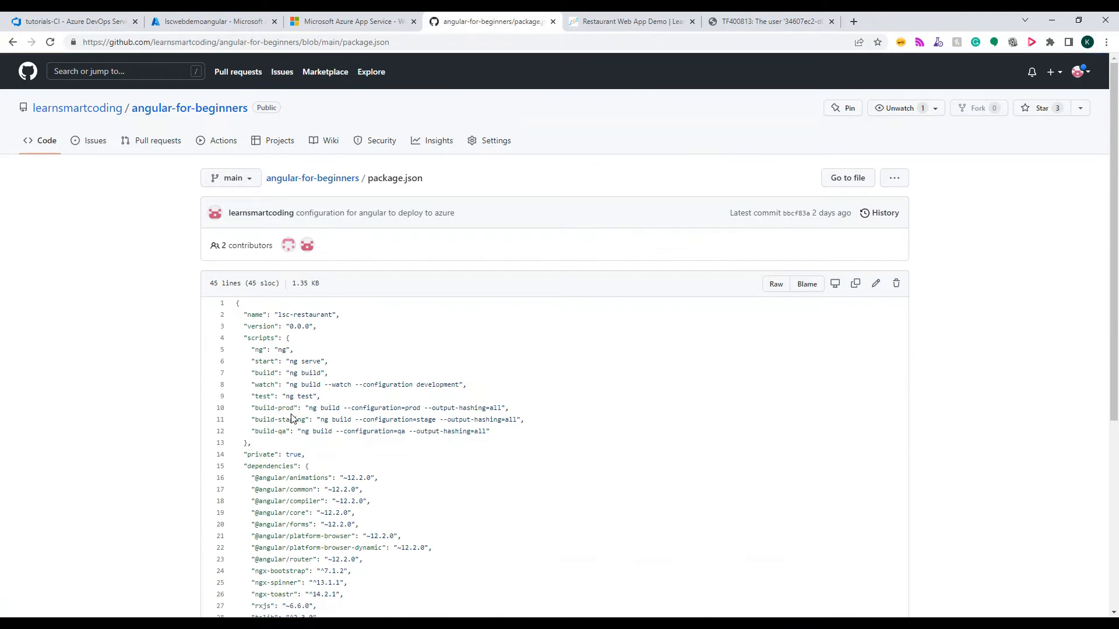
pyautogui.moveTo(296, 408); pyautogui.dragTo(257, 409)
pyautogui.click(114, 20)
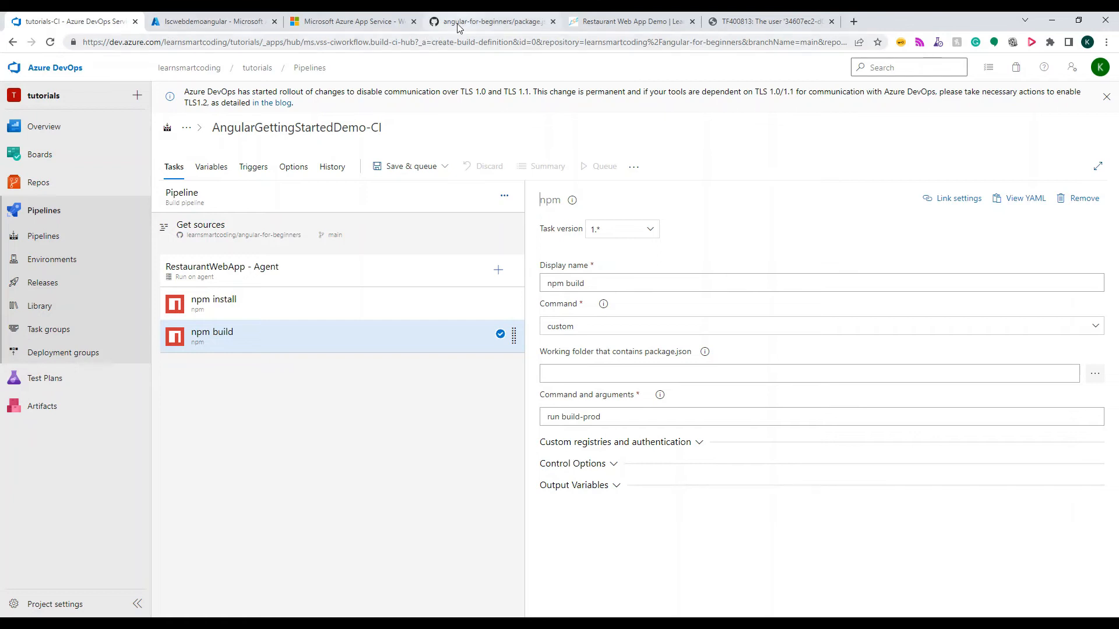
# Switch back to GitHub, open angular.json from the repository root and examine the outputPath option under build, highlighting its key
pyautogui.click(490, 21)
pyautogui.scroll(-2, 346, 337)
pyautogui.scroll(1, 357, 155)
pyautogui.click(330, 178)
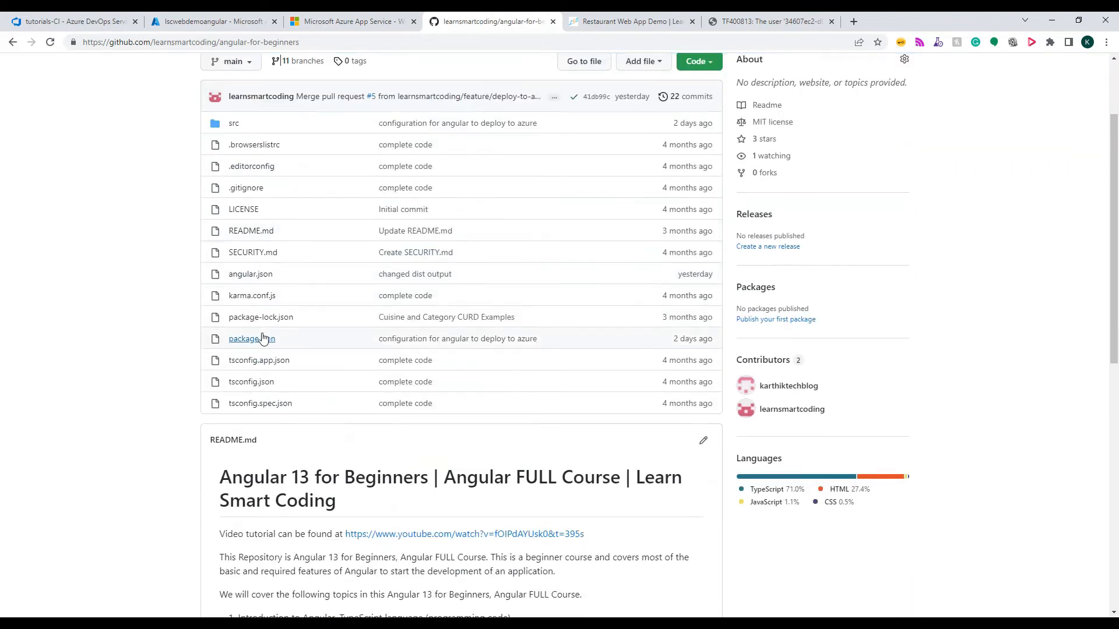
pyautogui.click(242, 279)
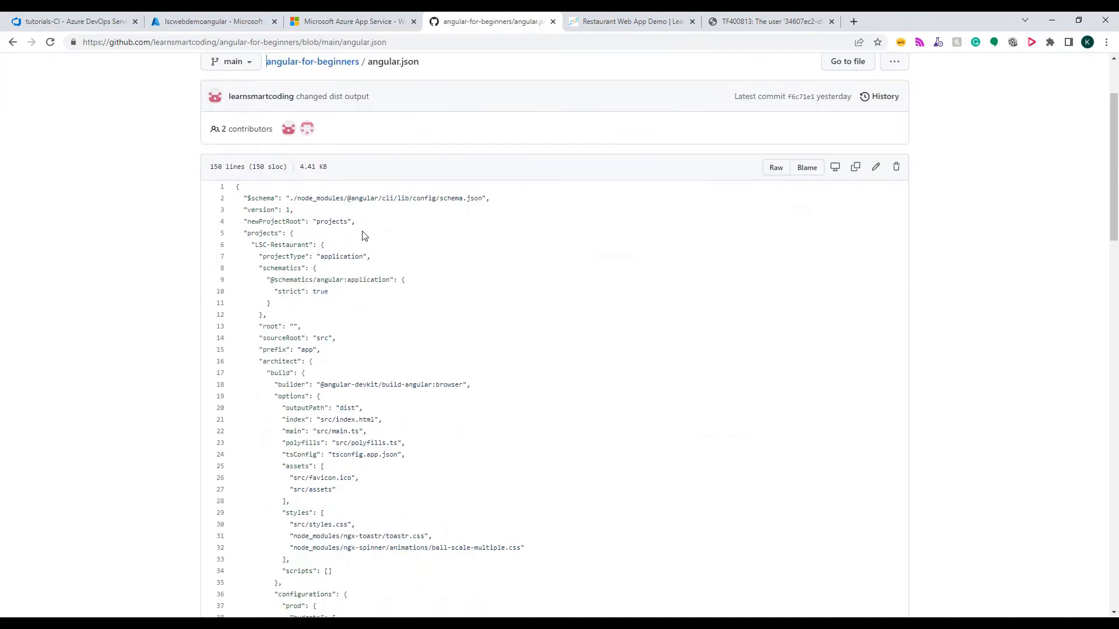
pyautogui.scroll(-1, 418, 282)
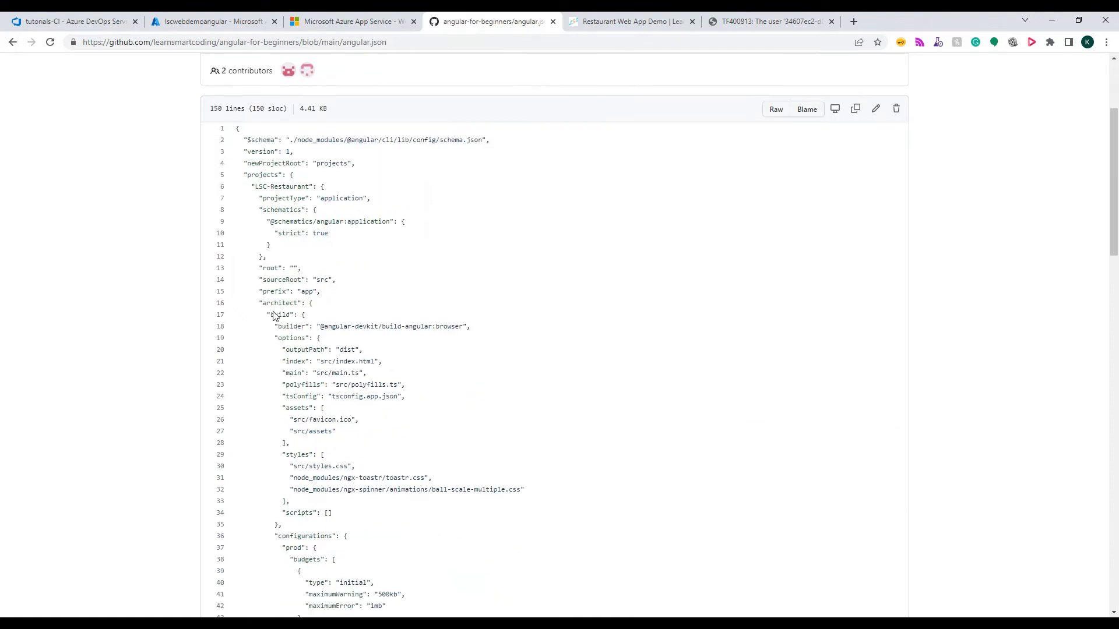
pyautogui.doubleClick(310, 349)
# Switch back to Azure DevOps and add a Publish build artifacts task to the RestaurantWebApp agent job
pyautogui.click(102, 22)
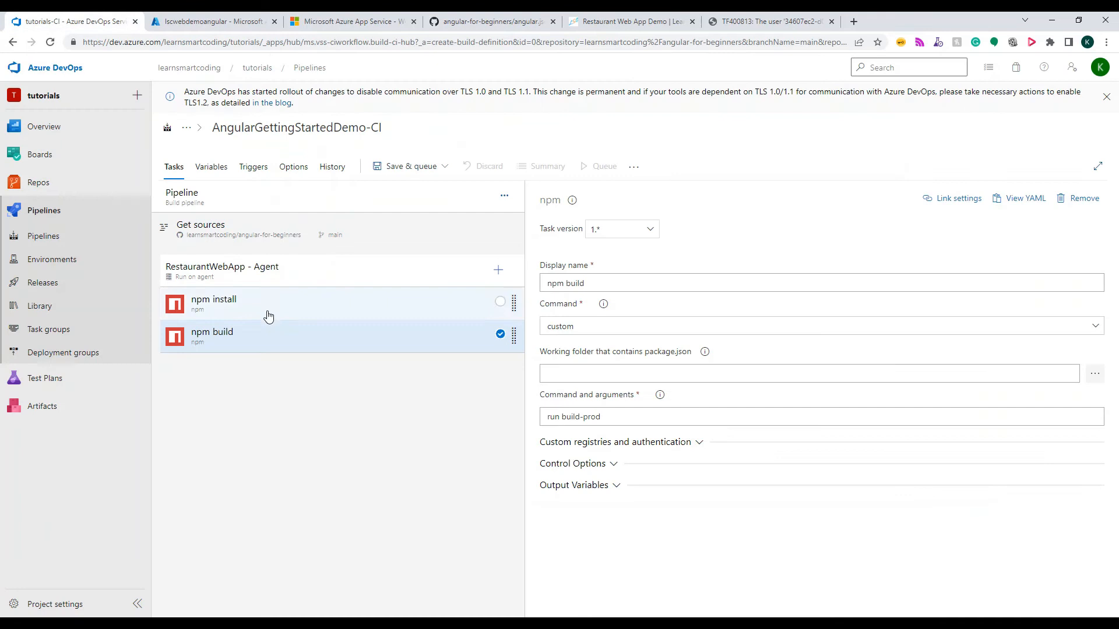
pyautogui.click(517, 276)
pyautogui.write('publish arti')
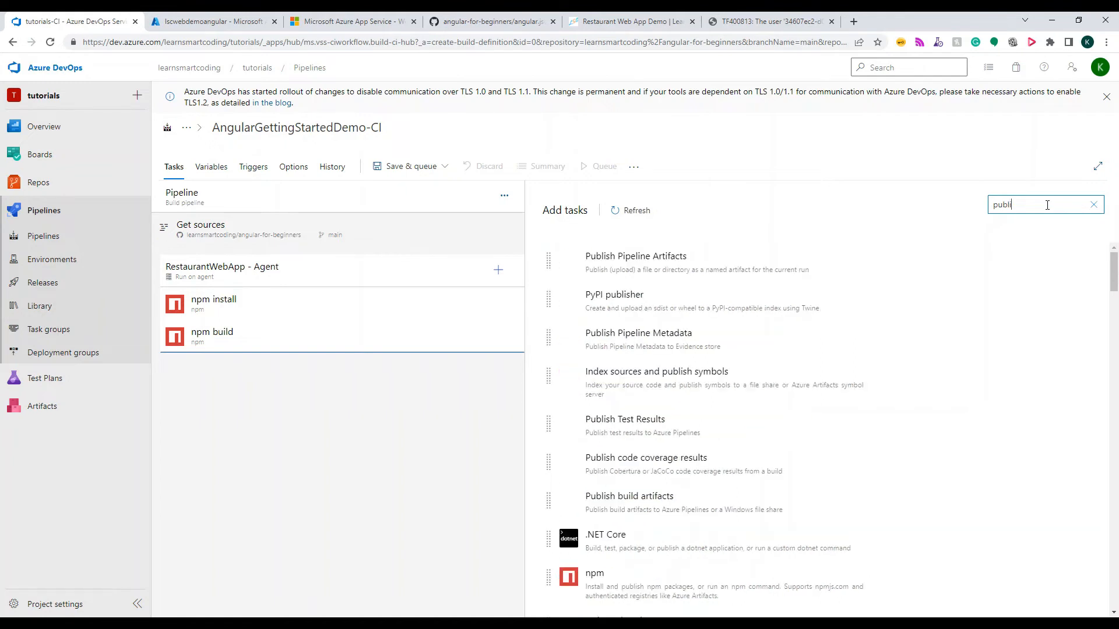
pyautogui.write('fac')
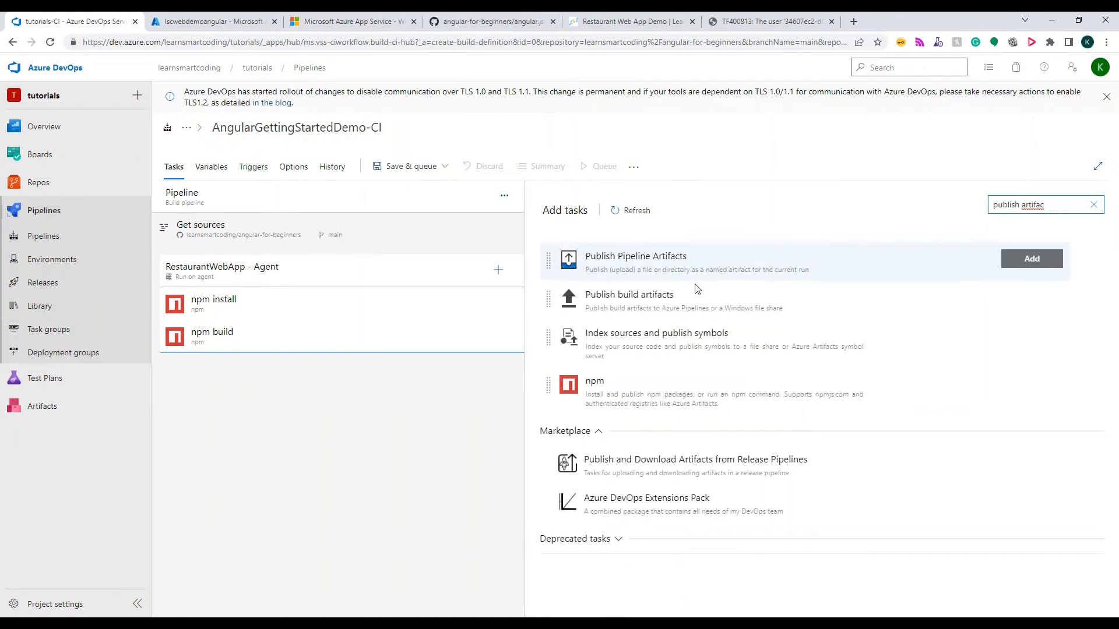
pyautogui.click(676, 306)
pyautogui.click(1032, 297)
# Configure the publish task with display name "Publish Artifact: app", path to publish "dist" and artifact name "app"
pyautogui.click(322, 373)
pyautogui.click(608, 284)
pyautogui.moveTo(608, 284); pyautogui.dragTo(639, 282)
pyautogui.write('app')
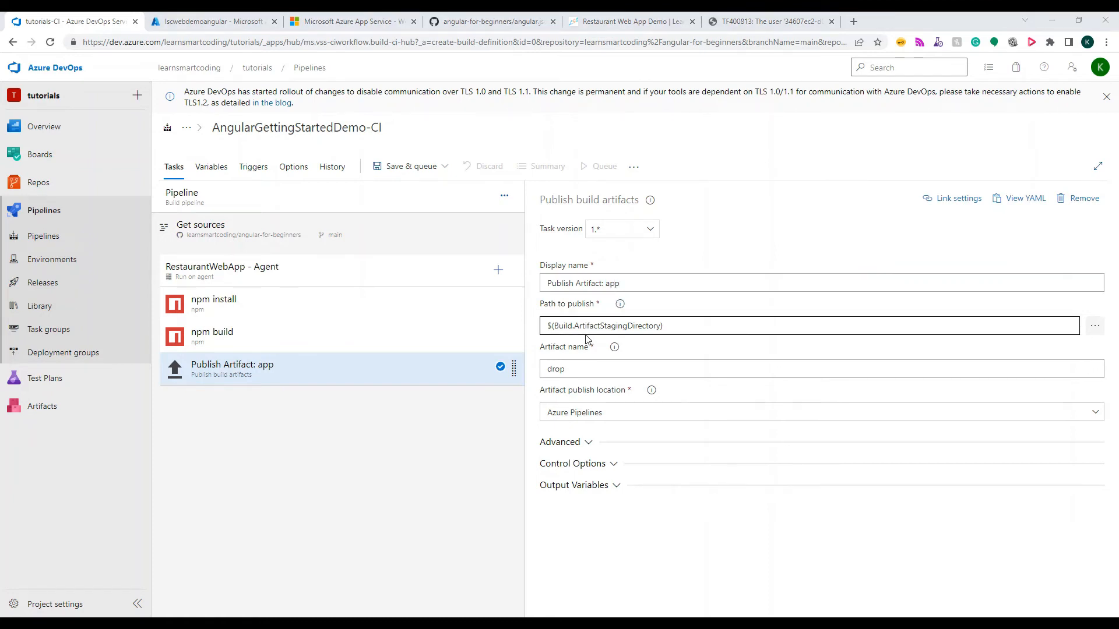
pyautogui.moveTo(684, 327); pyautogui.dragTo(514, 340)
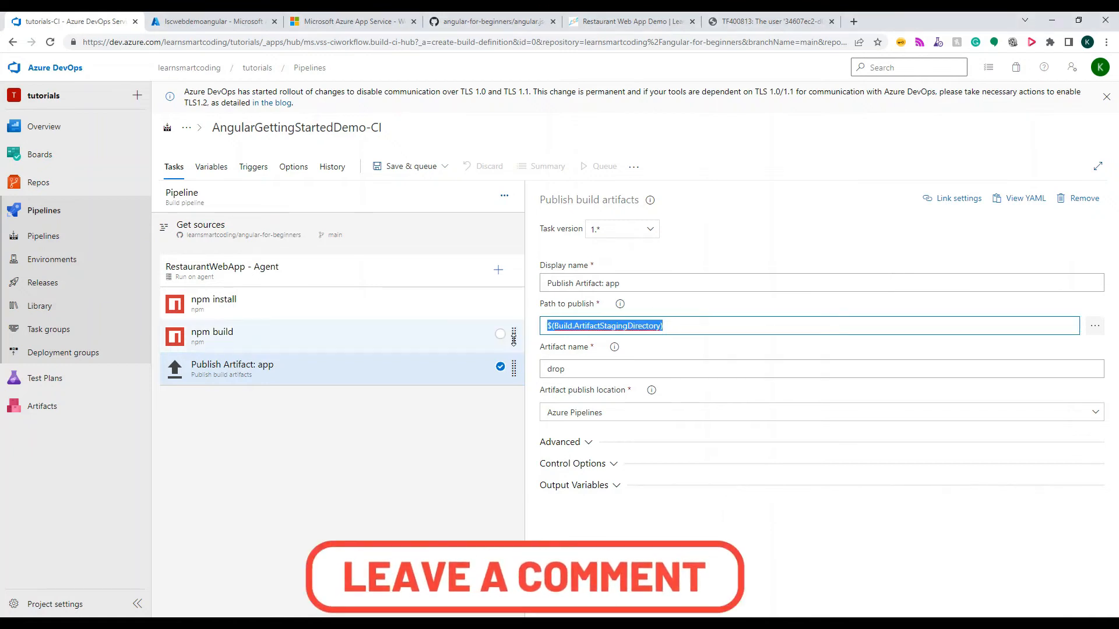
pyautogui.write('dist')
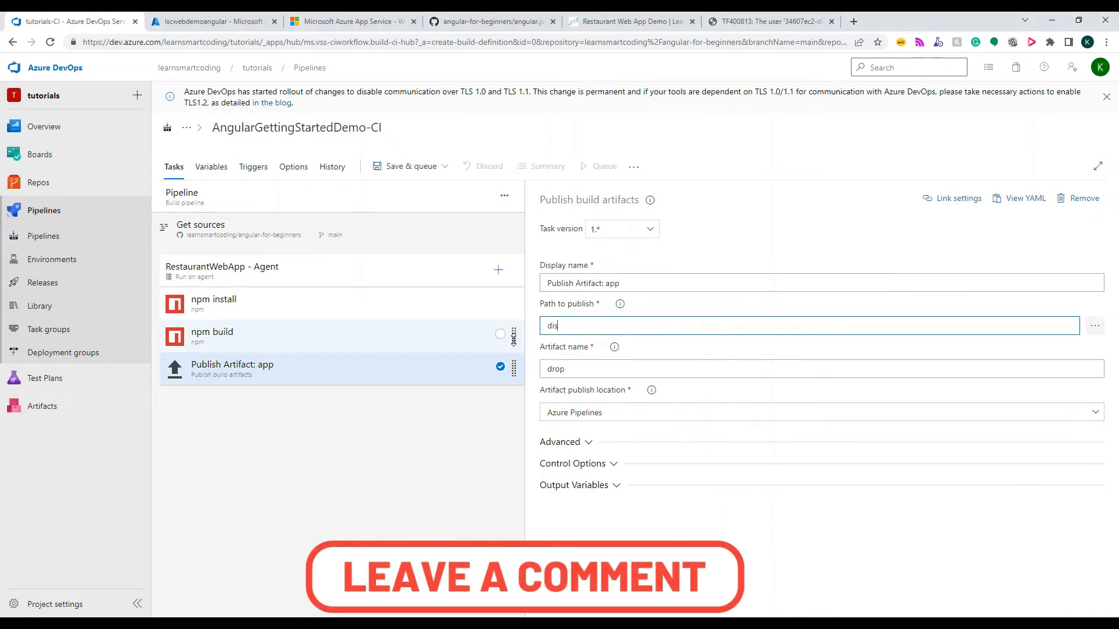
pyautogui.moveTo(662, 369); pyautogui.dragTo(464, 379)
pyautogui.write('app')
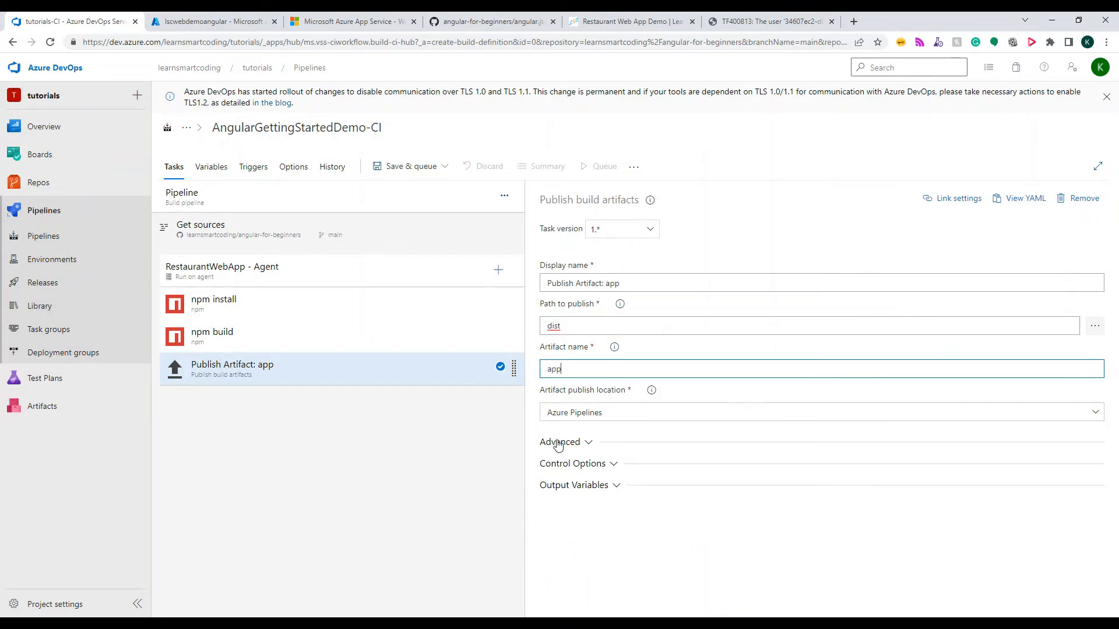
# Set the pipeline variable system.debug to true
pyautogui.click(204, 169)
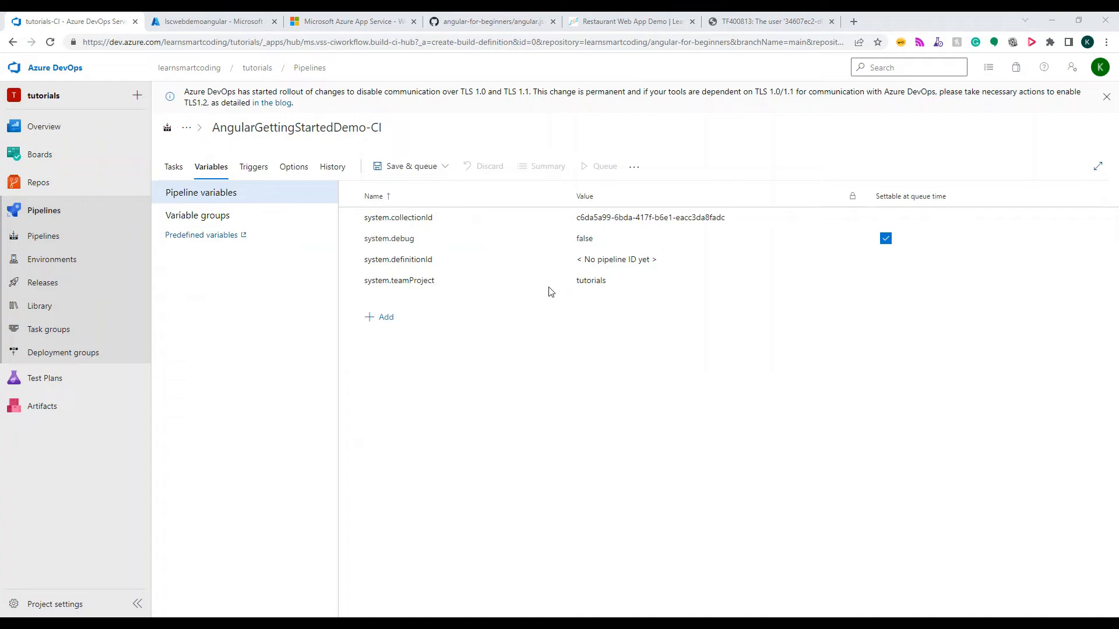
pyautogui.moveTo(625, 239); pyautogui.dragTo(503, 245)
pyautogui.write('true')
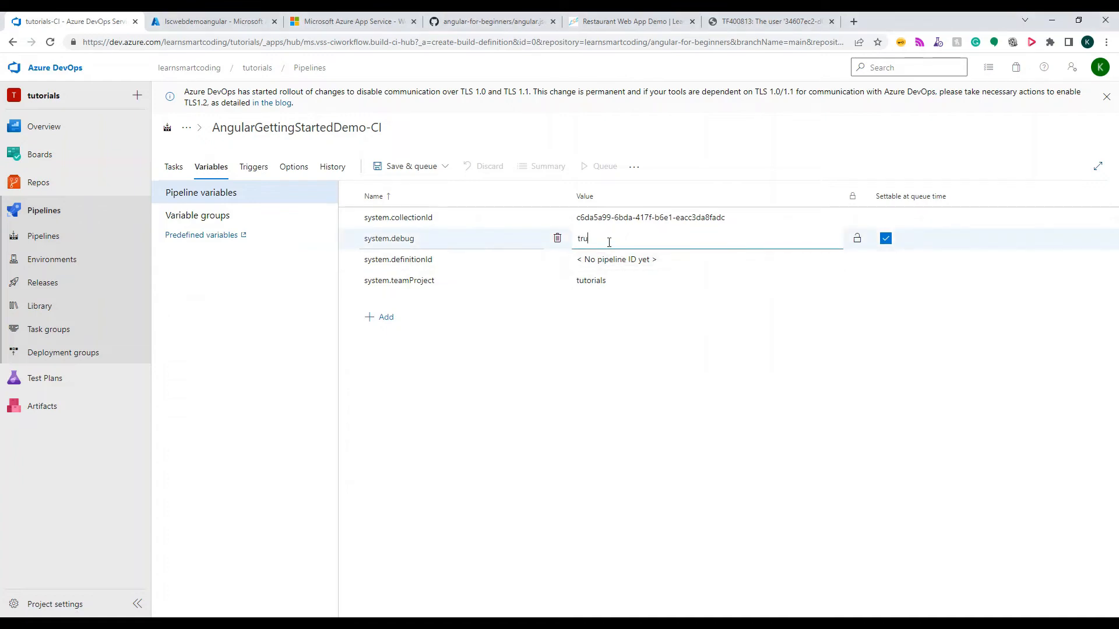
# Enable the continuous integration trigger for the learnsmartcoding/angular-for-beginners repository, after checking the repository on GitHub
pyautogui.click(249, 168)
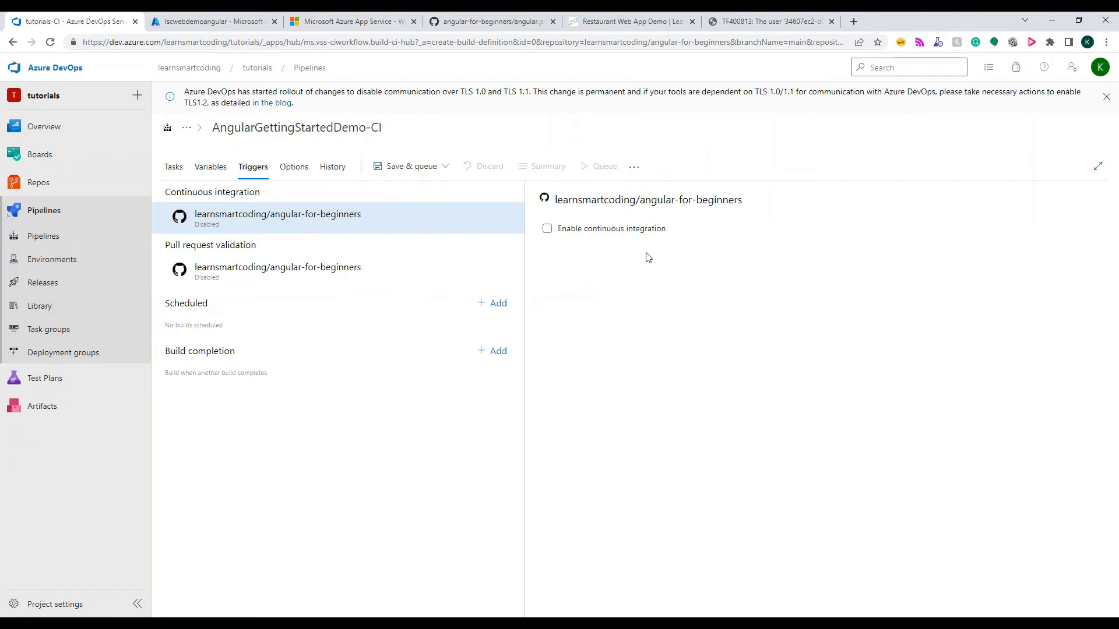
pyautogui.click(487, 21)
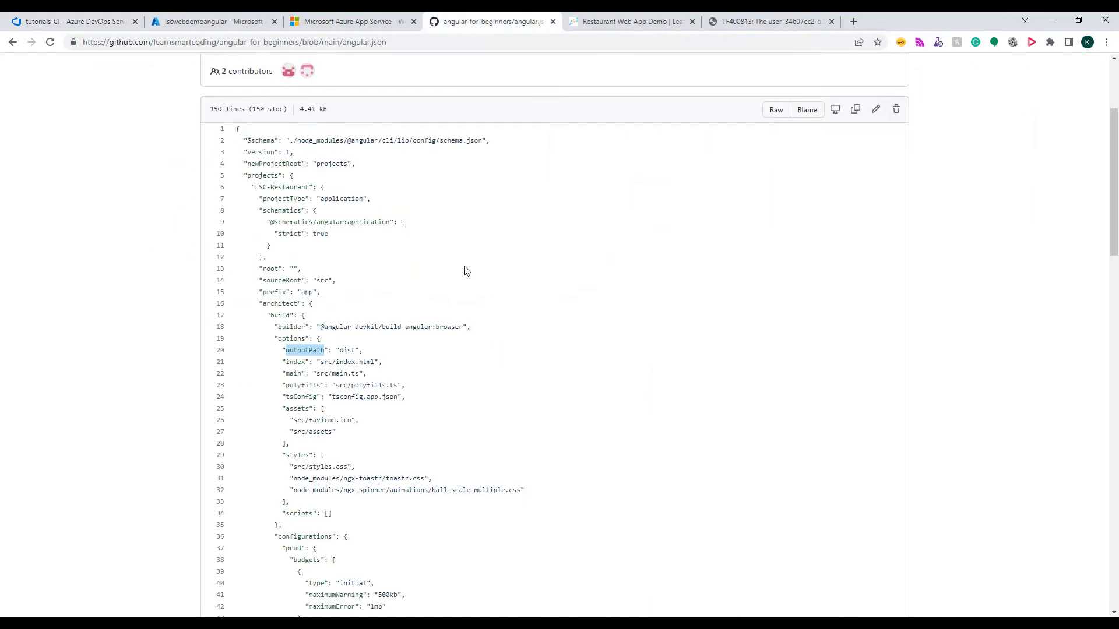
pyautogui.scroll(3, 466, 271)
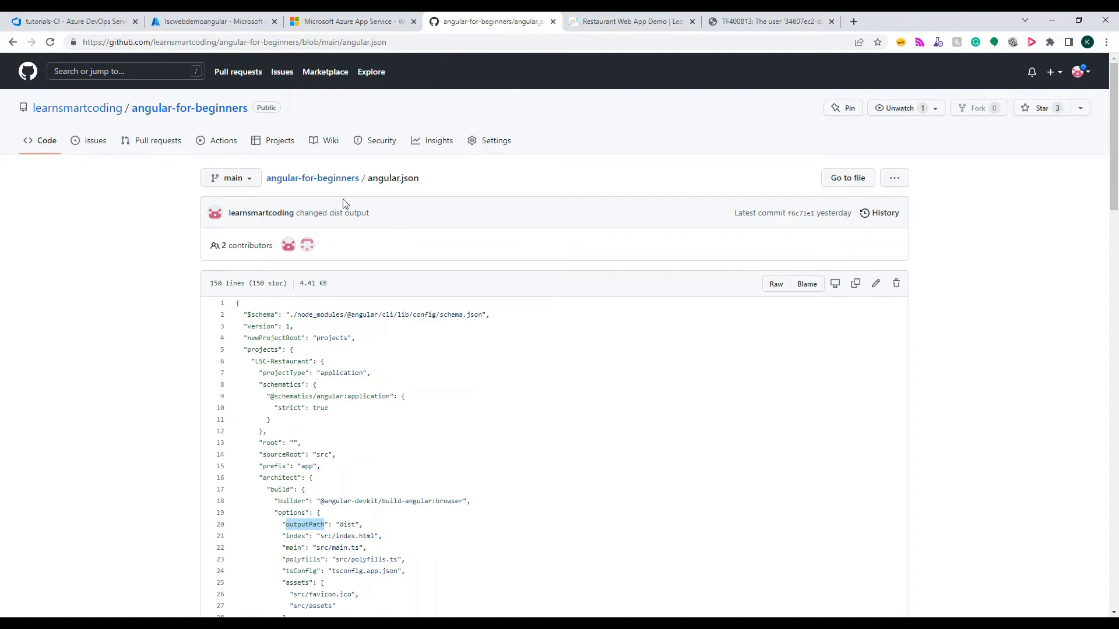
pyautogui.click(109, 21)
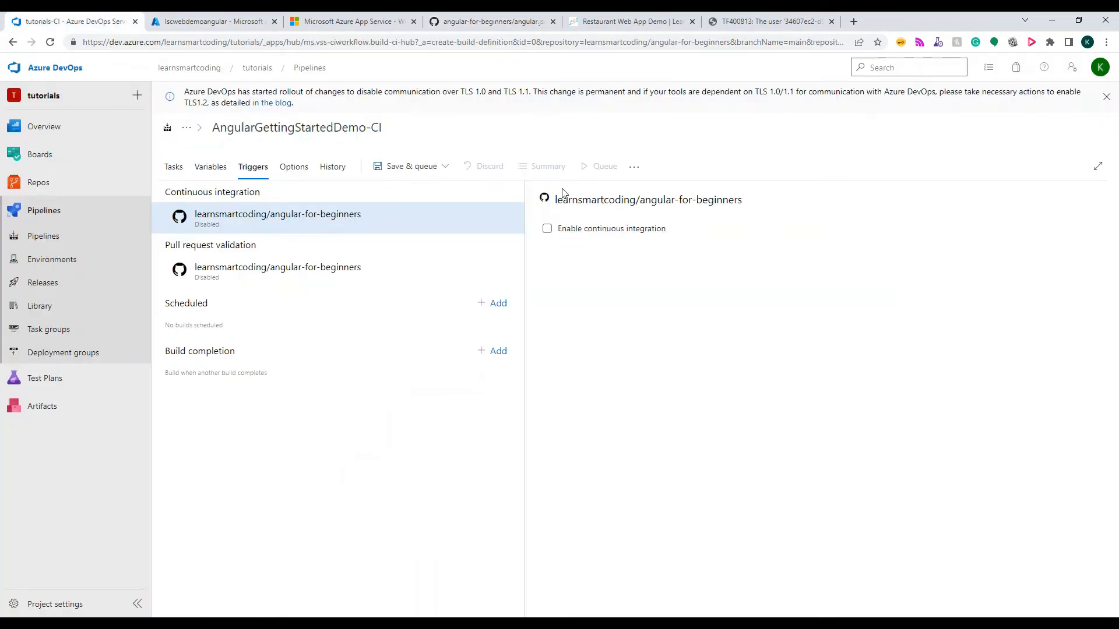
pyautogui.click(547, 229)
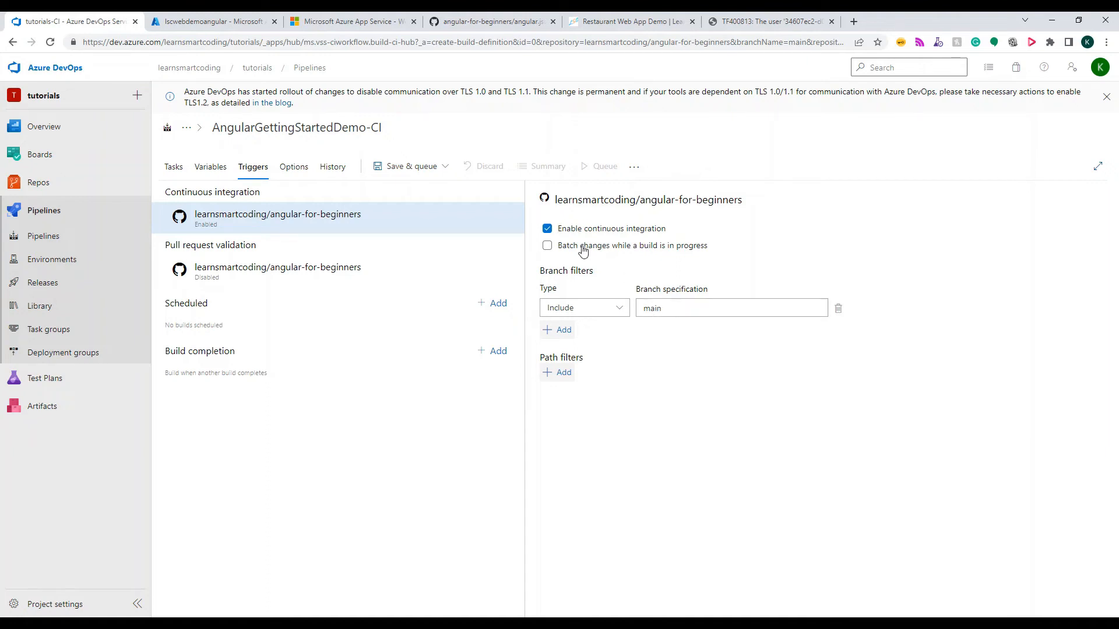
# Save and run the pipeline with the preset run parameters, and open the RestaurantWebApp - Agent job log
pyautogui.click(289, 167)
pyautogui.click(382, 167)
pyautogui.click(393, 196)
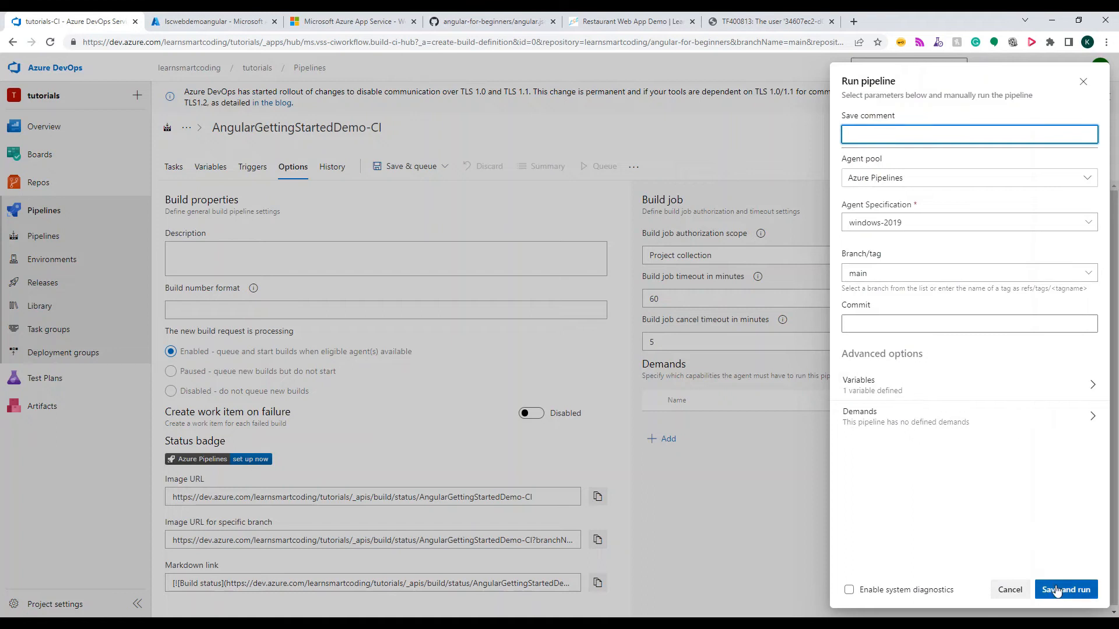
pyautogui.click(1057, 589)
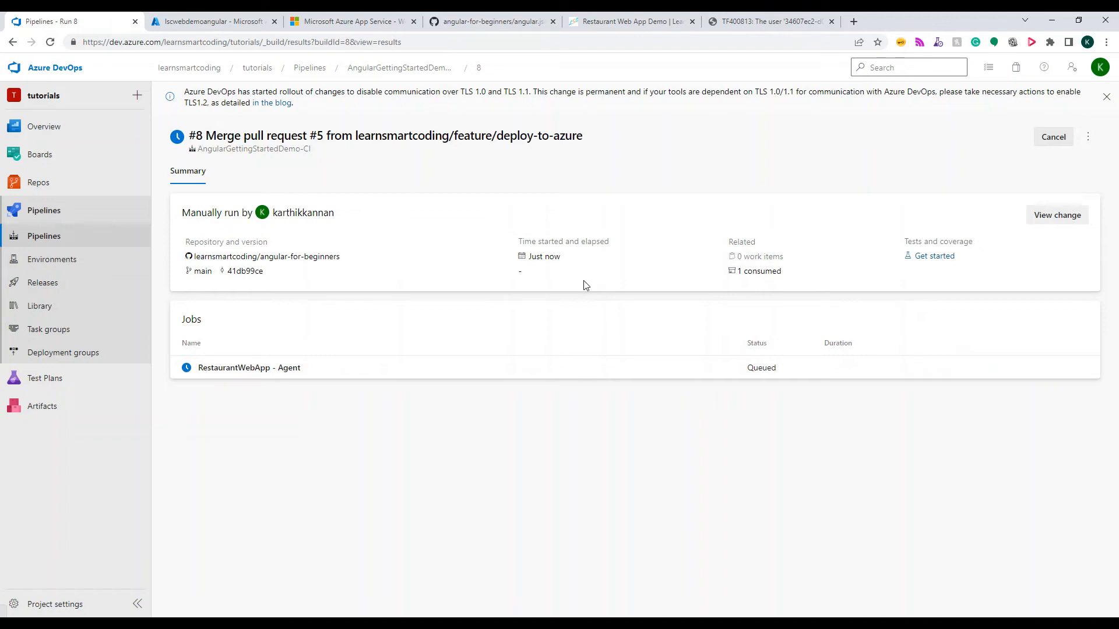
pyautogui.click(348, 367)
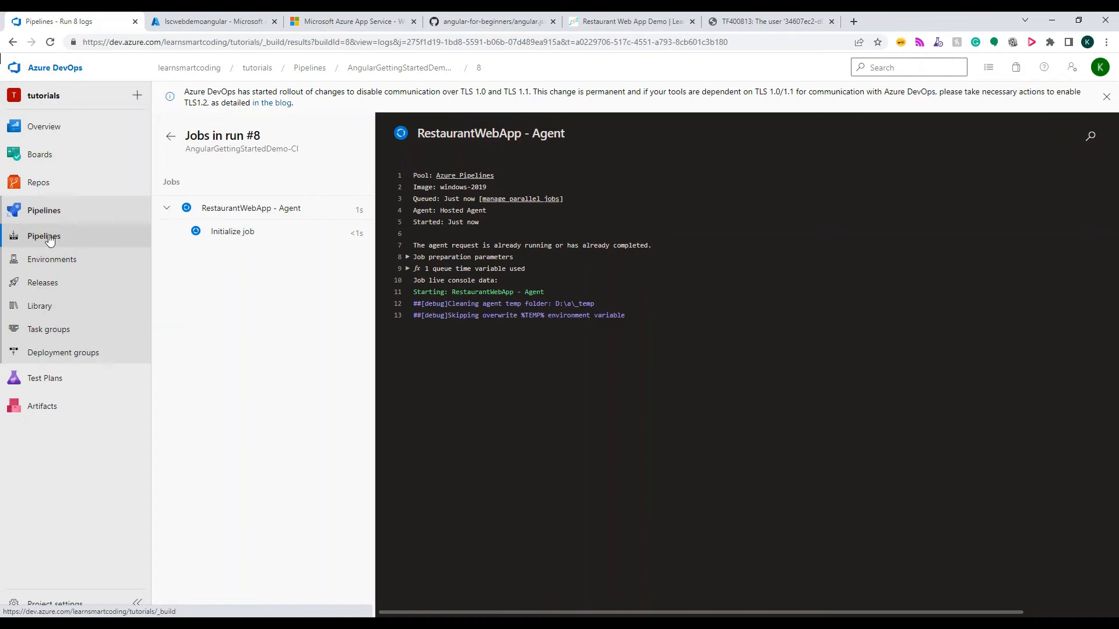
# Examine the error line in the agent job log of run #1 of the AngularGettingStarted-CI pipeline
pyautogui.click(39, 216)
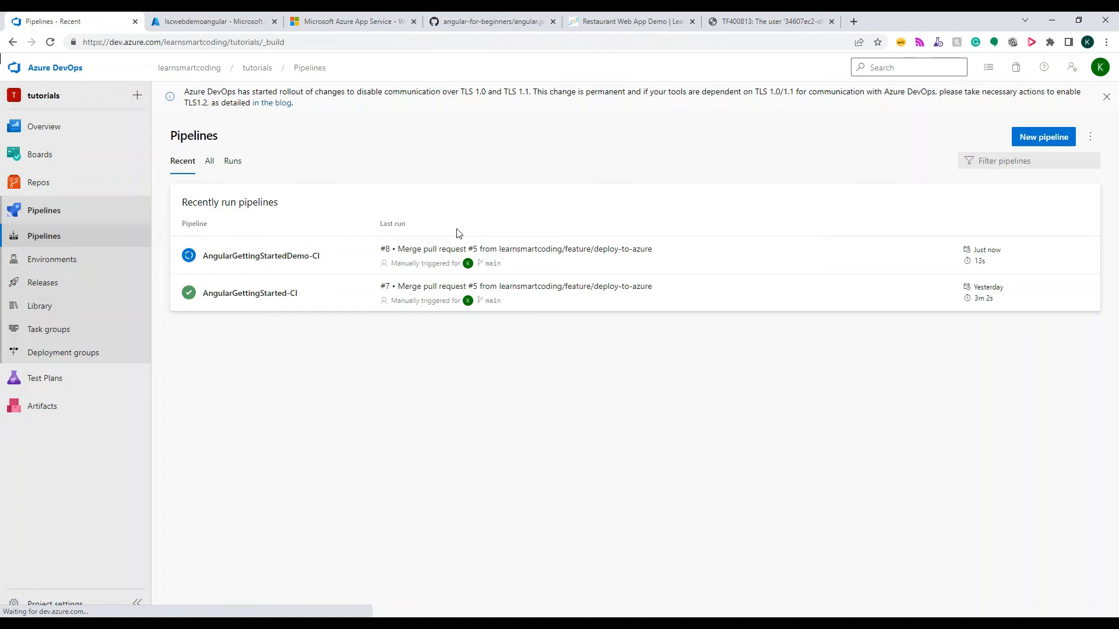
pyautogui.click(322, 309)
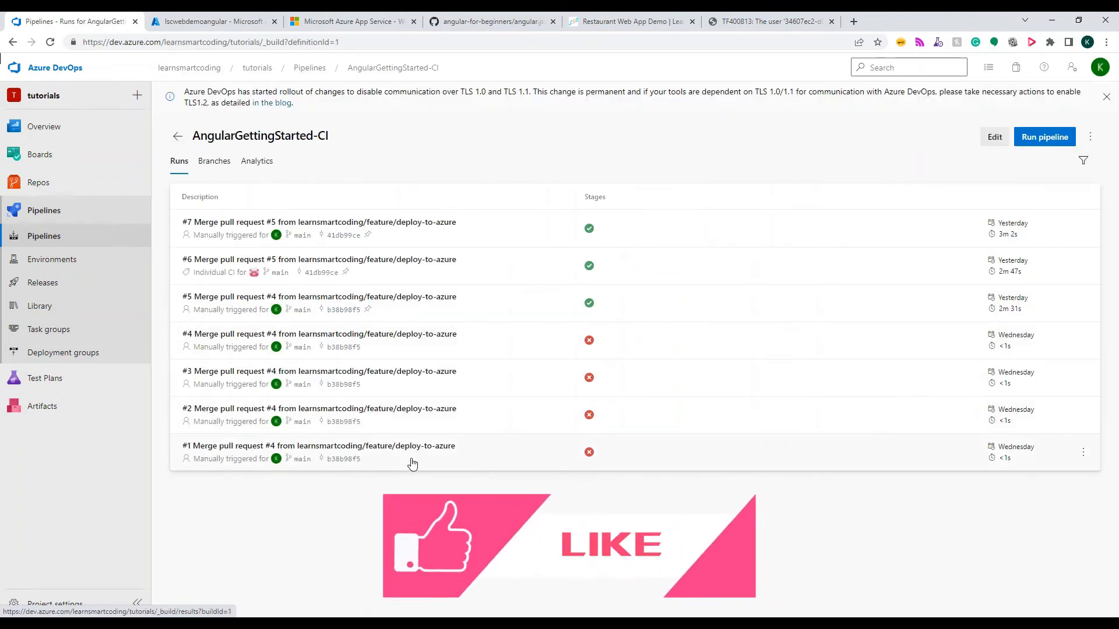
pyautogui.click(412, 464)
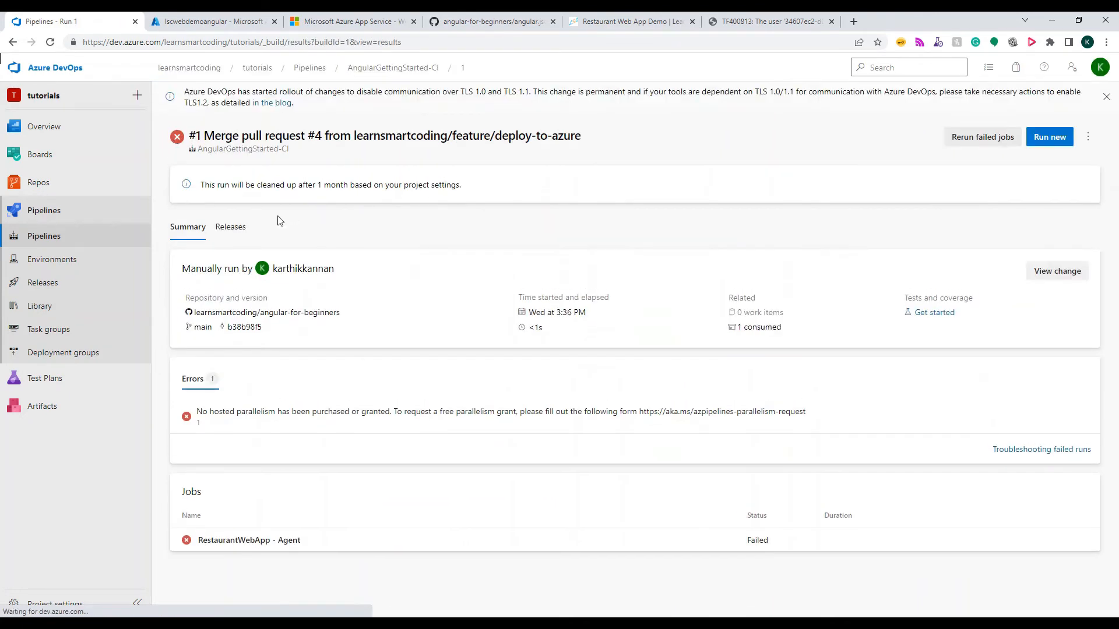
pyautogui.click(319, 540)
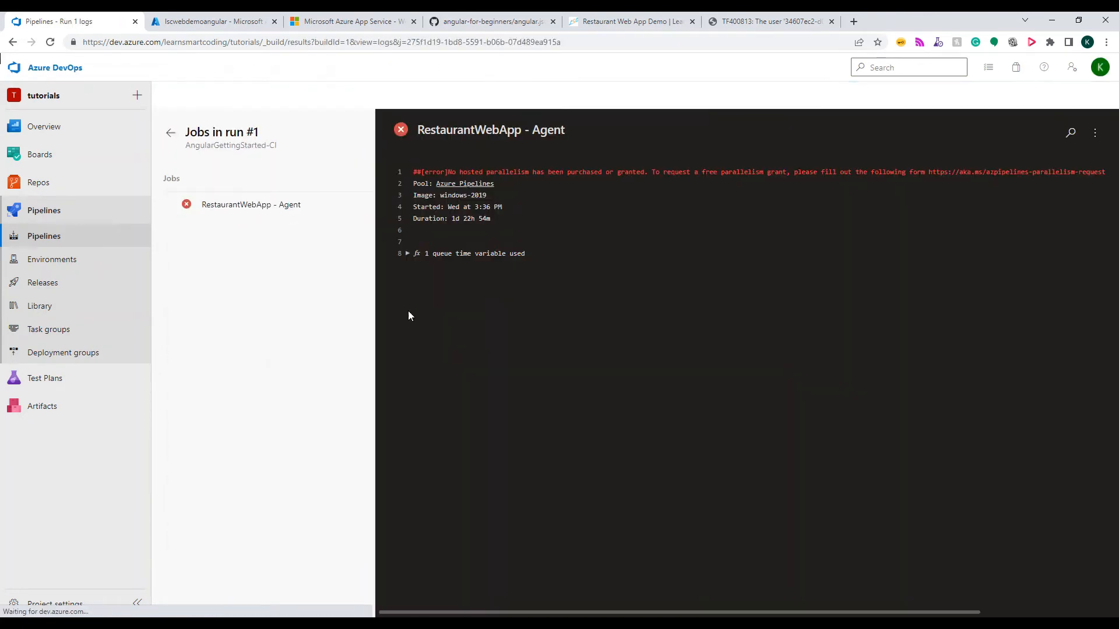
pyautogui.moveTo(1110, 179); pyautogui.dragTo(411, 175)
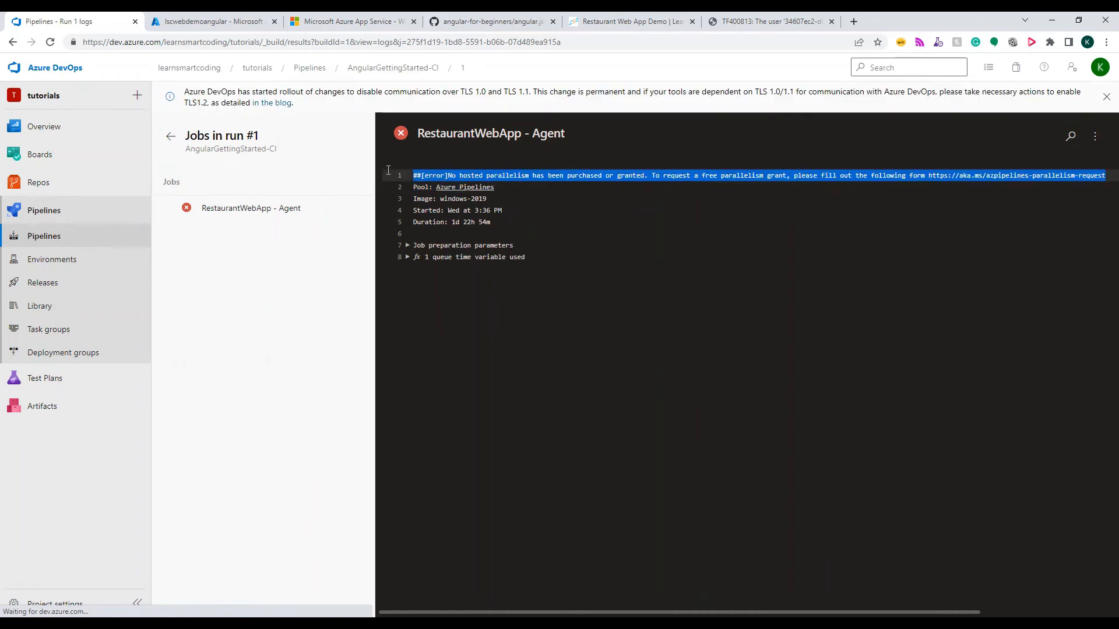
pyautogui.click(538, 236)
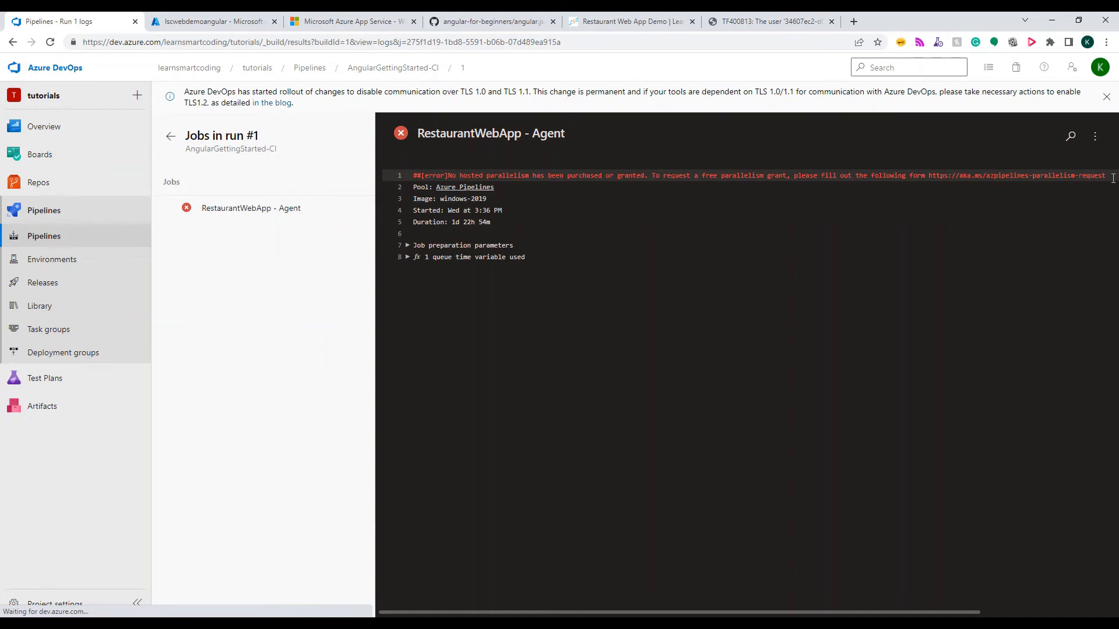
pyautogui.moveTo(1113, 179); pyautogui.dragTo(927, 176)
pyautogui.hotkey('ctrl', 'c')
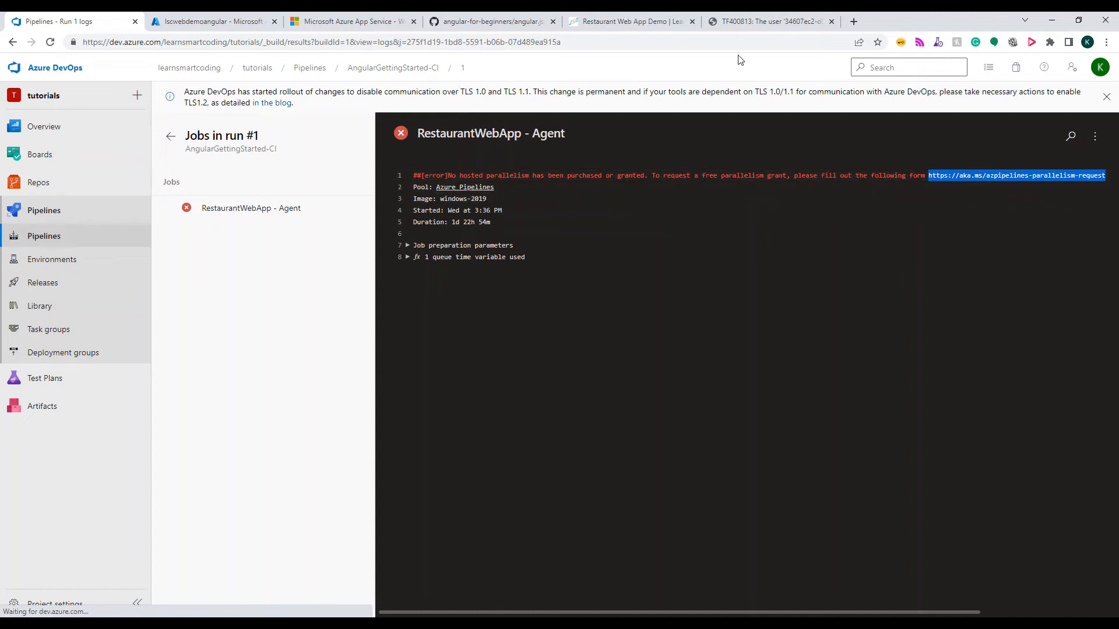
pyautogui.click(853, 23)
pyautogui.hotkey('ctrl', 'v')
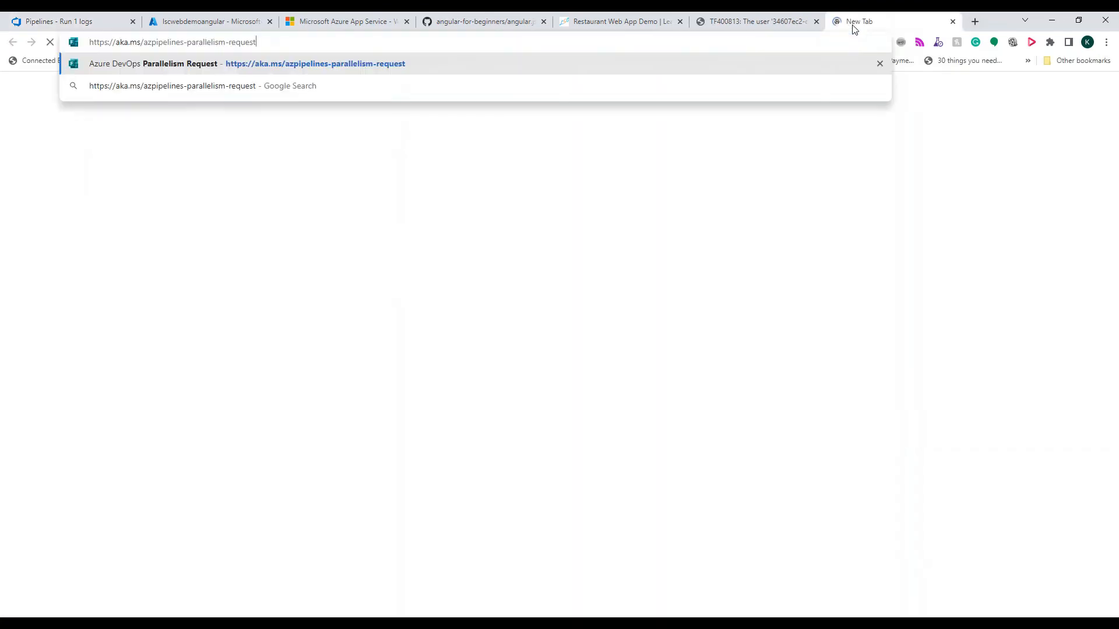
pyautogui.press('Return')
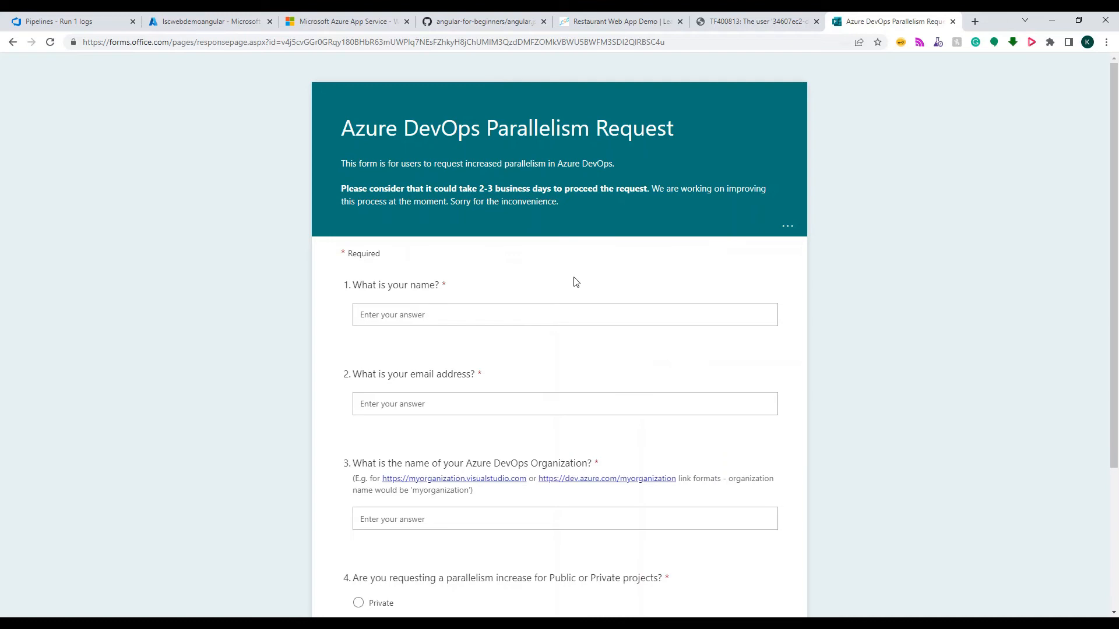
pyautogui.scroll(-2, 576, 282)
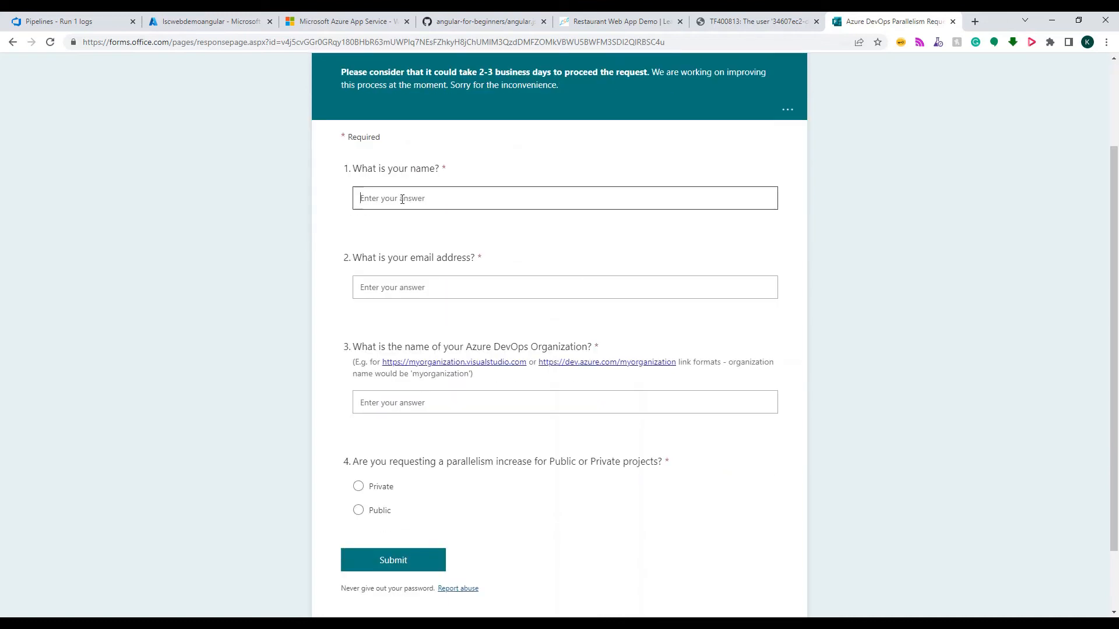
pyautogui.click(391, 288)
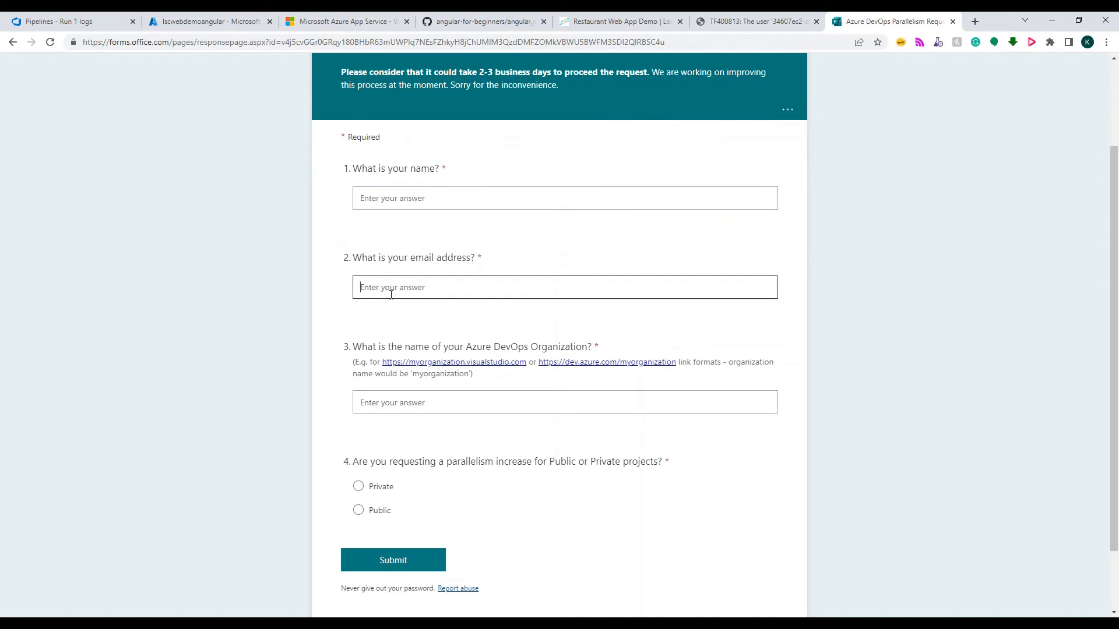
pyautogui.click(393, 404)
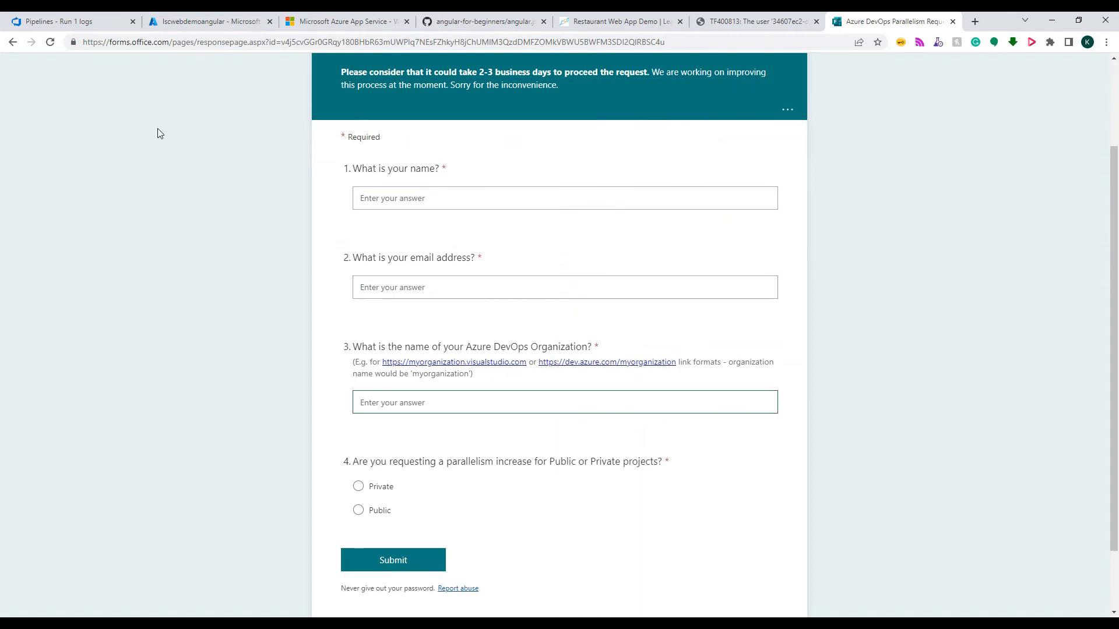
pyautogui.click(399, 406)
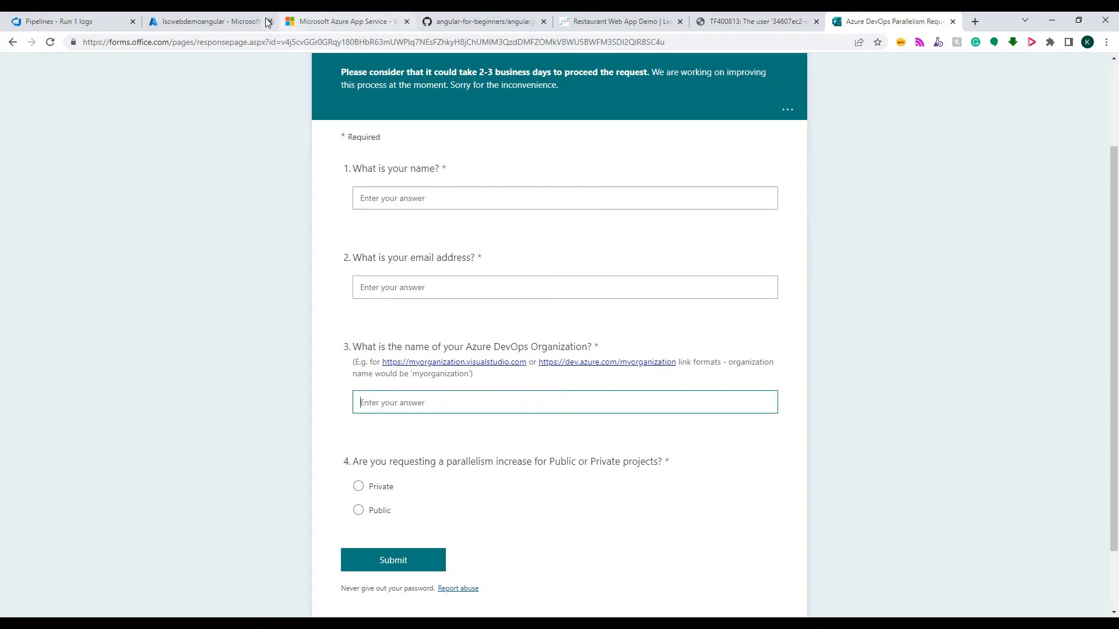
# Return to Azure DevOps and view the agent job log of run #8 of the AngularGettingStartedDemo-CI pipeline
pyautogui.click(200, 22)
pyautogui.click(99, 22)
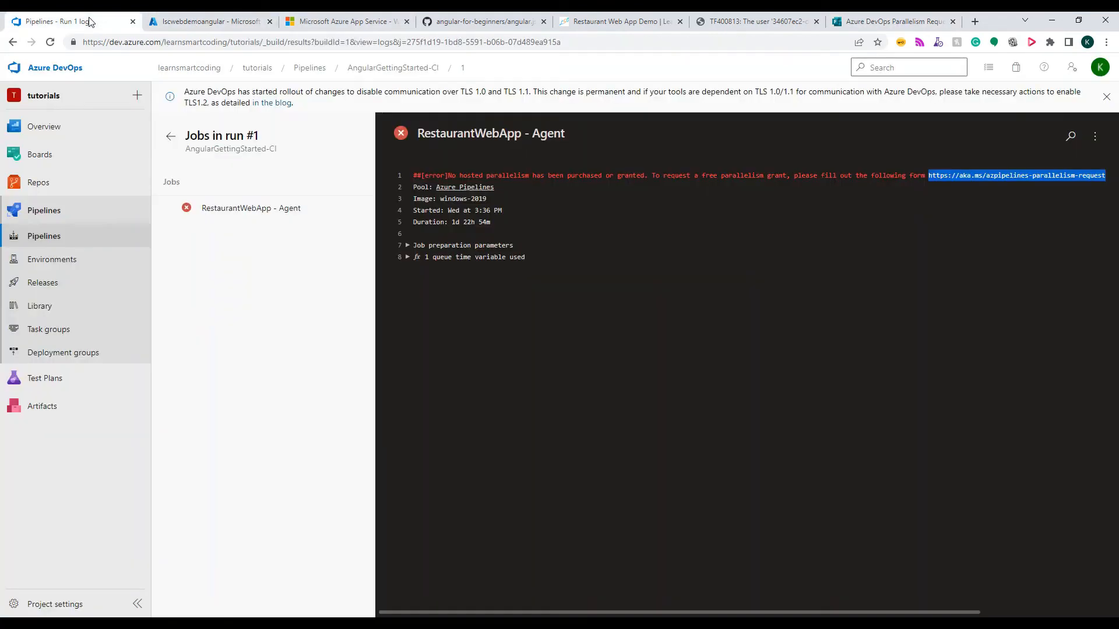
pyautogui.click(50, 219)
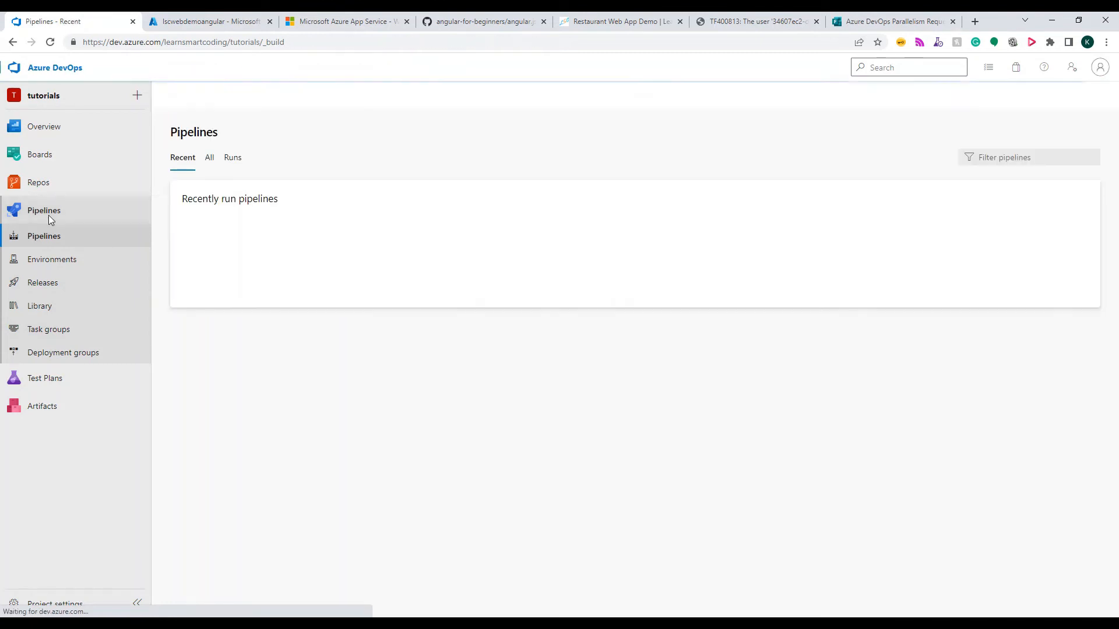
pyautogui.click(331, 266)
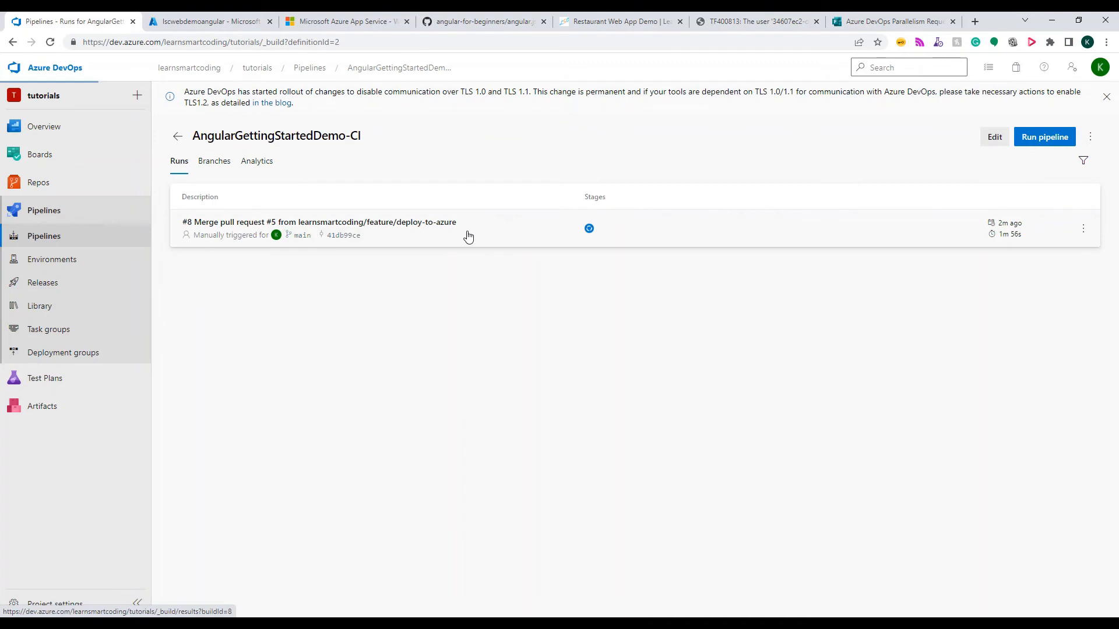
pyautogui.click(468, 236)
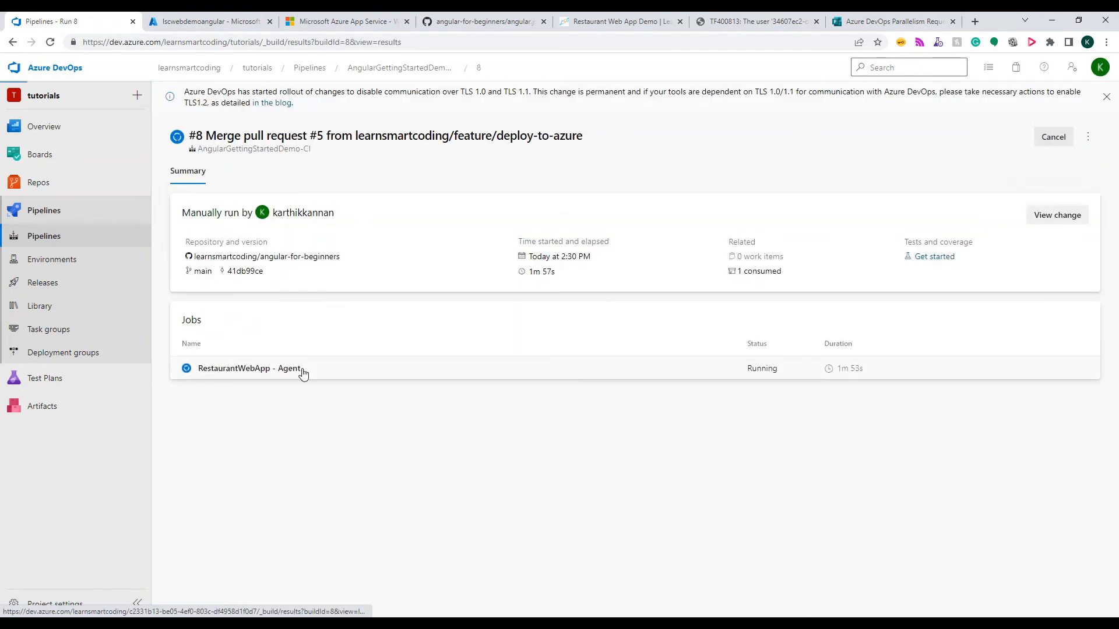
pyautogui.click(303, 373)
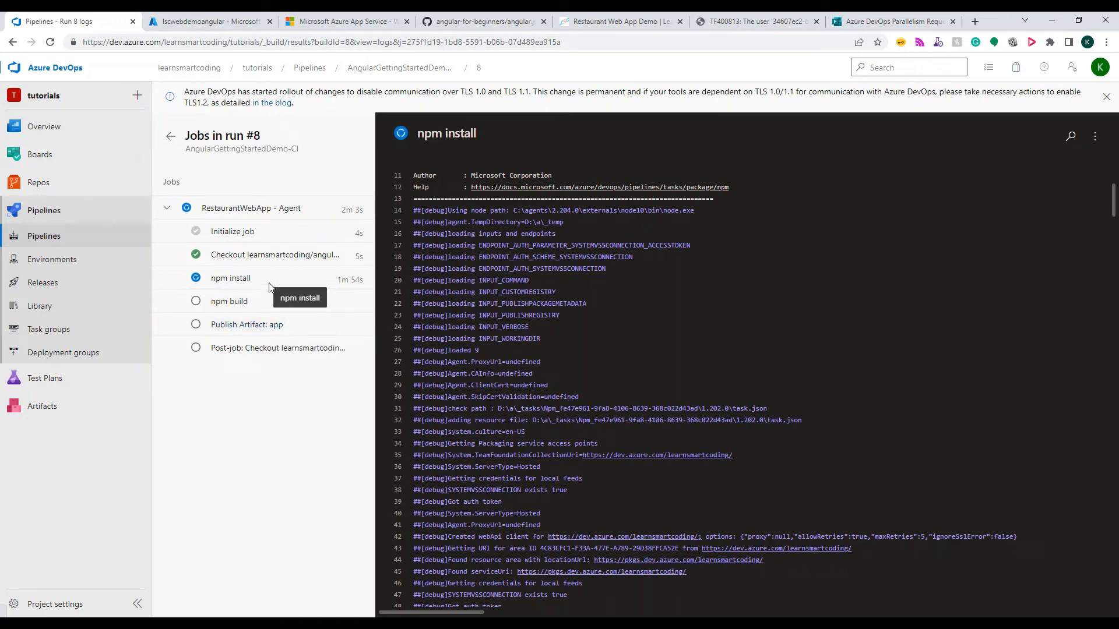
# Review the lscwebdemoangular overview metrics in the Azure portal and return to the run #8 job log in Azure DevOps
pyautogui.click(210, 21)
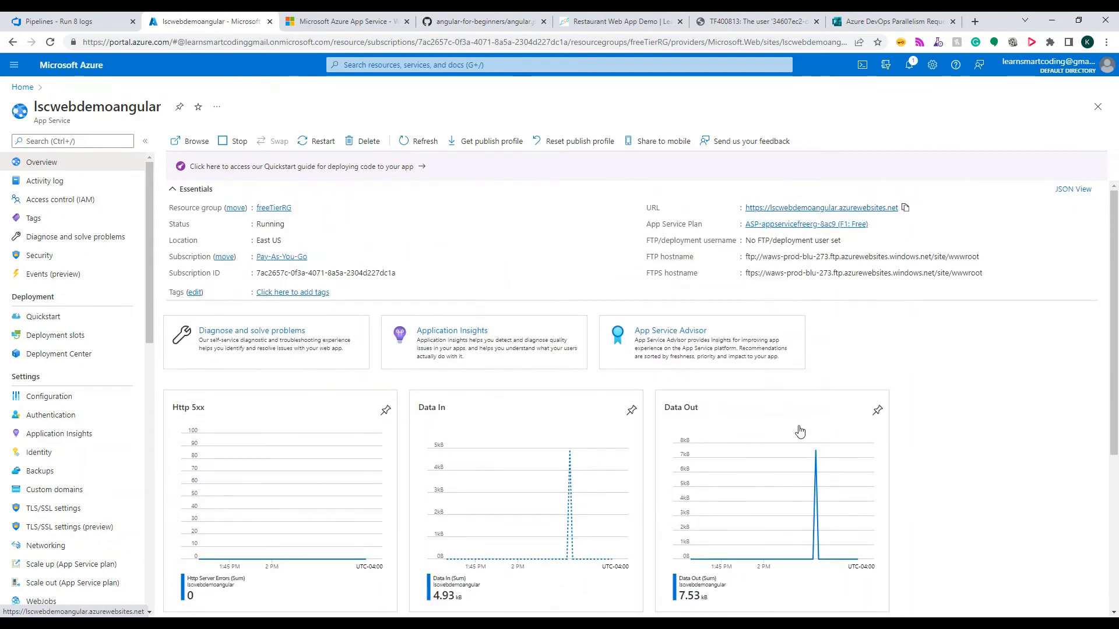
pyautogui.scroll(-4, 412, 425)
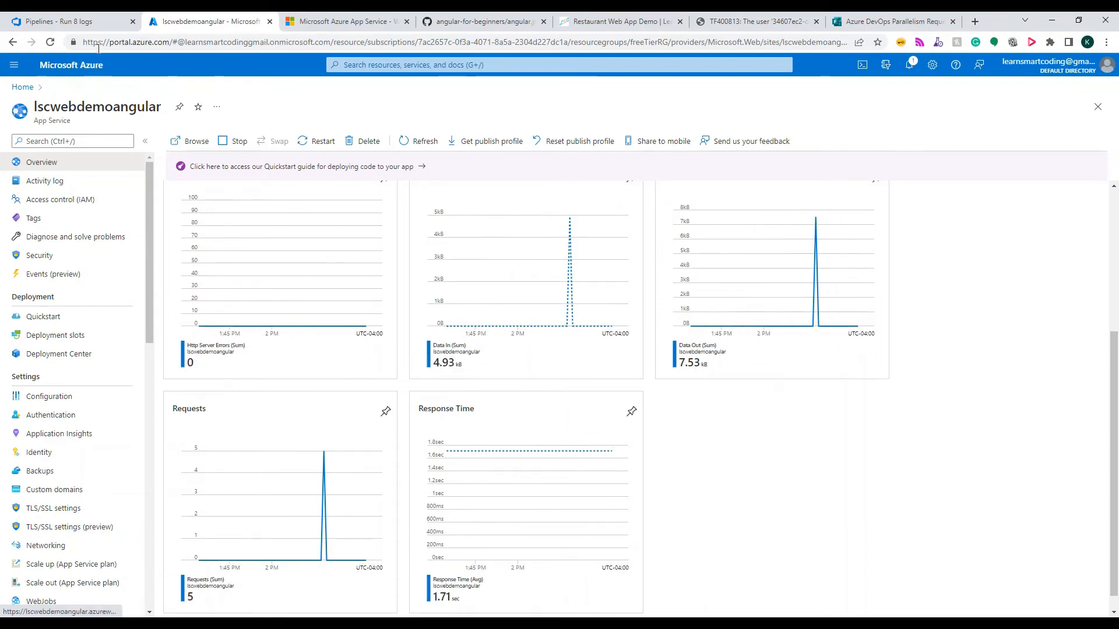
pyautogui.click(88, 22)
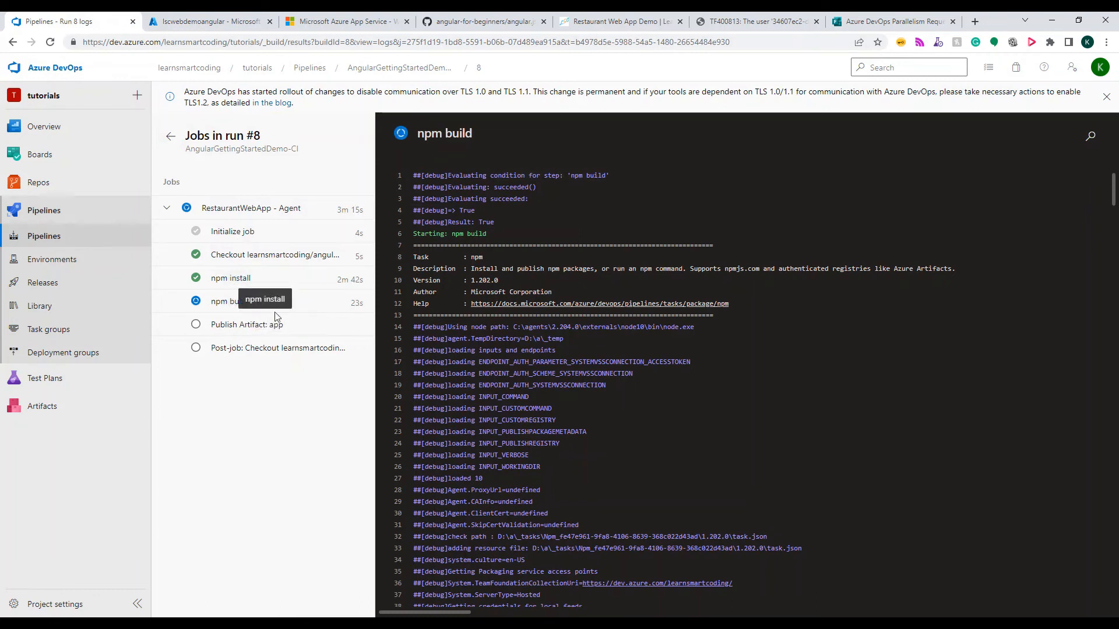
pyautogui.scroll(-4, 582, 324)
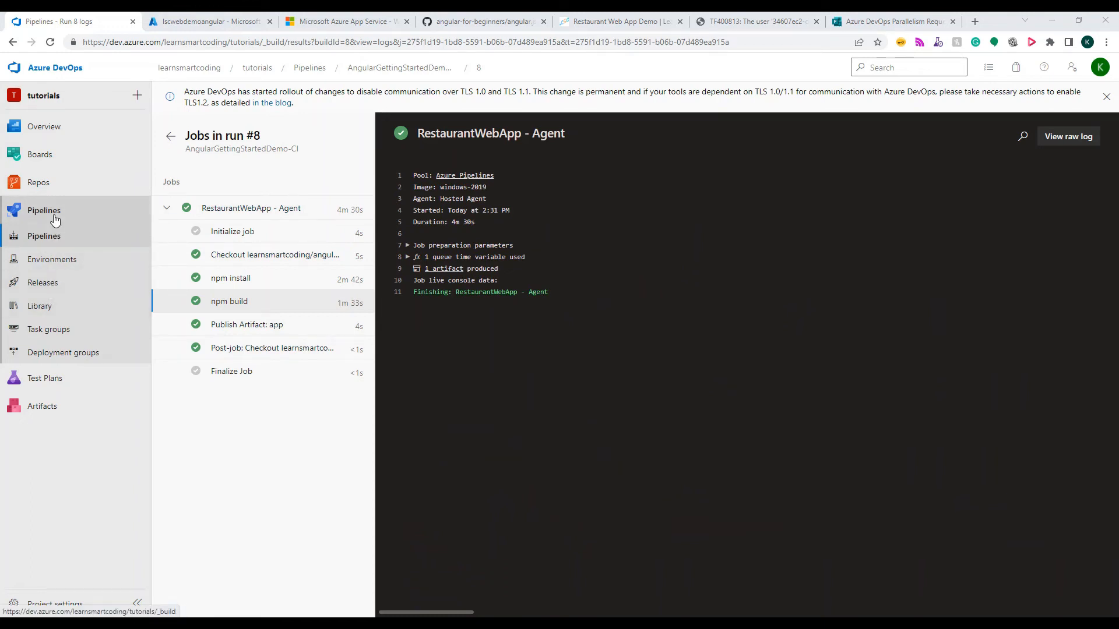
# Open the published artifacts of run #8 from its RestaurantWebApp - Agent job log and expand the app artifact's files
pyautogui.click(171, 136)
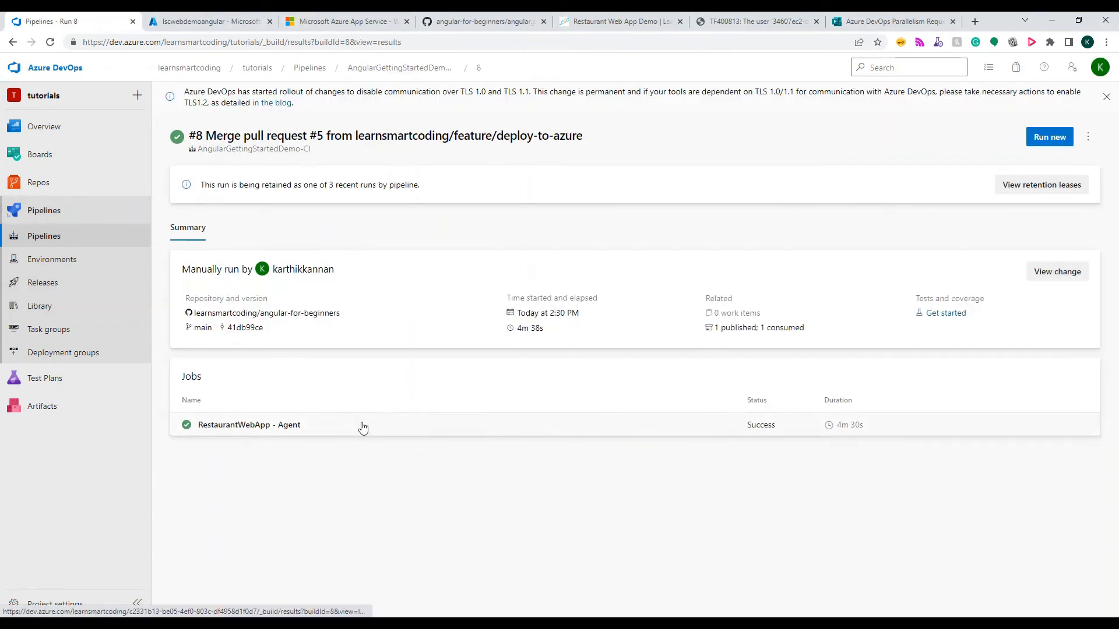
pyautogui.click(436, 423)
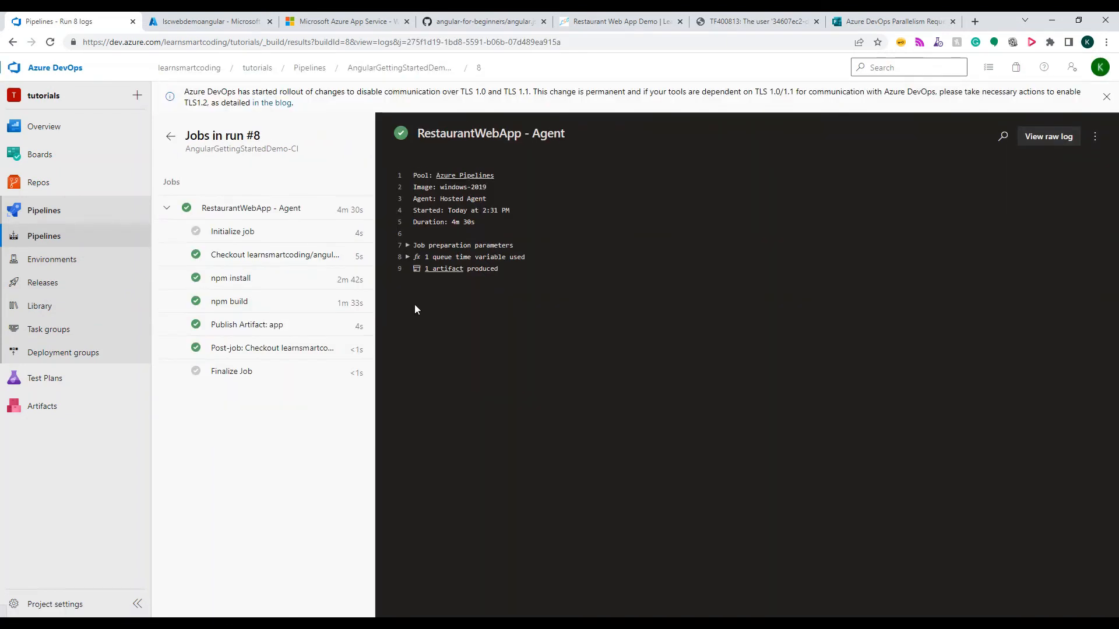
pyautogui.click(440, 269)
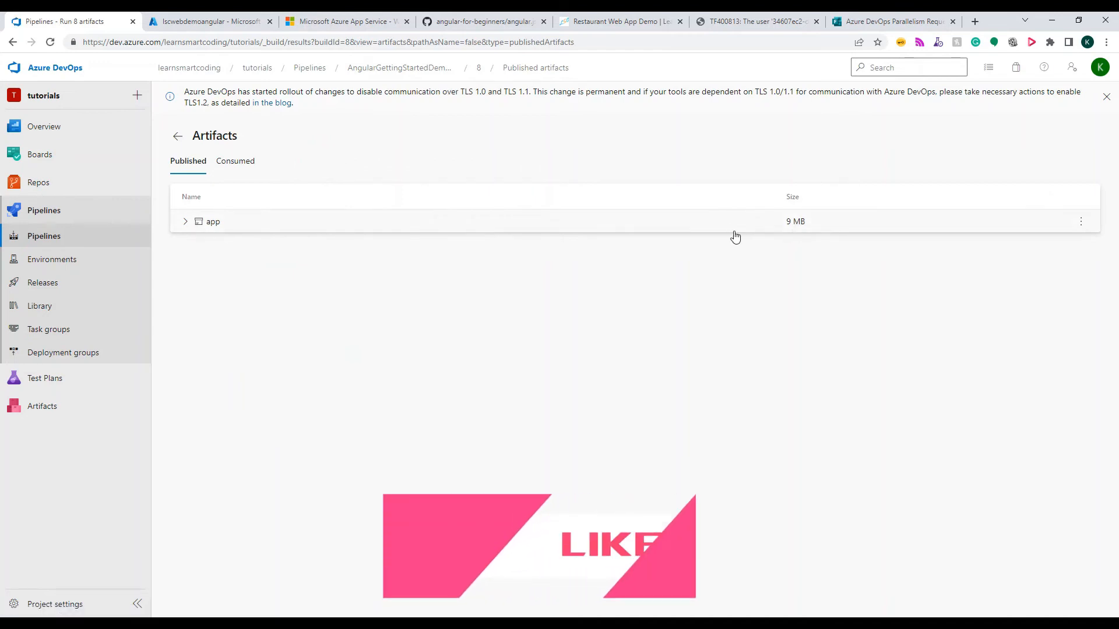
pyautogui.click(185, 222)
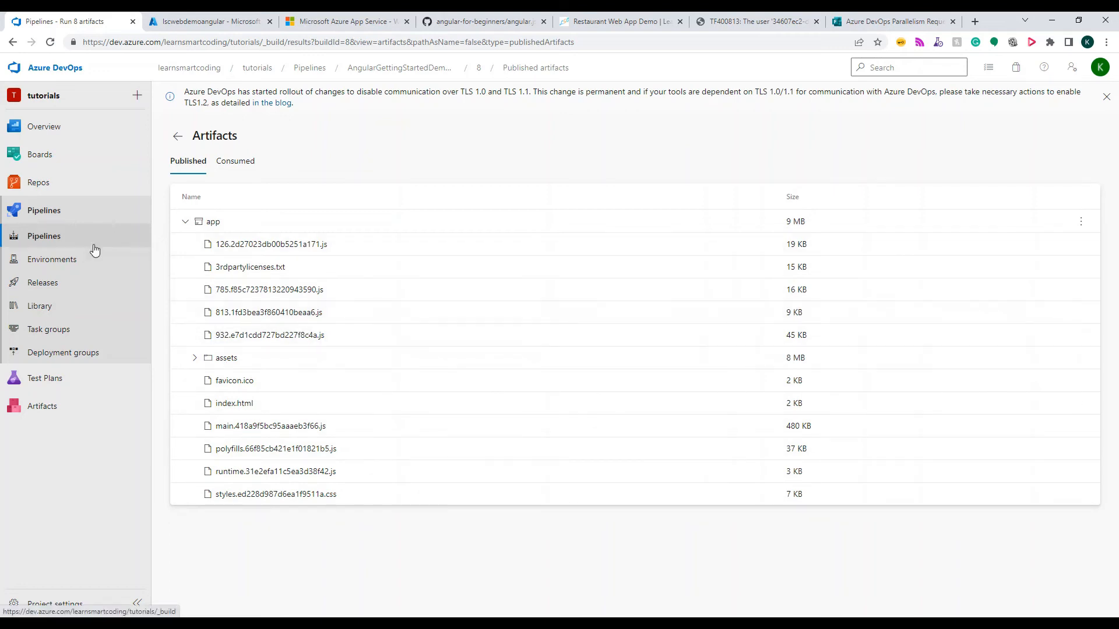
# Create a new release pipeline from the Azure App Service deployment template and name its stage Prod
pyautogui.click(49, 286)
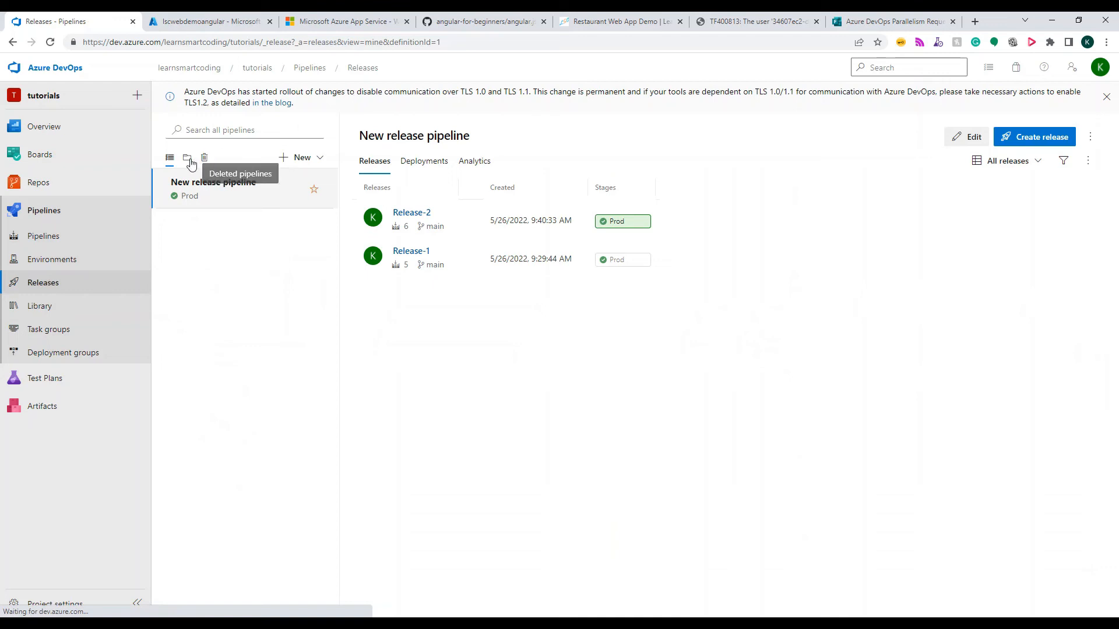
pyautogui.click(299, 158)
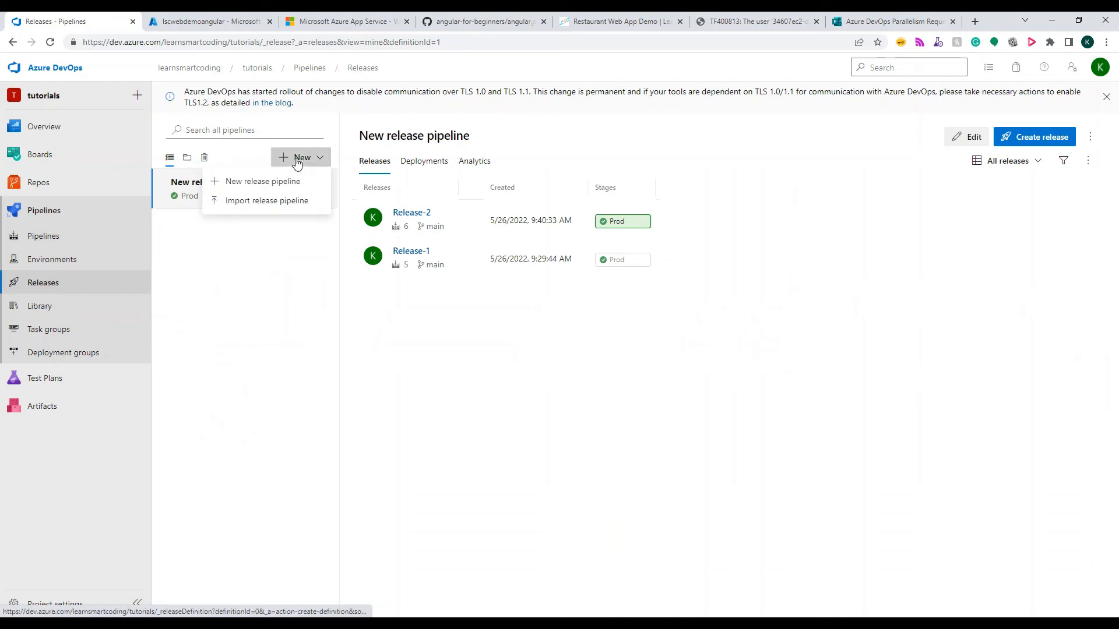
pyautogui.click(263, 182)
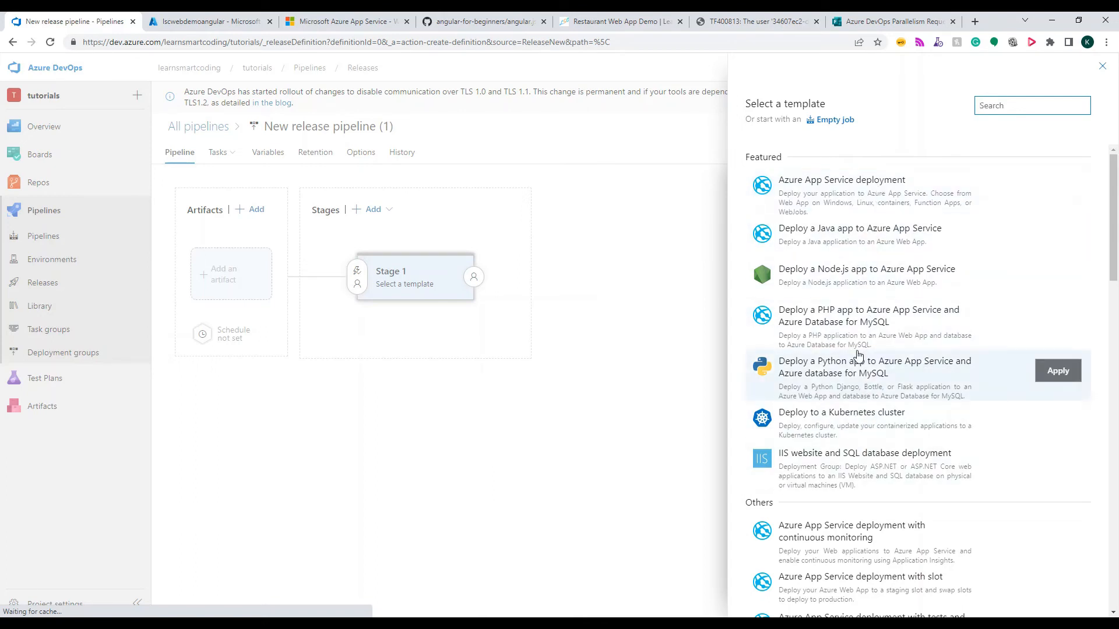
pyautogui.click(1055, 190)
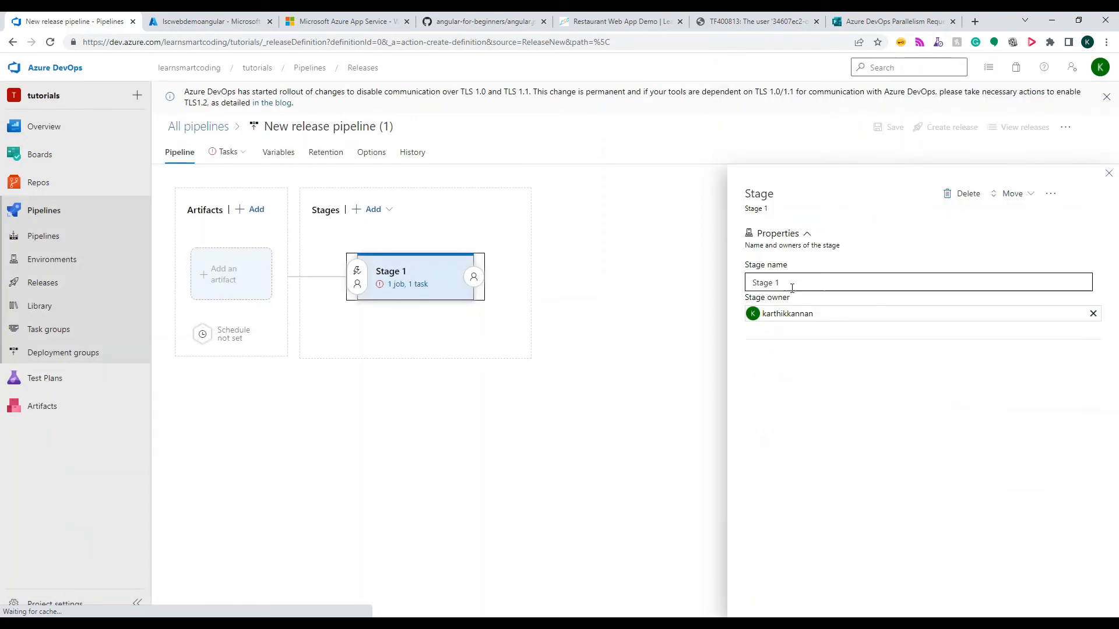
pyautogui.press('BackSpace')
pyautogui.write('Prod')
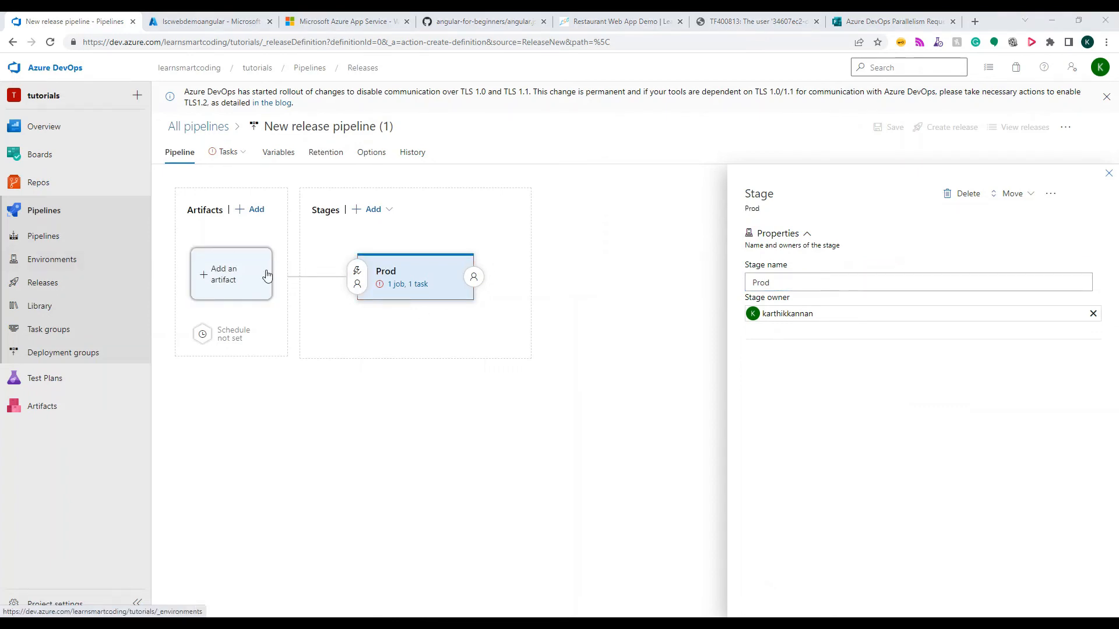
# Add a Build artifact from the AngularGettingStartedDemo-CI pipeline in the tutorials project, with Latest as the default version
pyautogui.click(214, 287)
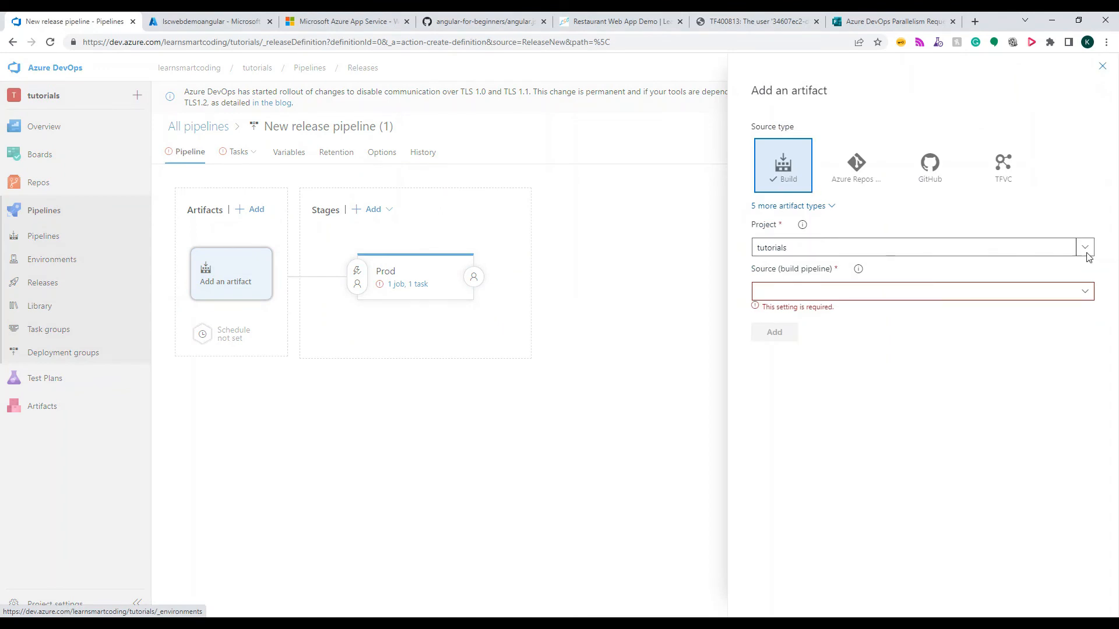
pyautogui.click(1085, 291)
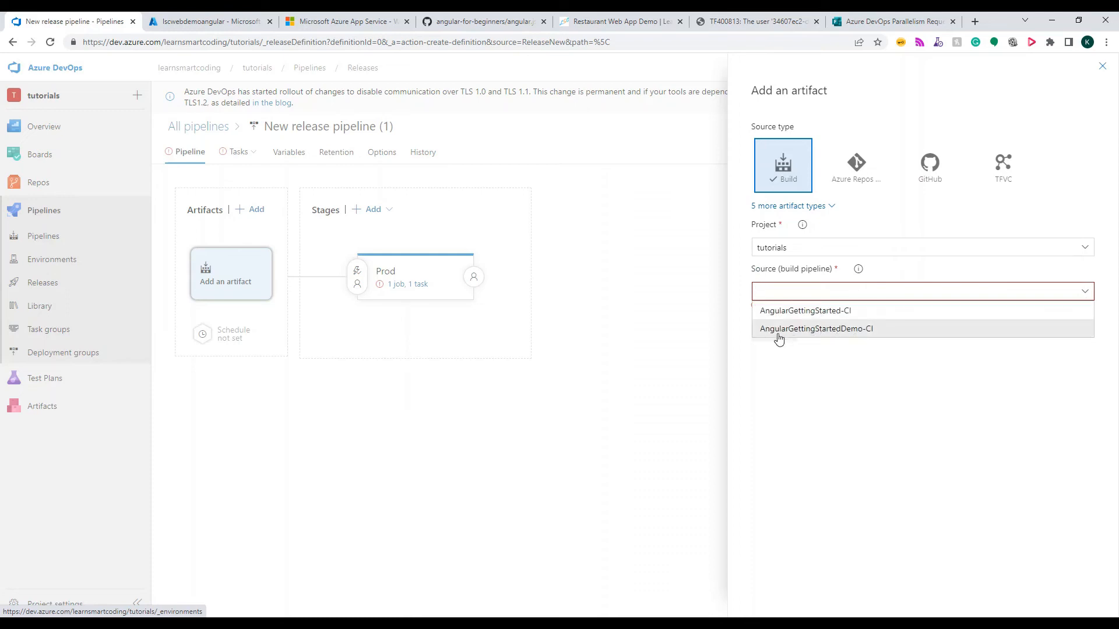
pyautogui.click(851, 329)
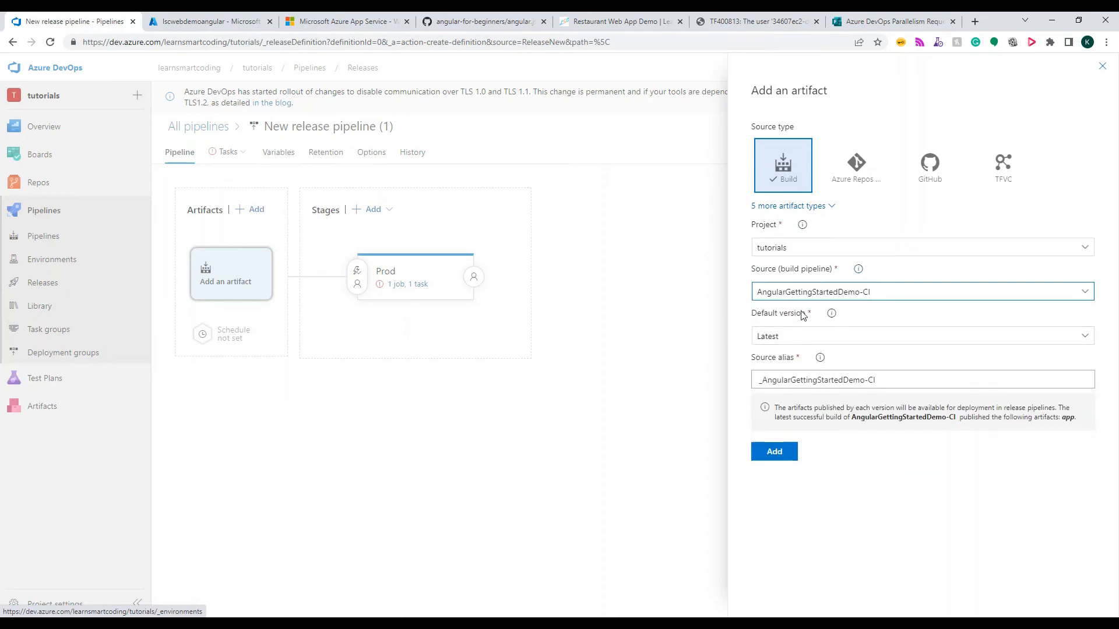
pyautogui.click(780, 344)
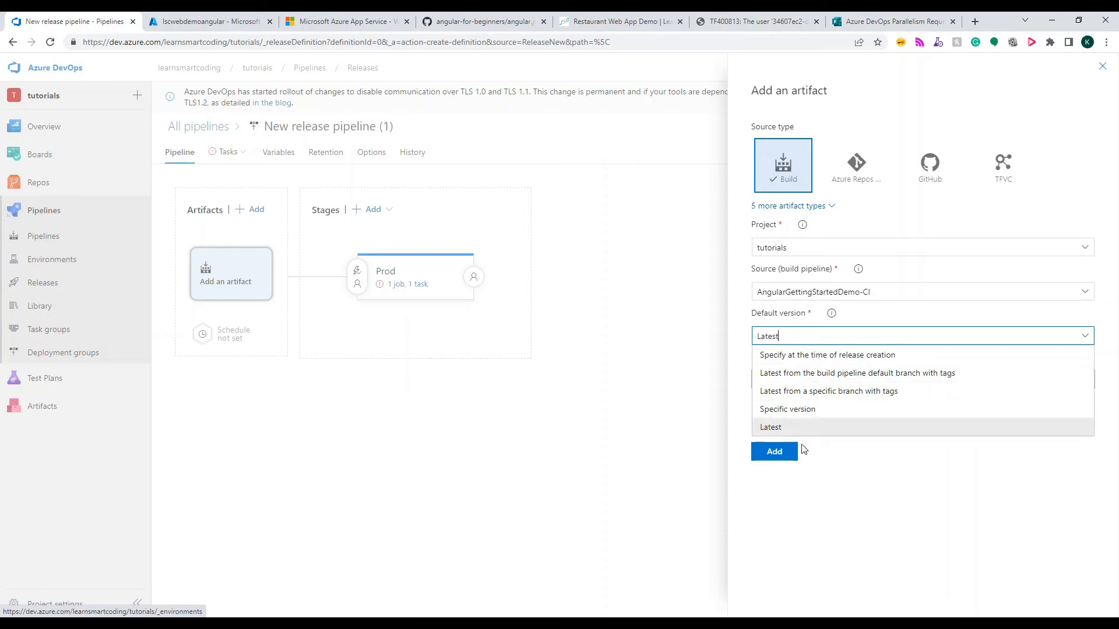
pyautogui.click(788, 429)
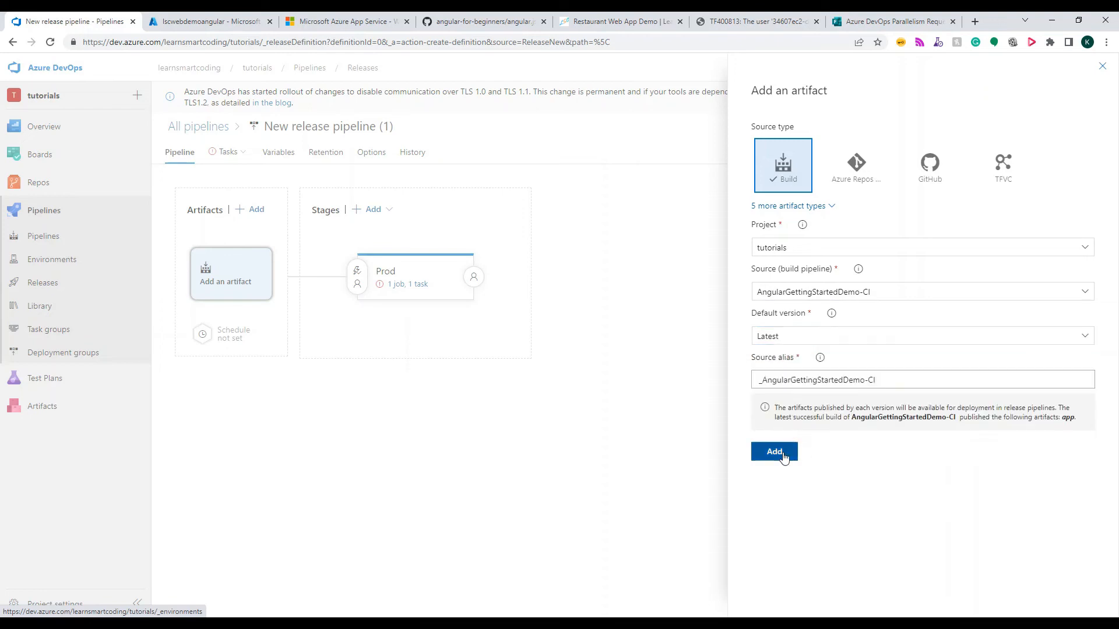
pyautogui.click(780, 454)
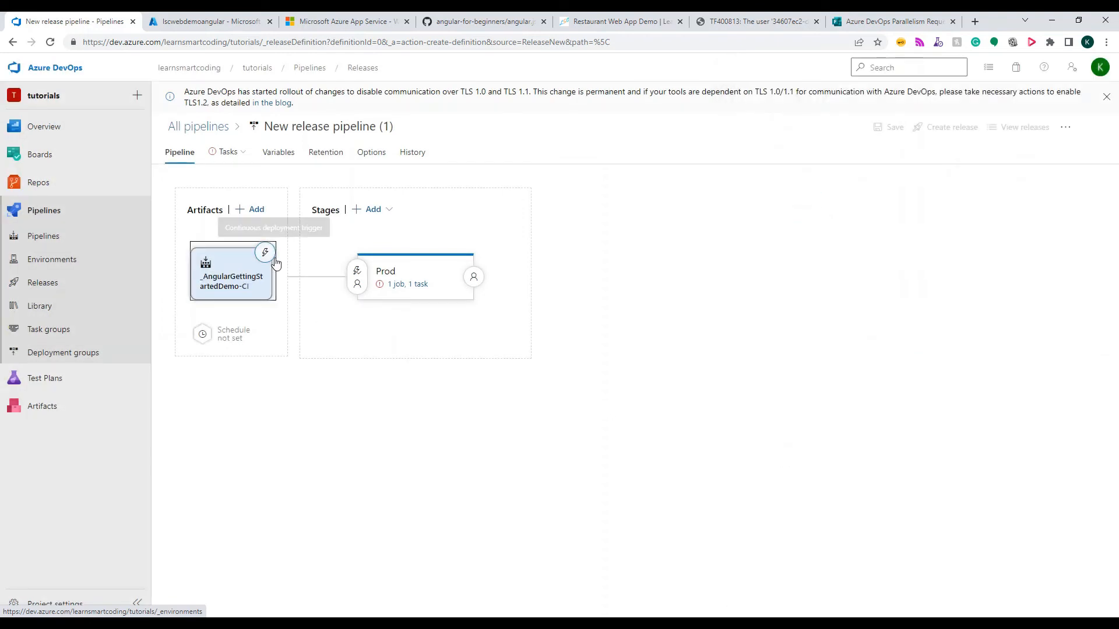
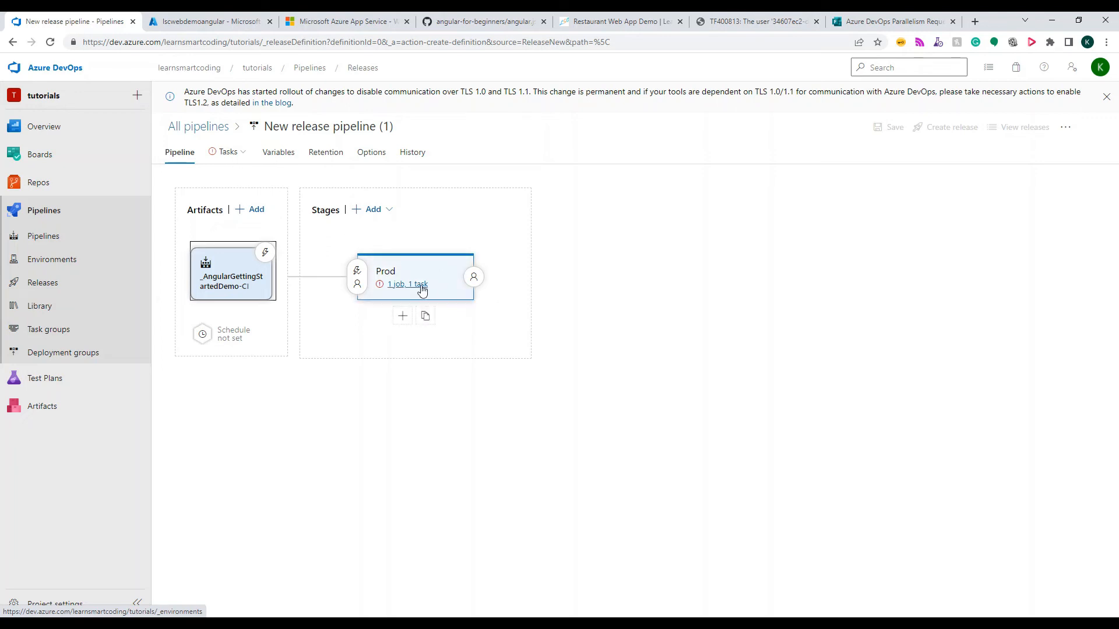
# Download the lscwebdemoangular publish profile from the Azure portal and open the PublishSettings file in a maximized Notepad++ window
pyautogui.moveTo(228, 165)
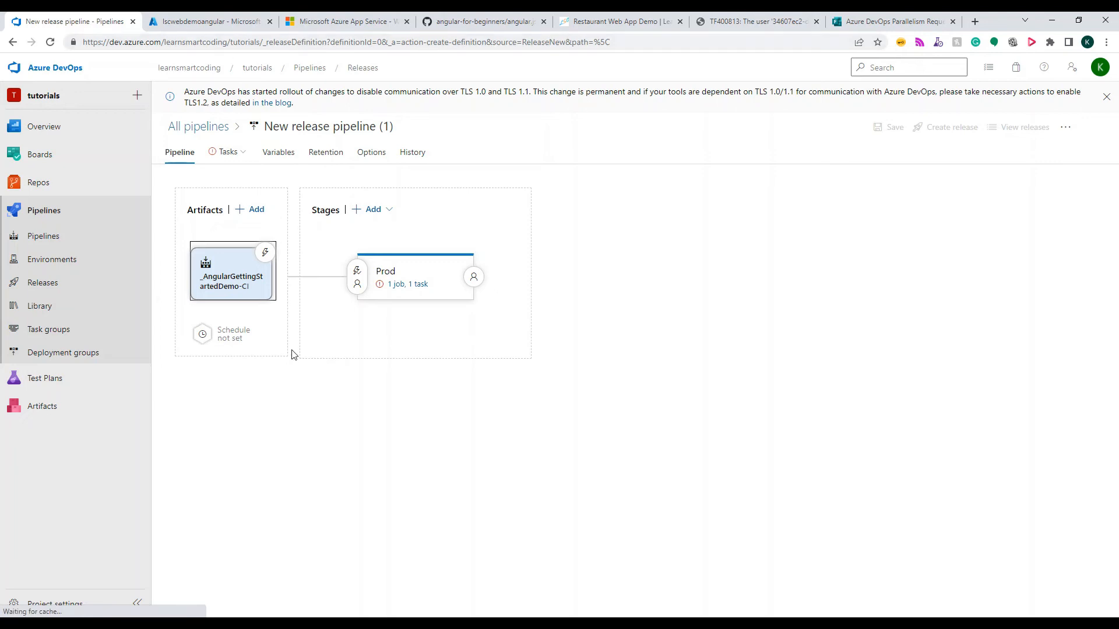
pyautogui.click(215, 22)
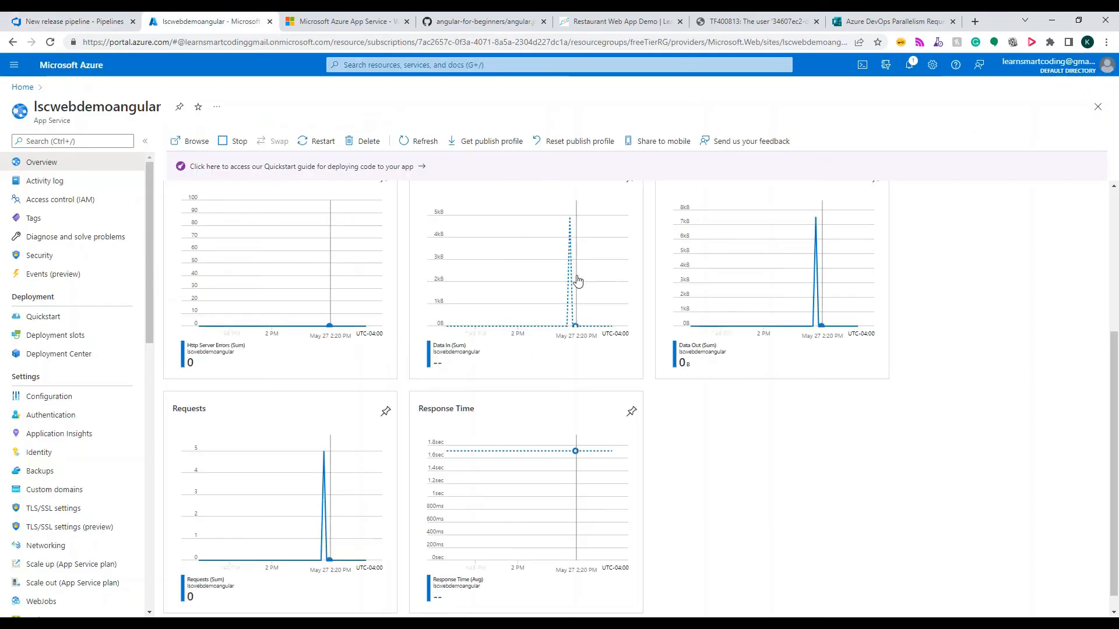
pyautogui.scroll(4, 577, 291)
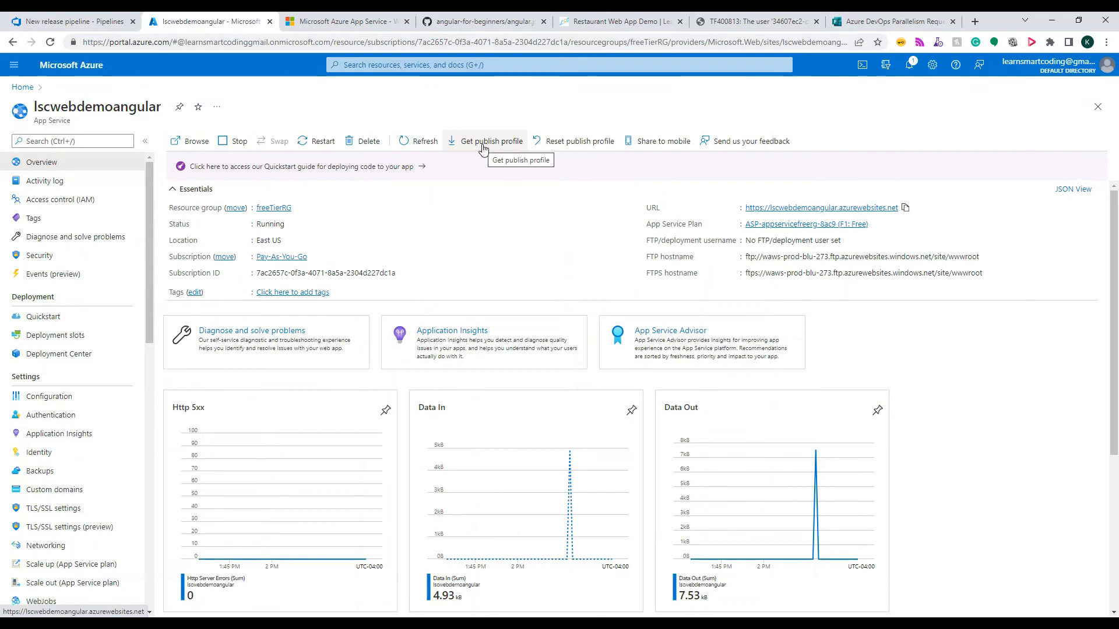
pyautogui.click(482, 143)
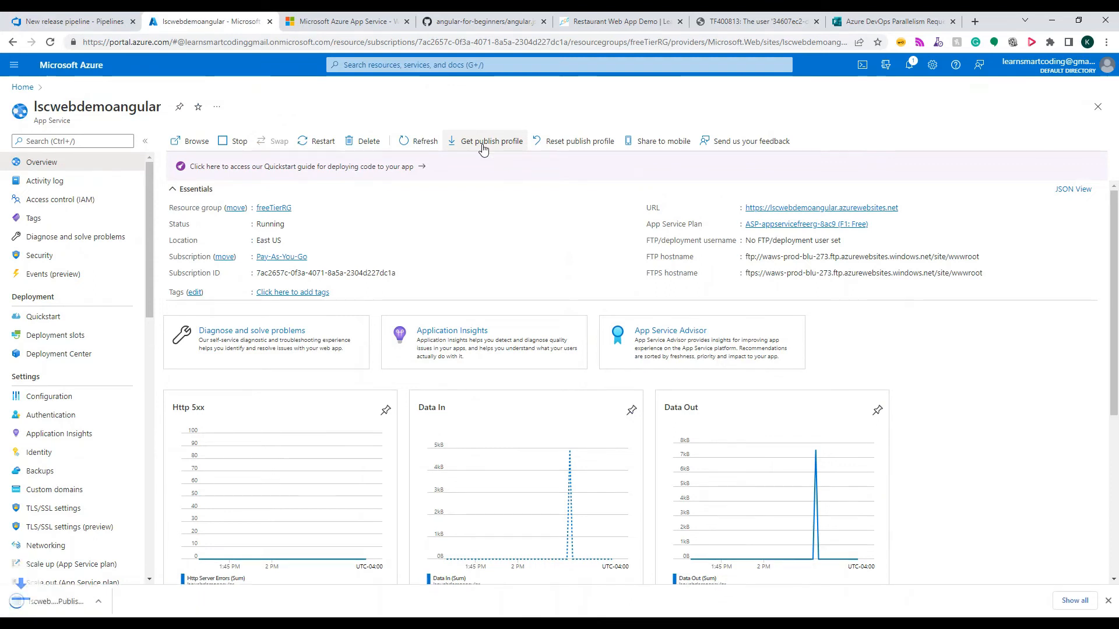
pyautogui.click(124, 602)
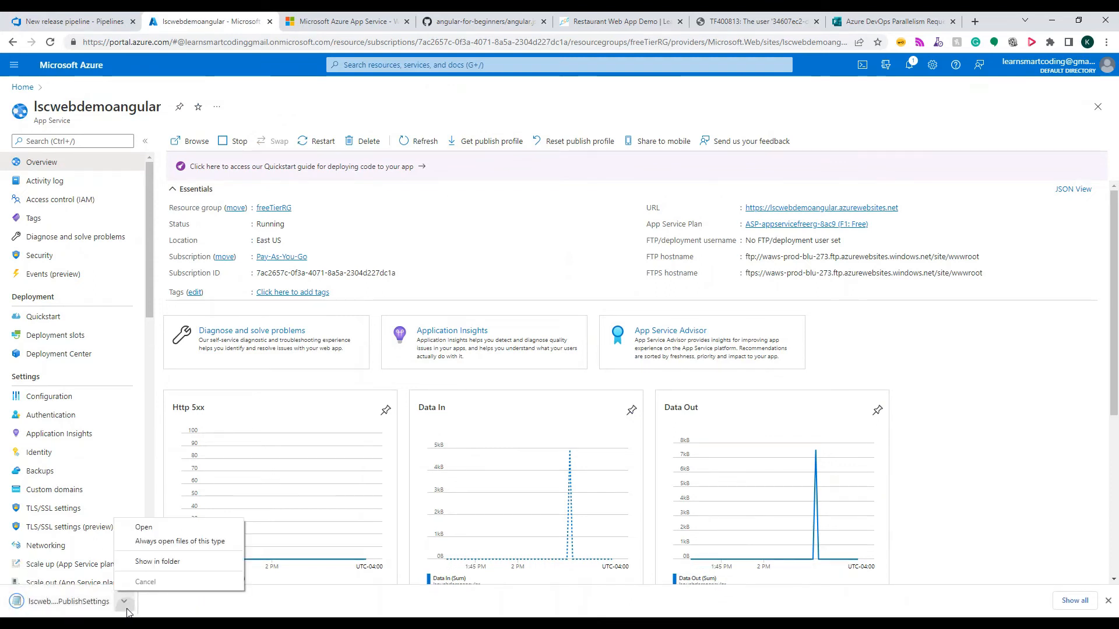
pyautogui.click(153, 561)
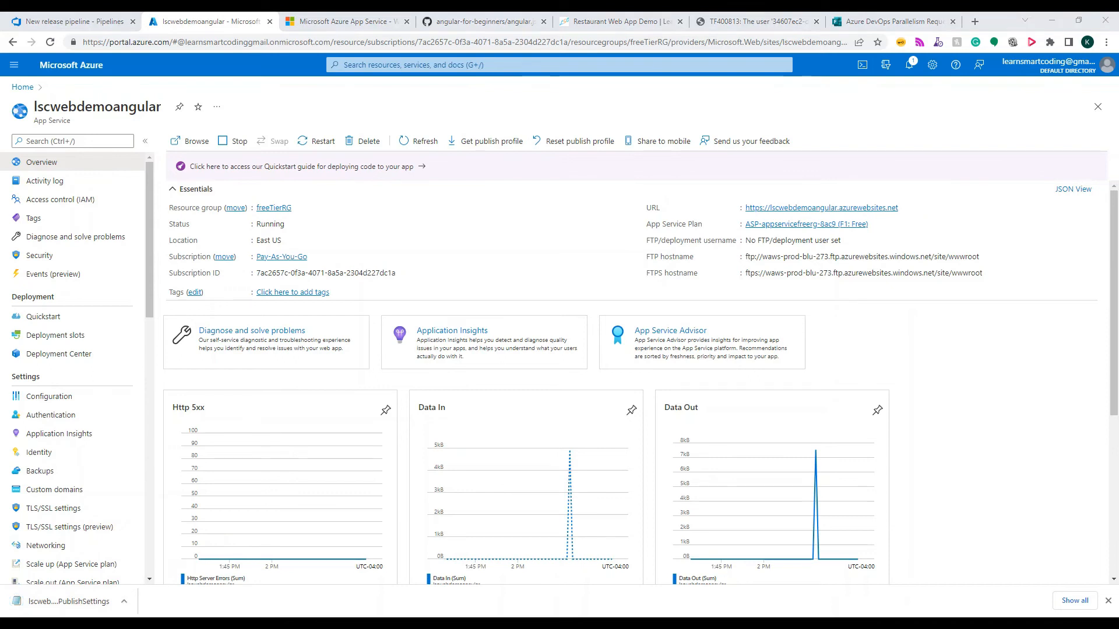
pyautogui.moveTo(0, 30); pyautogui.dragTo(482, 56)
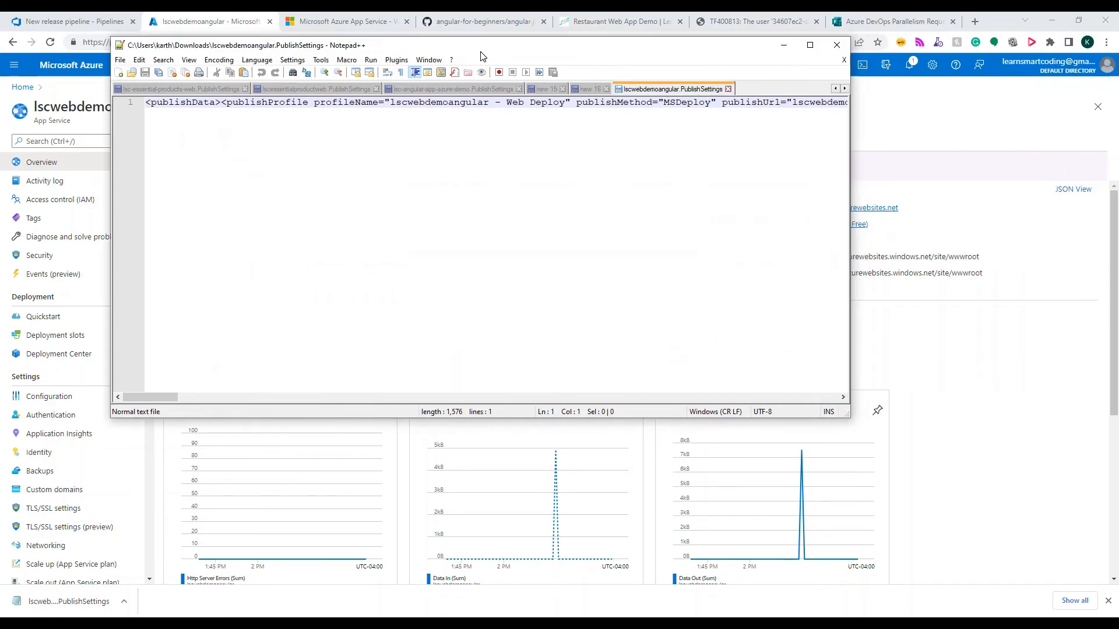
pyautogui.doubleClick(481, 53)
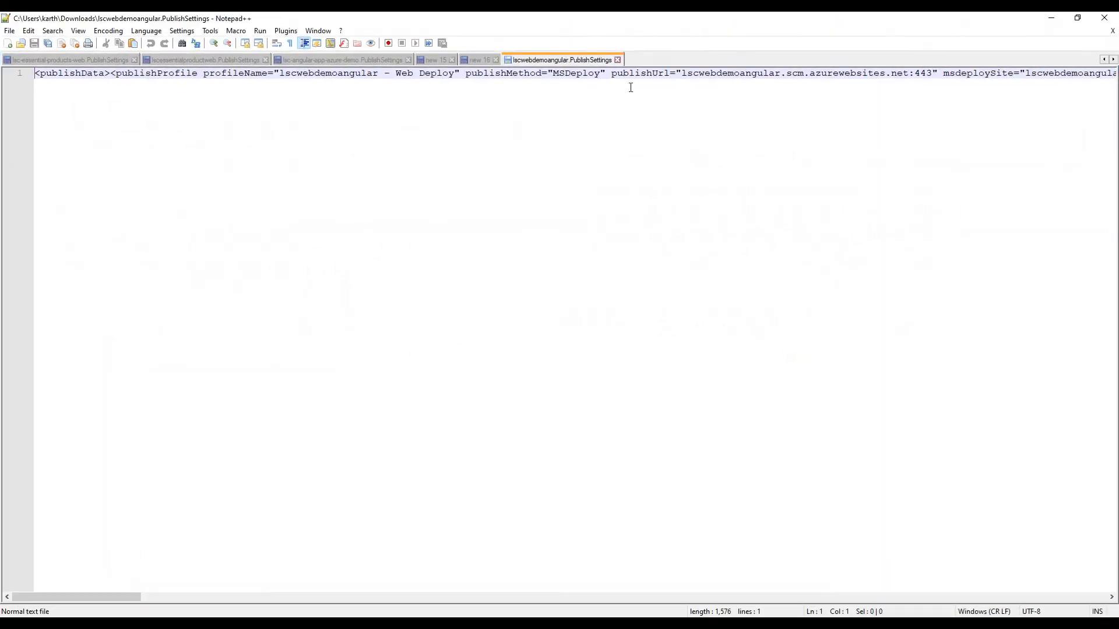
# Break the Web Deploy profile's attributes onto separate lines and set its closing publishProfile tag apart with blank lines
pyautogui.click(607, 74)
pyautogui.press('Return')
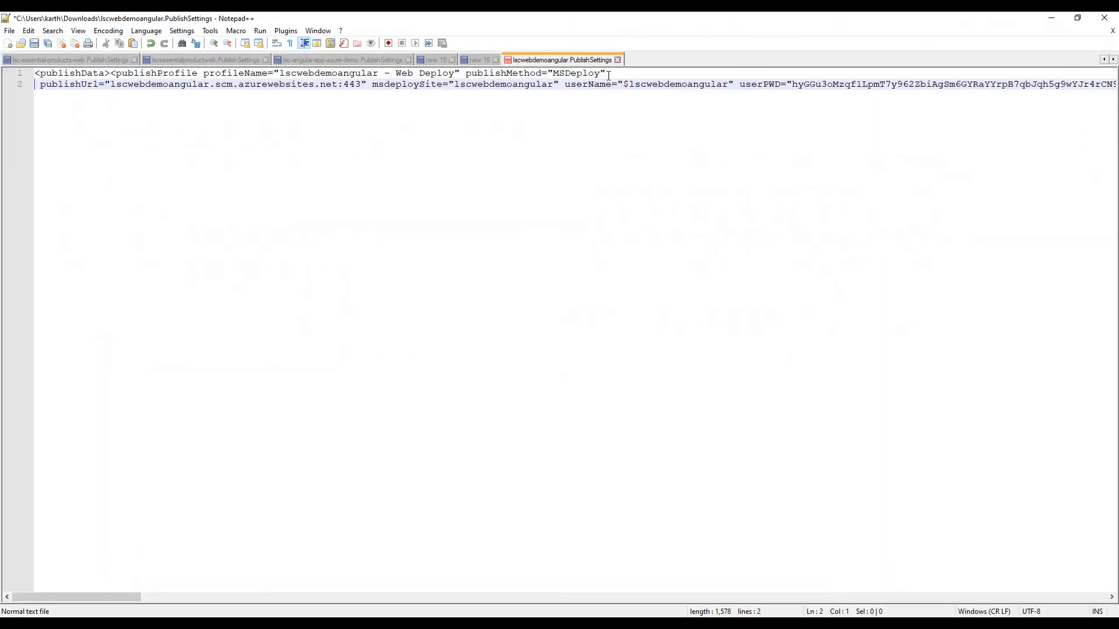
pyautogui.click(564, 88)
pyautogui.press('Return')
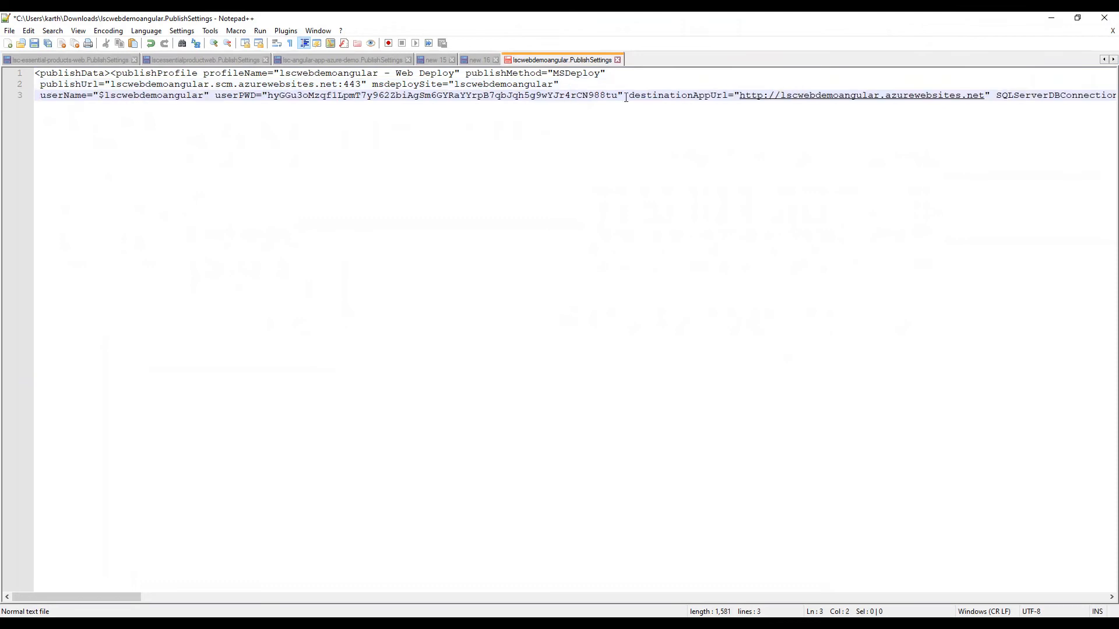
pyautogui.click(627, 96)
pyautogui.press('Return')
pyautogui.click(742, 106)
pyautogui.press('Return')
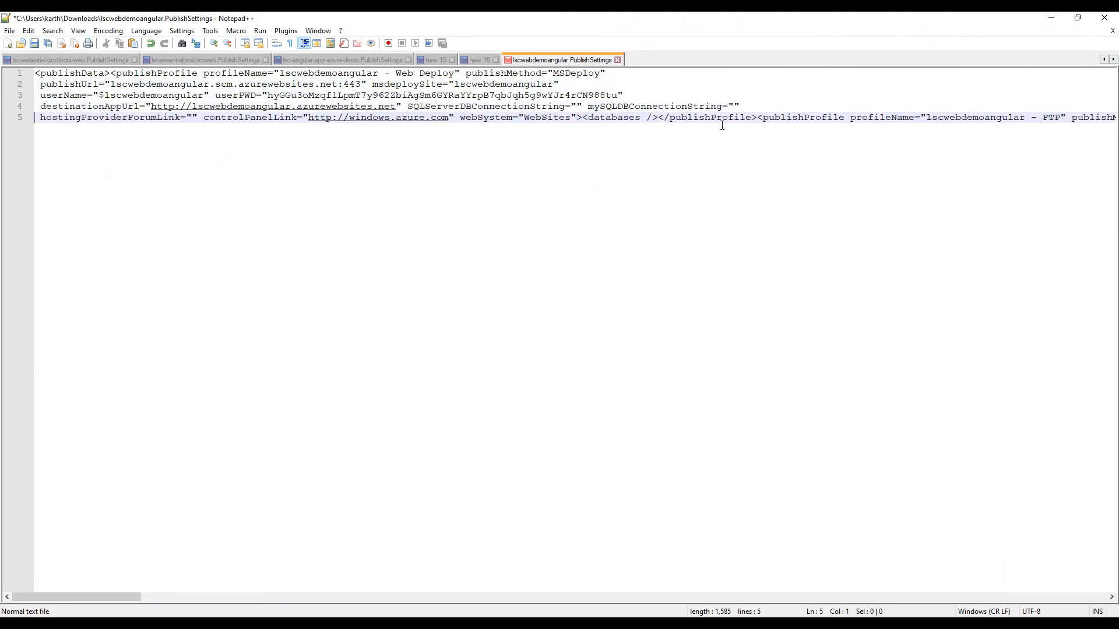
pyautogui.click(659, 118)
pyautogui.press('Return')
# Split the FTP profile so that publishUrl, ftpPassiveMode, userName, userPWD and destinationAppUrl each start on their own line
pyautogui.press('Return')
pyautogui.press('Return')
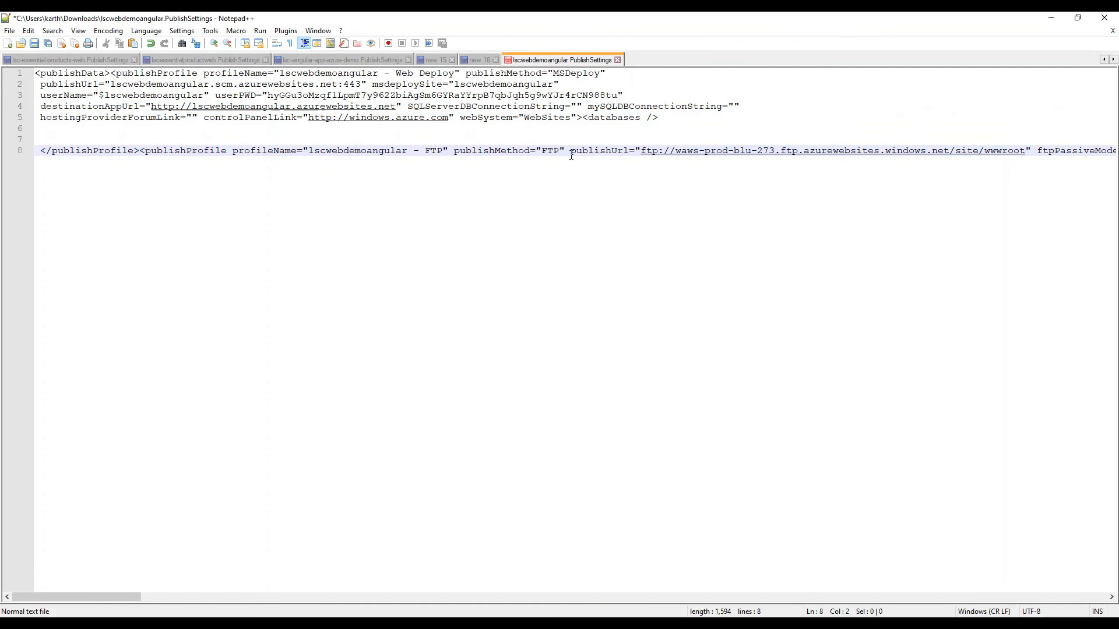
pyautogui.click(565, 153)
pyautogui.press('Return')
pyautogui.press('Return')
pyautogui.click(505, 174)
pyautogui.press('Return')
pyautogui.press('Return')
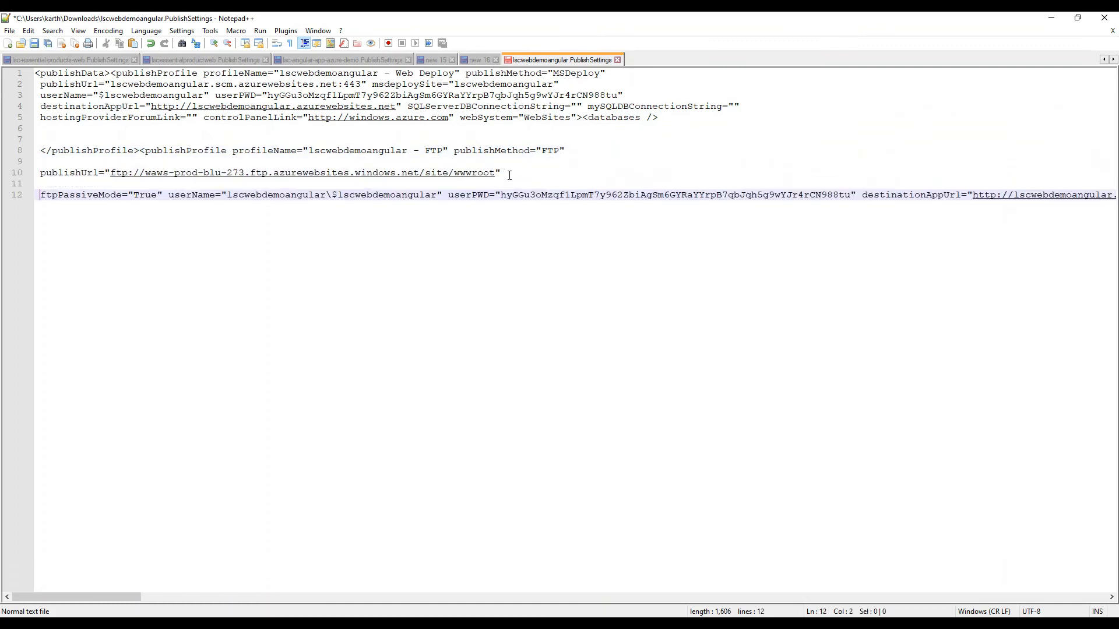
pyautogui.press('Return')
pyautogui.click(450, 207)
pyautogui.press('Return')
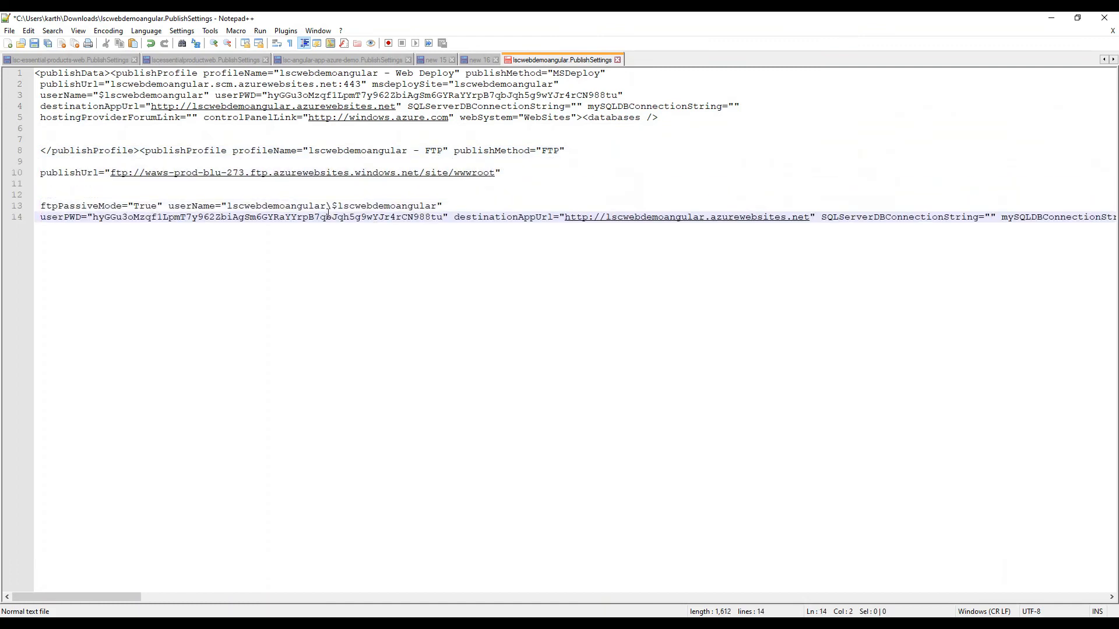
pyautogui.click(170, 207)
pyautogui.press('Return')
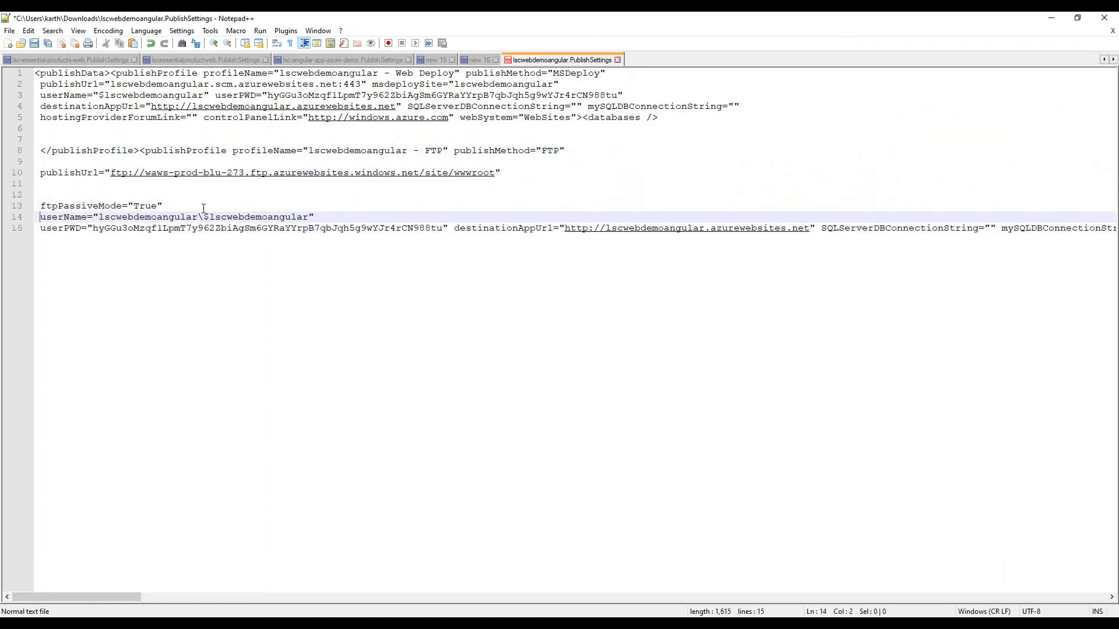
pyautogui.click(454, 228)
pyautogui.press('Return')
pyautogui.press('Return')
pyautogui.press('Return')
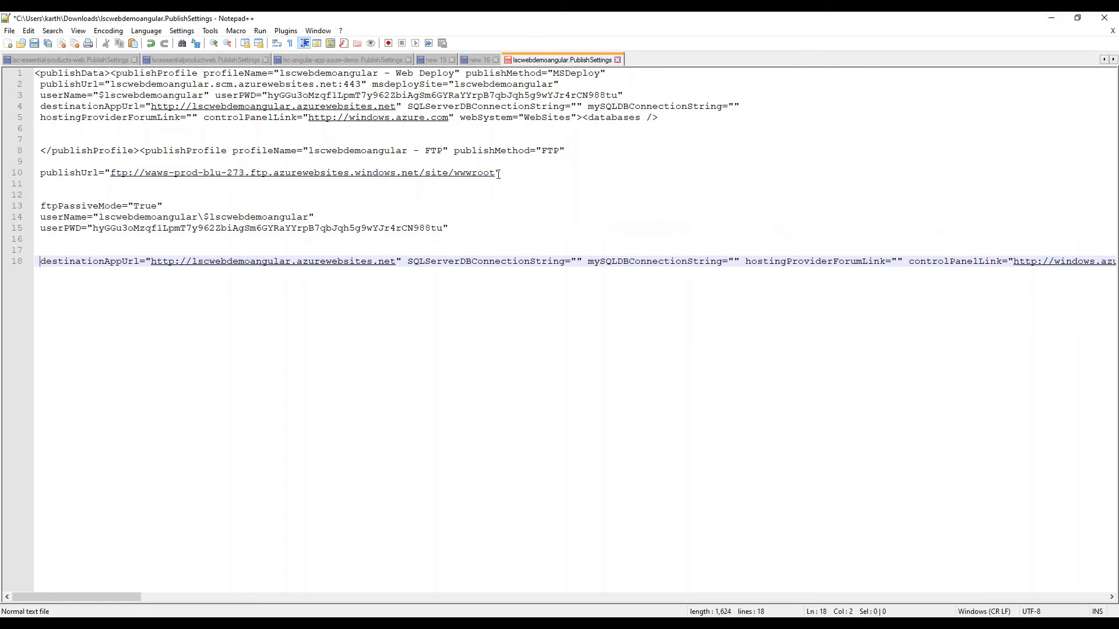
# Copy the FTP profile's publishUrl value and return to the new release pipeline in Azure DevOps
pyautogui.moveTo(497, 173); pyautogui.dragTo(113, 178)
pyautogui.click(1050, 18)
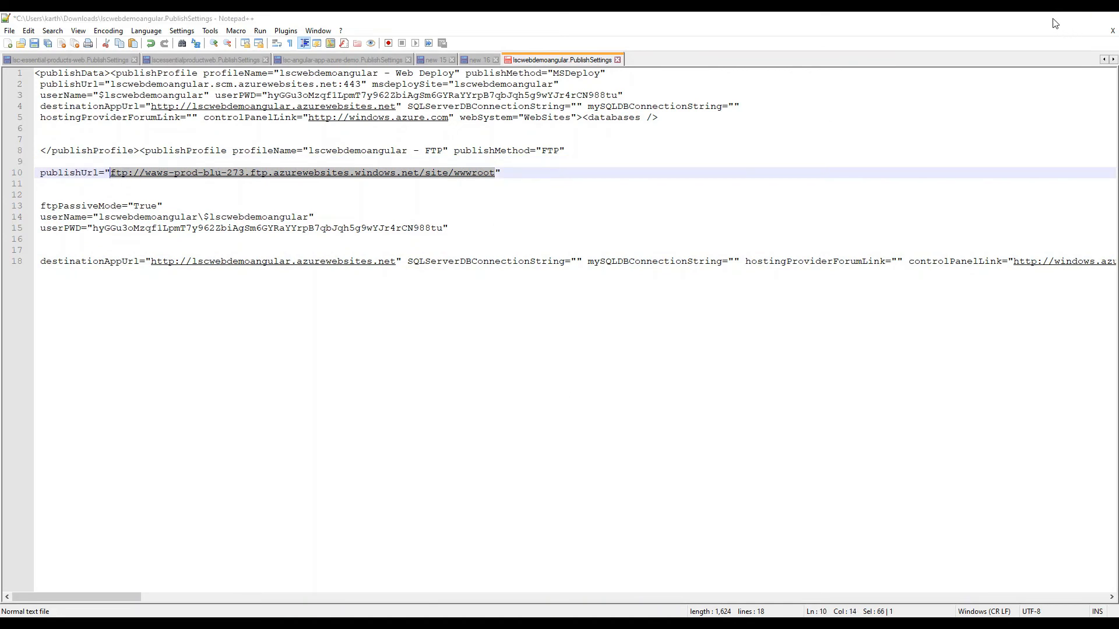
pyautogui.click(74, 21)
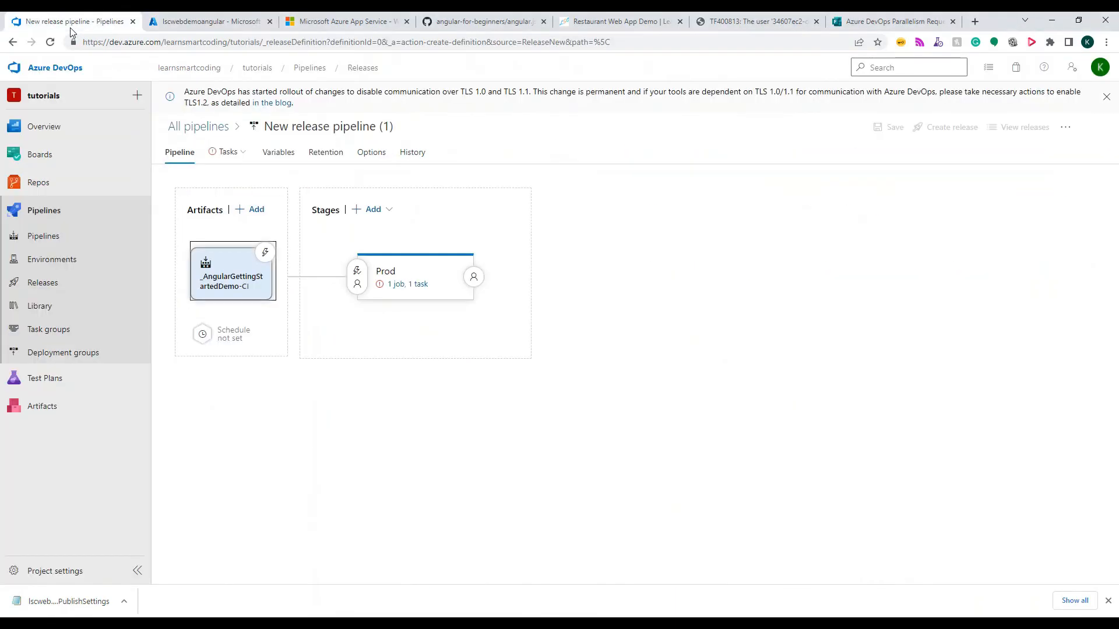
# Remove the Deploy Azure App Service task from the Prod stage's agent job
pyautogui.click(227, 155)
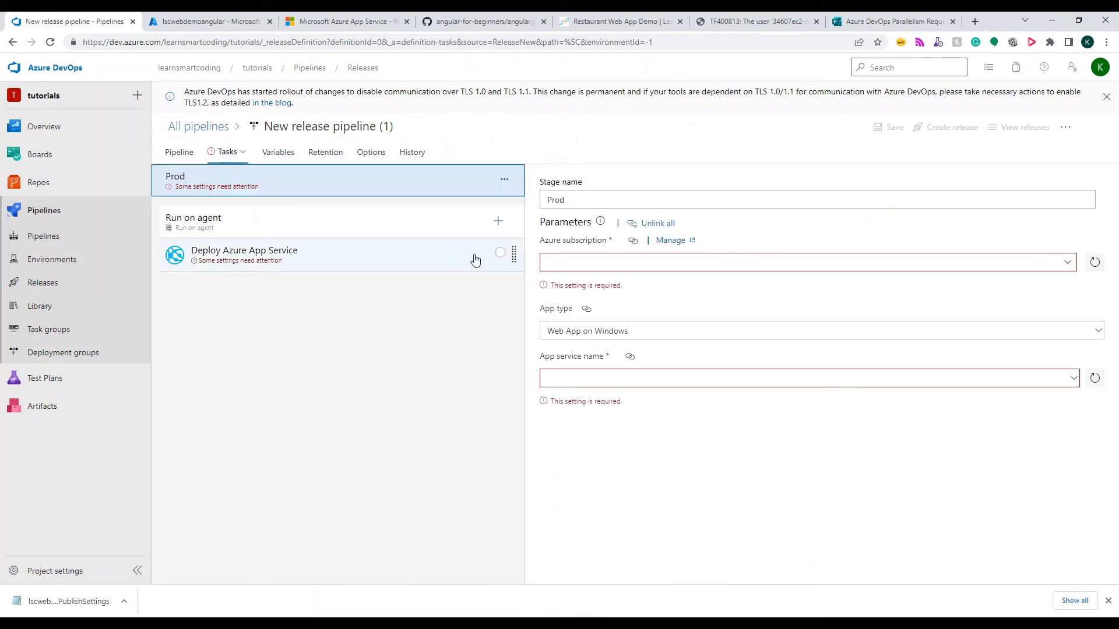
pyautogui.click(518, 262)
pyautogui.click(1085, 182)
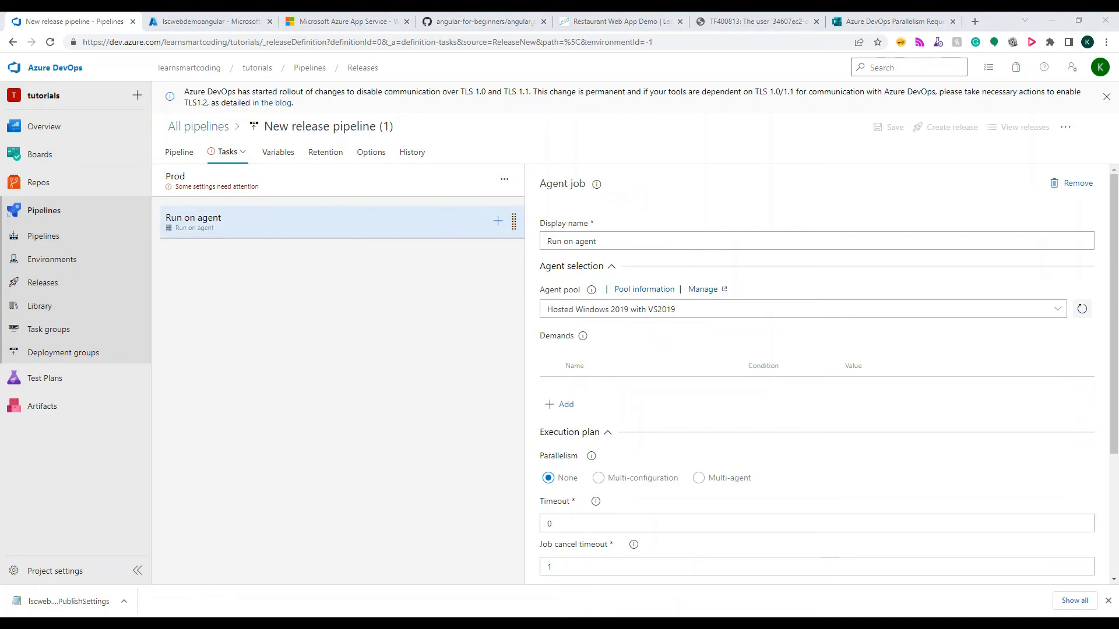
# Rename the Prod stage's agent job as Release agent
pyautogui.write('Re')
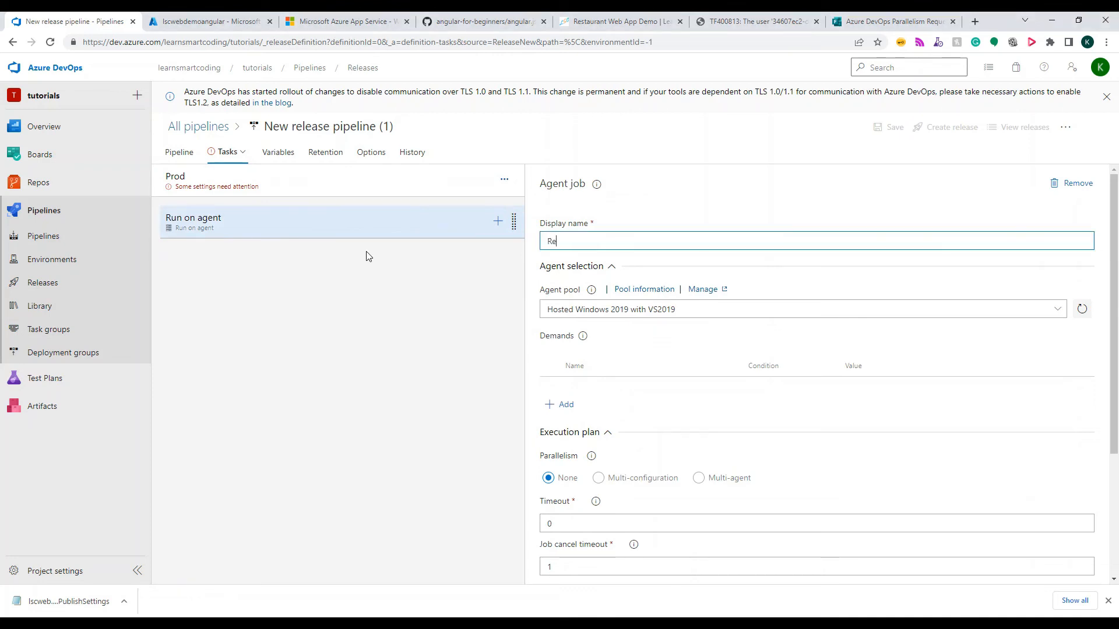
pyautogui.write('lease ag')
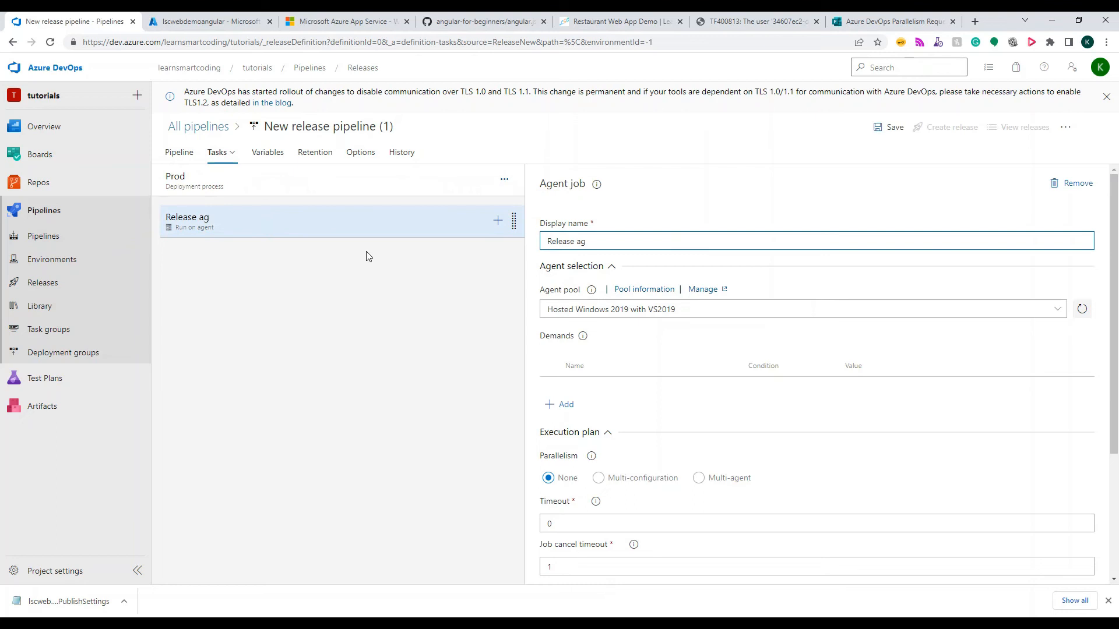
pyautogui.write('ent')
# Search the tasks for "ftp upload" and add Microsoft's FTP upload task to the Release agent job
pyautogui.click(498, 221)
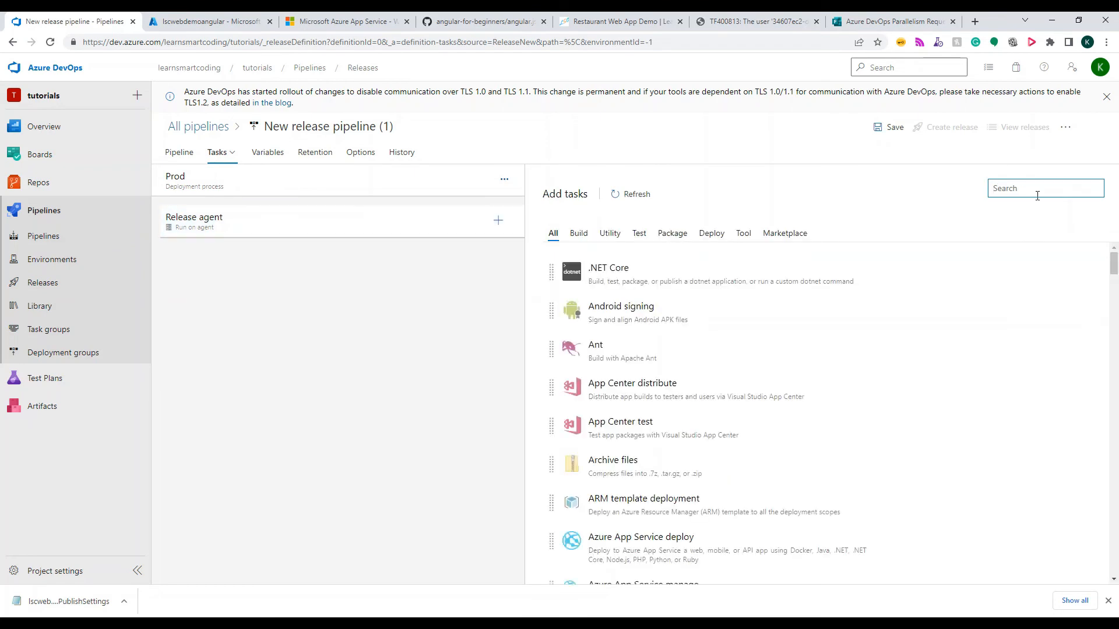
pyautogui.write('ftp upda')
pyautogui.press('BackSpace')
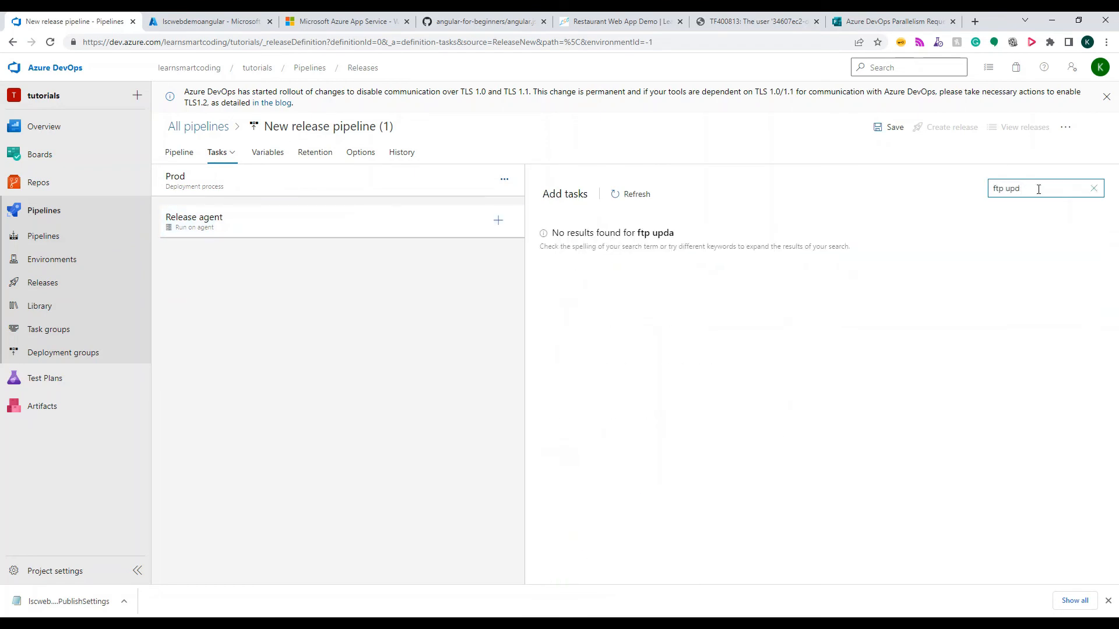
pyautogui.write('load')
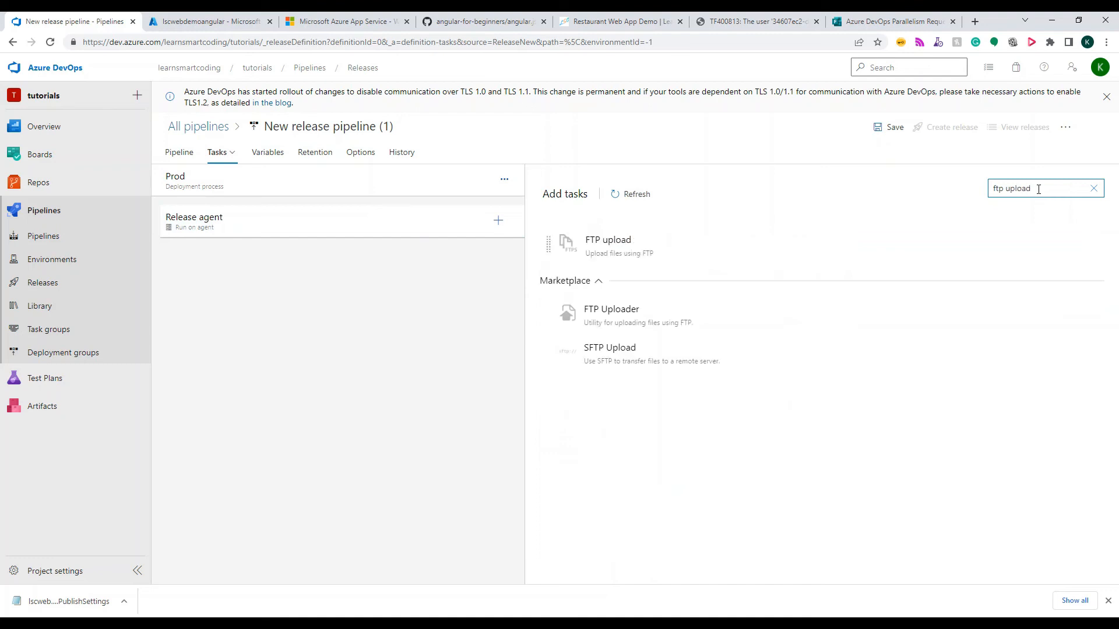
pyautogui.click(685, 255)
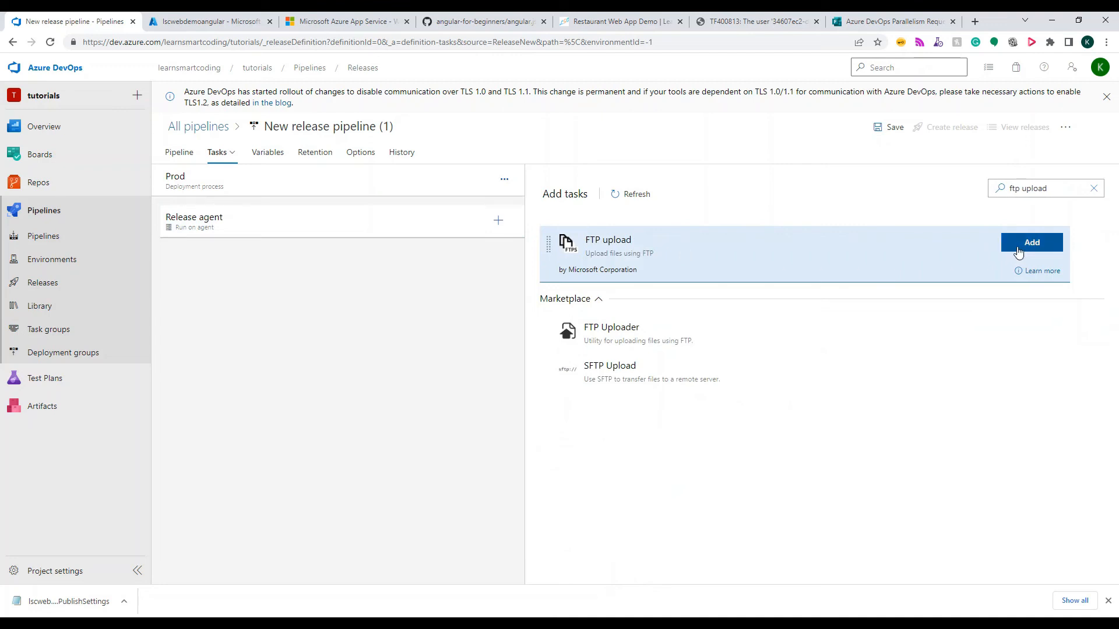
pyautogui.click(1031, 242)
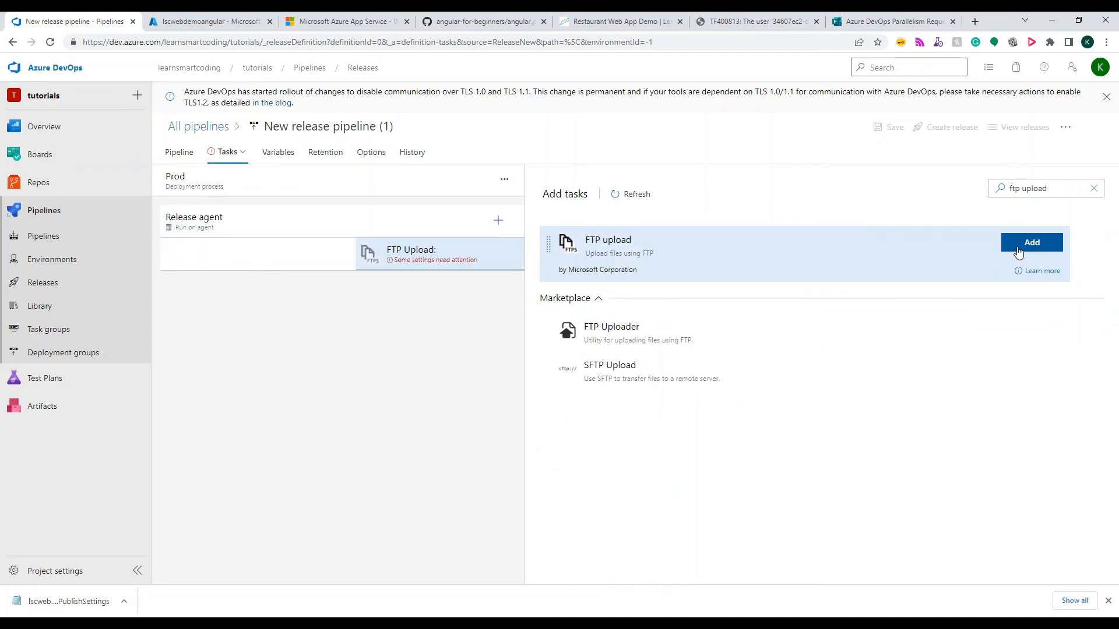
# Set the FTP upload task's display name to "FTP Upload: Restaurant Web app"
pyautogui.click(361, 257)
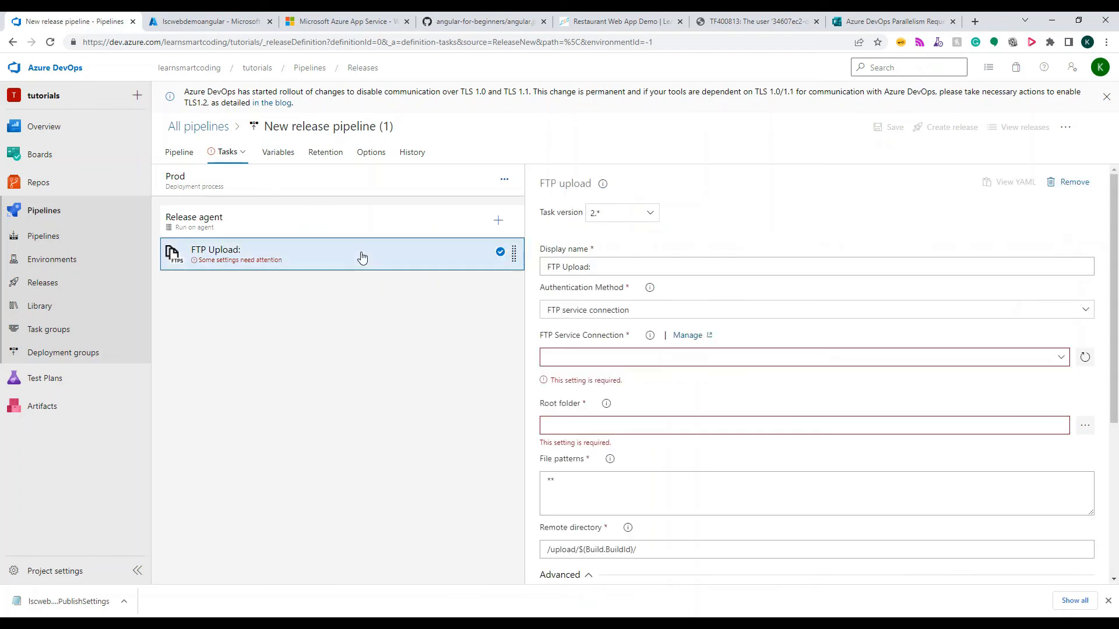
pyautogui.click(615, 263)
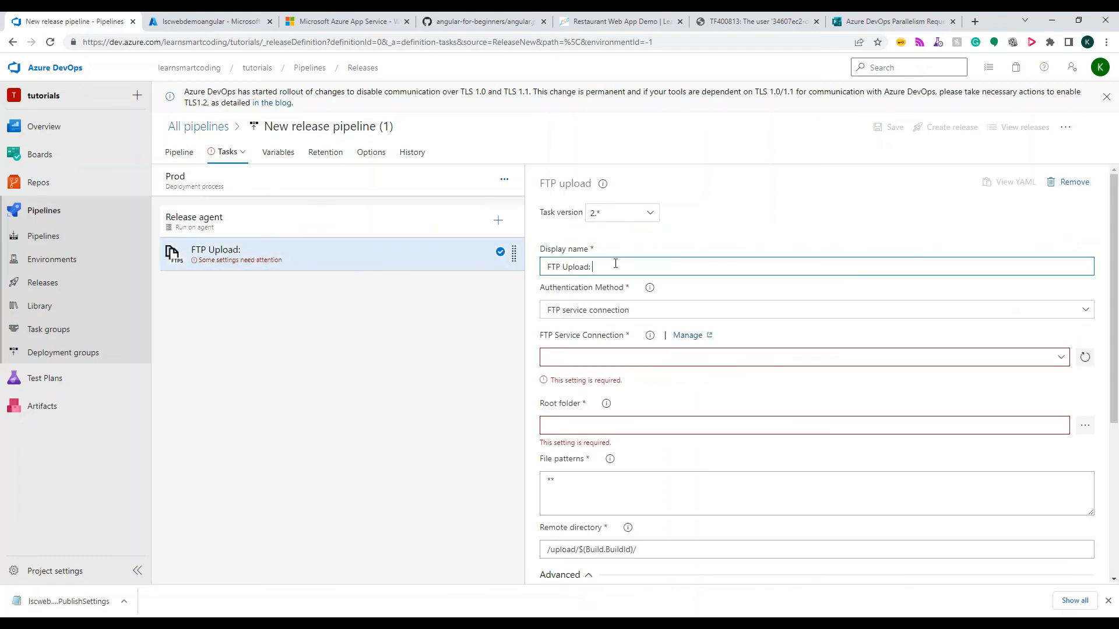
pyautogui.write('Restaurant Web app')
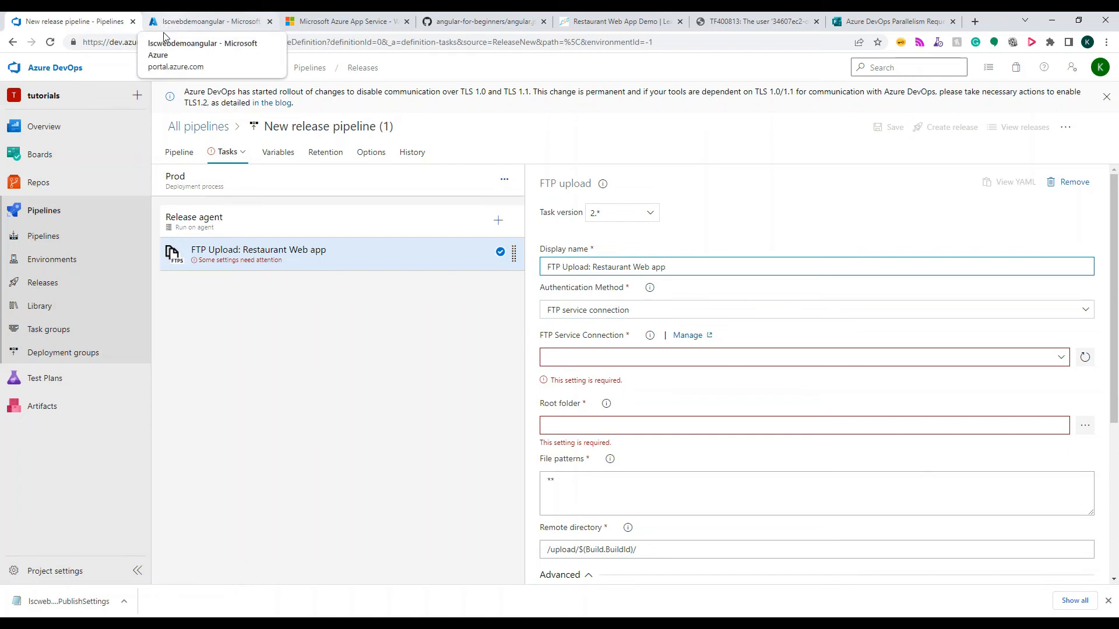
# Set the authentication method to Enter credentials and the server URL to ftp://waws-prod-blu-273.ftp.azurewebsites.windows.net/site/wwwroot
pyautogui.click(598, 317)
pyautogui.click(594, 345)
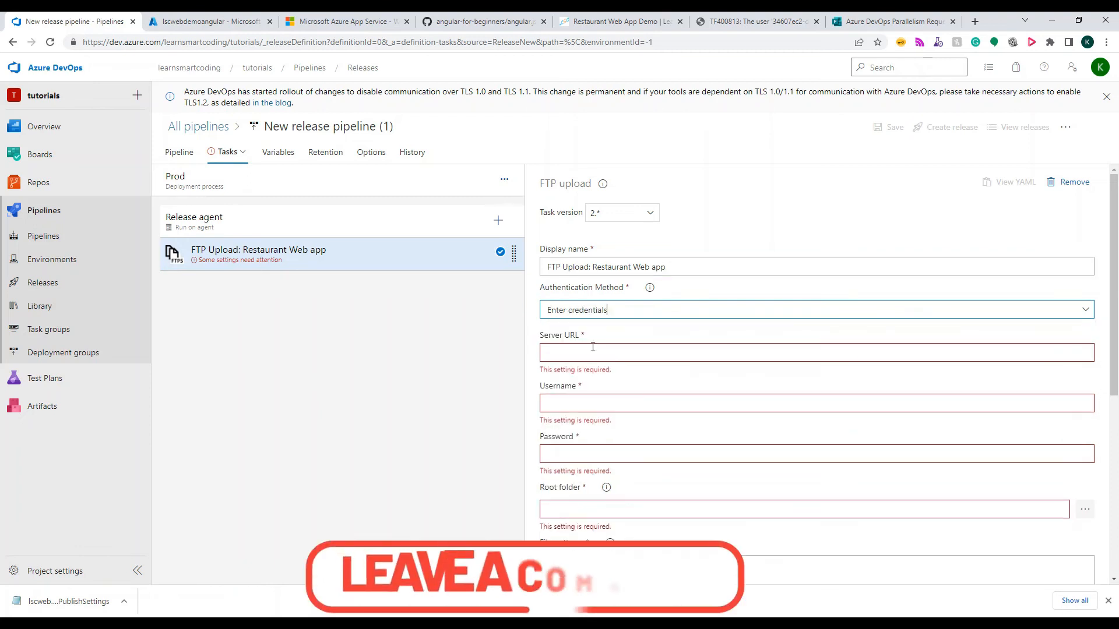
pyautogui.click(594, 353)
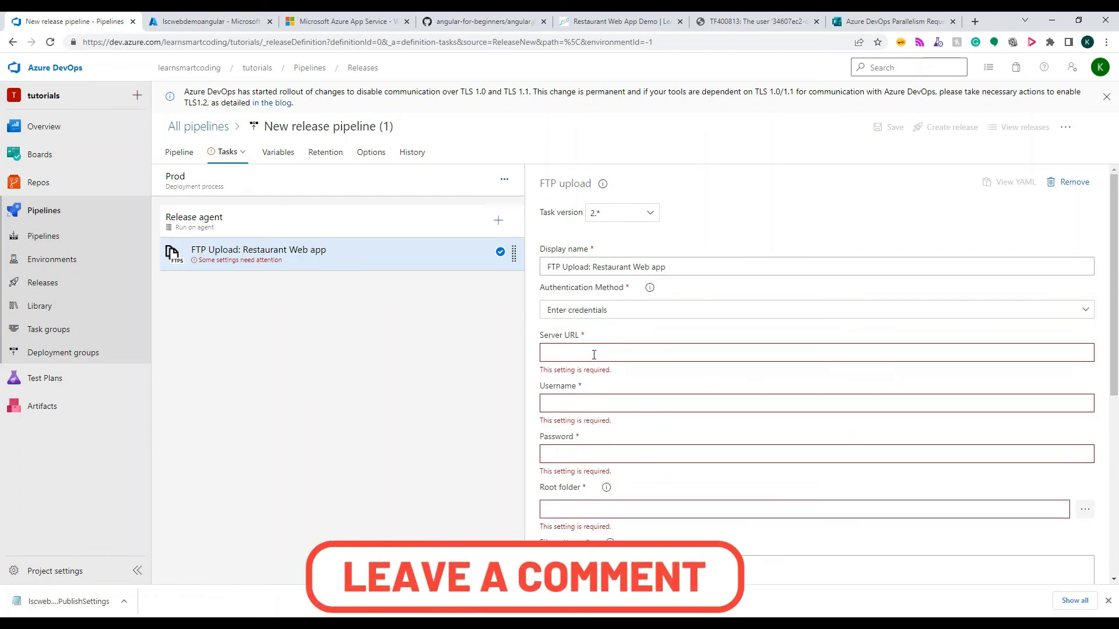
pyautogui.write('ftp://waws-prod-blu-273.ftp.azurewebsites.windows.net/site/wwwroot')
# Copy the FTP profile's userName value from the publish settings file into the FTP upload task's Username field
pyautogui.click(565, 393)
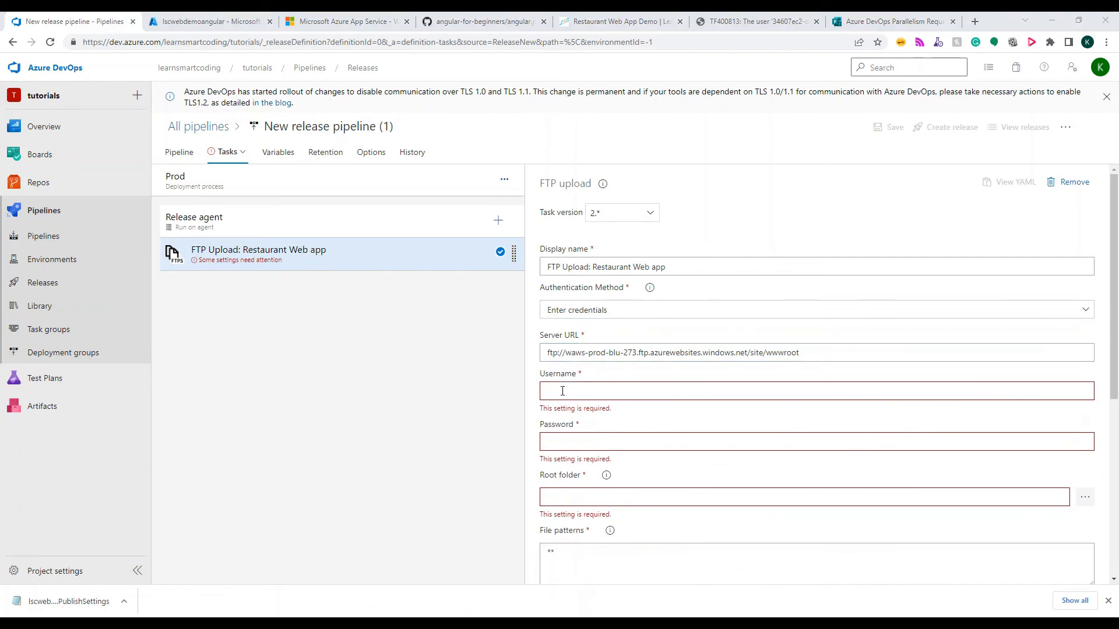
pyautogui.hotkey('alt', 'Tab')
pyautogui.moveTo(310, 216); pyautogui.dragTo(98, 217)
pyautogui.hotkey('ctrl', 'c')
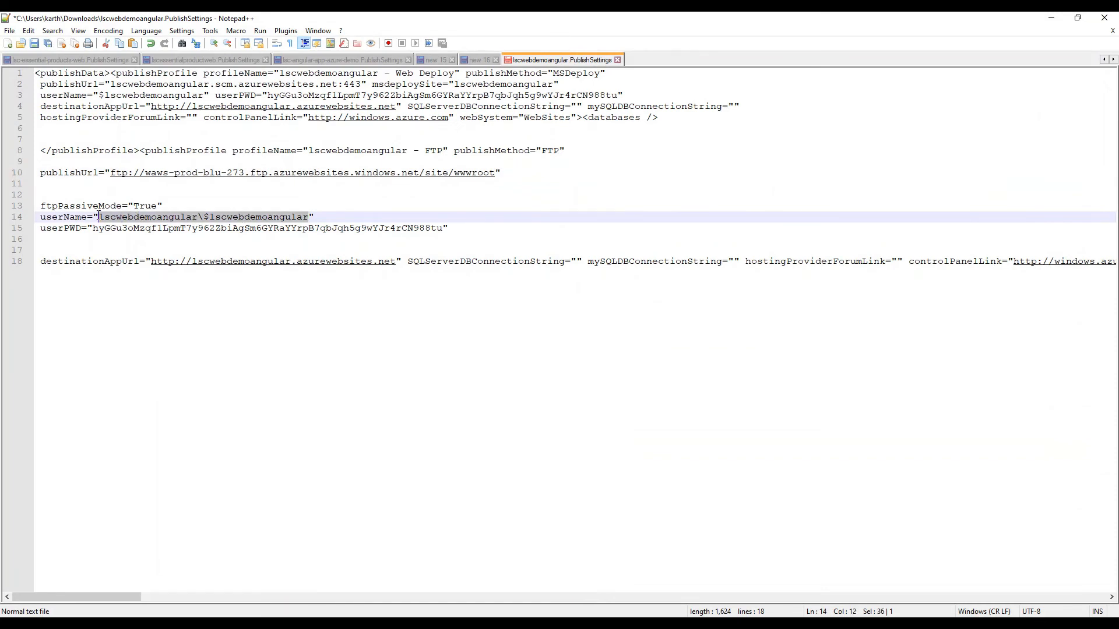
pyautogui.hotkey('alt', 'Tab')
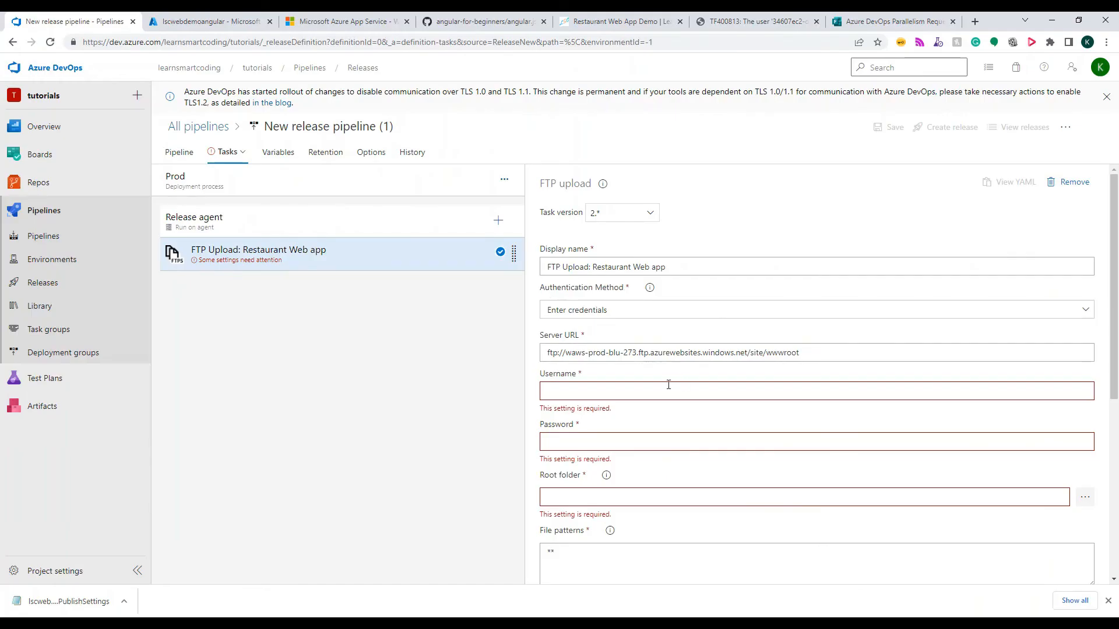
pyautogui.hotkey('ctrl', 'v')
# Copy the FTP profile's userPWD value from the publish settings file into the FTP upload task's Password field
pyautogui.hotkey('alt', 'Tab')
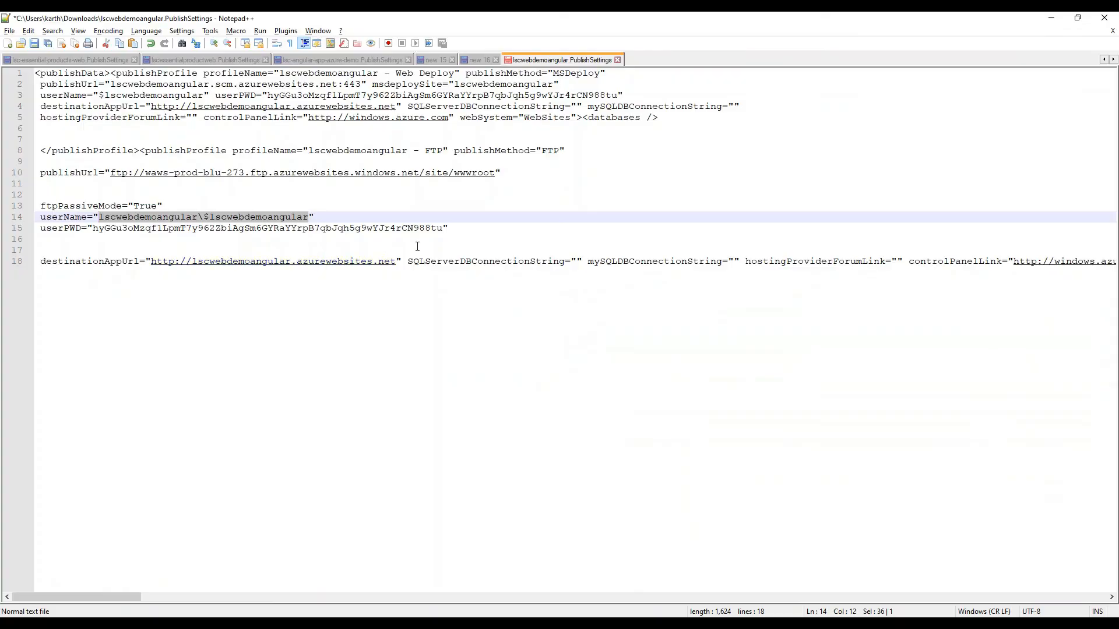
pyautogui.moveTo(436, 232); pyautogui.dragTo(93, 231)
pyautogui.hotkey('ctrl', 'c')
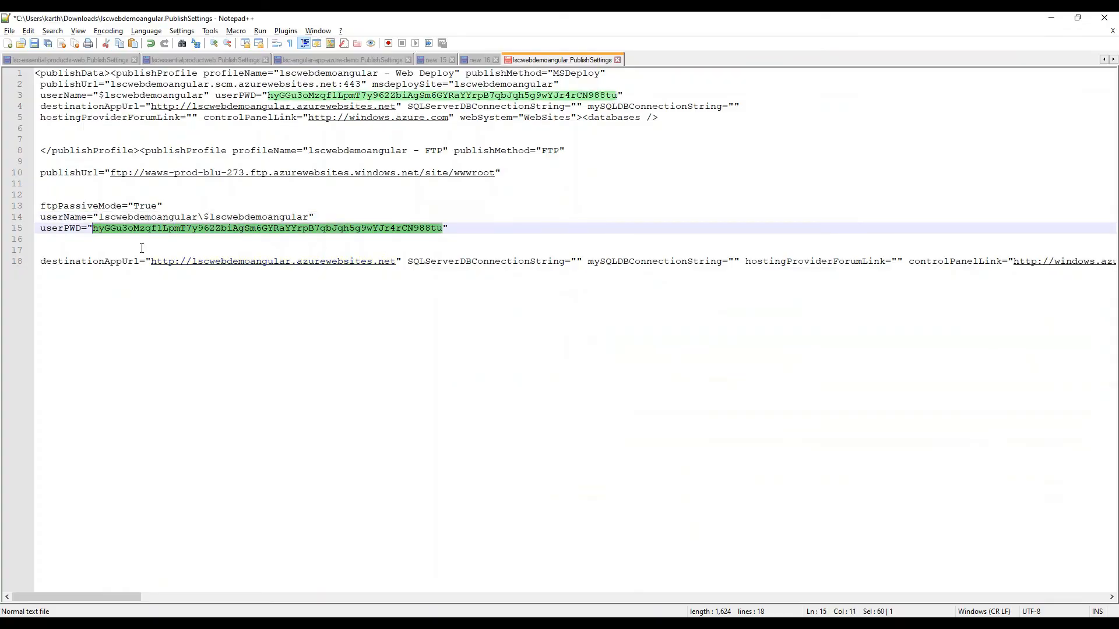
pyautogui.hotkey('alt', 'Tab')
pyautogui.click(655, 426)
pyautogui.hotkey('ctrl', 'v')
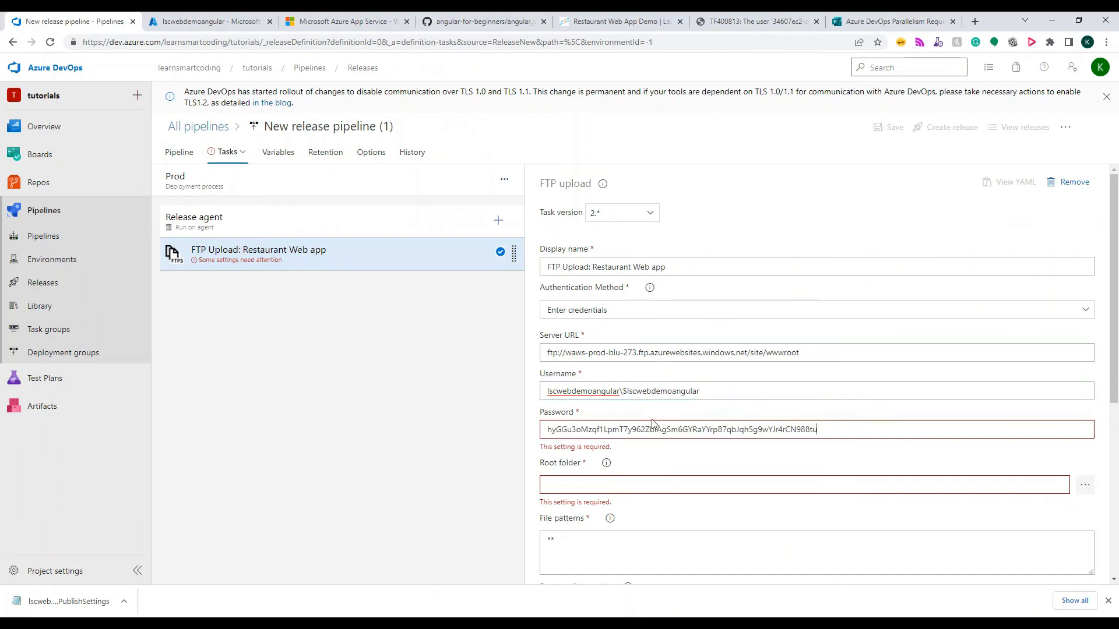
# Set the FTP upload task's root folder to the linked build artifact folder _AngularGettingStartedDemo-CI
pyautogui.scroll(-1, 628, 422)
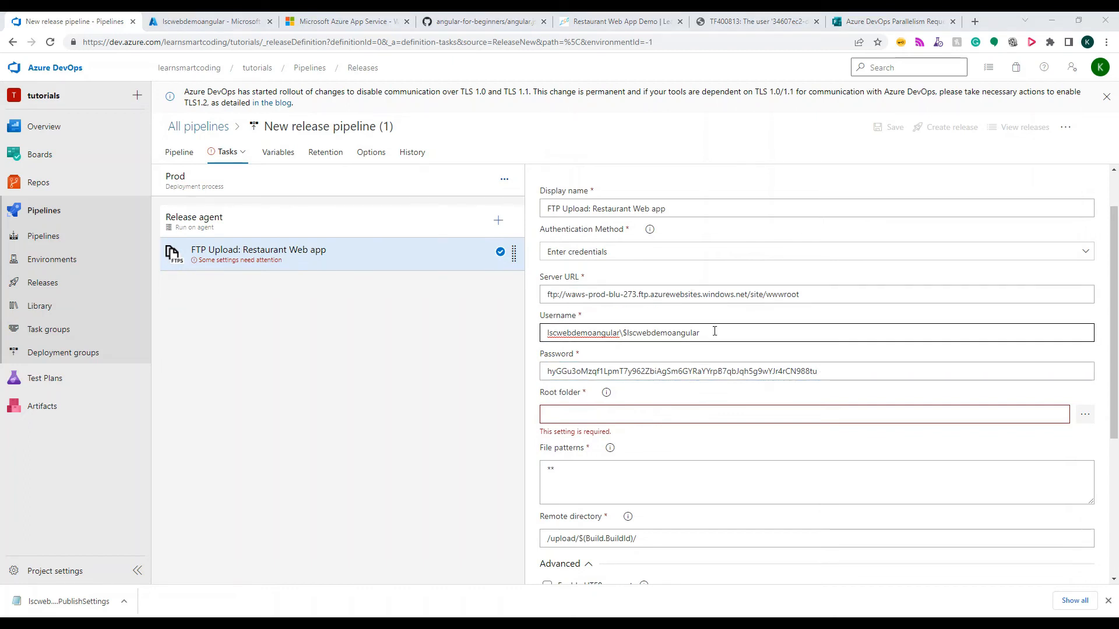
pyautogui.click(1085, 417)
pyautogui.click(482, 221)
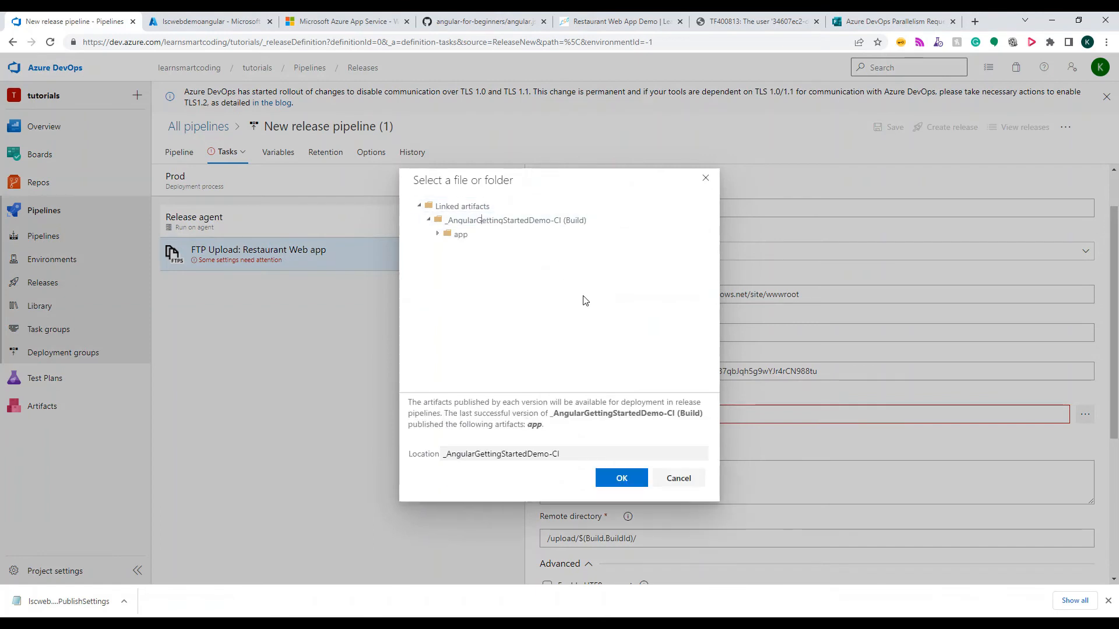
pyautogui.click(622, 479)
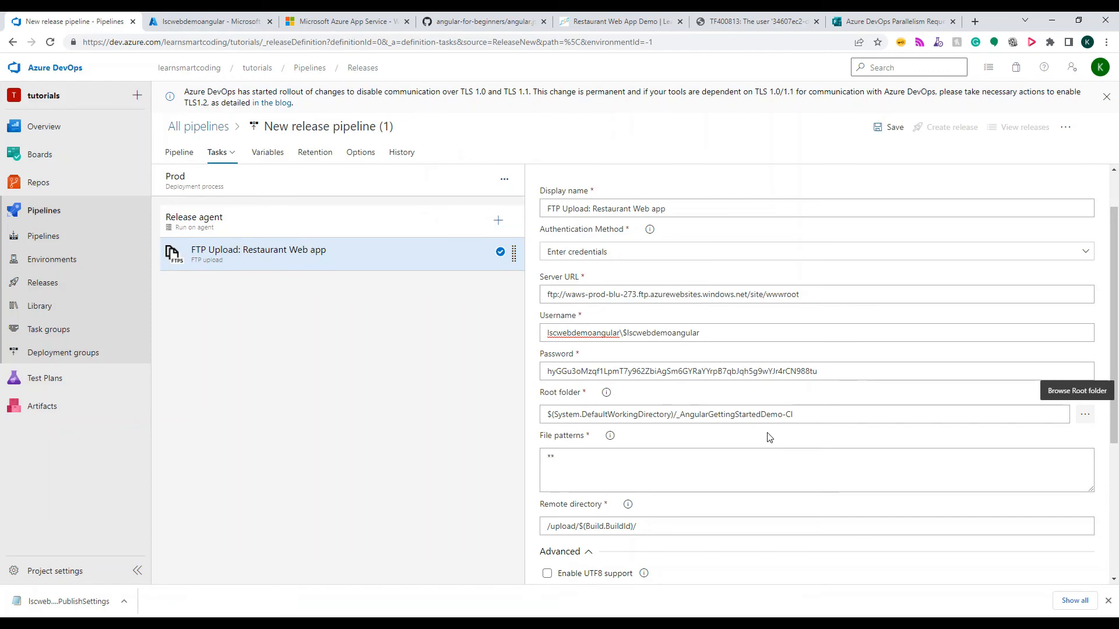
# Replace the FTP upload task's remote directory with /site/wwwroot
pyautogui.scroll(-2, 767, 437)
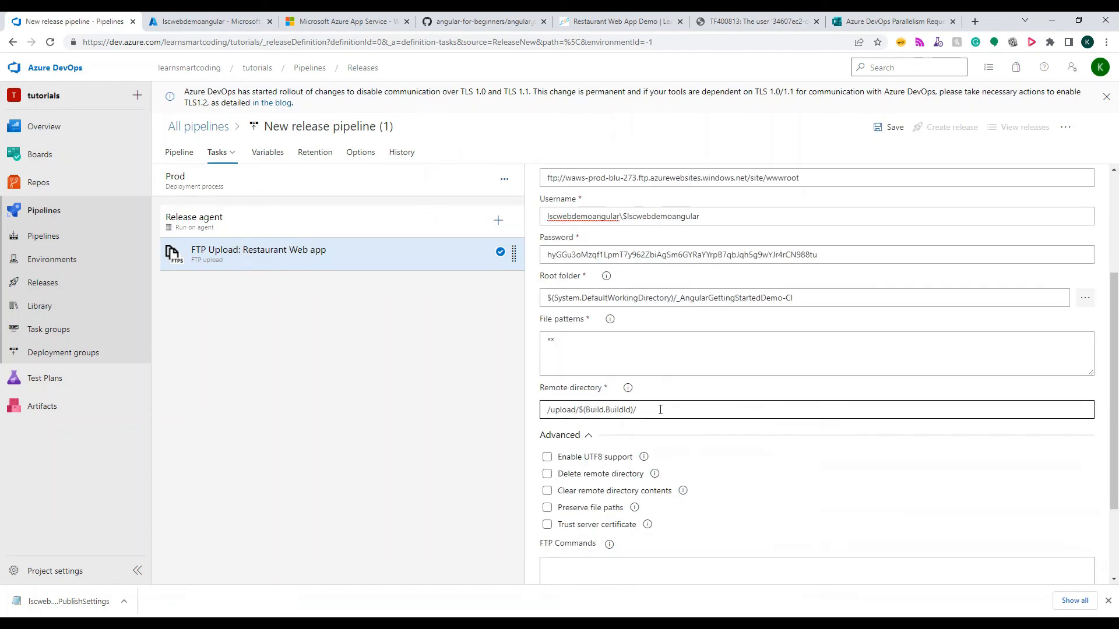
pyautogui.moveTo(660, 410); pyautogui.dragTo(455, 418)
pyautogui.write('site/wwwroot')
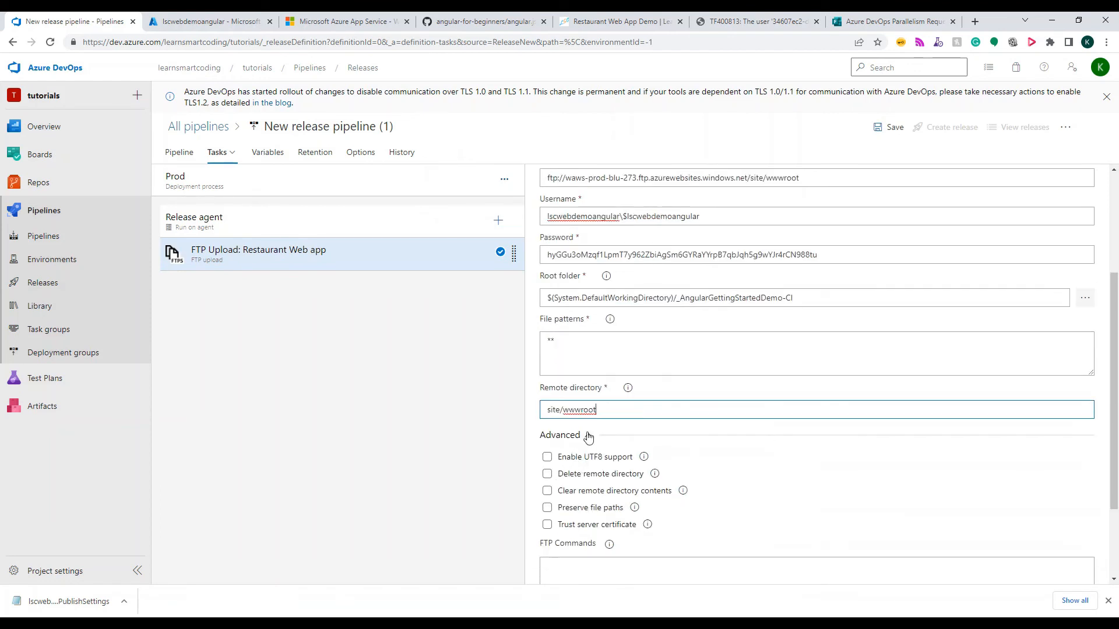
pyautogui.click(549, 409)
pyautogui.write('/')
# Enable Clear remote directory contents, Preserve file paths and Trust server certificate in the task's advanced options
pyautogui.scroll(-2, 603, 410)
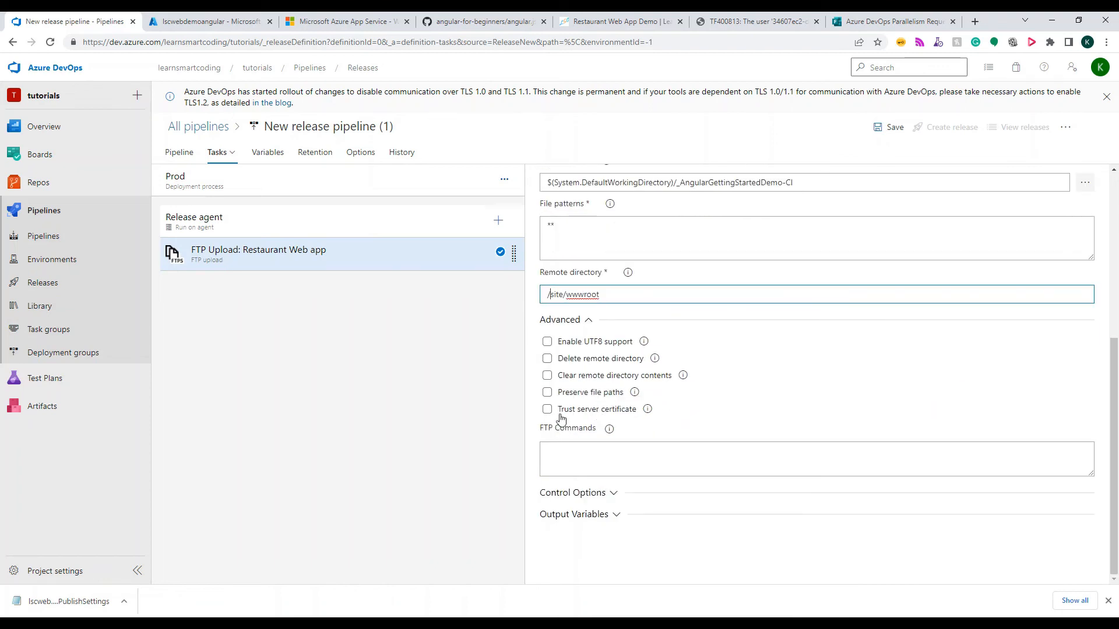
pyautogui.click(547, 376)
pyautogui.click(547, 392)
pyautogui.click(547, 410)
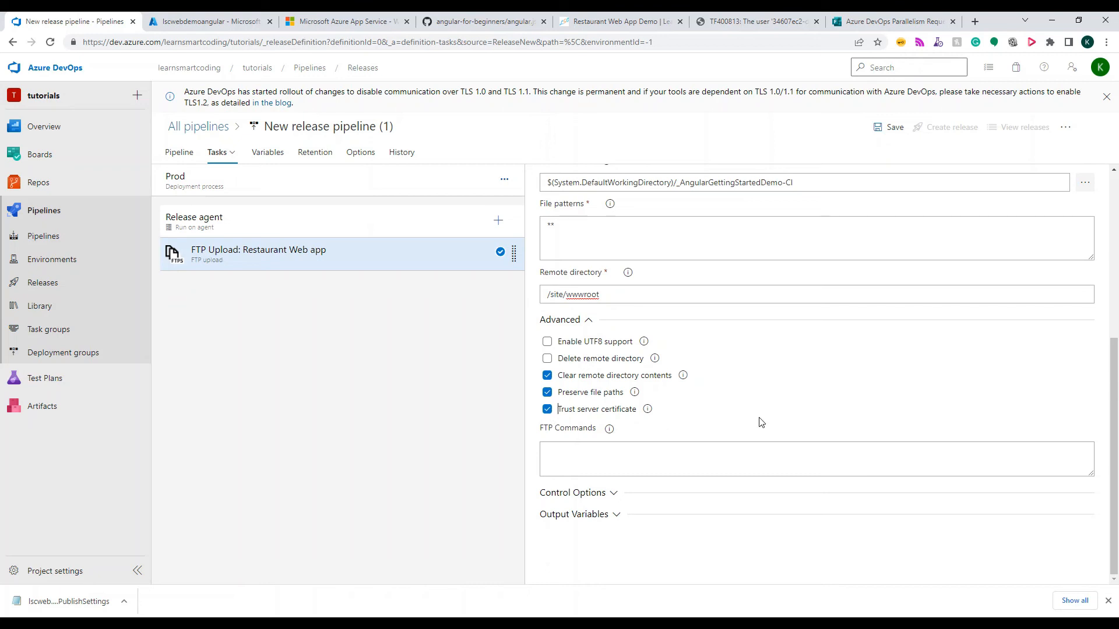
pyautogui.scroll(4, 691, 364)
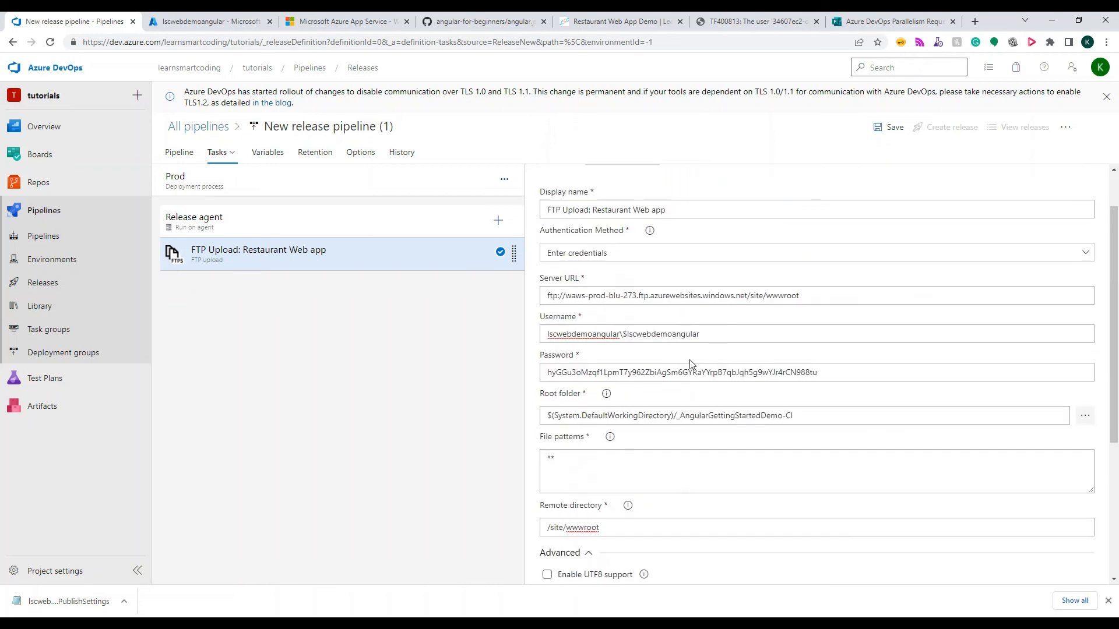
pyautogui.click(264, 155)
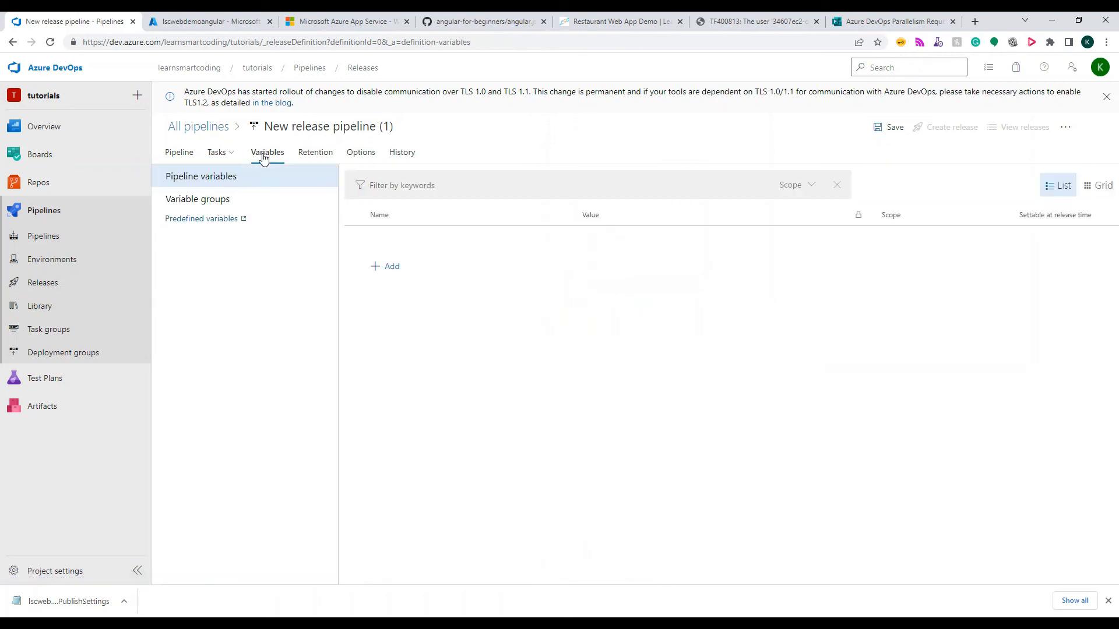
pyautogui.click(314, 153)
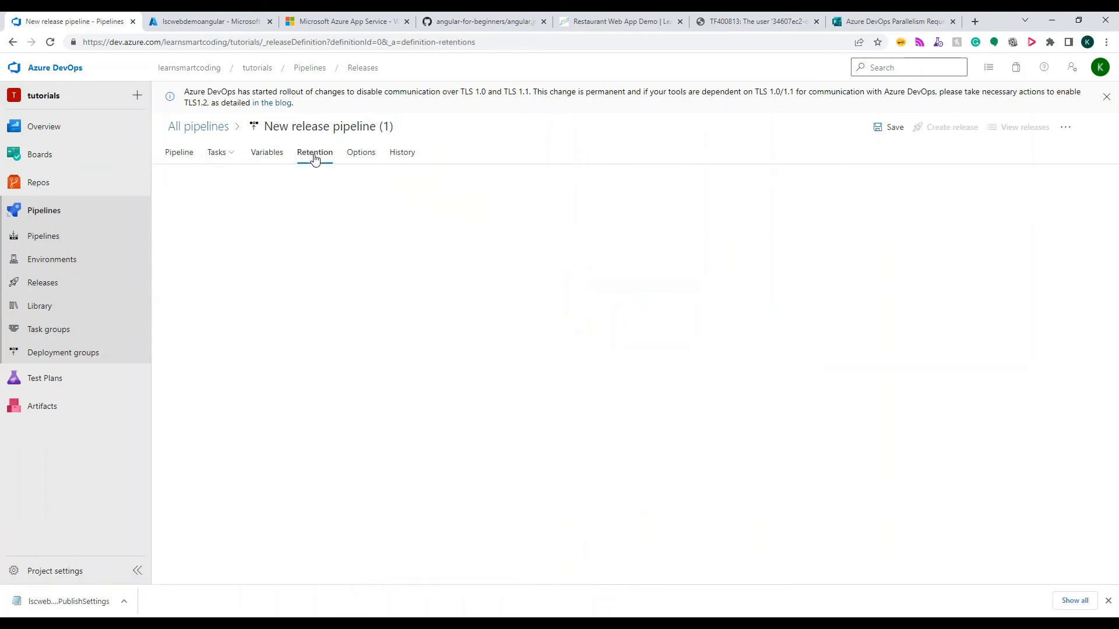
pyautogui.click(361, 152)
# Save the release pipeline in the folder \Demo
pyautogui.click(892, 129)
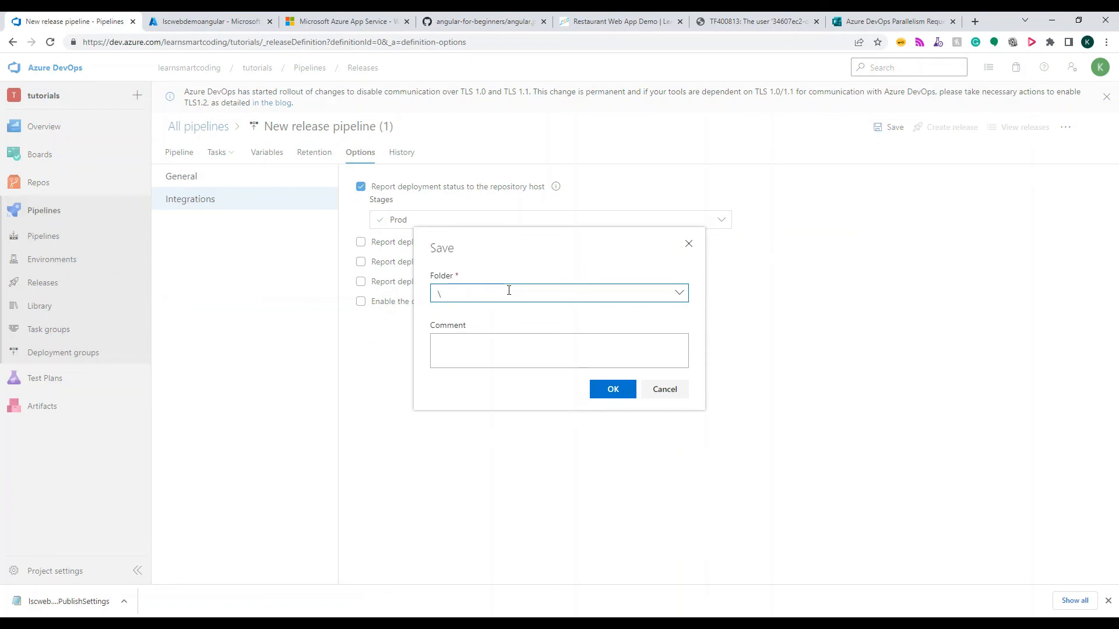
pyautogui.write('dem')
pyautogui.press('BackSpace')
pyautogui.press('BackSpace')
pyautogui.press('BackSpace')
pyautogui.write('Demo')
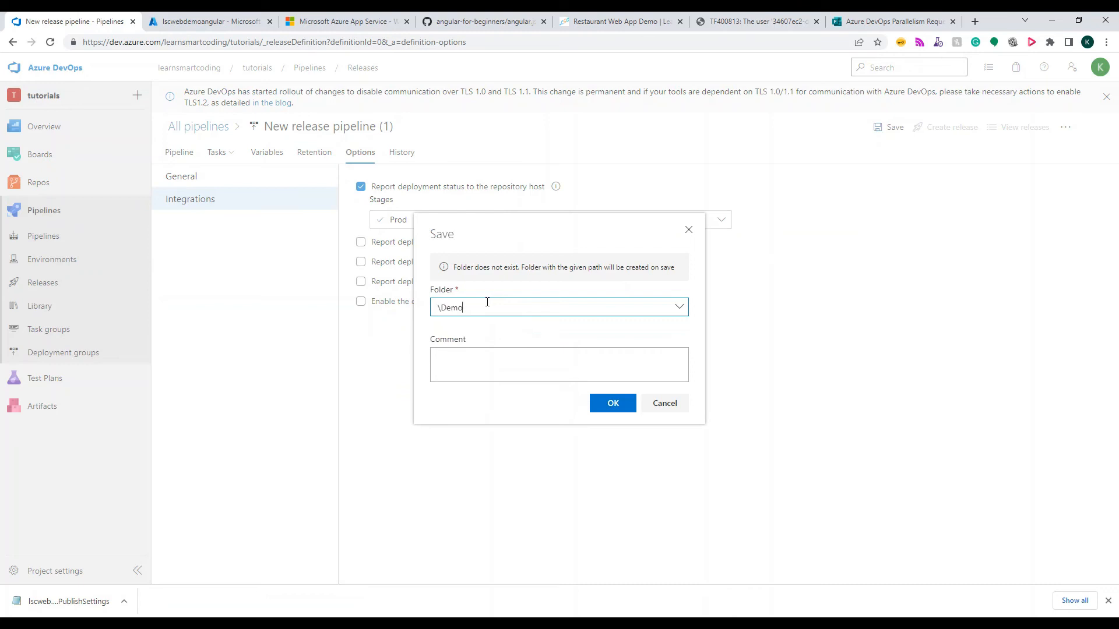
pyautogui.click(606, 403)
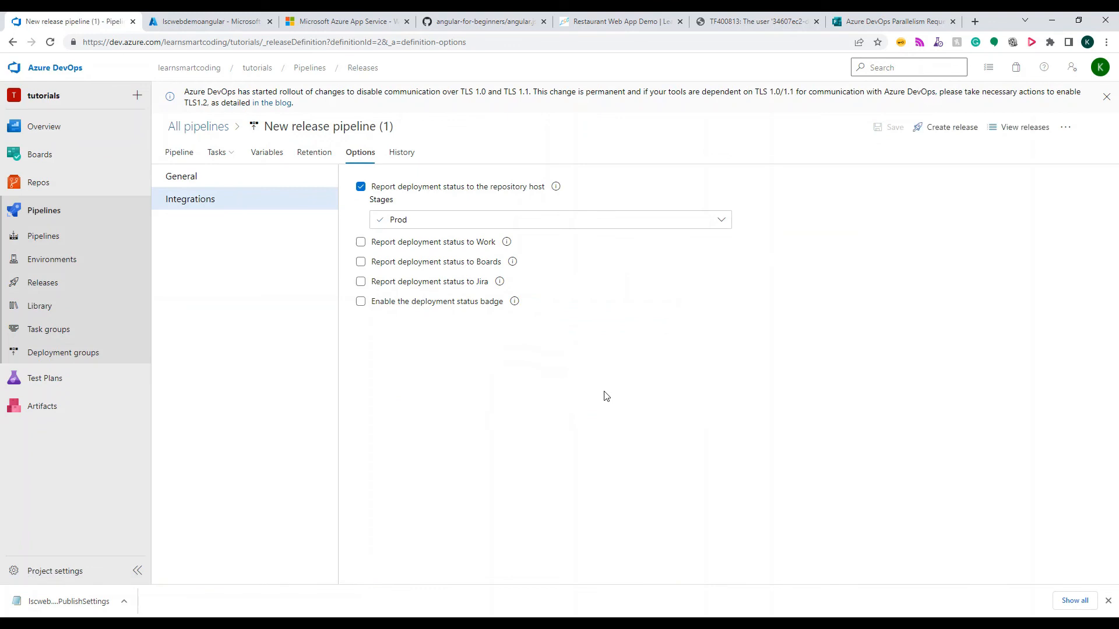
# Create a new release from artifact version 8 with the Prod stage's trigger changed to manual
pyautogui.click(933, 129)
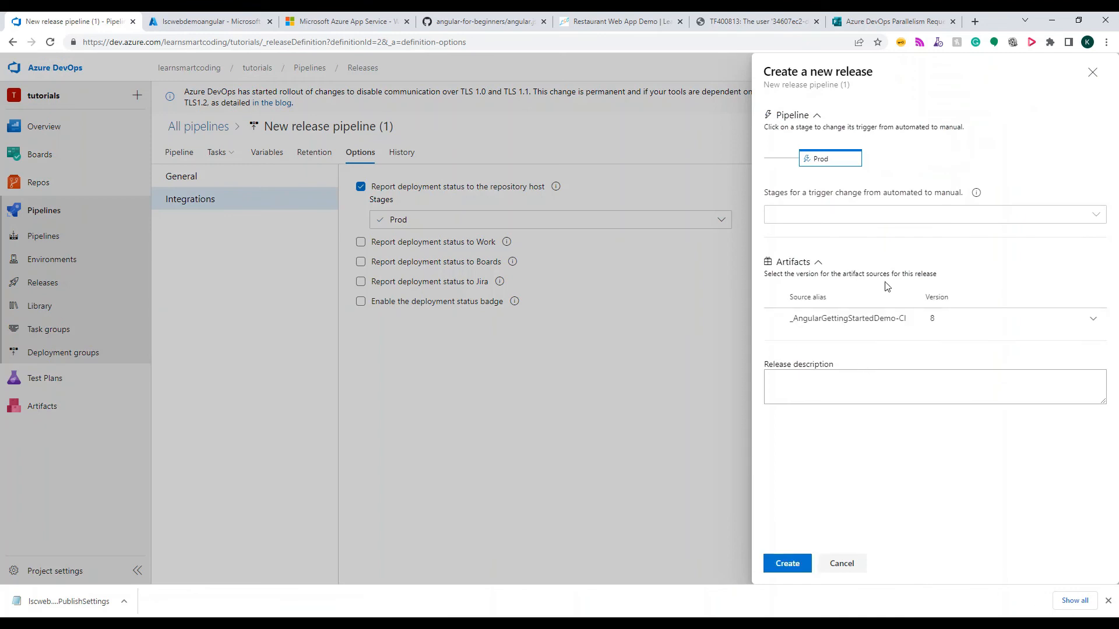
pyautogui.click(830, 162)
pyautogui.click(787, 565)
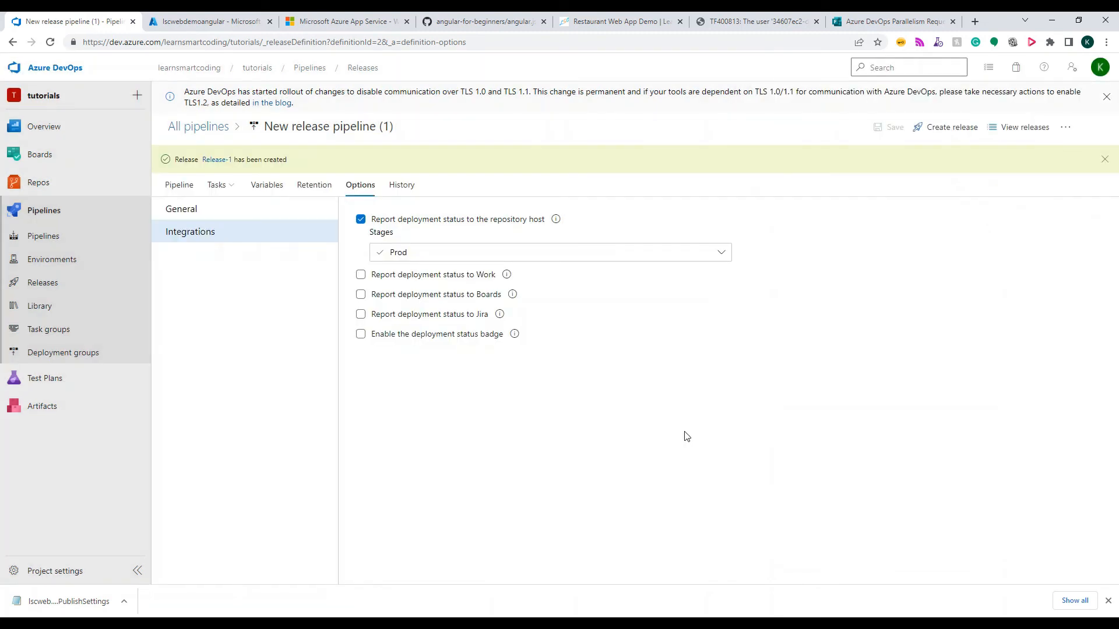
# Deploy the Prod stage of the newly created release and open its deployment logs
pyautogui.click(220, 163)
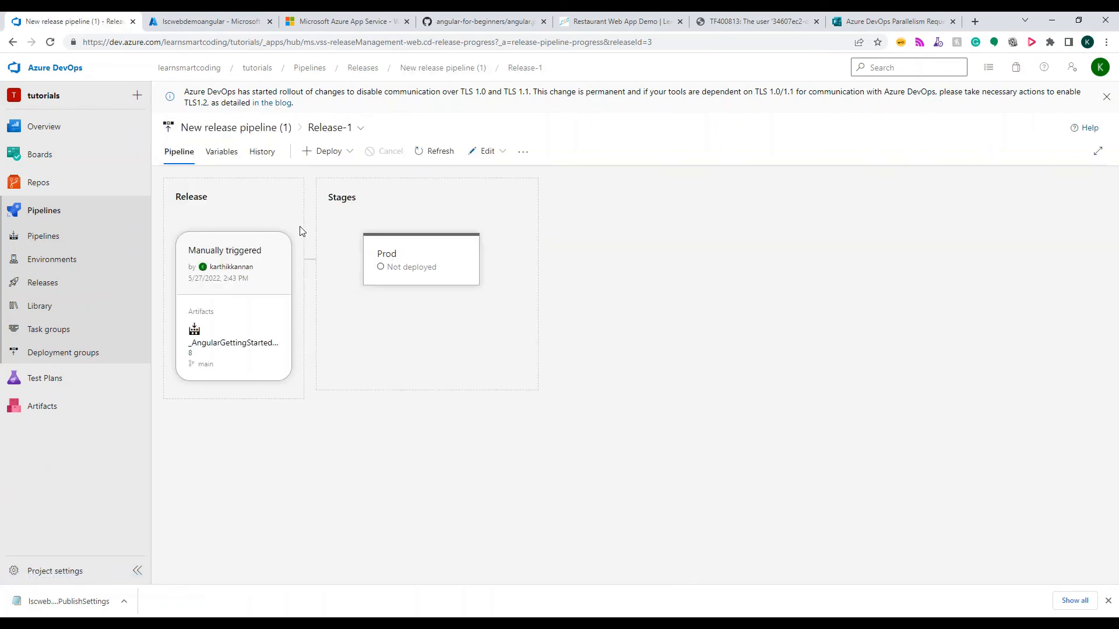
pyautogui.moveTo(425, 275)
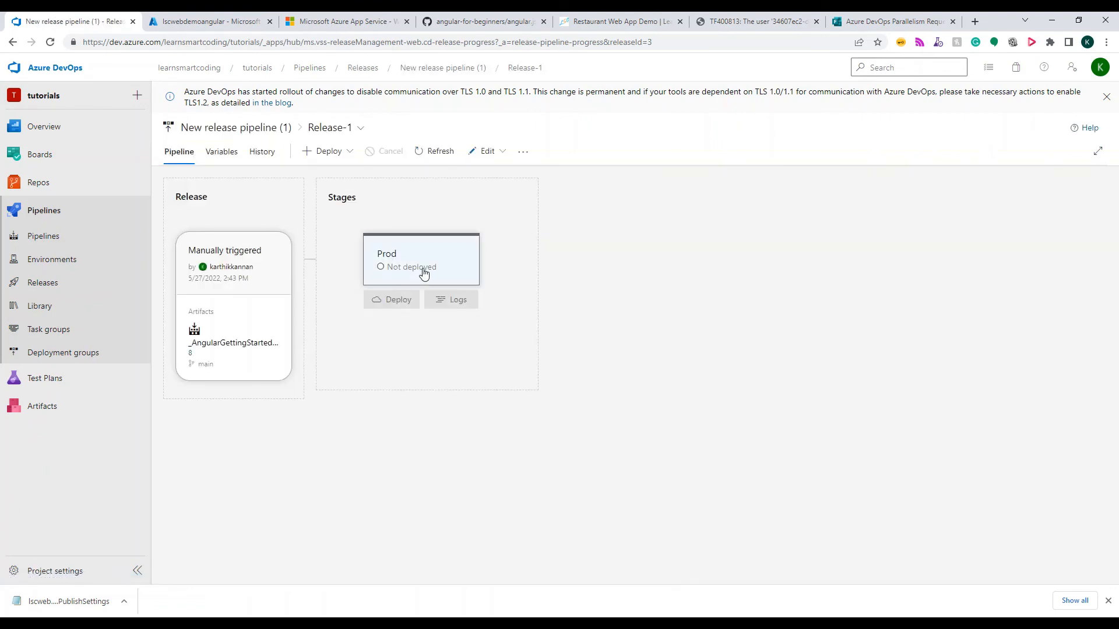
pyautogui.click(398, 307)
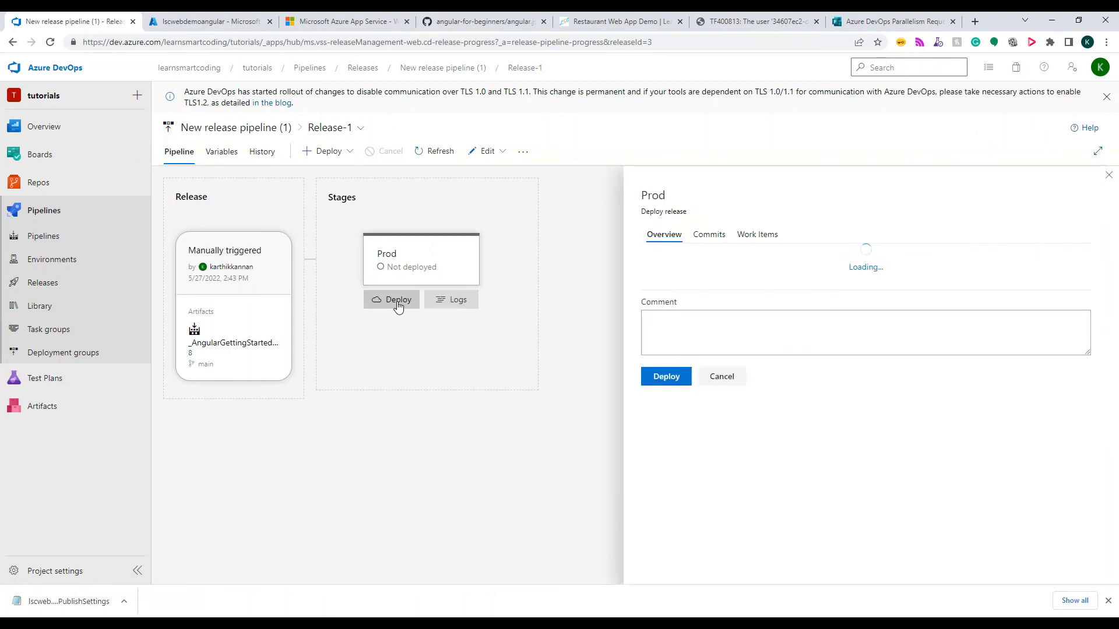
pyautogui.click(667, 448)
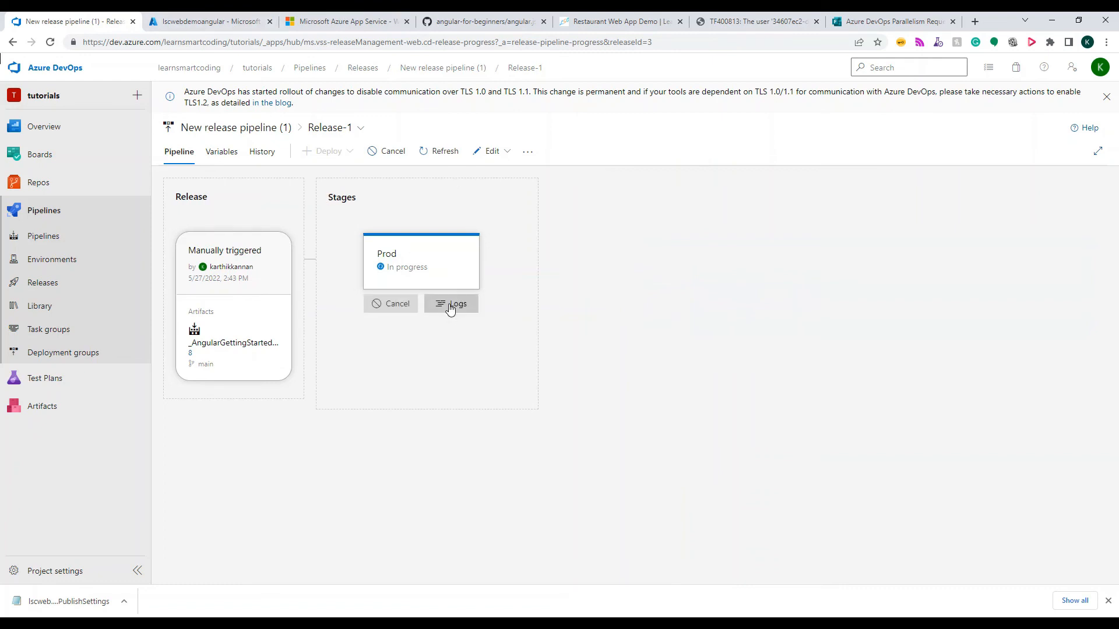
pyautogui.click(453, 304)
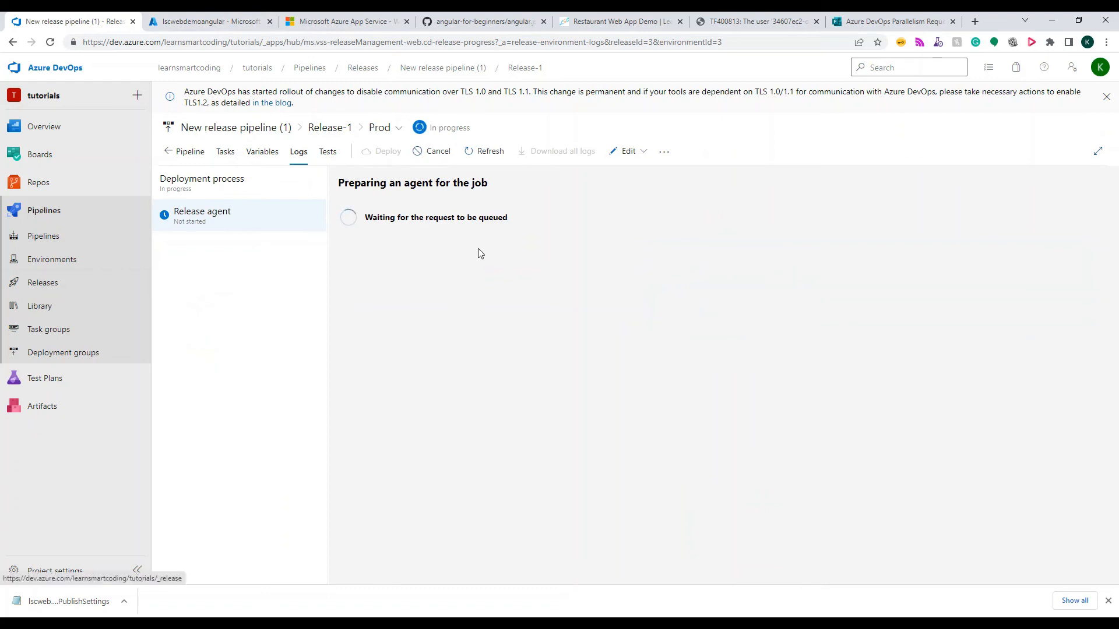
# Examine the release pipeline's option for adding a stage and Prod's pre-deployment conditions, and return to the releases list to check the deployment status
pyautogui.click(41, 283)
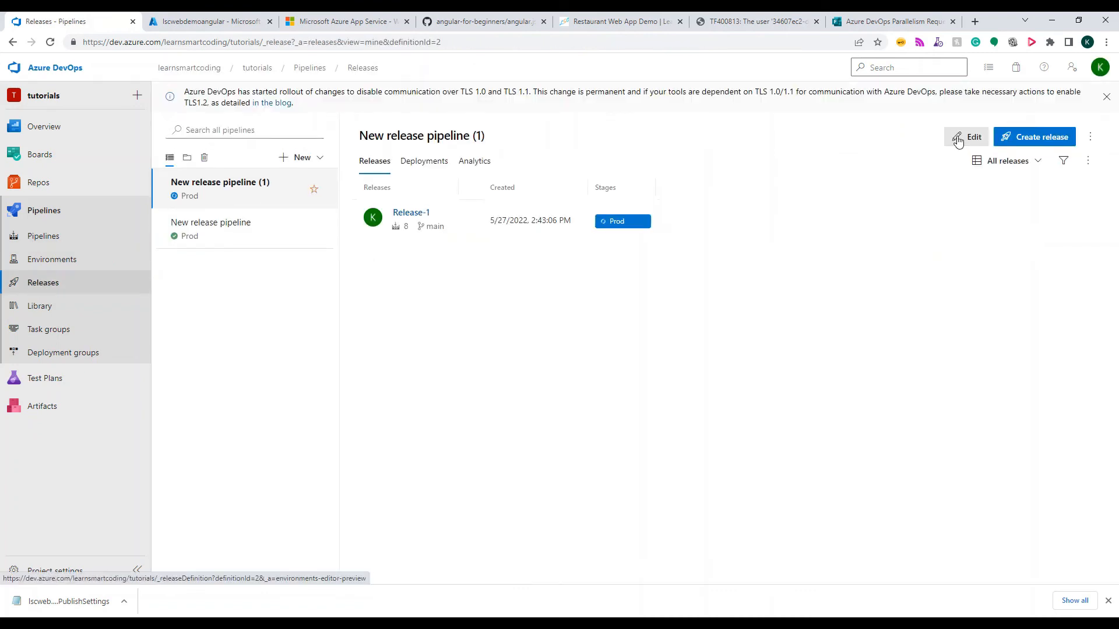
pyautogui.click(958, 141)
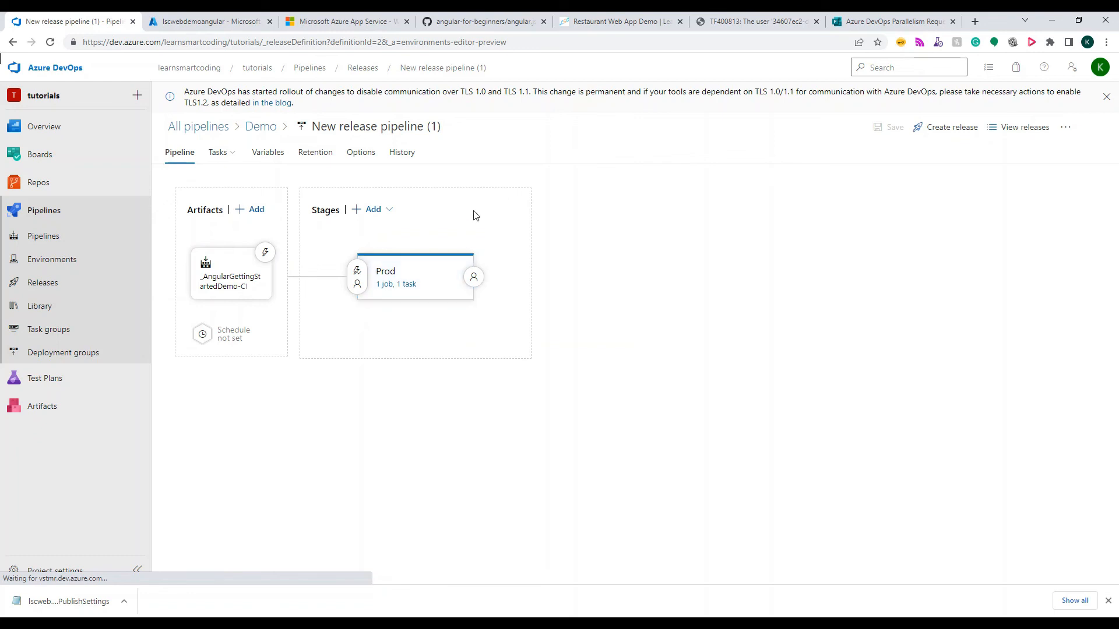
pyautogui.moveTo(432, 284)
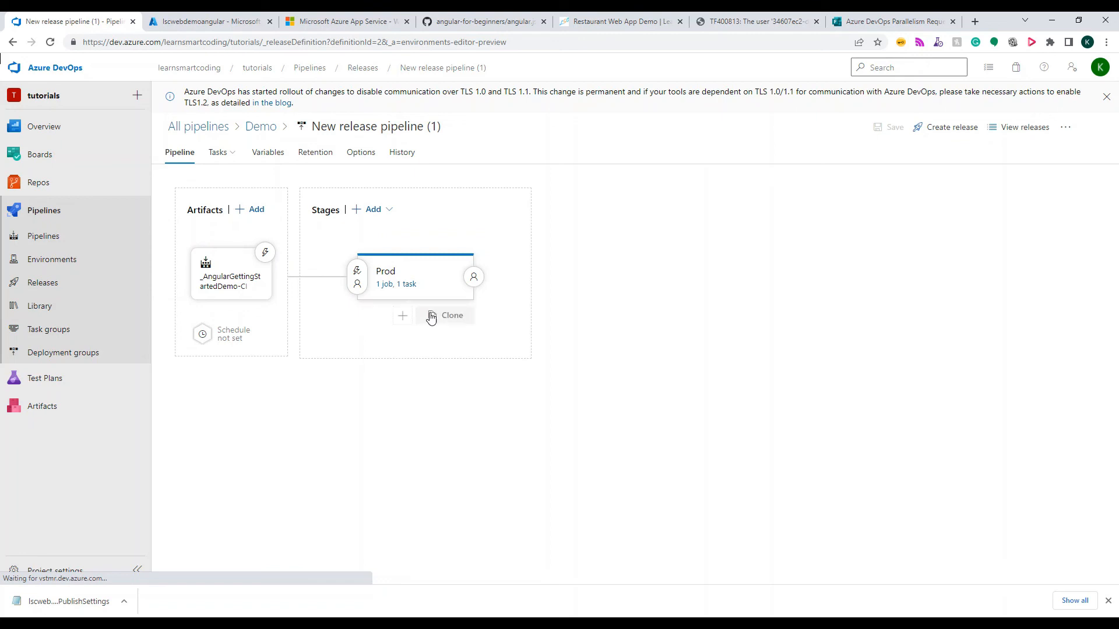
pyautogui.click(400, 320)
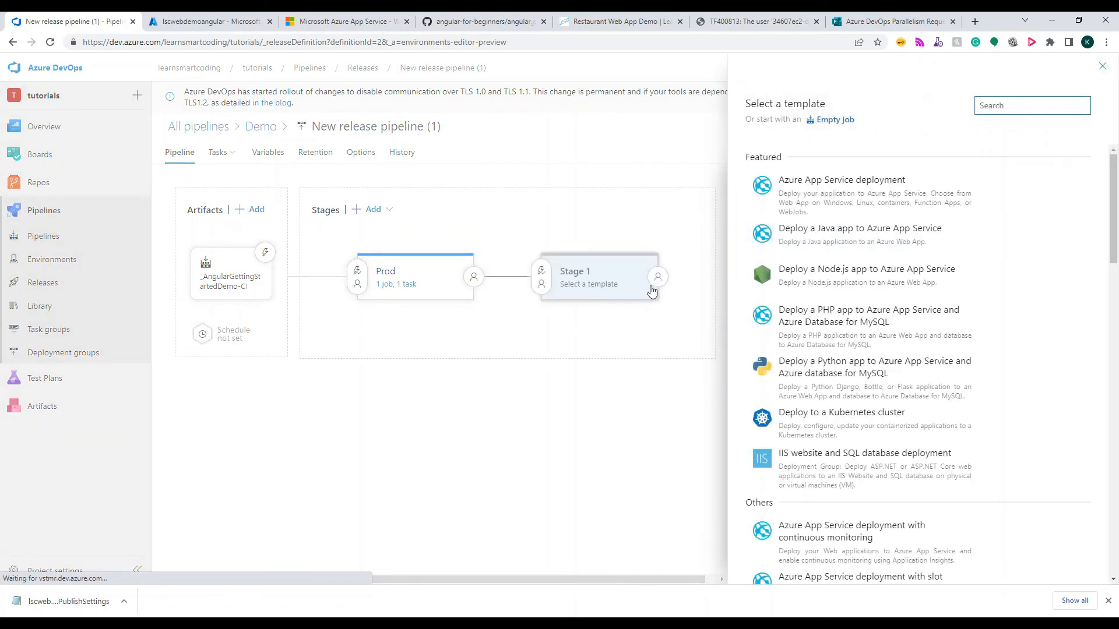
pyautogui.click(1102, 71)
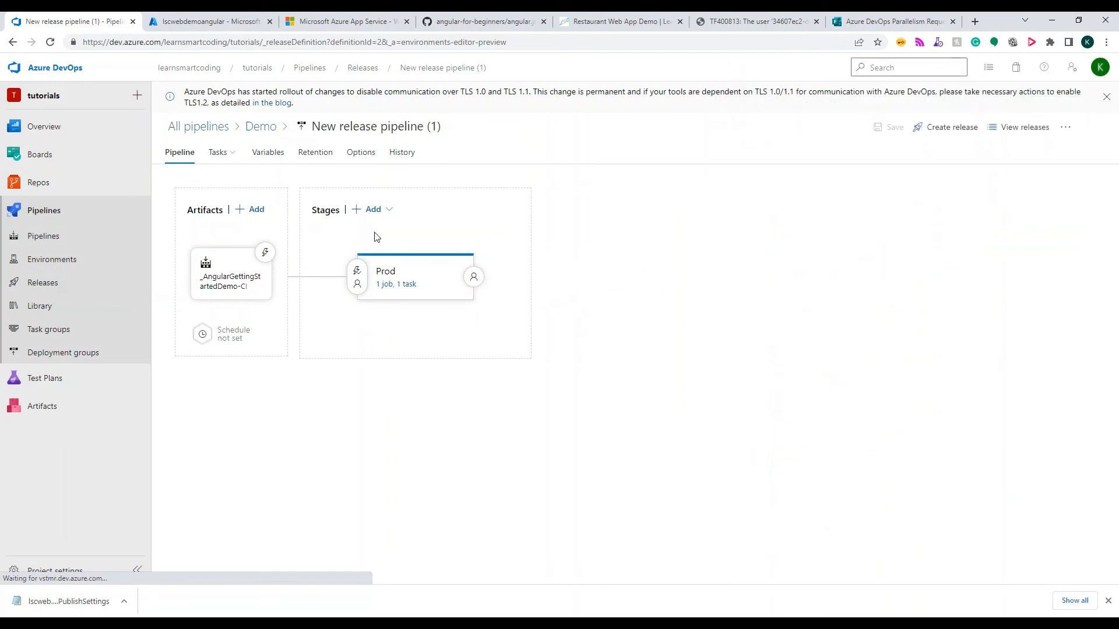
pyautogui.click(357, 275)
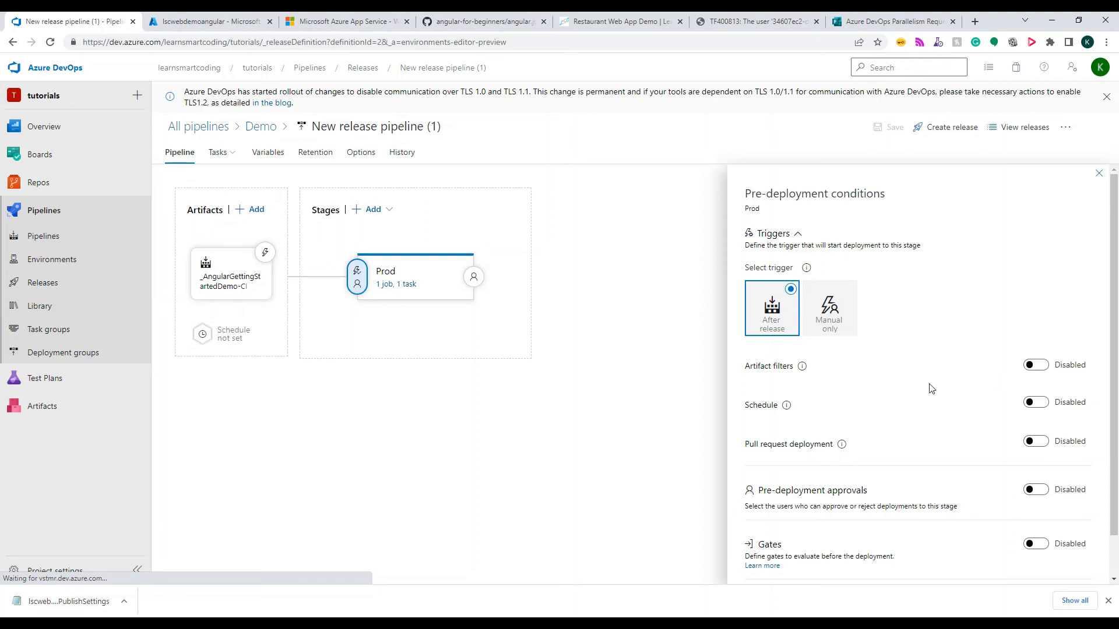
pyautogui.scroll(-1, 931, 389)
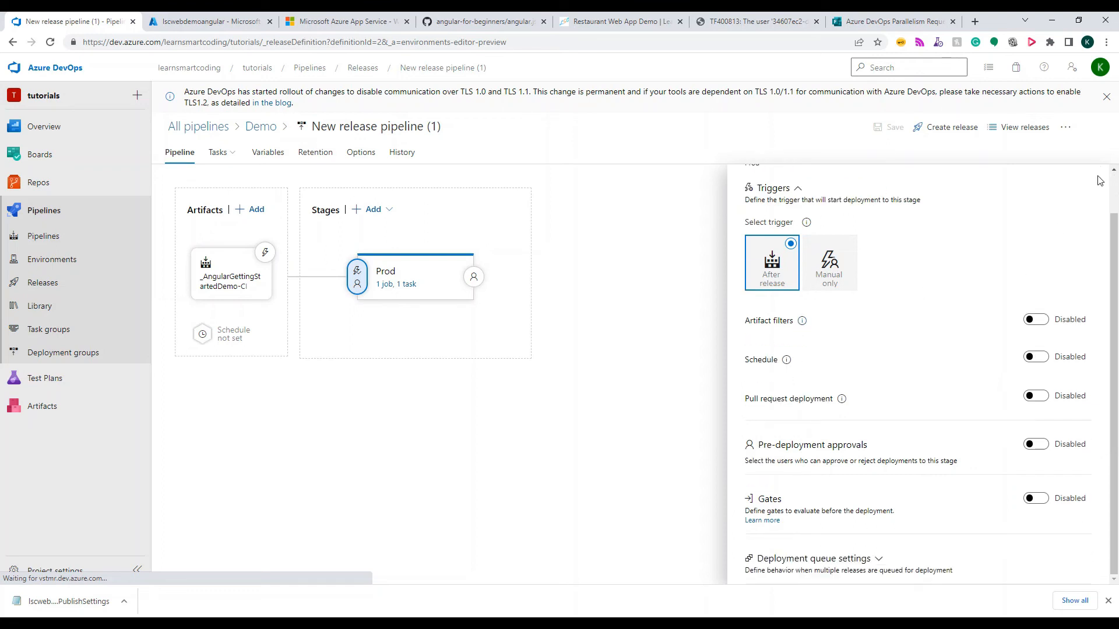
pyautogui.click(668, 270)
pyautogui.scroll(1, 1089, 213)
pyautogui.click(1093, 176)
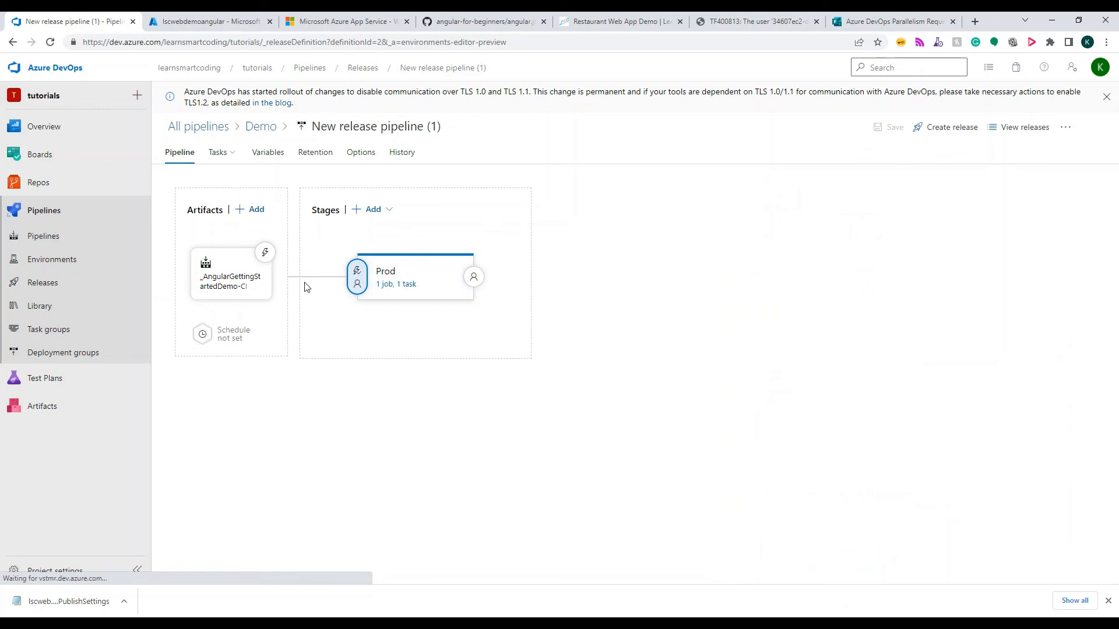
pyautogui.click(40, 282)
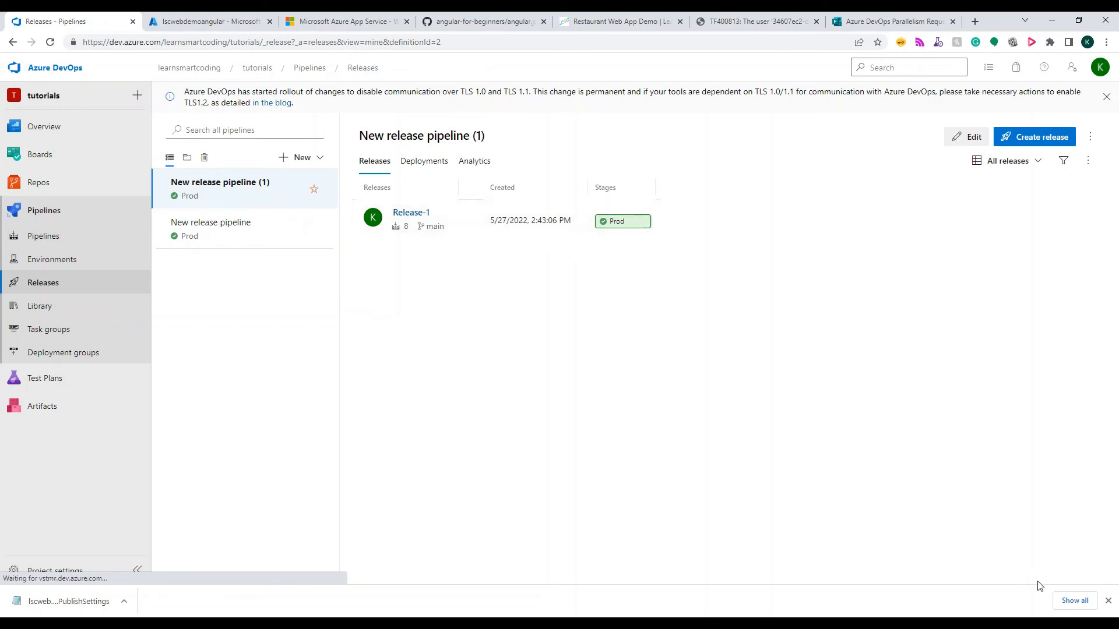
# Open Release-1 and view the deployment logs of its Prod stage
pyautogui.click(416, 217)
pyautogui.moveTo(413, 324)
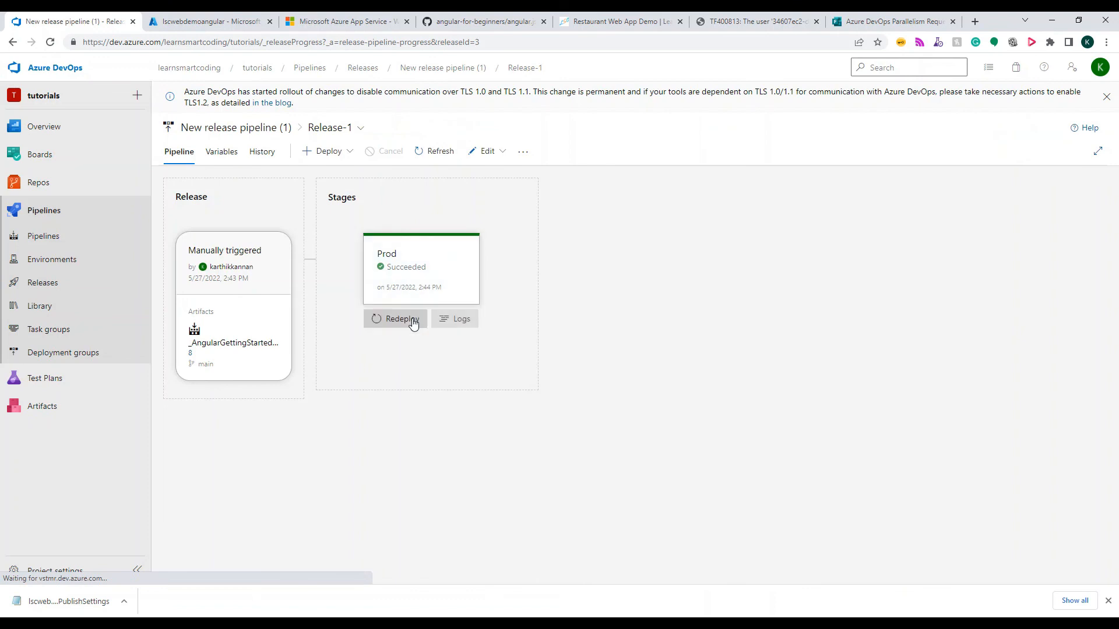
pyautogui.click(453, 319)
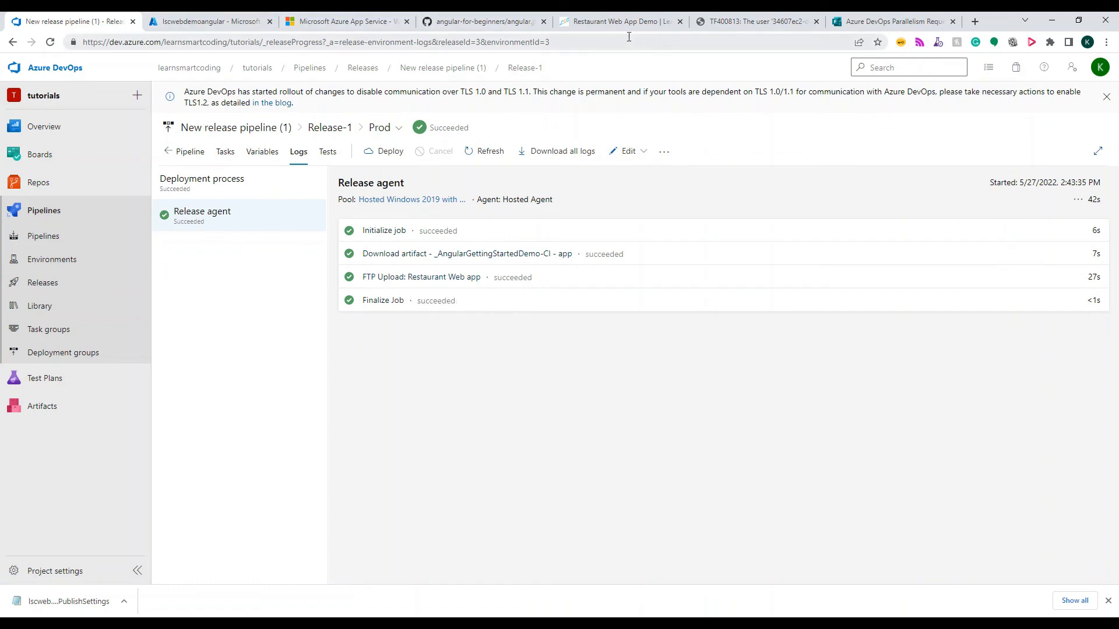
# Open the lscwebdemoangular website from its URL on the Azure App Service overview to check the deployment
pyautogui.click(240, 23)
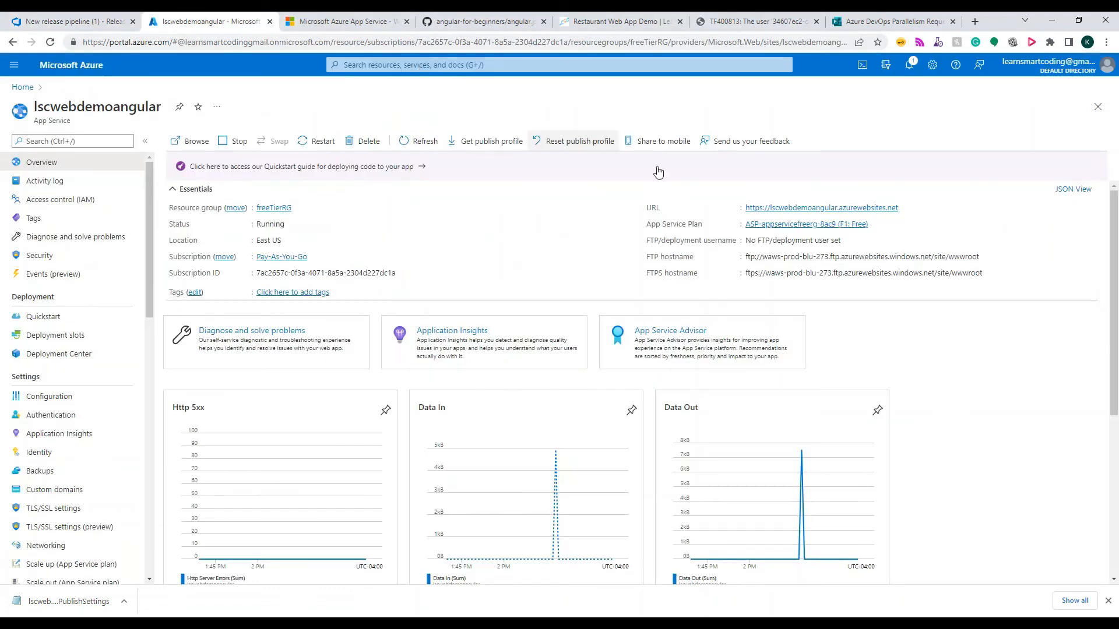
pyautogui.click(754, 209)
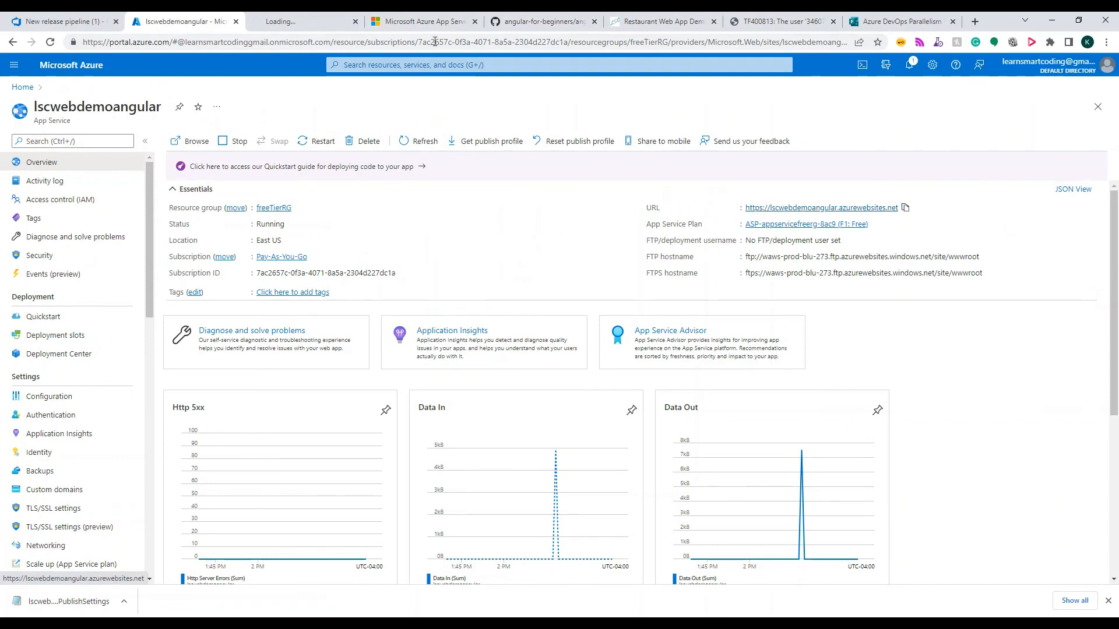
pyautogui.click(307, 30)
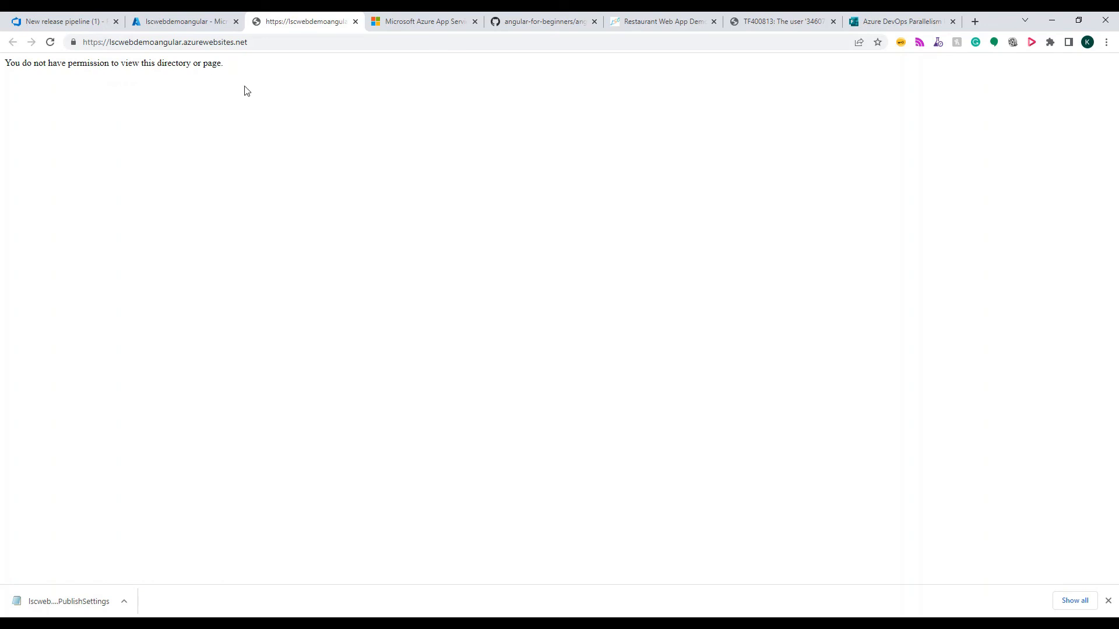
# In the Azure DevOps release pipeline, set the FTP upload task's root folder to $(System.DefaultWorkingDirectory)/_AngularGettingStartedDemo-CI/app and save the pipeline
pyautogui.click(209, 24)
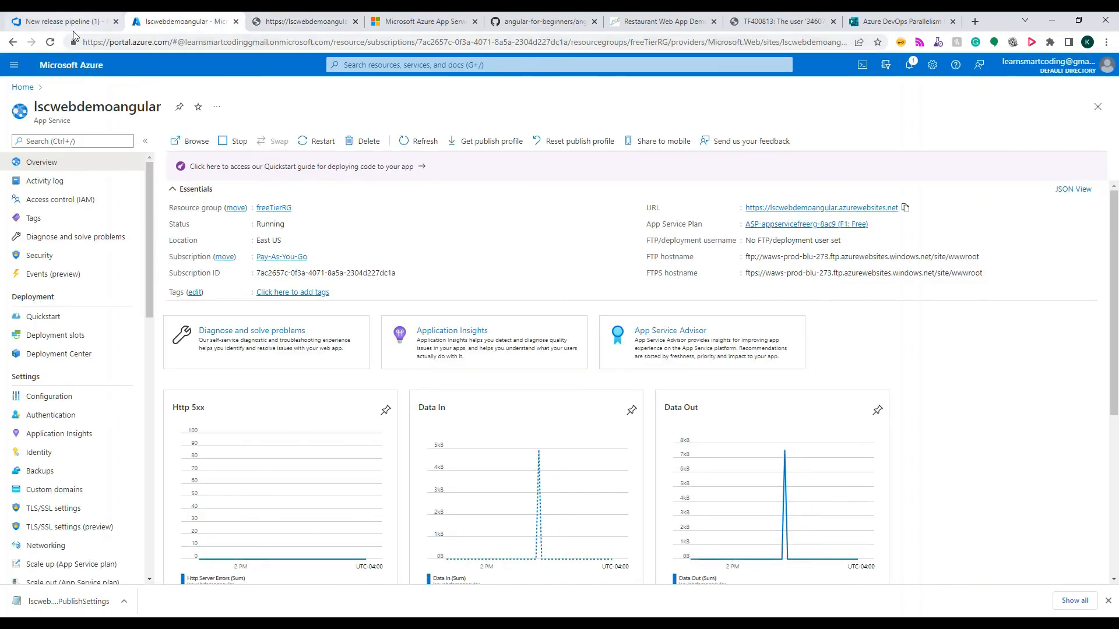
pyautogui.click(74, 28)
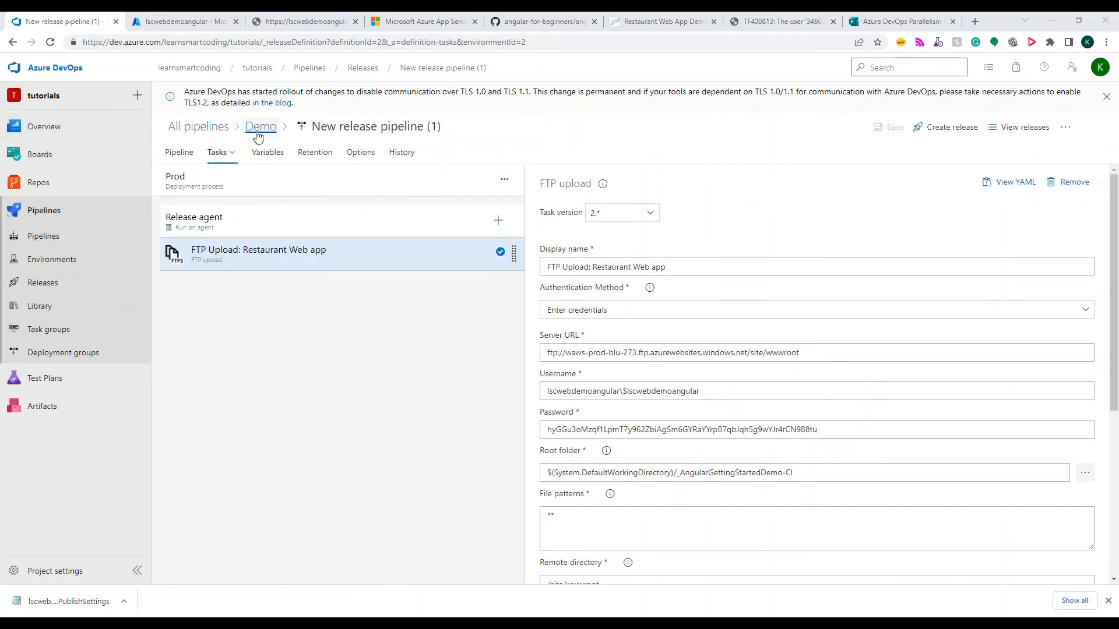
pyautogui.click(236, 152)
pyautogui.click(212, 251)
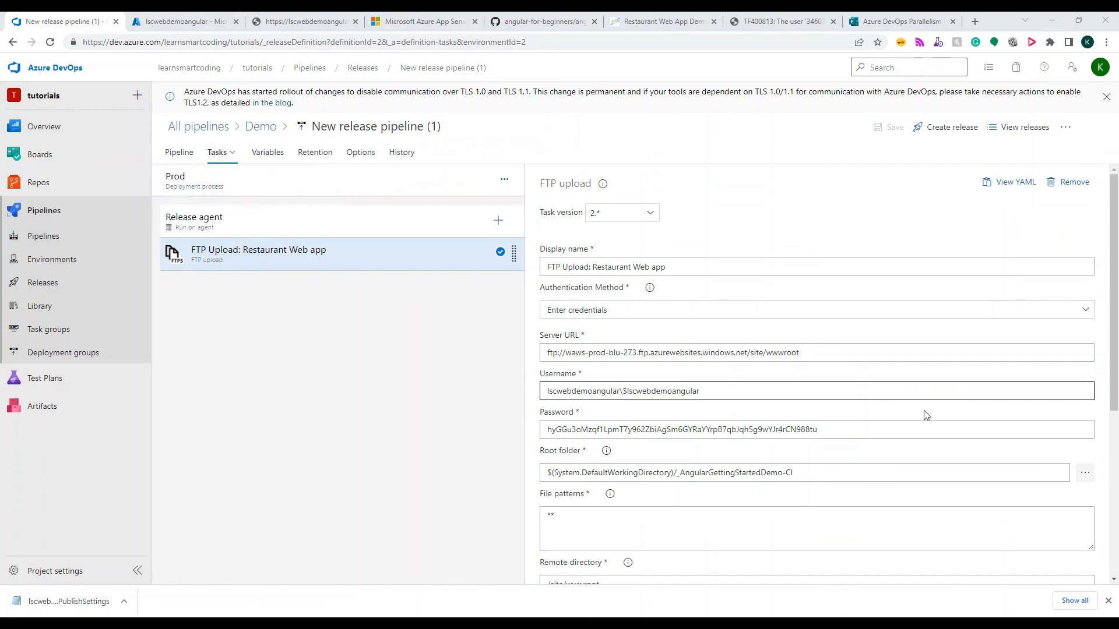
pyautogui.click(1078, 479)
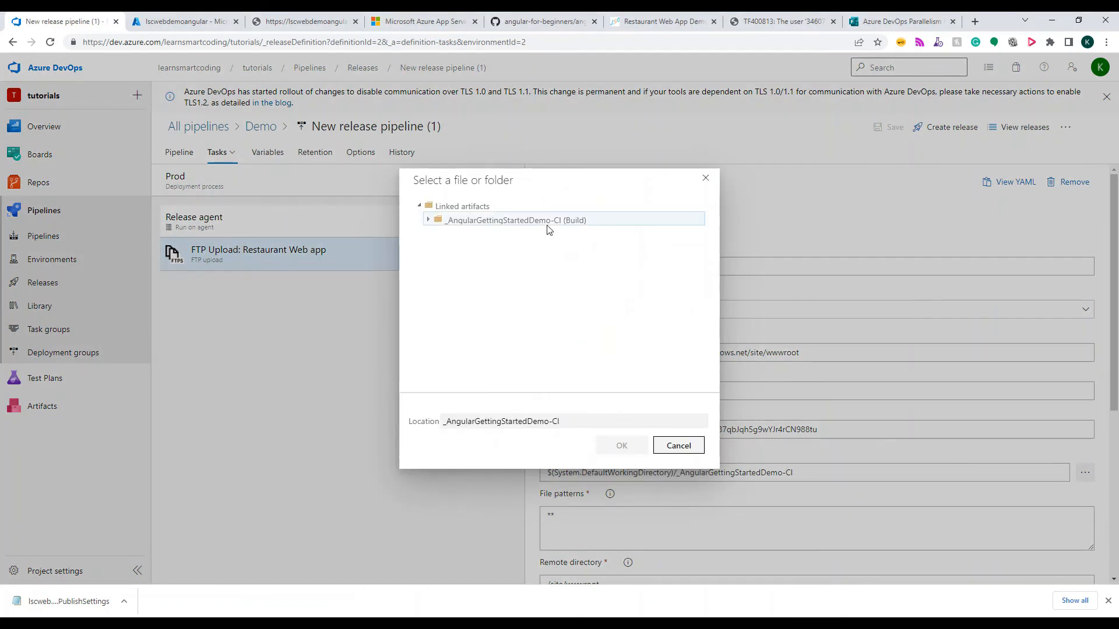
pyautogui.click(464, 223)
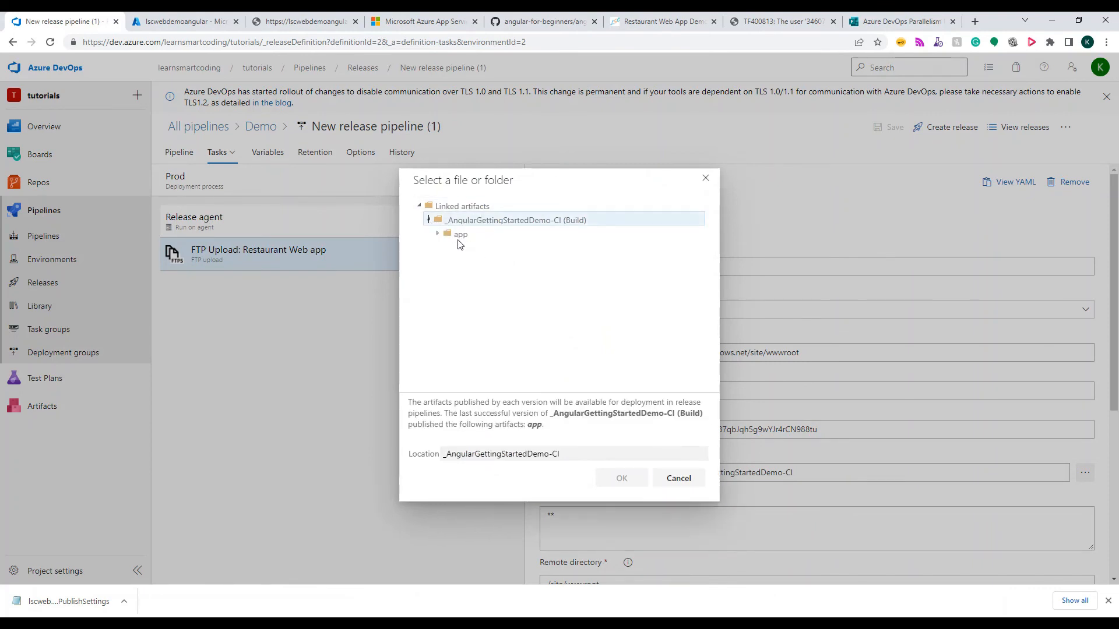
pyautogui.click(460, 236)
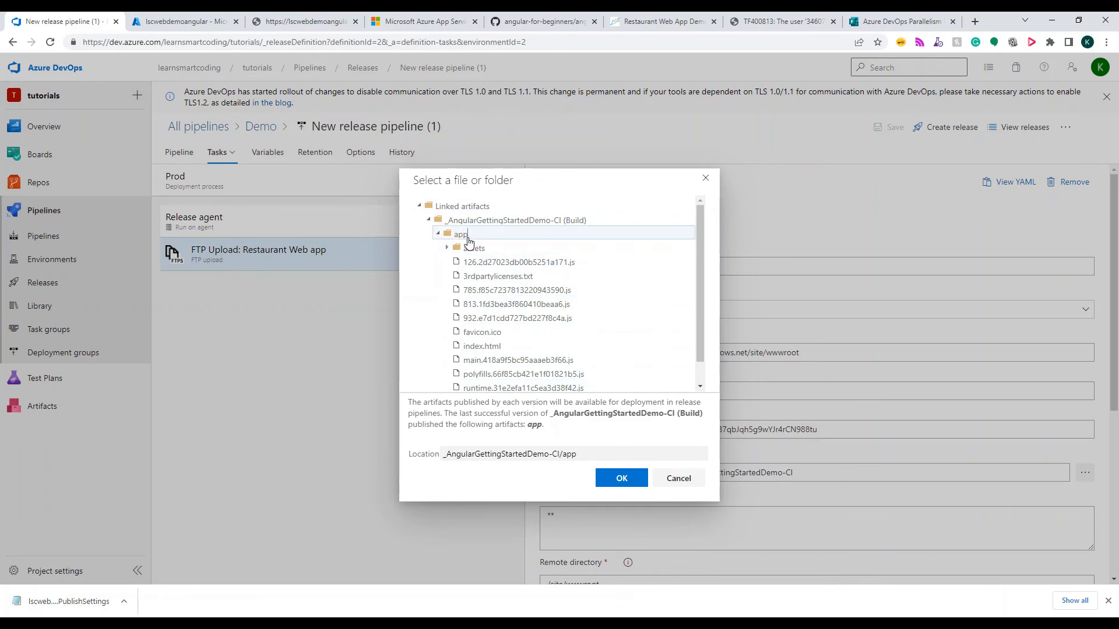
pyautogui.click(620, 477)
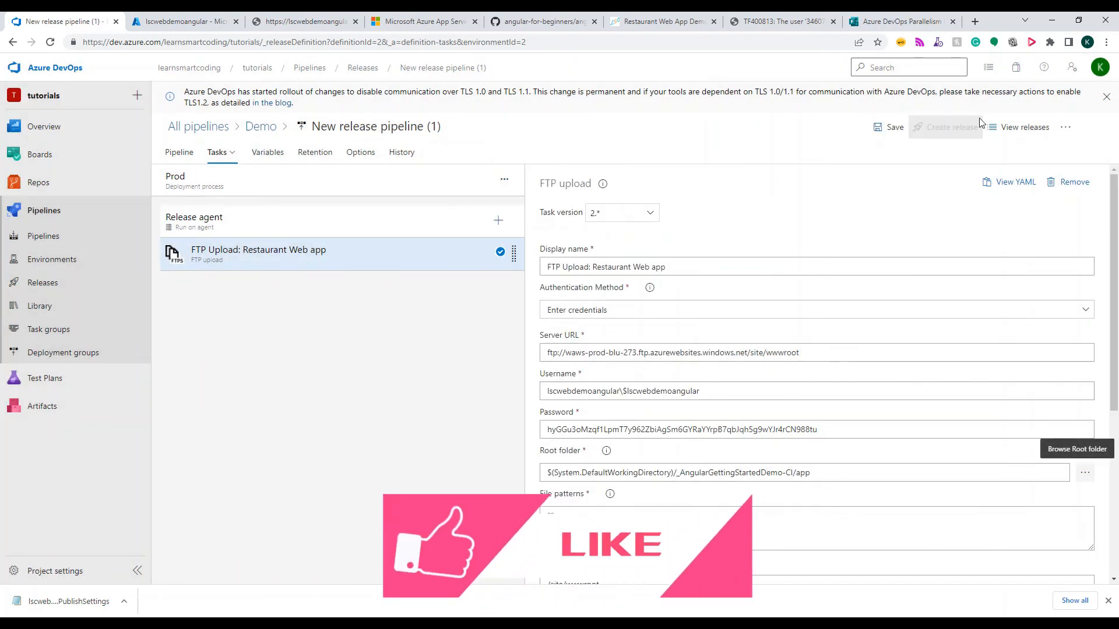
pyautogui.click(902, 129)
pyautogui.click(613, 366)
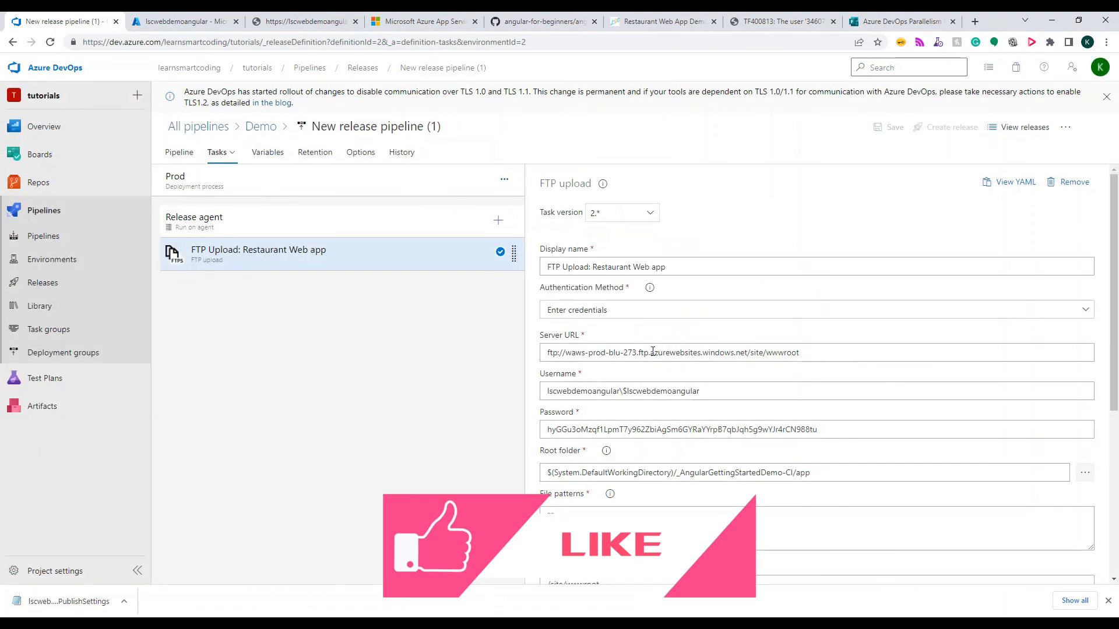
# Create a new release from the updated release pipeline and open the deployment logs of its Prod stage
pyautogui.click(948, 129)
pyautogui.click(786, 563)
pyautogui.click(220, 160)
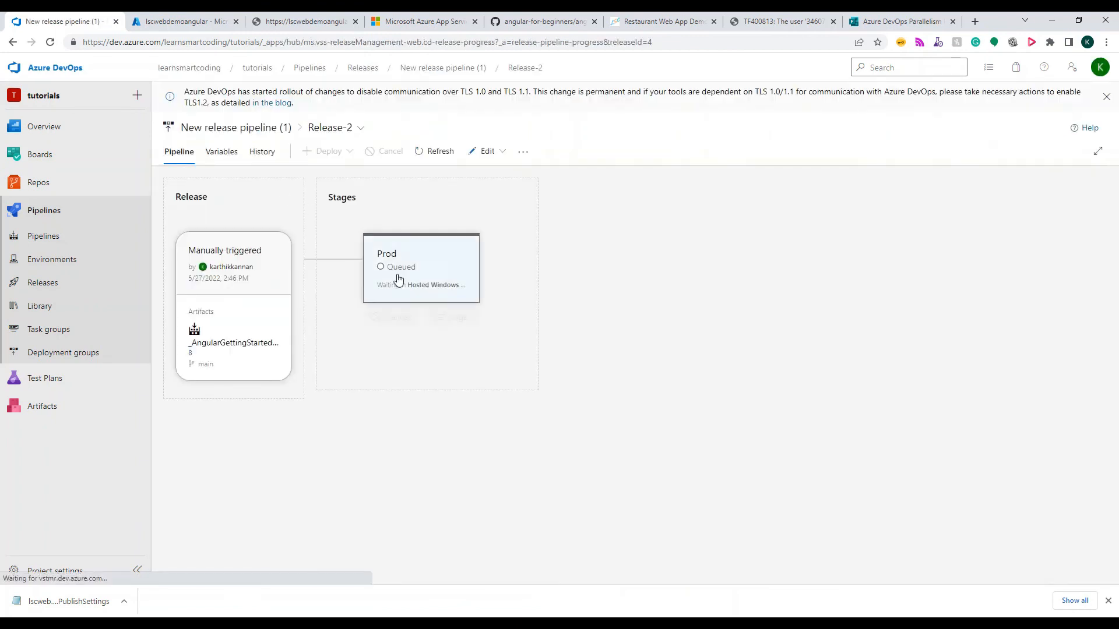
pyautogui.click(446, 265)
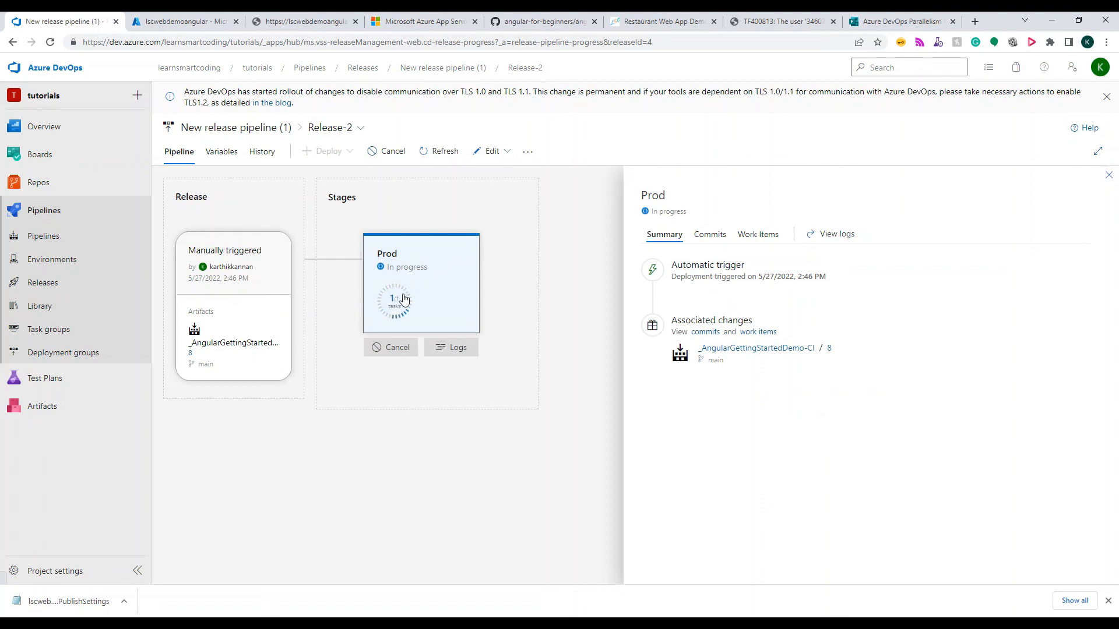
pyautogui.click(450, 337)
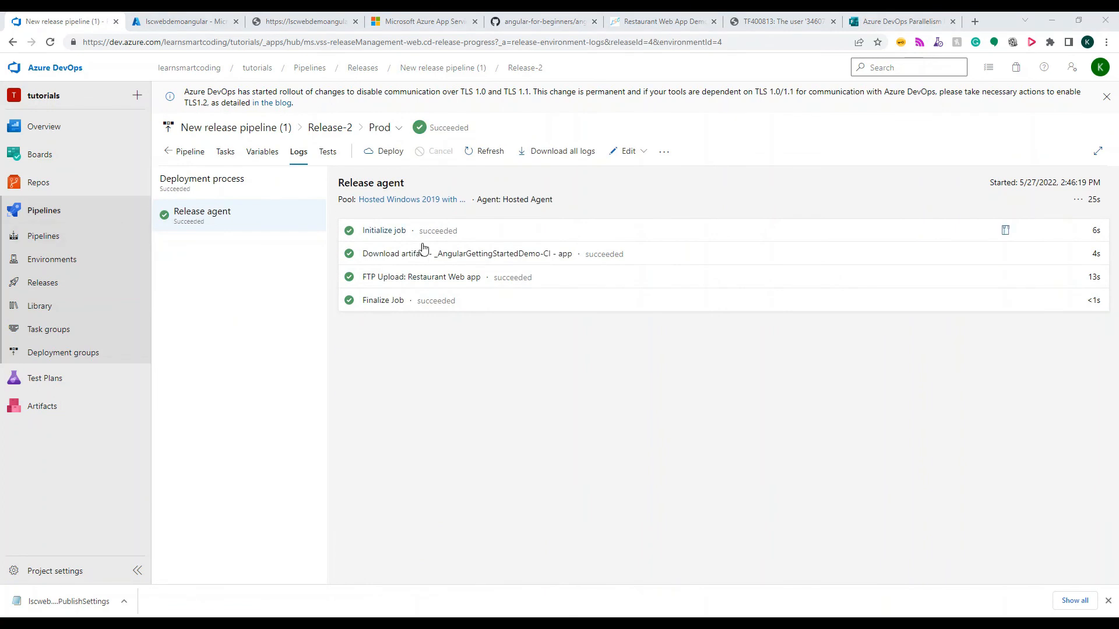
# Reload the lscwebdemoangular.azurewebsites.net site to check the newly deployed restaurant application
pyautogui.click(293, 27)
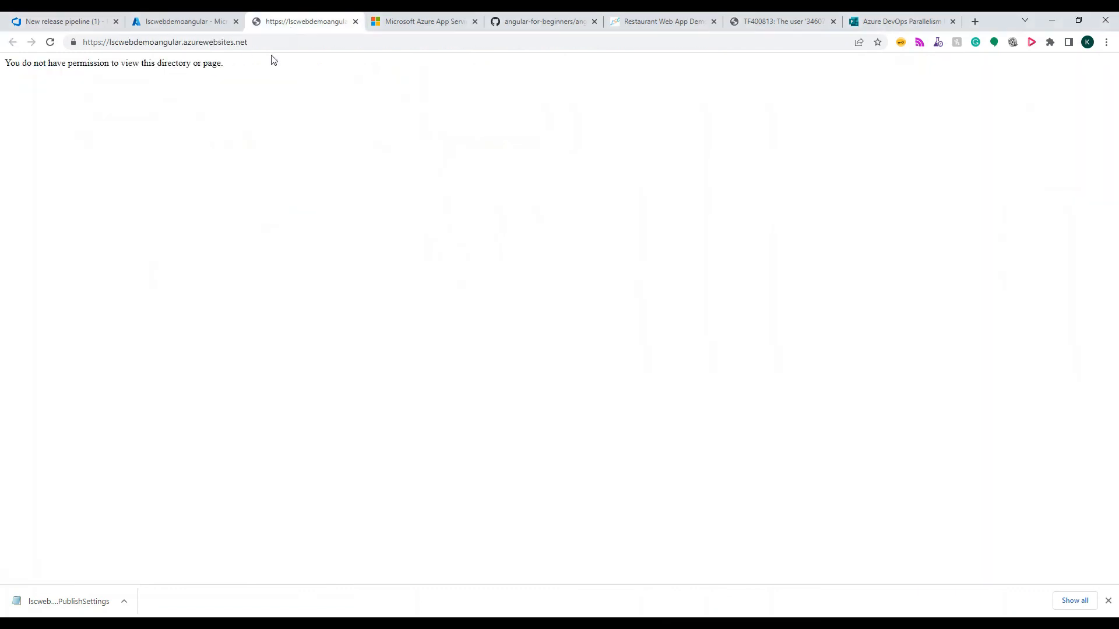
pyautogui.click(273, 42)
pyautogui.press('Return')
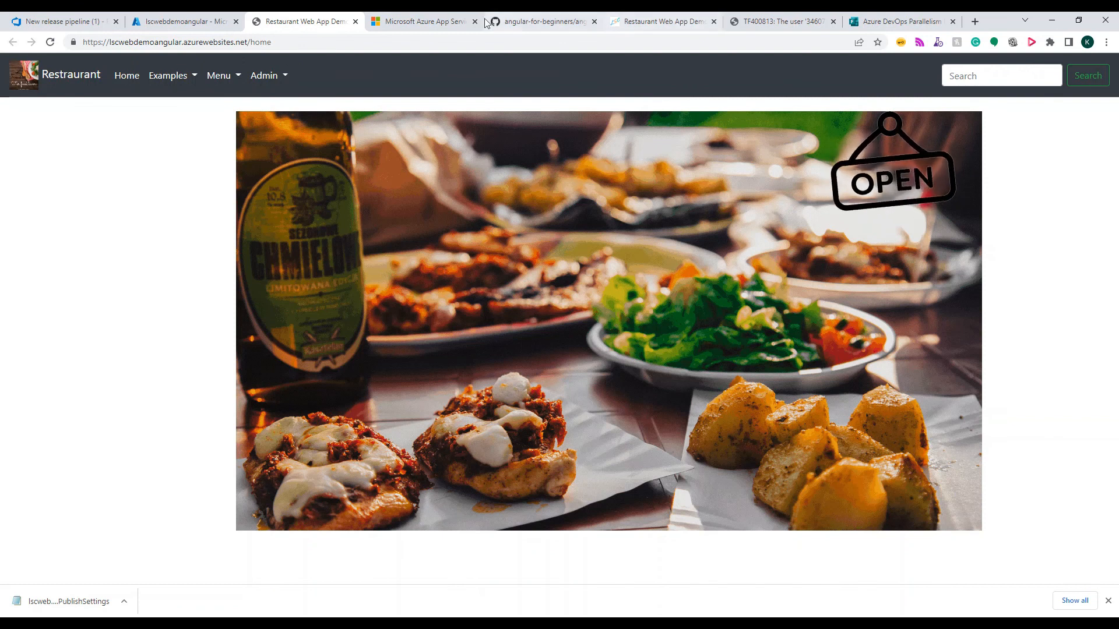
# Open the run history of the AngularGettingStartedDemo-CI build pipeline in Azure DevOps
pyautogui.click(536, 23)
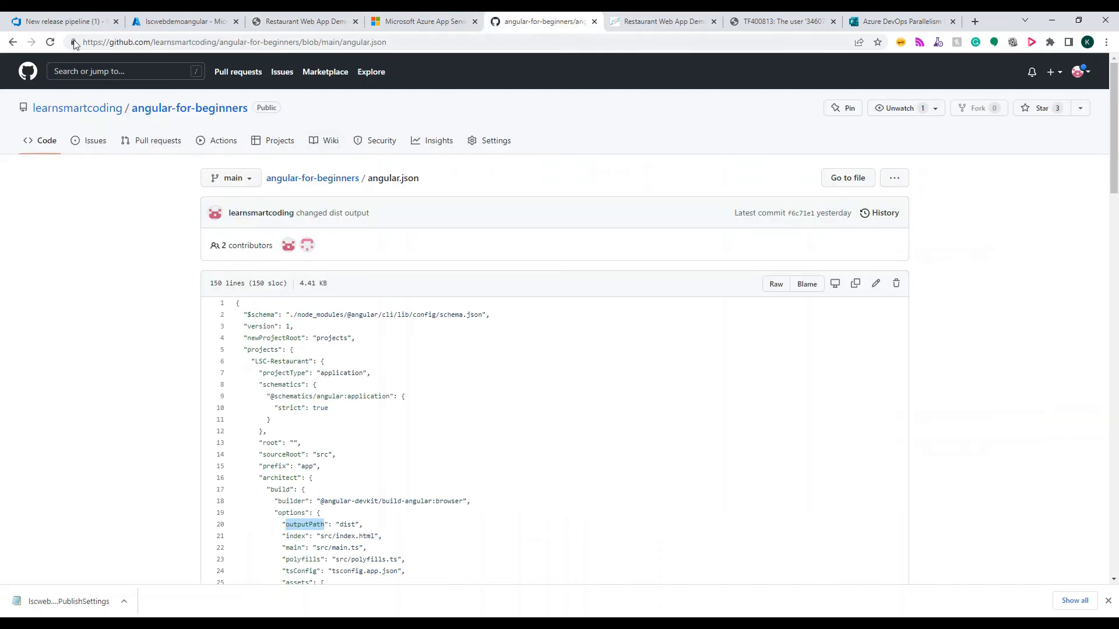
pyautogui.click(61, 22)
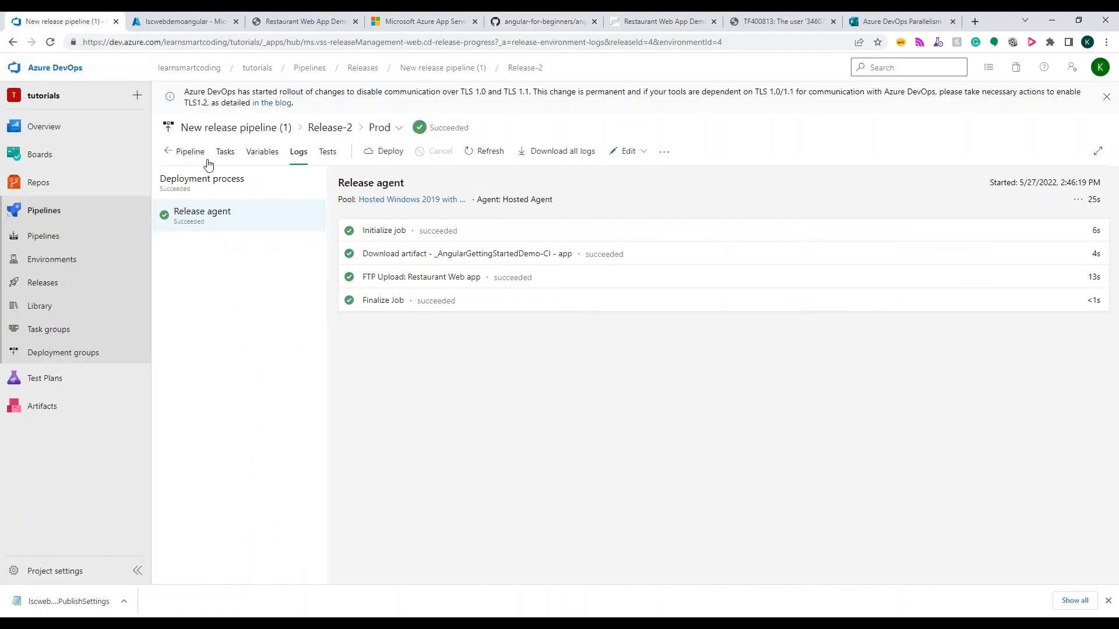
pyautogui.click(46, 243)
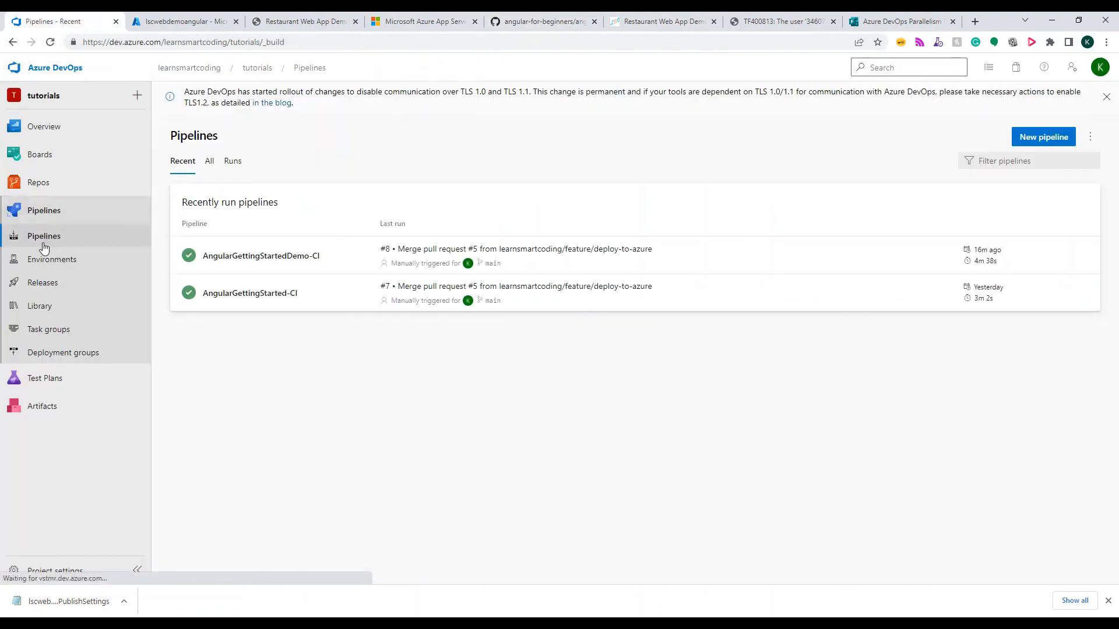
pyautogui.click(322, 264)
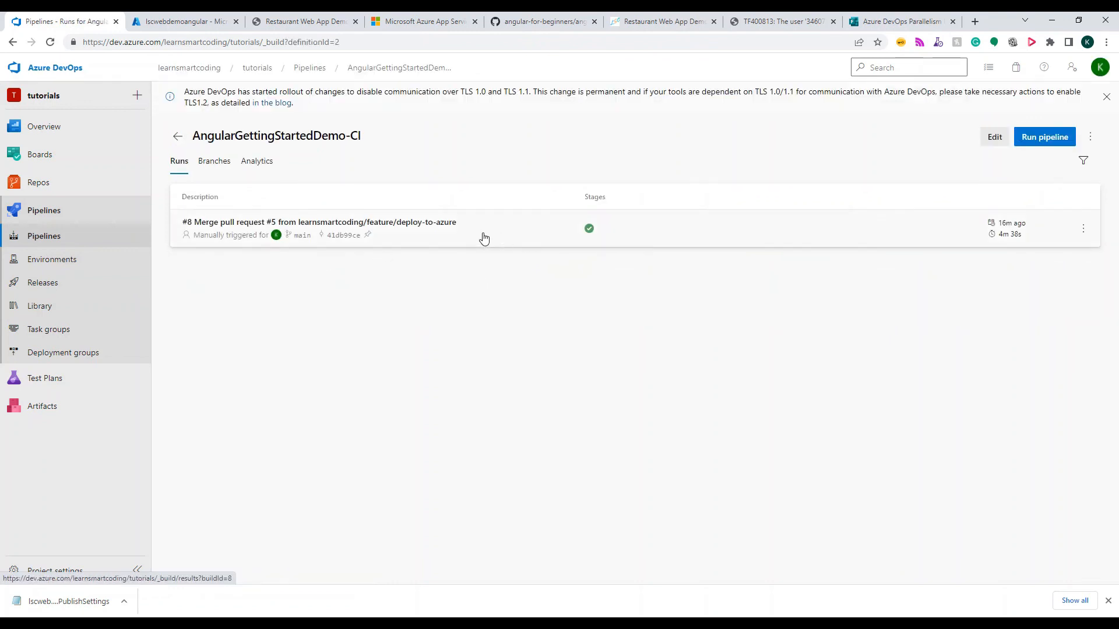
# In the GitHub angular-for-beginners repository, edit README.md's closing line to "I hope you enjoy this video. See more for CI/CD demo" and commit it to main
pyautogui.click(525, 23)
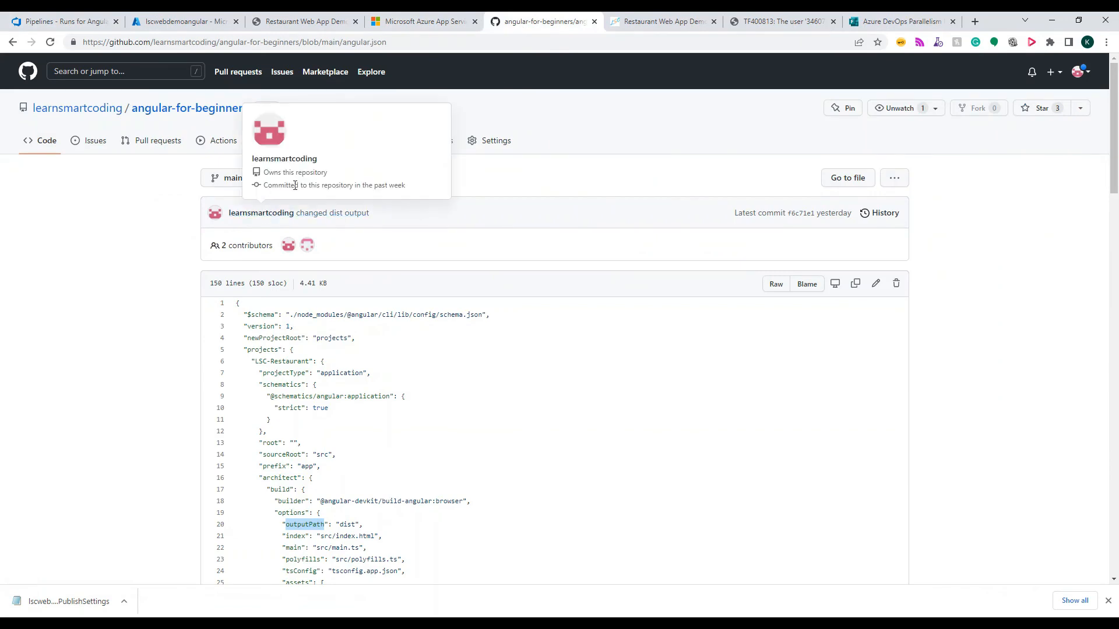
pyautogui.click(332, 186)
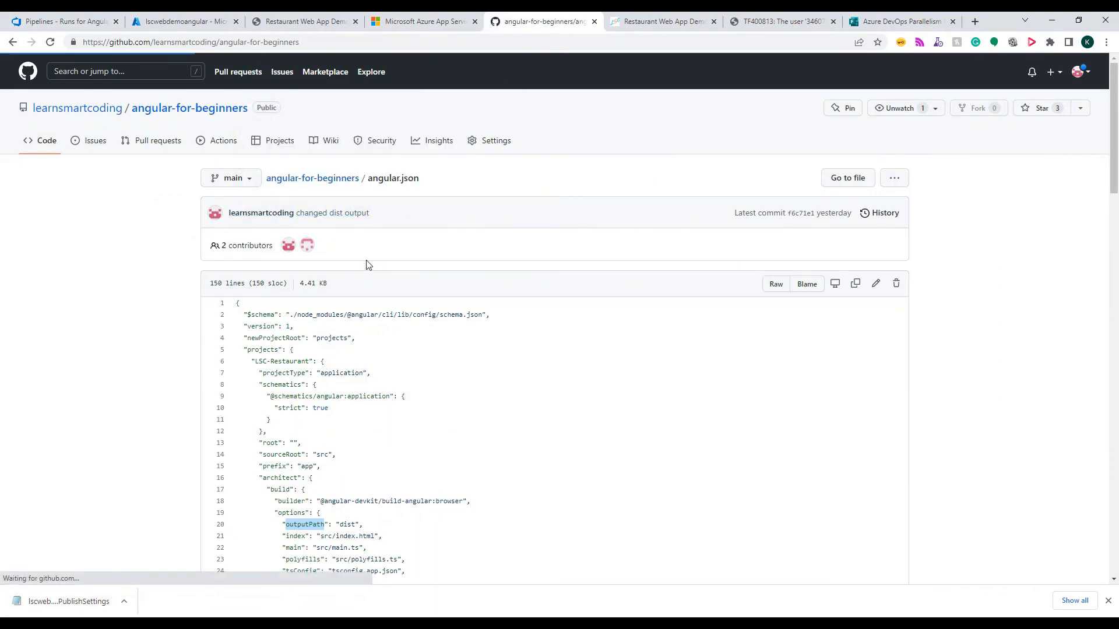
pyautogui.scroll(-3, 310, 338)
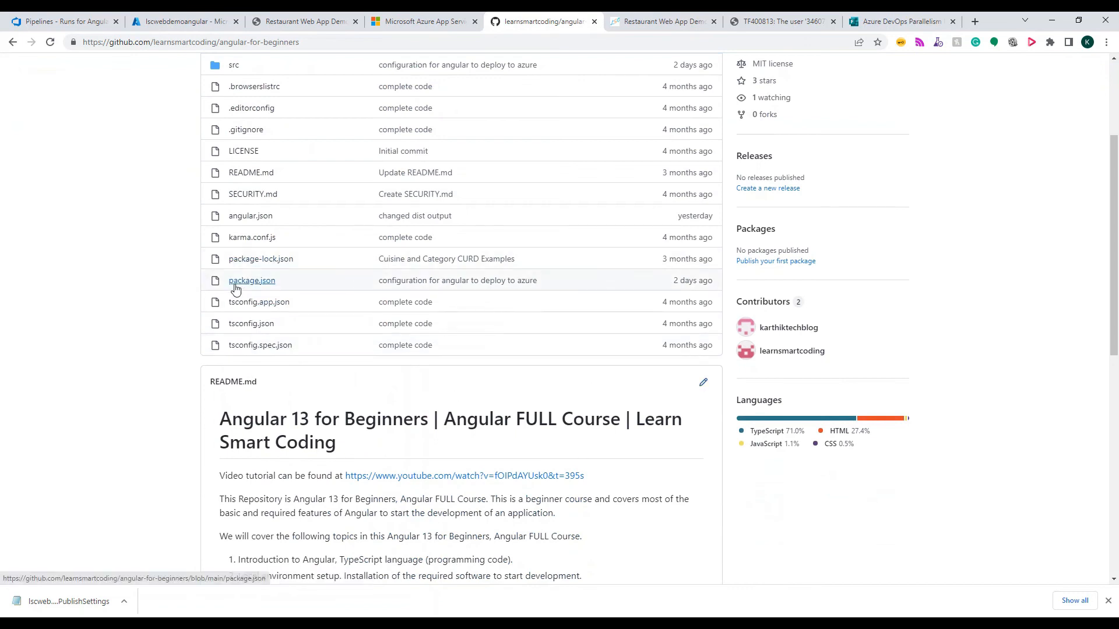
pyautogui.scroll(1, 250, 214)
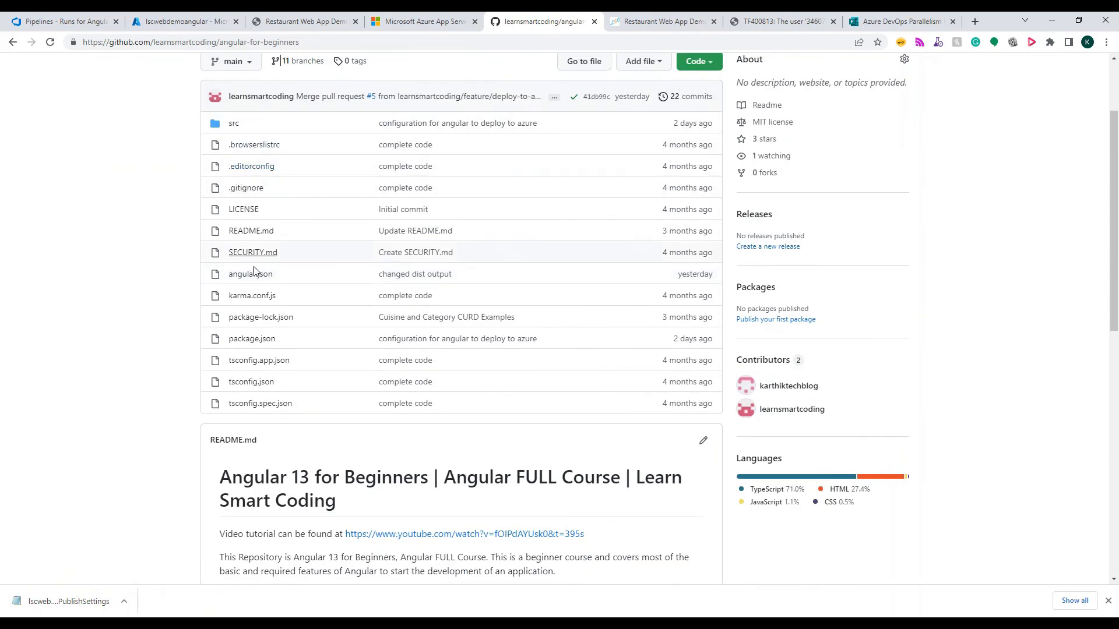
pyautogui.click(703, 441)
pyautogui.scroll(-3, 430, 466)
pyautogui.click(430, 554)
pyautogui.write('ore for CI/CD demo')
pyautogui.scroll(-5, 454, 443)
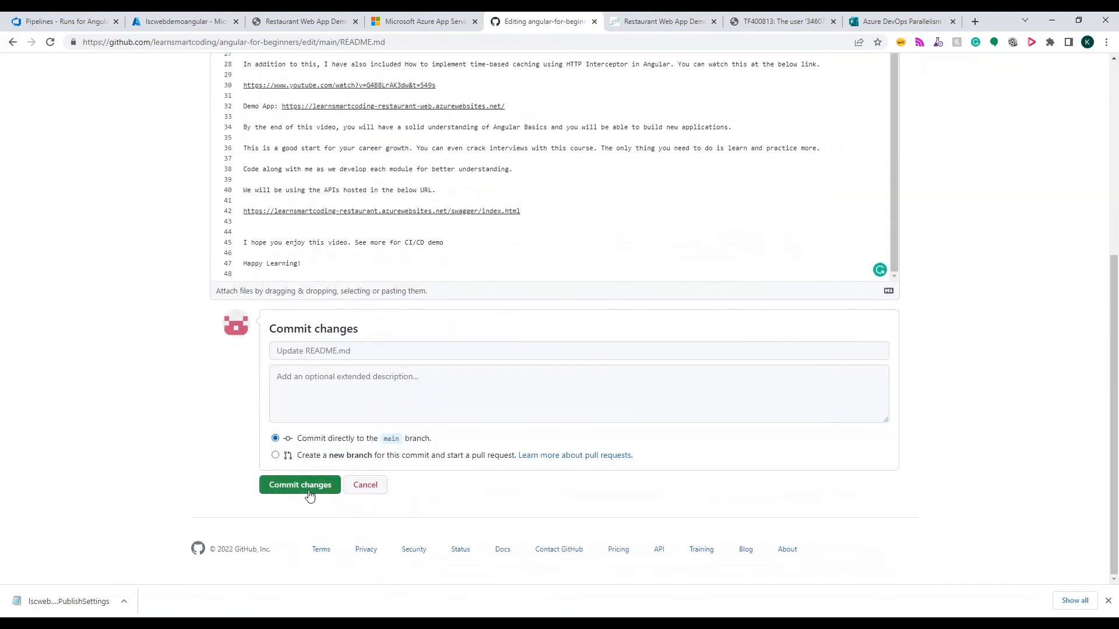
pyautogui.click(309, 492)
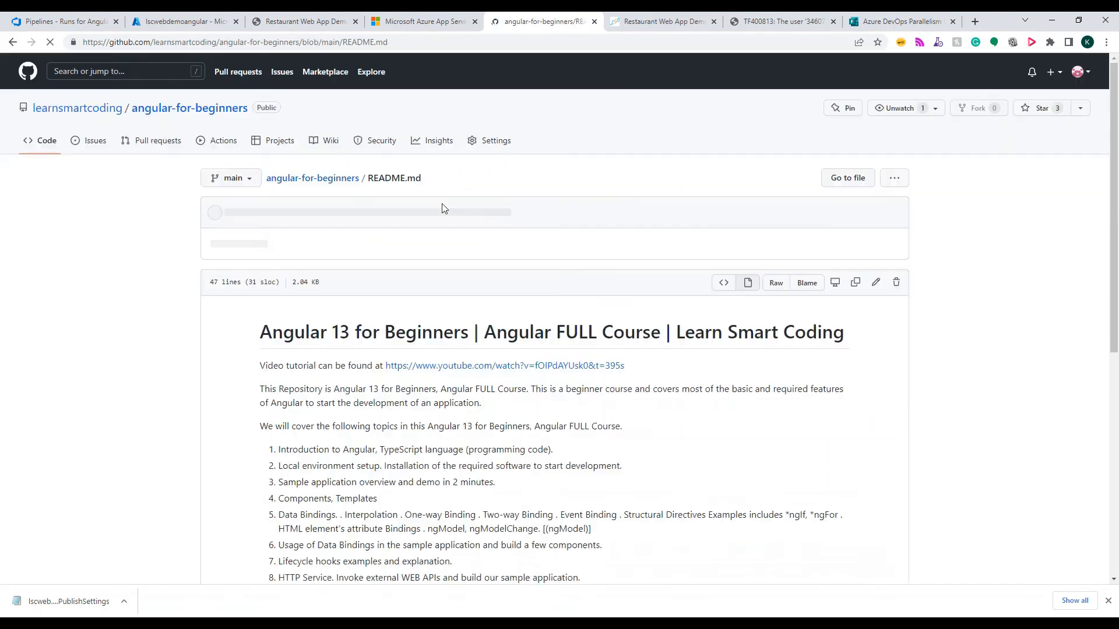
# Check the AngularGettingStartedDemo-CI run started by the README commit, view its RestaurantWebApp - Agent job log, and return to the deployed site
pyautogui.click(85, 23)
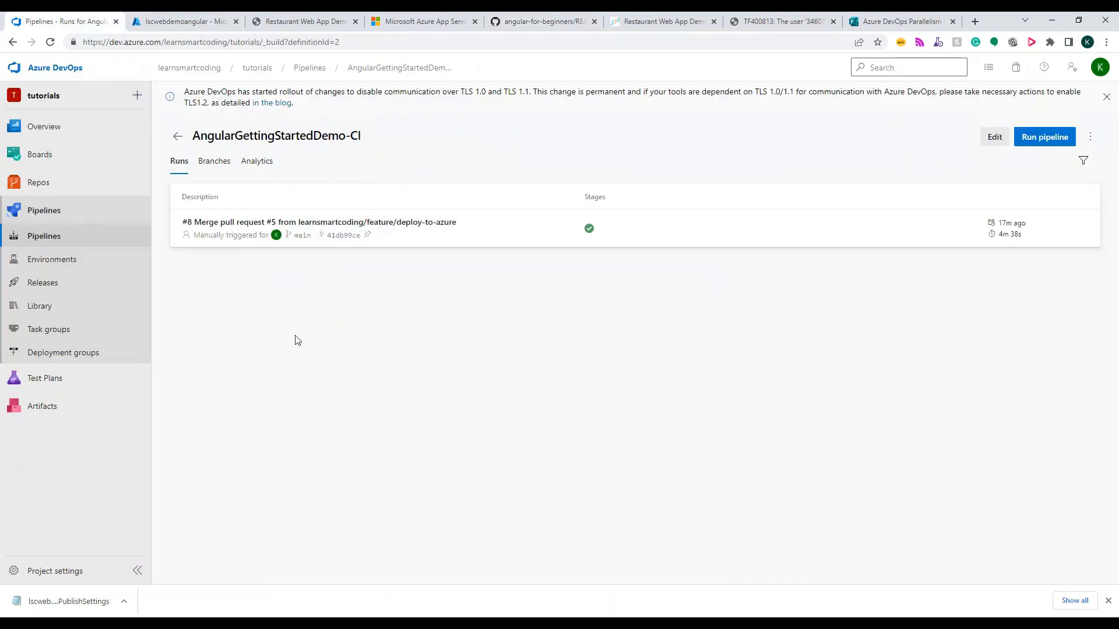
pyautogui.press('F5')
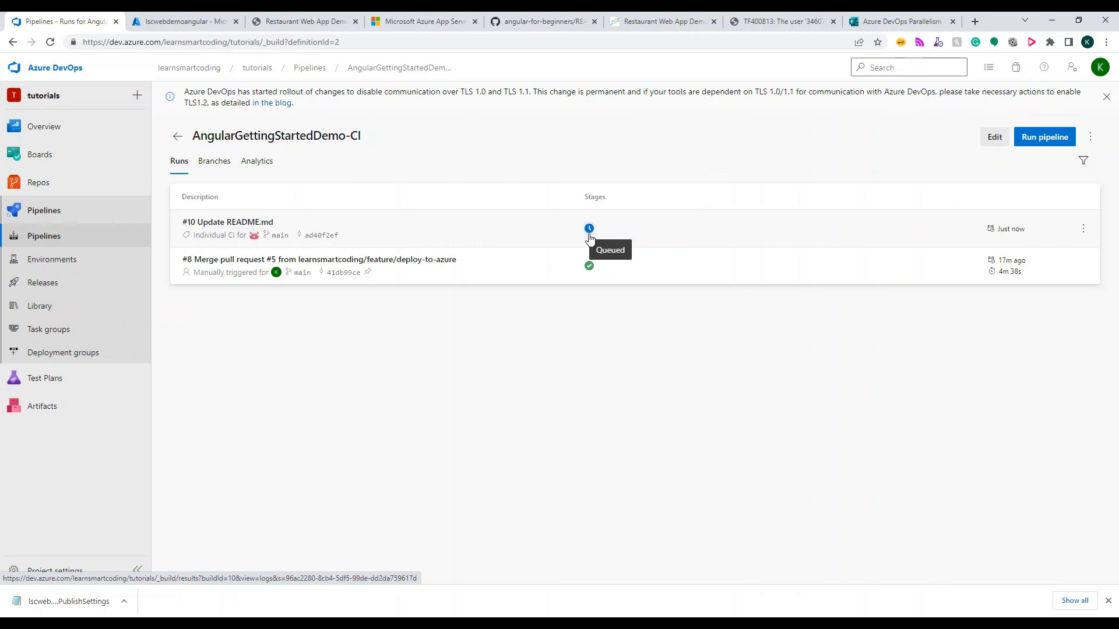
pyautogui.click(461, 228)
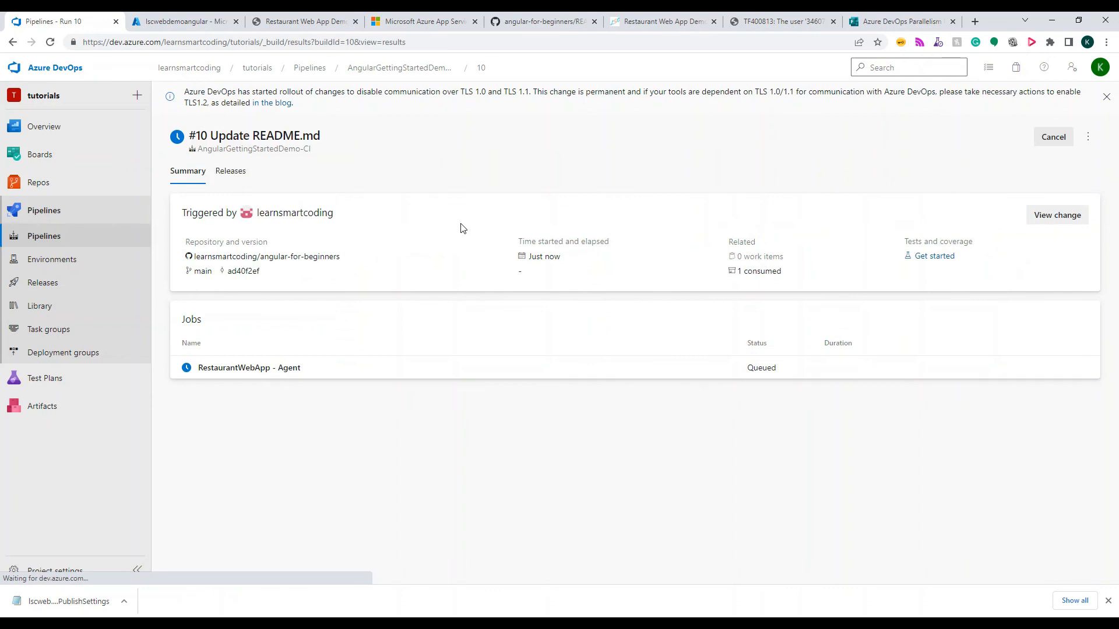
pyautogui.click(437, 374)
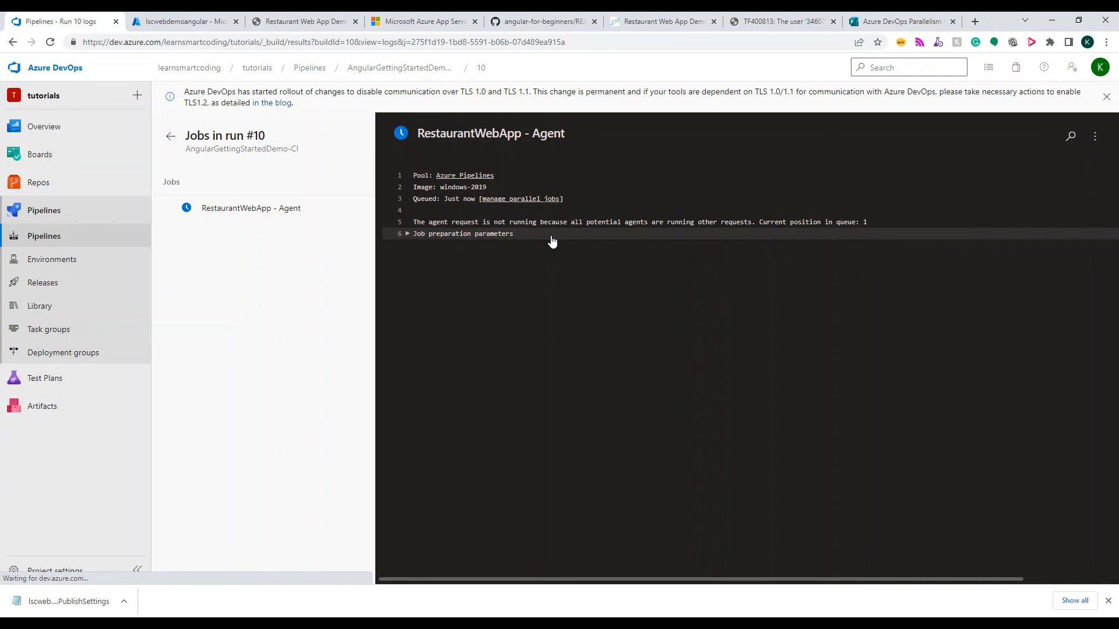
pyautogui.click(294, 24)
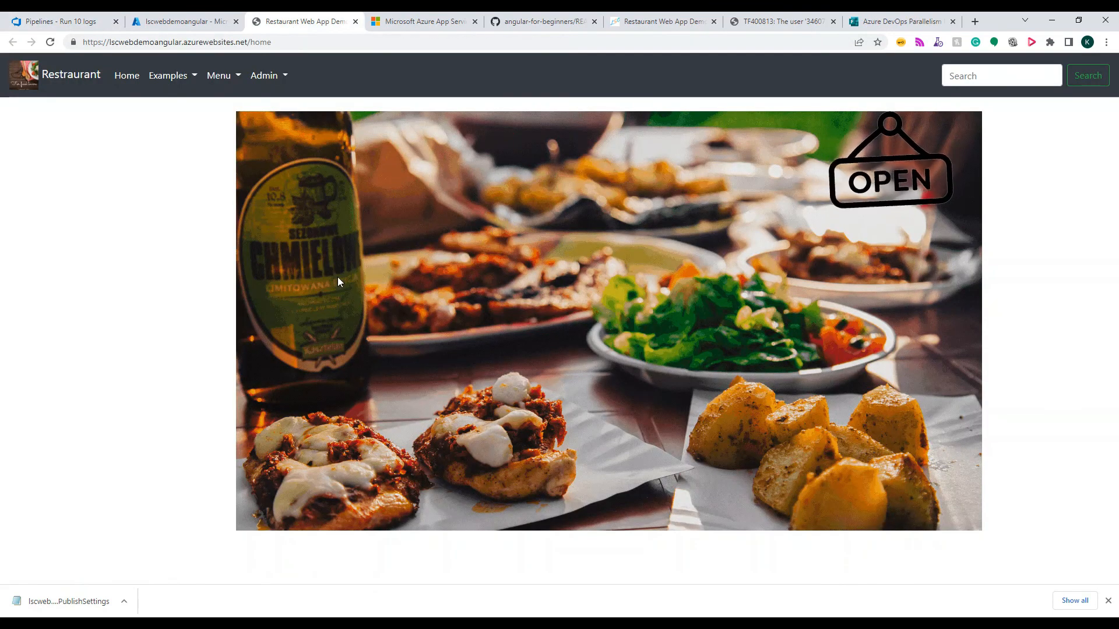